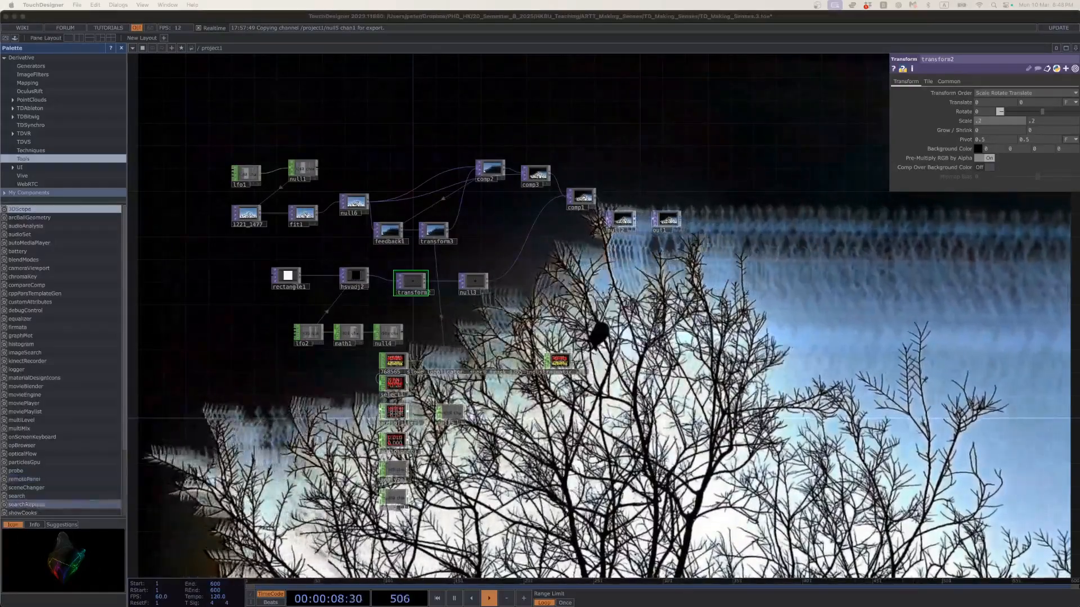
Set the Audio Device Out node's volume to 0.
click(559, 360)
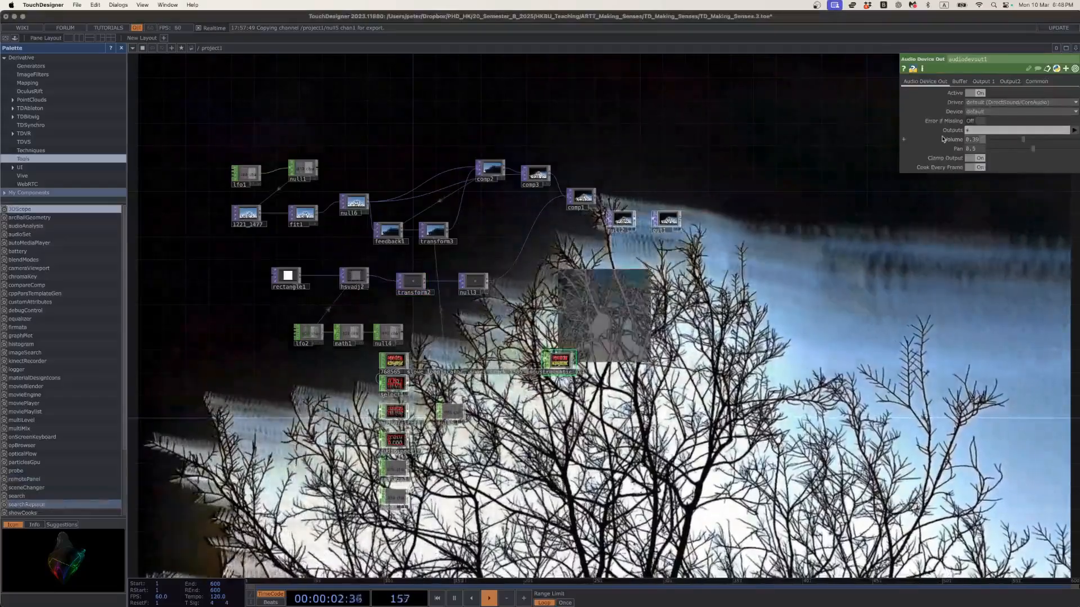
click(943, 139)
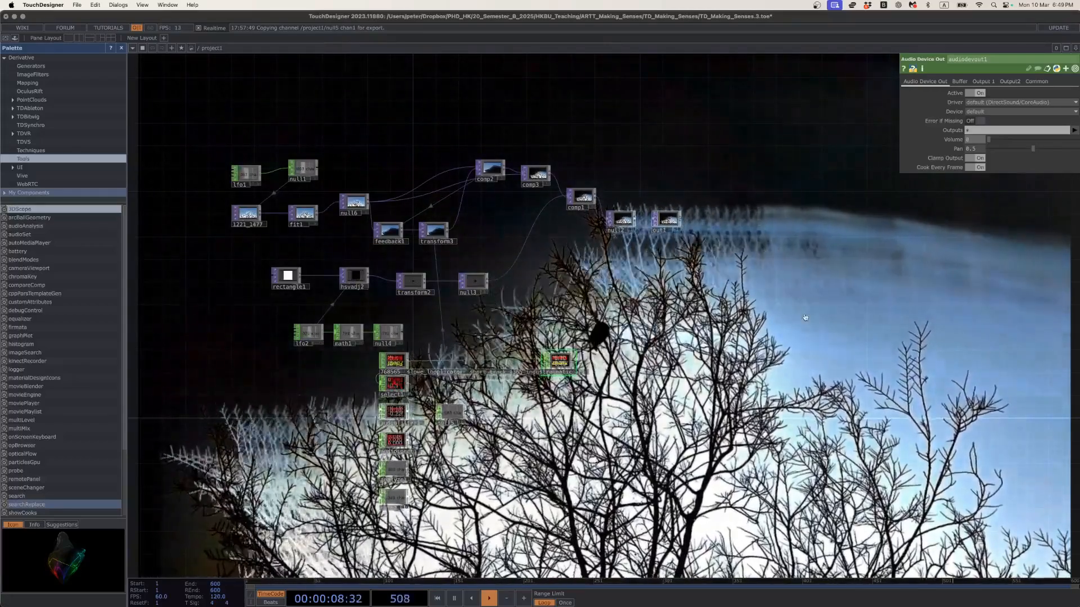
Switch to Chrome to view the TouchDesigner download page and its licence tiers, and return to the project.
key(super+Tab)
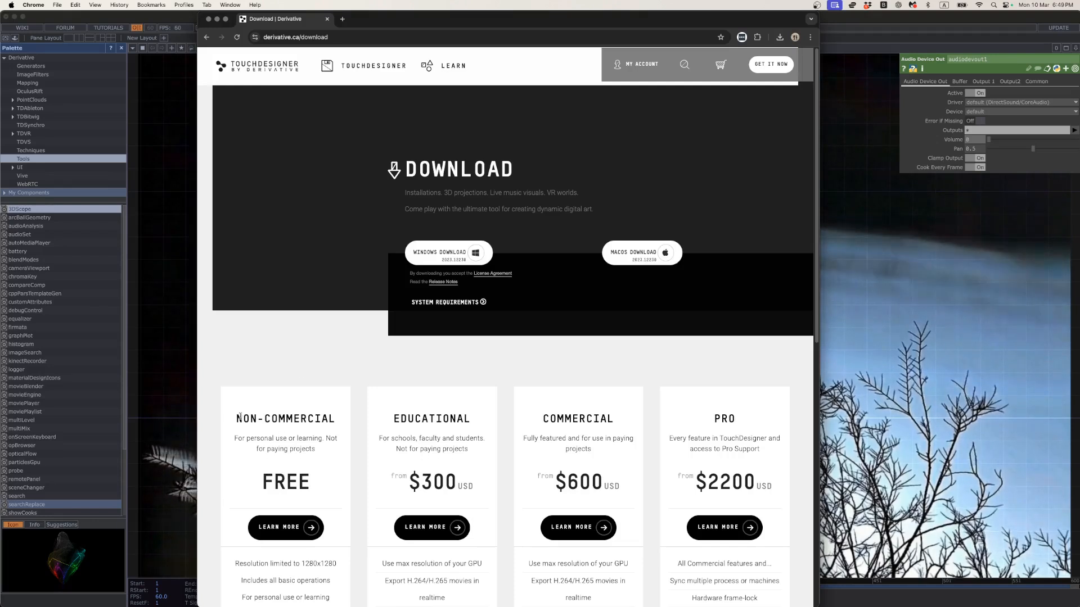
click(172, 283)
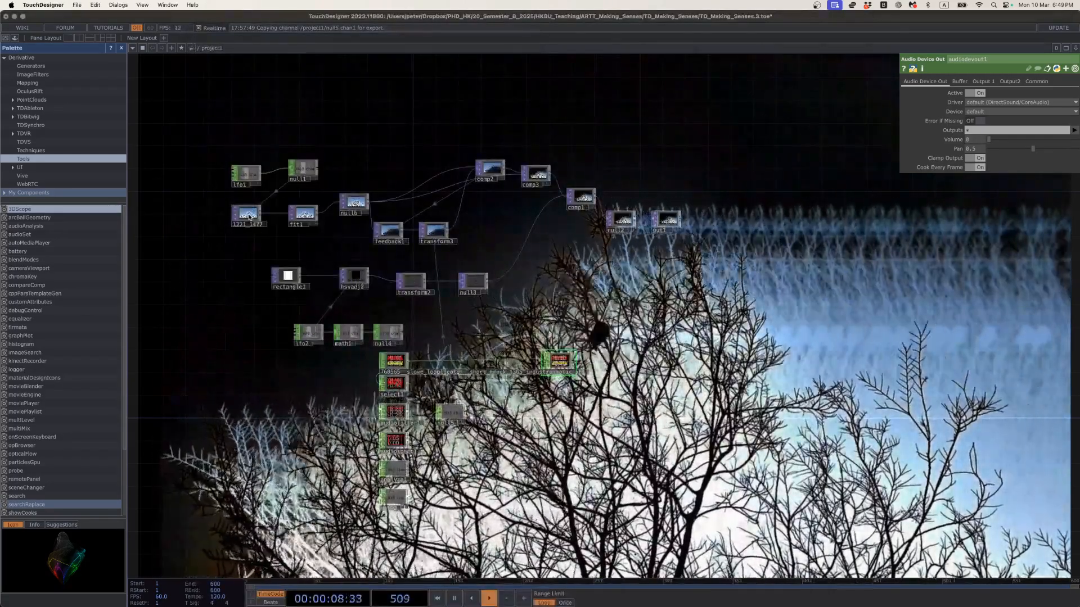
Pause playback and start a new project without saving the current one.
middle_drag(675, 224, 705, 322)
key(space)
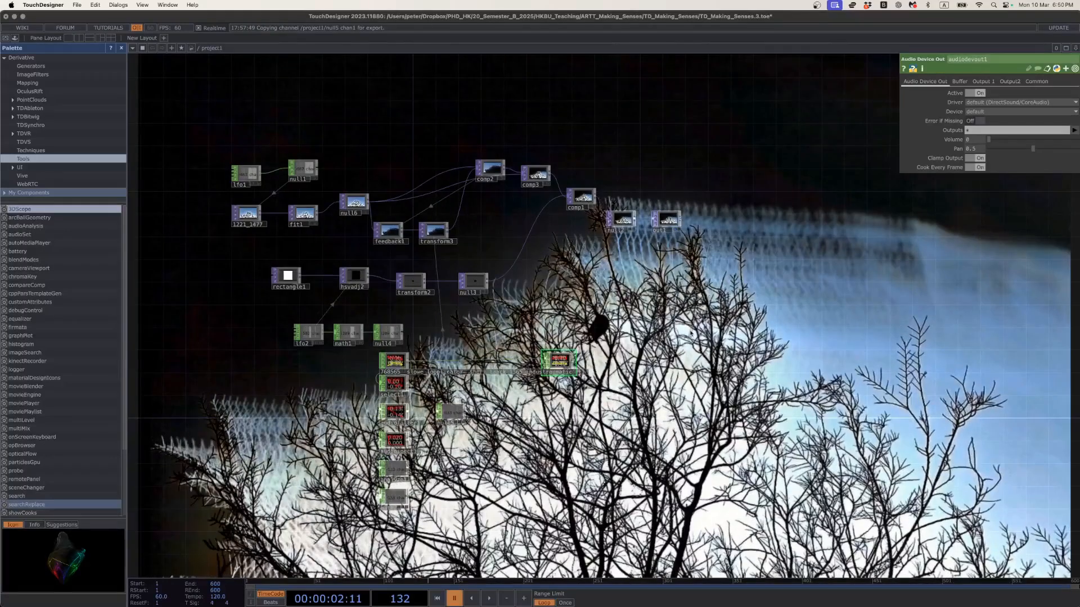
click(82, 4)
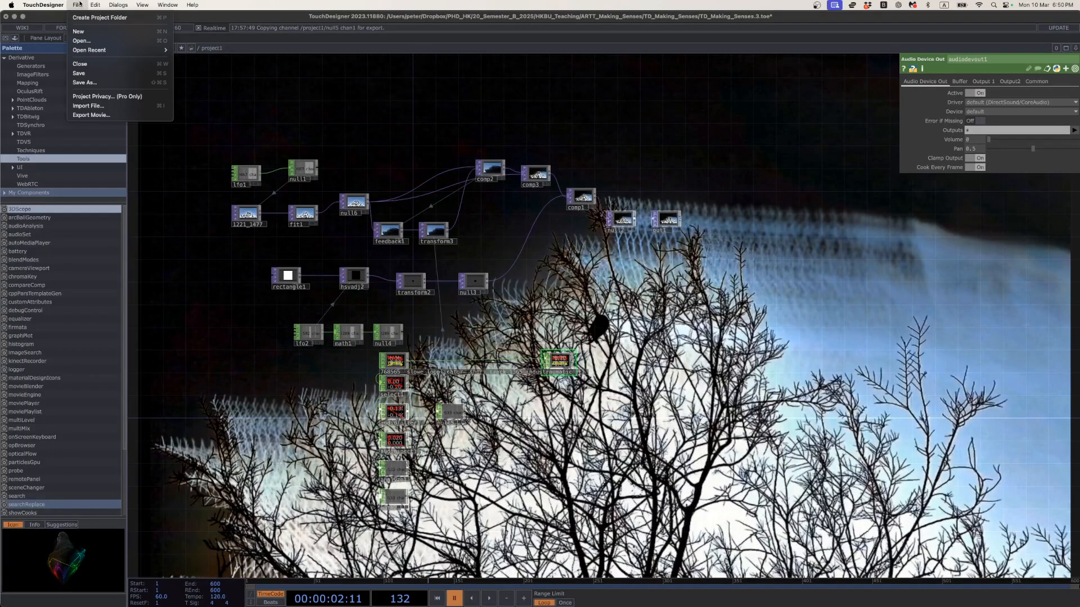
click(86, 32)
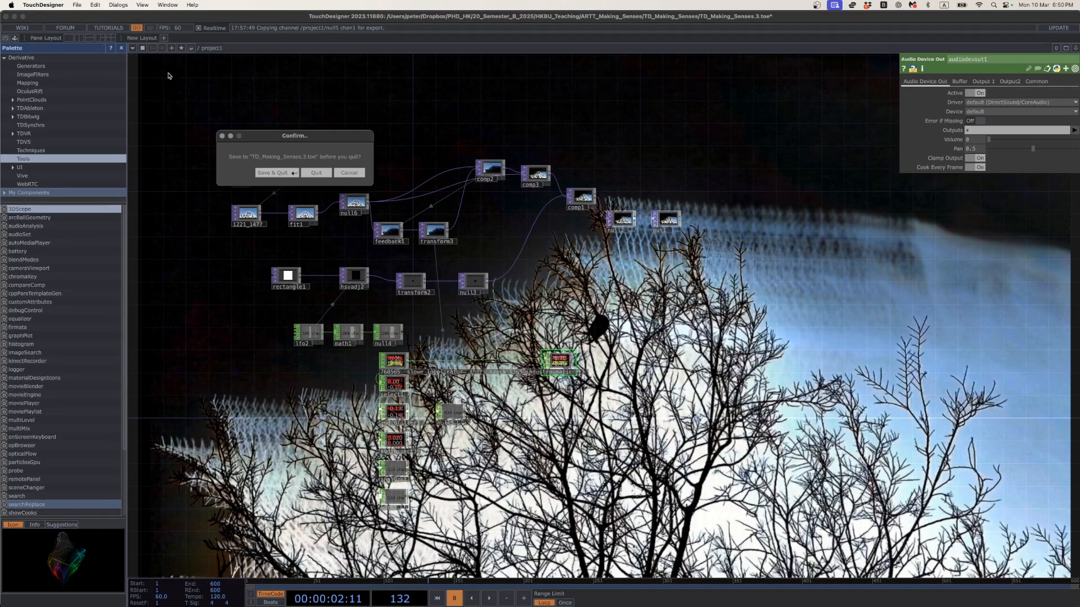
click(316, 173)
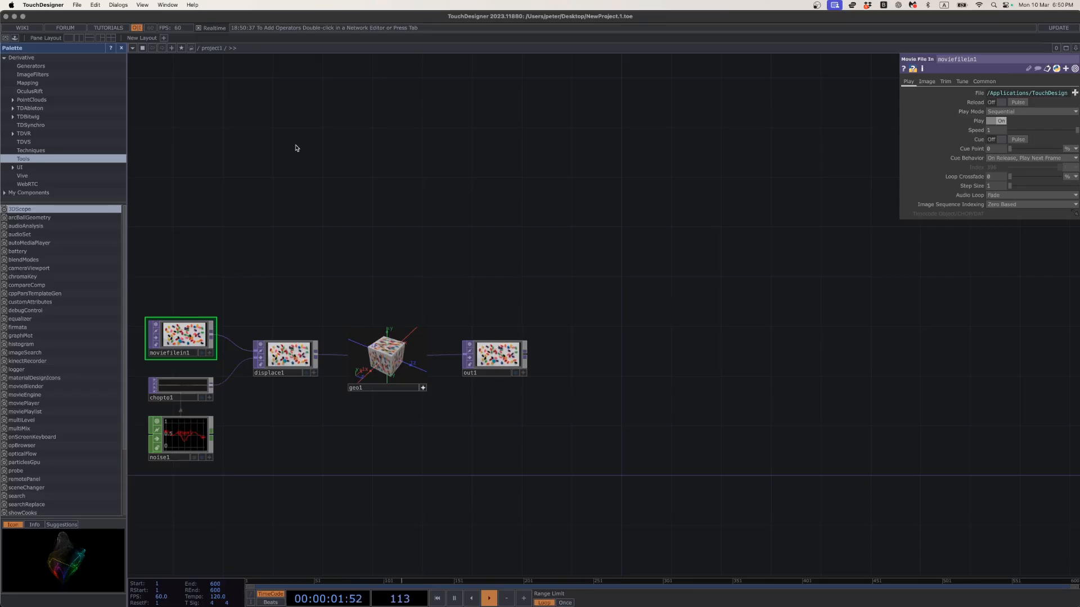
Move the displace1 node slightly up and closer to the moviefilein1 node in the default network.
drag(300, 203, 393, 170)
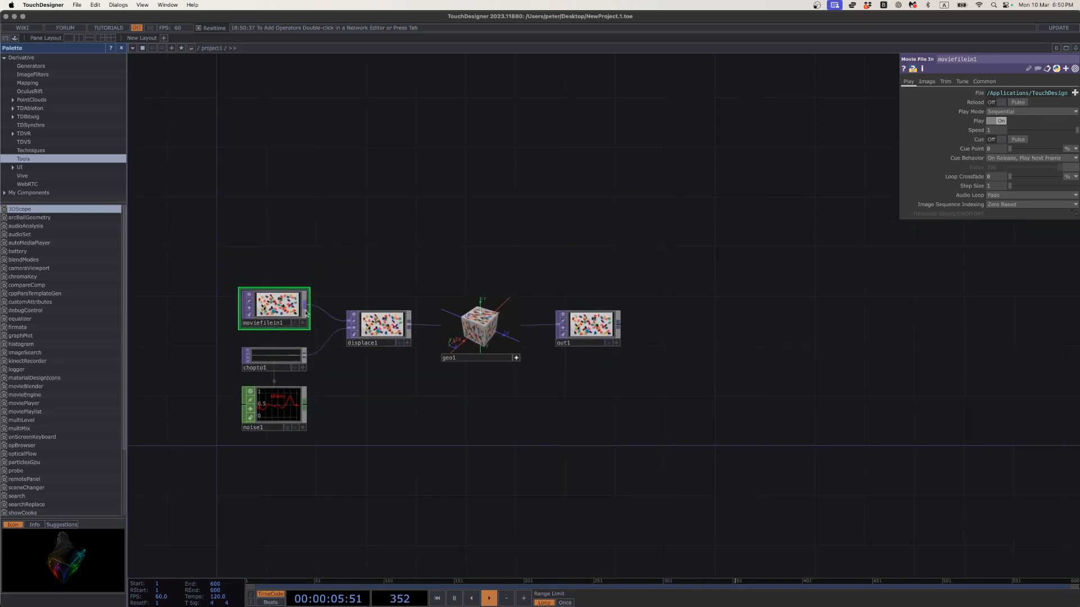
scroll(272, 310, up, 2)
scroll(271, 310, up, 1)
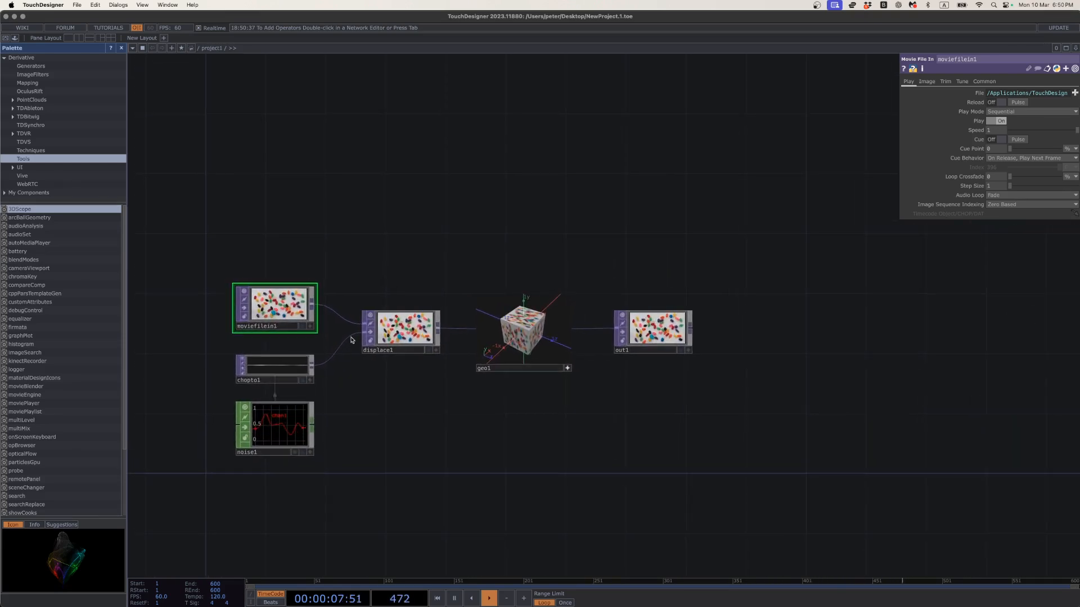
drag(410, 338, 358, 337)
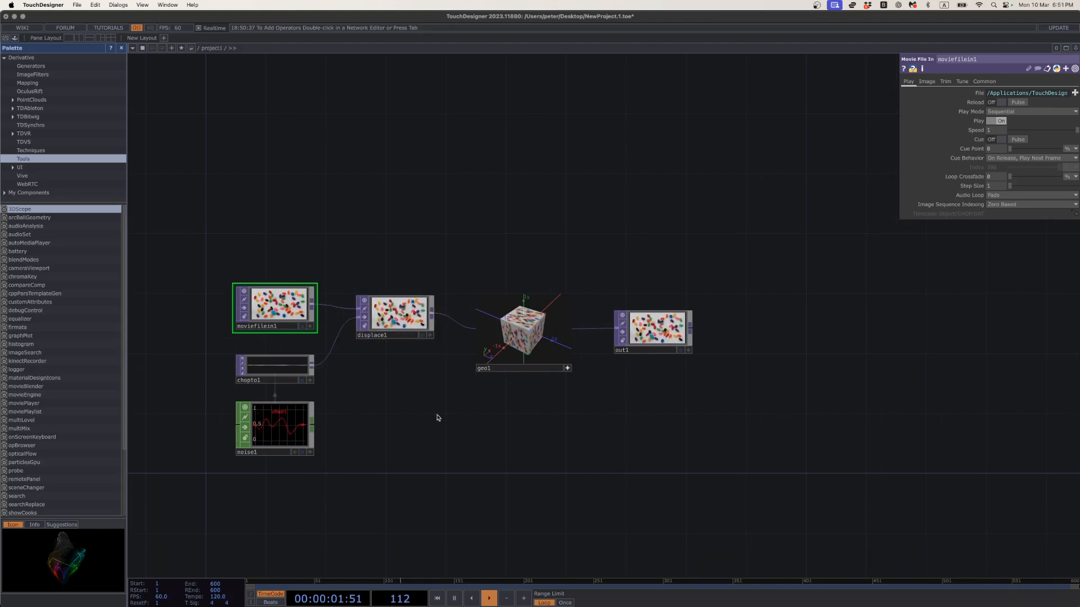
drag(376, 423, 396, 403)
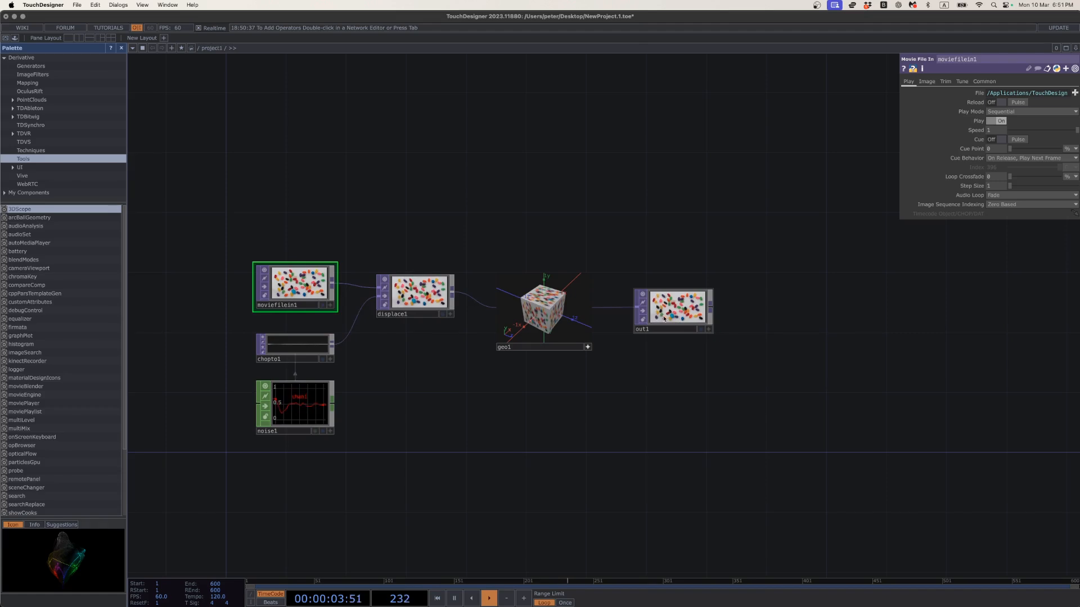
Select the out1 node and examine its image and the neighbouring geo1 cube up close.
click(710, 329)
scroll(711, 329, up, 5)
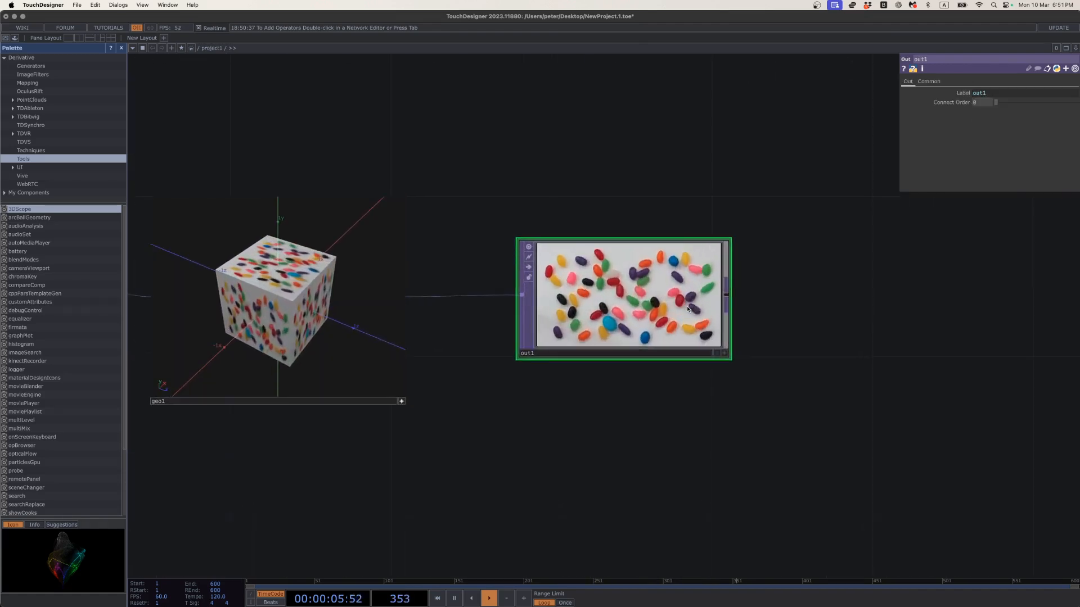
scroll(684, 319, down, 4)
scroll(684, 319, down, 1)
drag(649, 361, 693, 363)
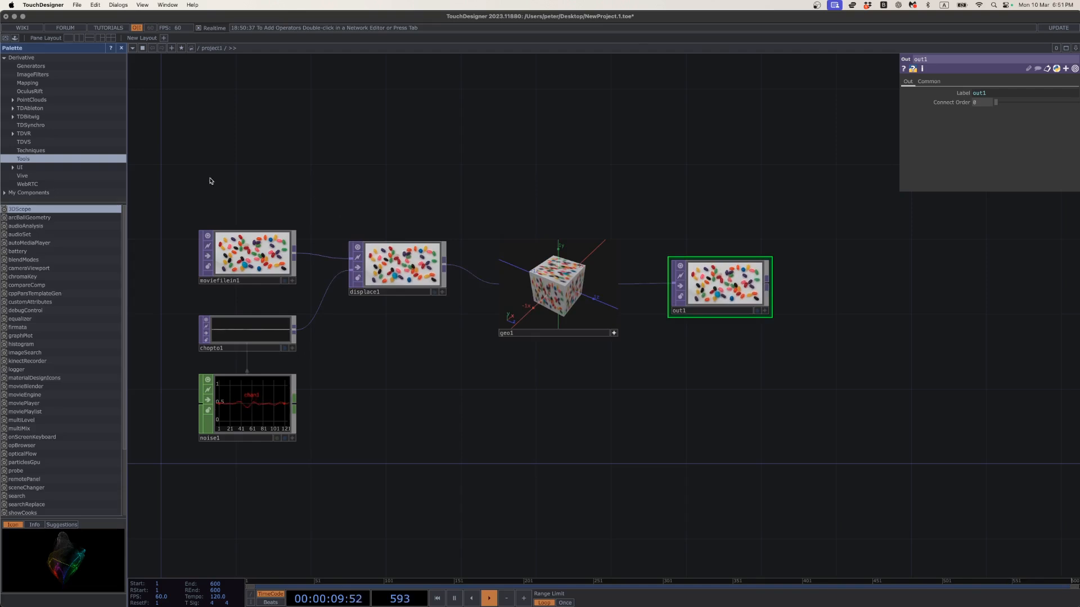
Switch to Finder, move the existing TD_Making_Senses folder to the bin, and return to TouchDesigner.
click(77, 5)
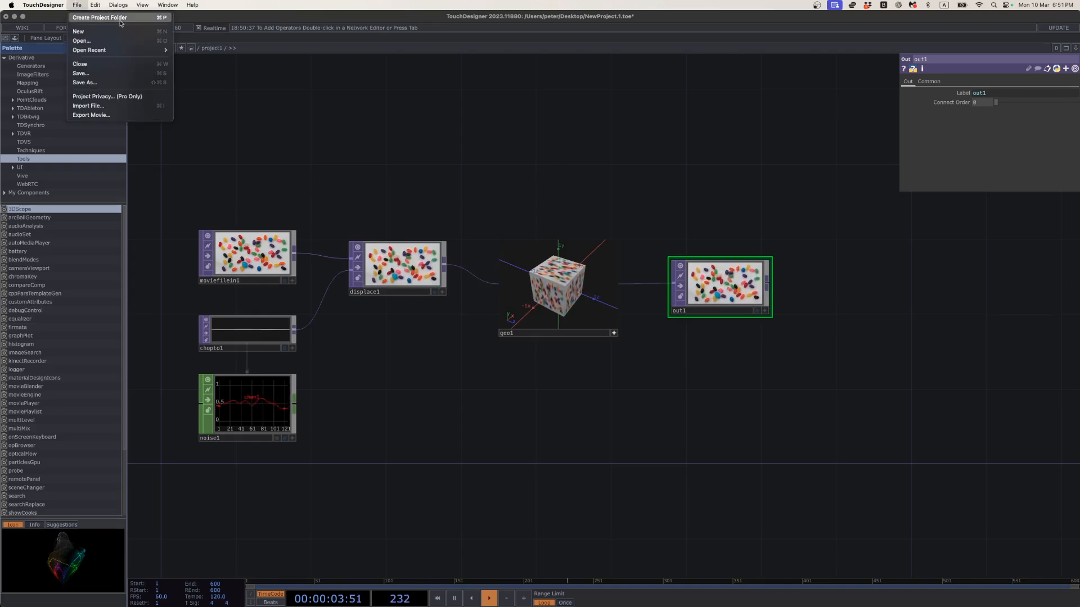
click(392, 194)
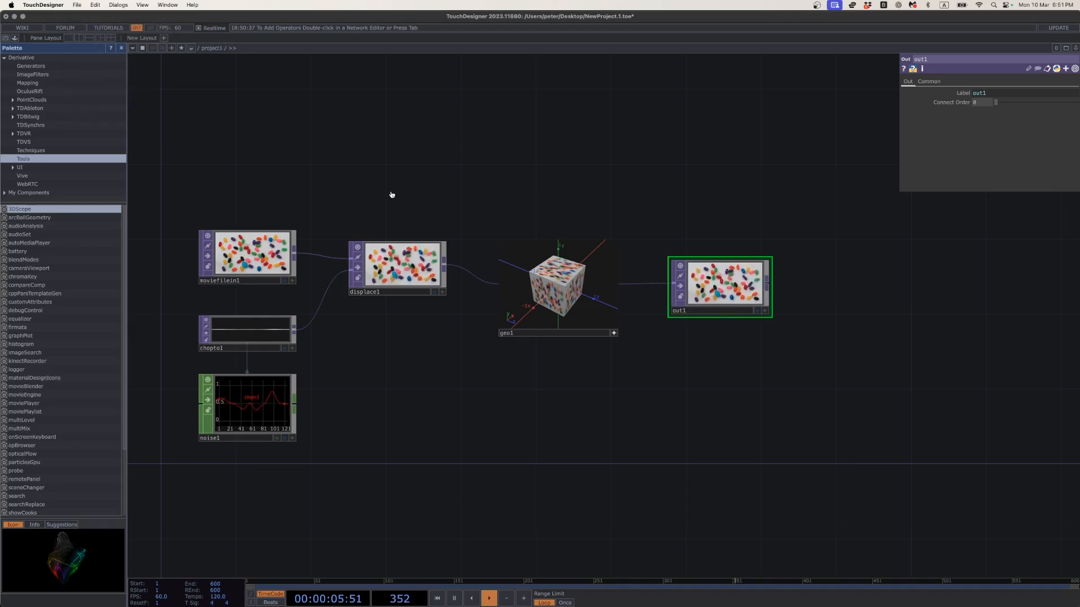
key(super+Tab)
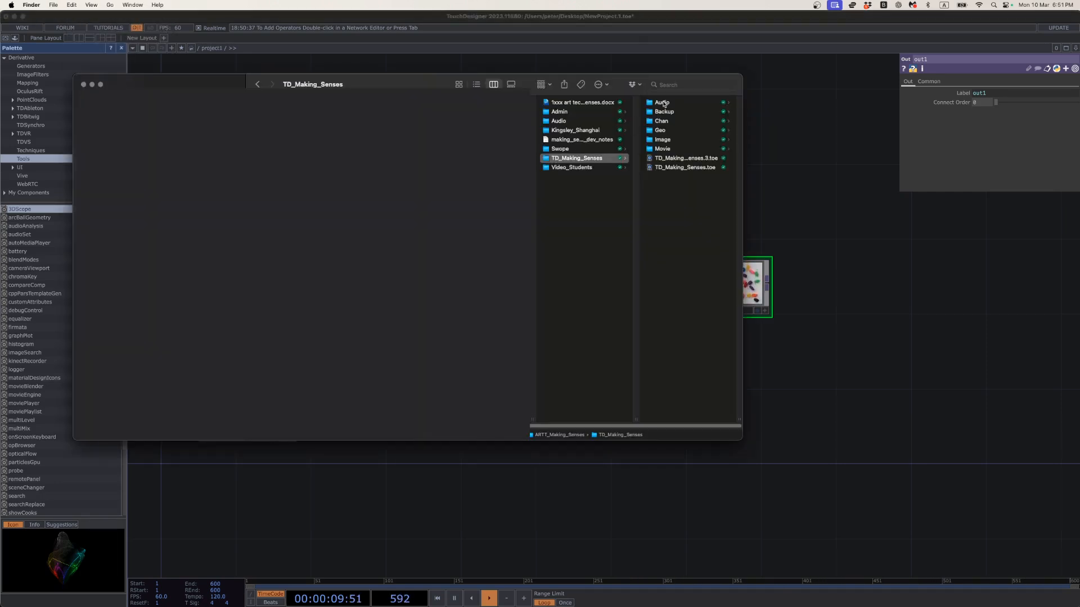
click(583, 122)
click(556, 158)
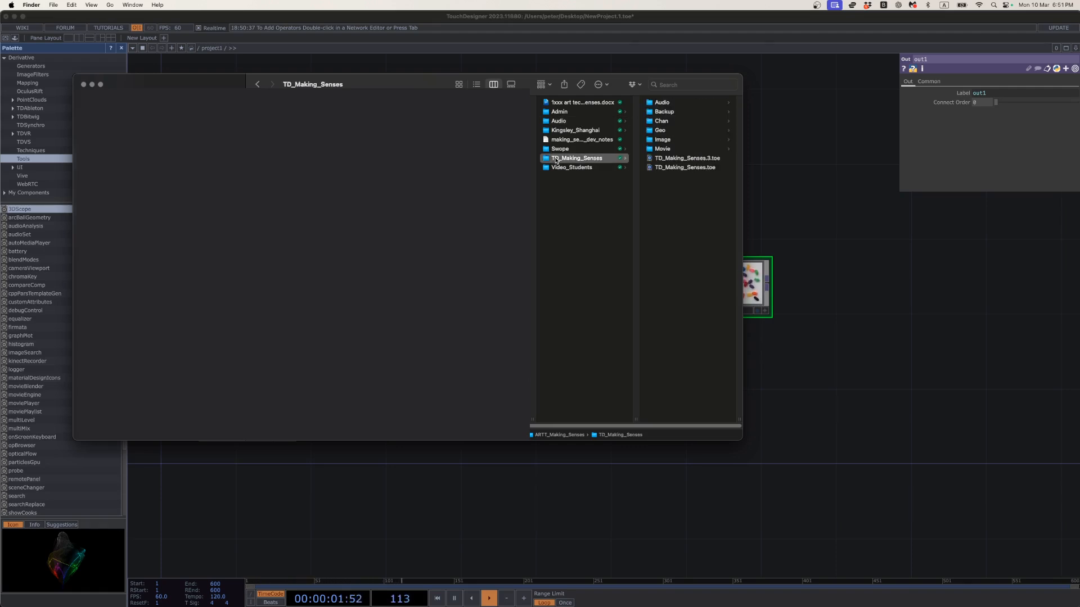
right_click(556, 159)
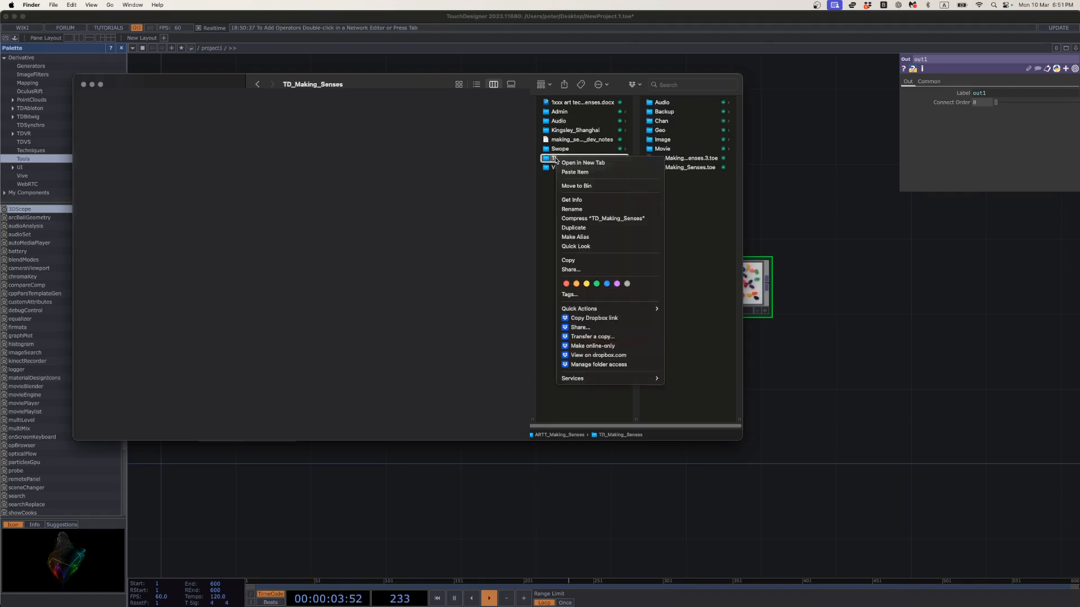
click(601, 185)
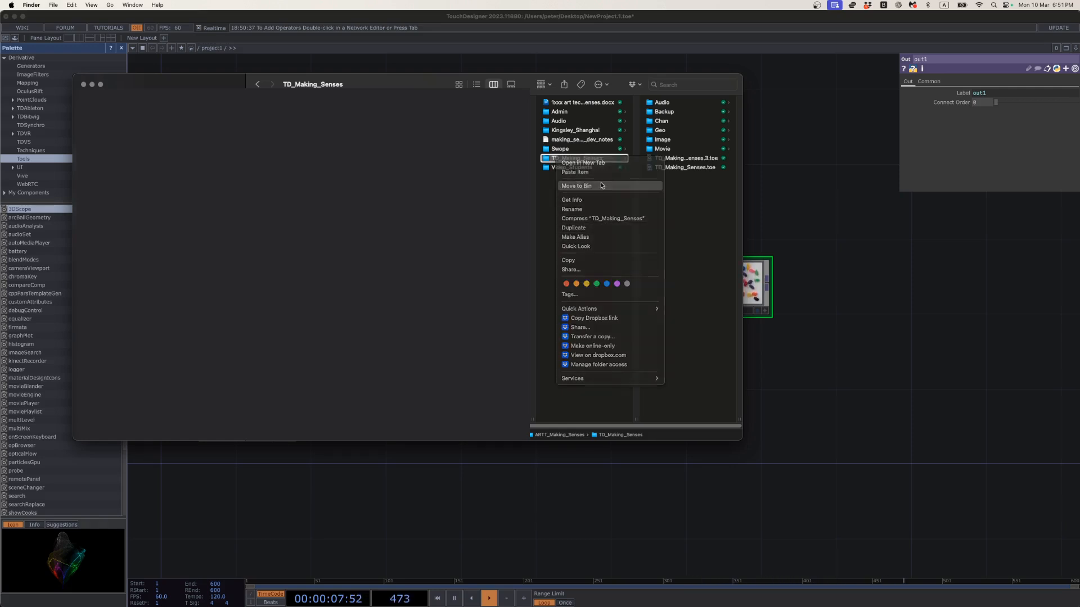
click(810, 192)
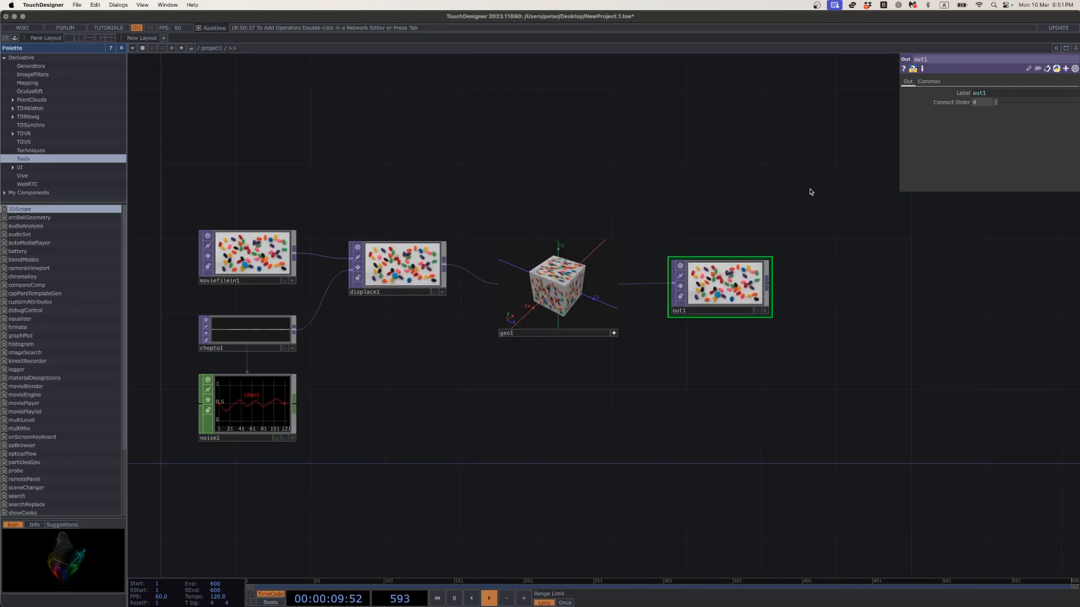
Start creating a project folder and choose ARTT_Making_Senses as its location.
click(77, 5)
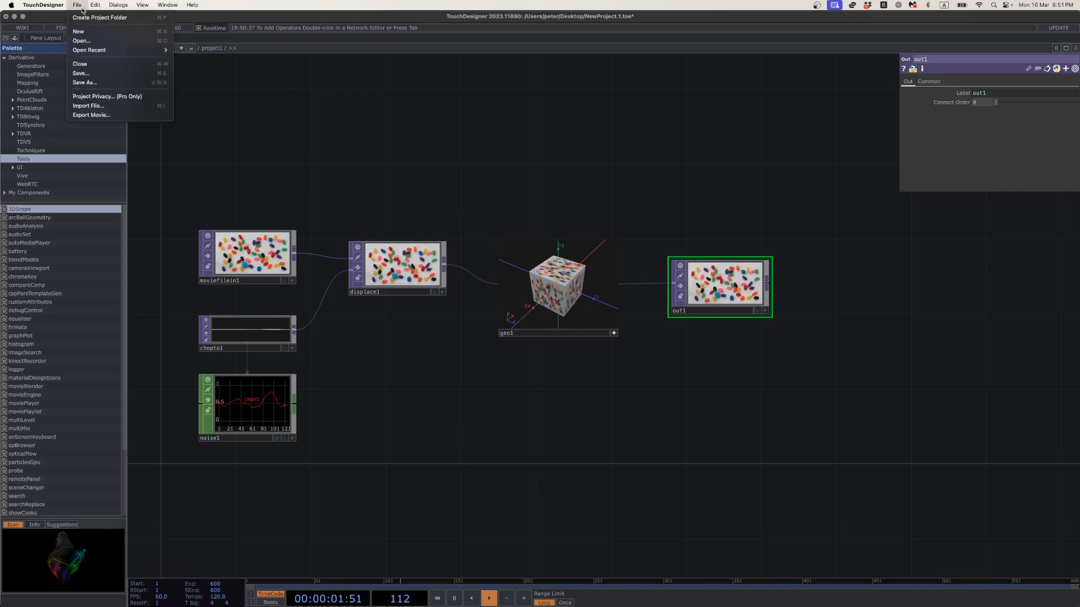
click(98, 17)
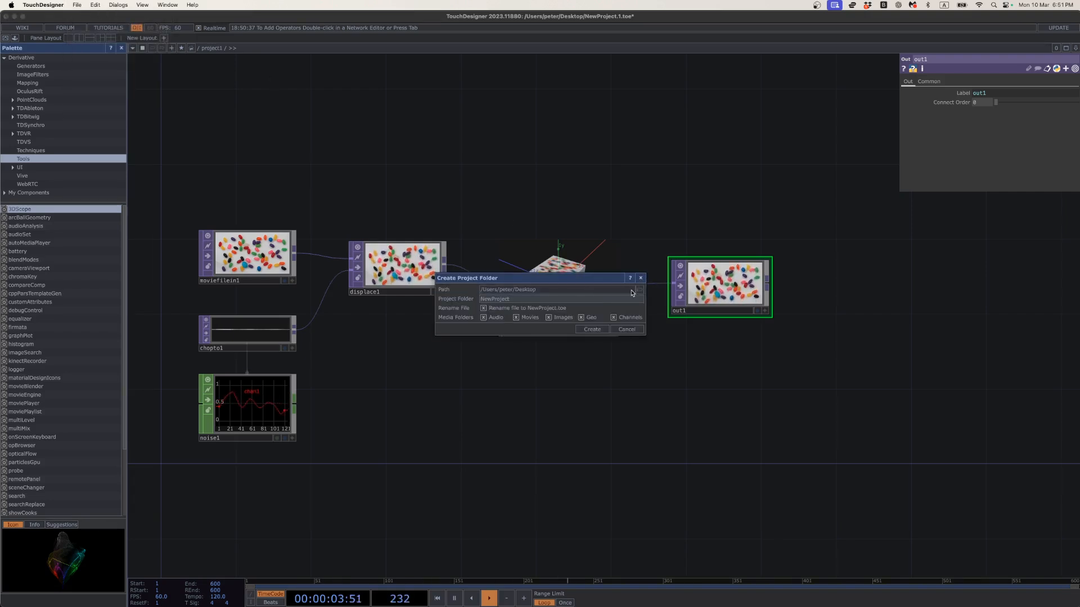
click(636, 290)
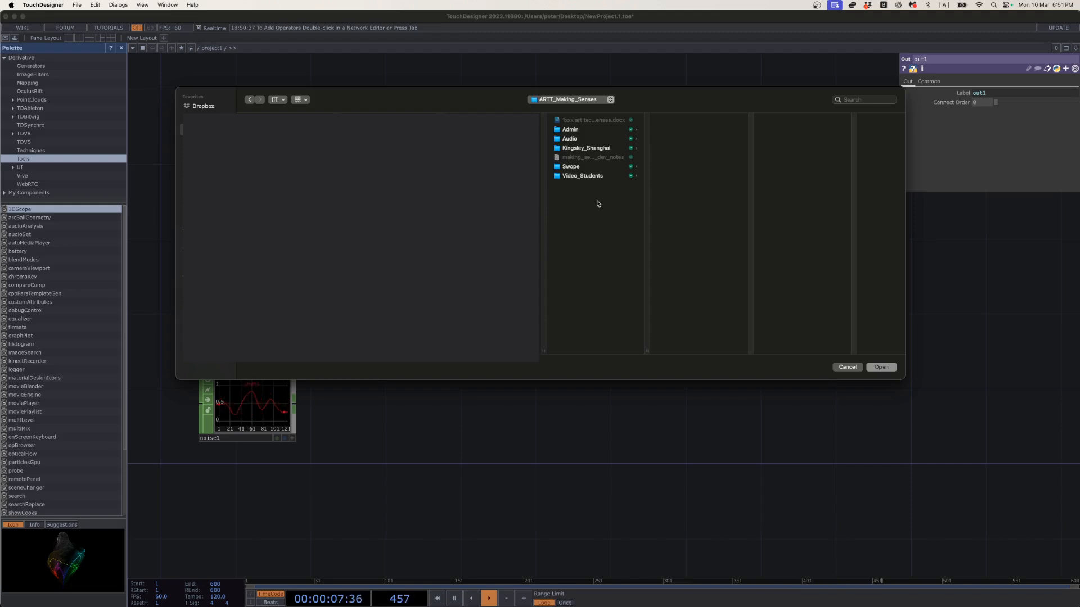
click(881, 368)
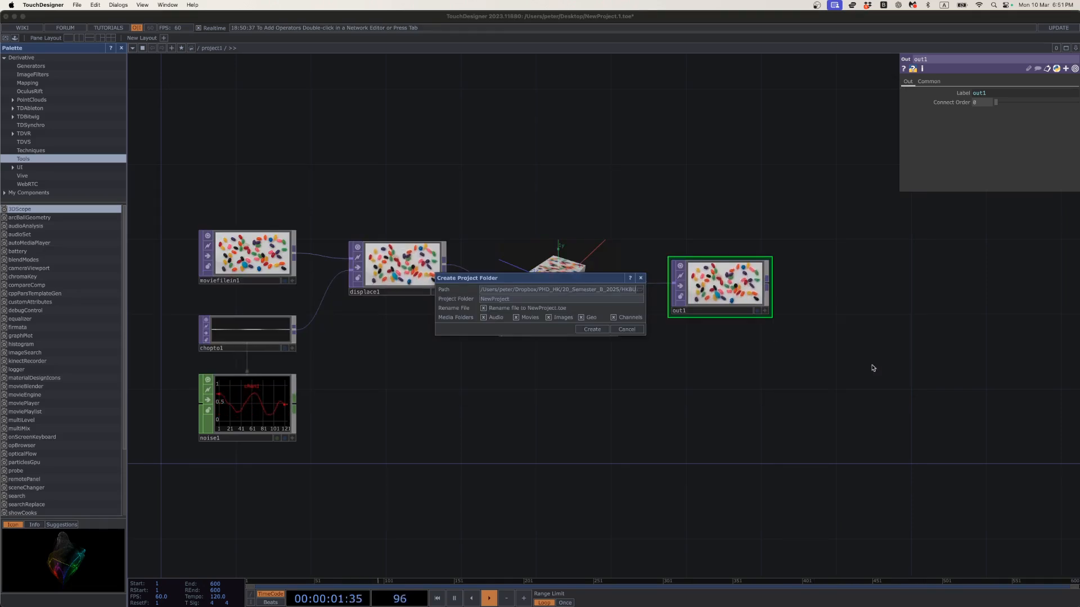
Name the project folder PN_Touch_Designer, create it with all media folders, and save the project file inside under the same name.
click(515, 300)
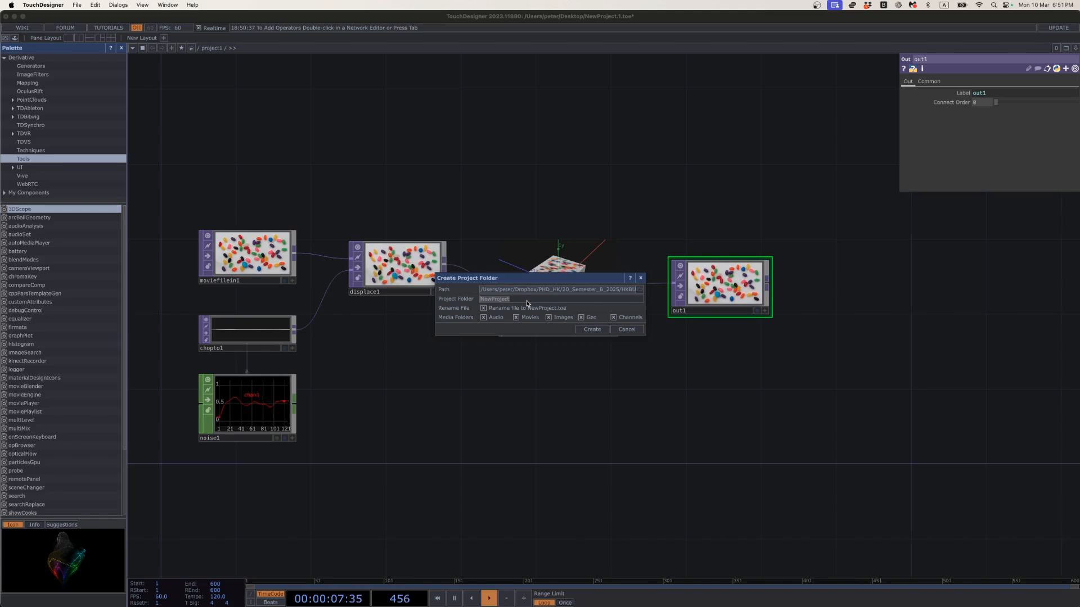
text(PN_Touch)
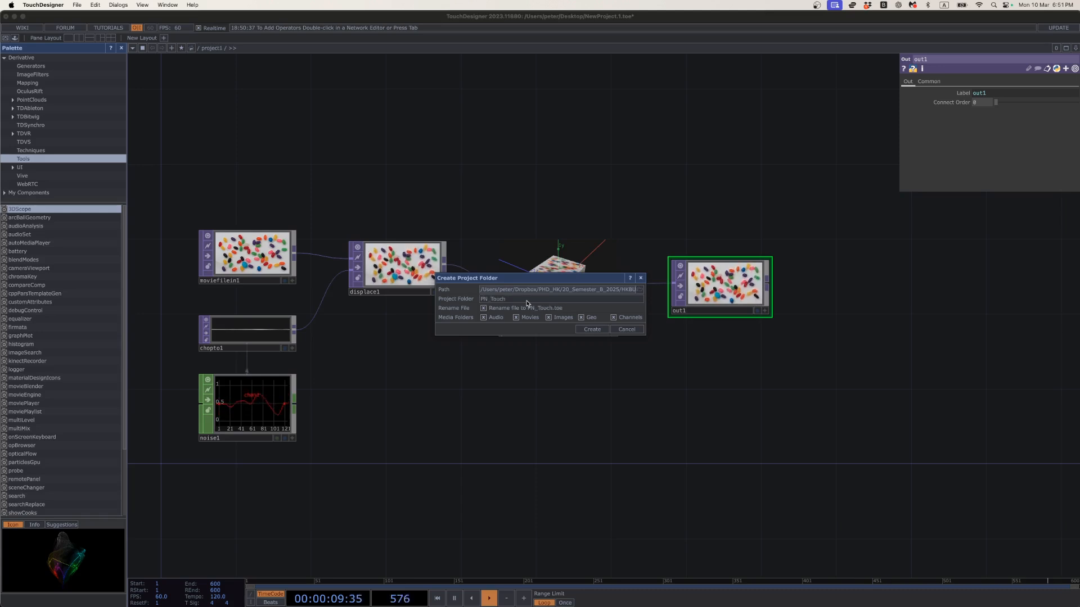
text(_Designer)
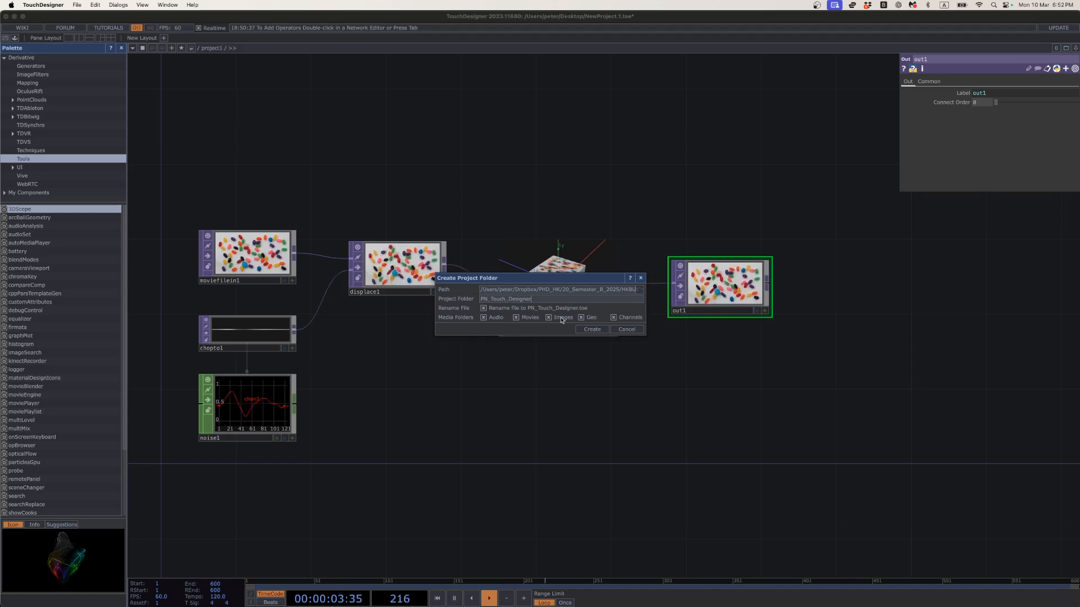
click(596, 330)
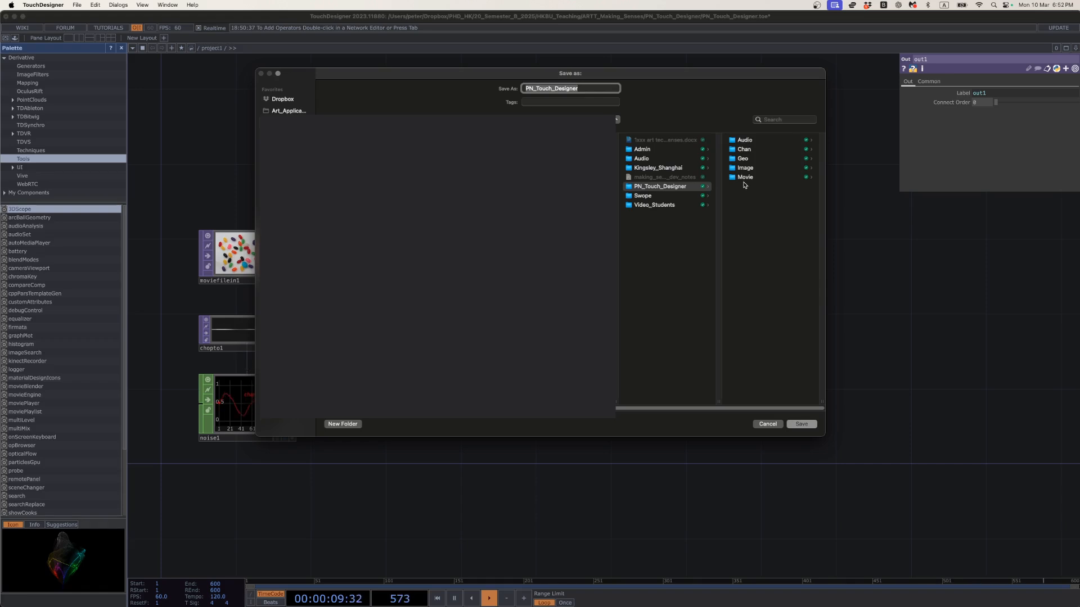
click(801, 424)
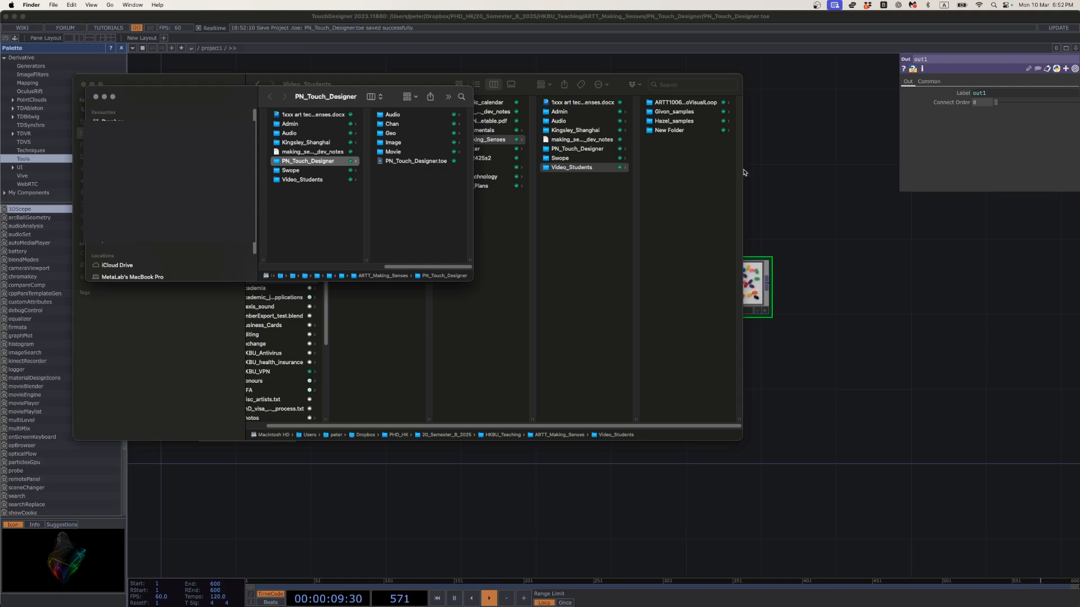
Return to TouchDesigner and save the project two more times as incremental versions.
click(788, 168)
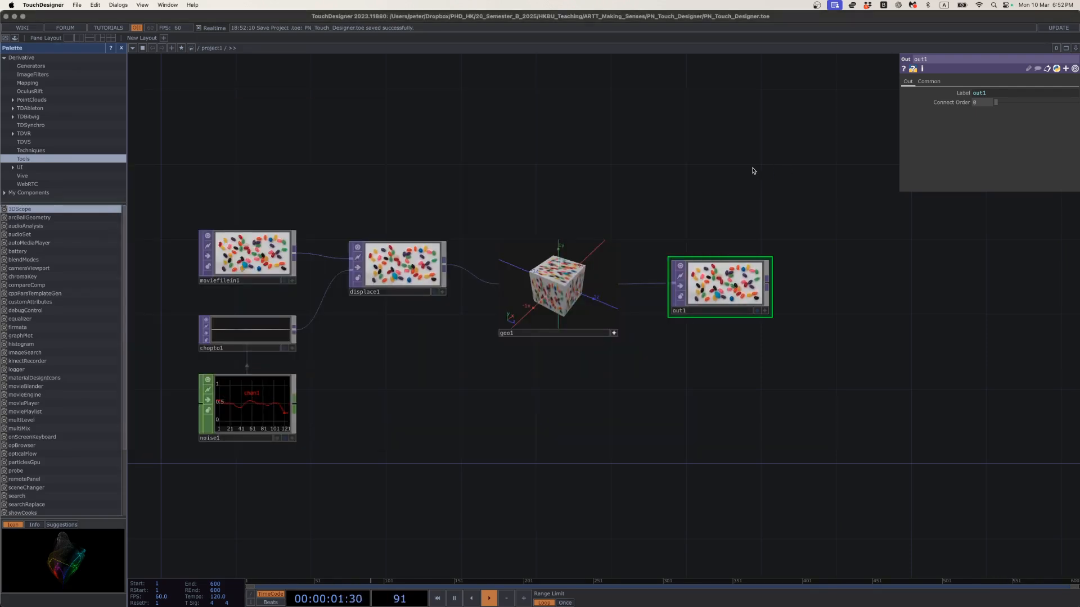
key(super+s)
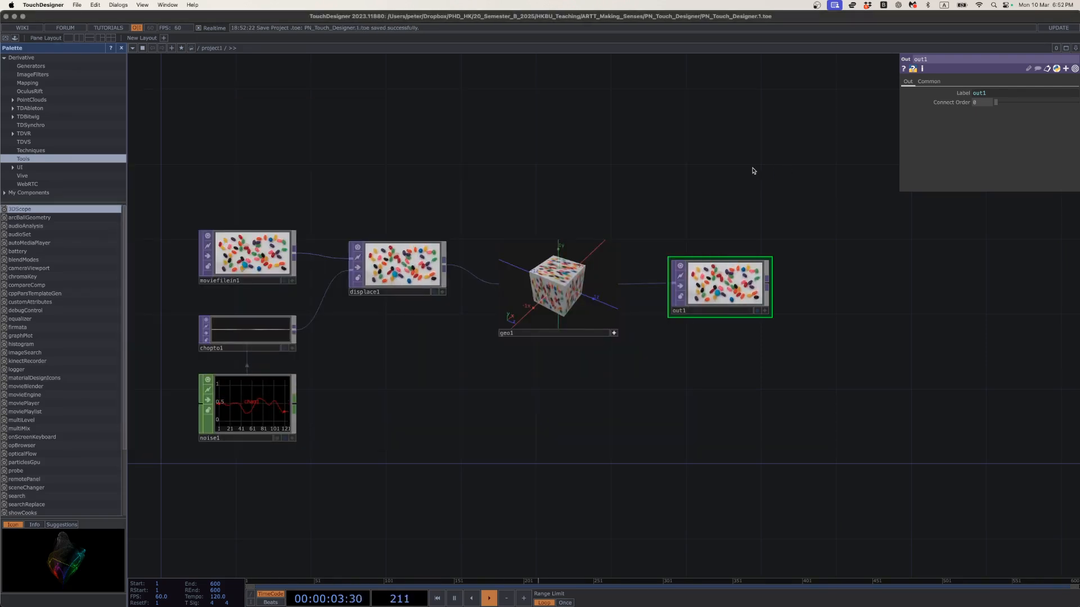
key(super+s)
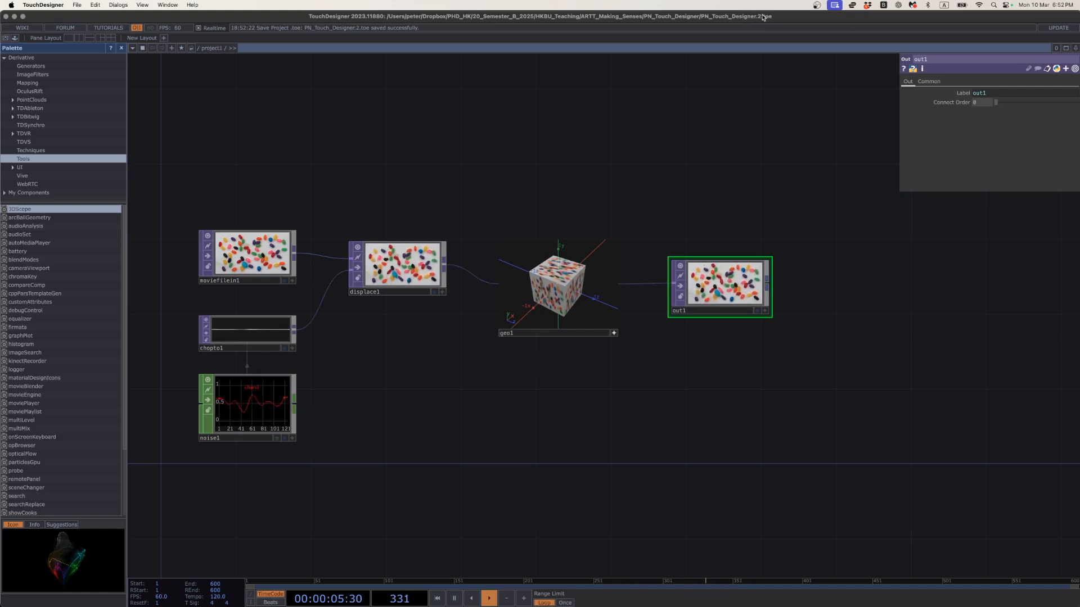
Switch to Finder, close the Video_Students window and view the contents of the PN_Touch_Designer folder.
key(super+Tab)
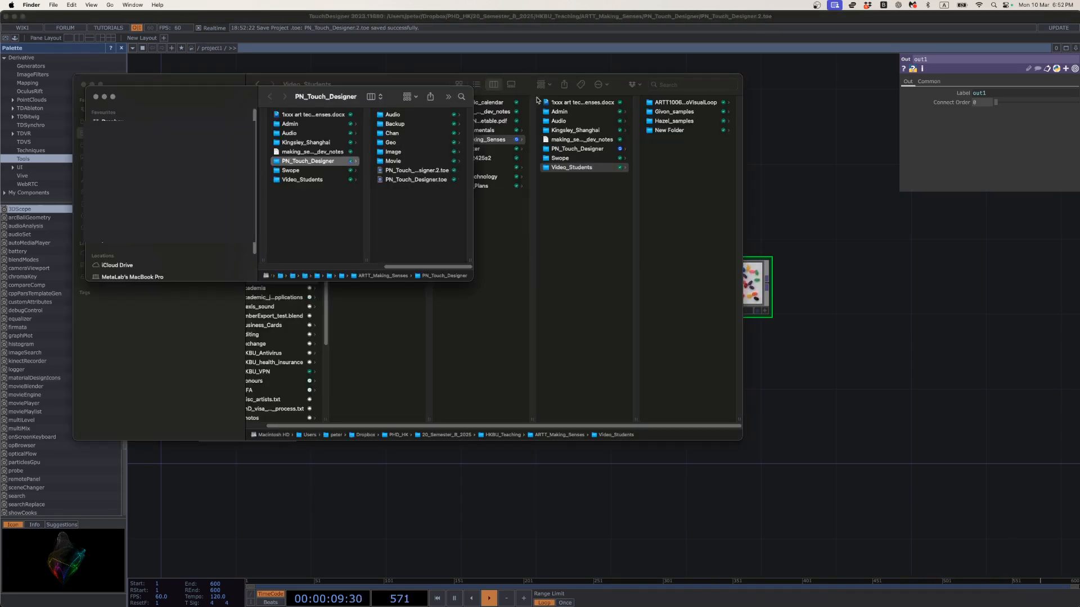
click(581, 258)
key(super+w)
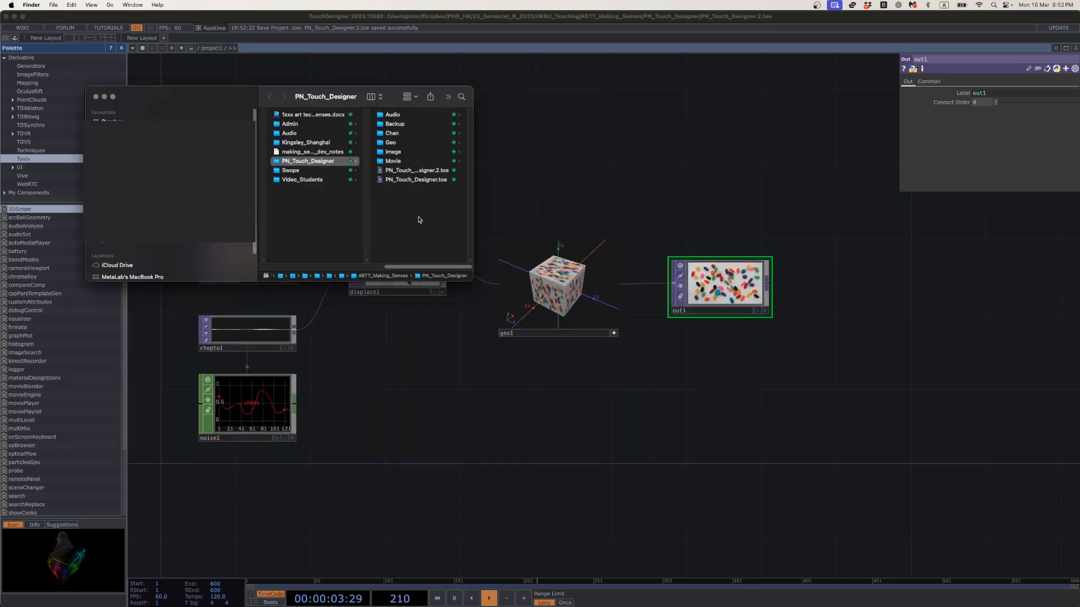
Inspect PN_Touch_Designer.2.toe in the project folder and view the earlier saved version inside its Backup folder.
click(413, 171)
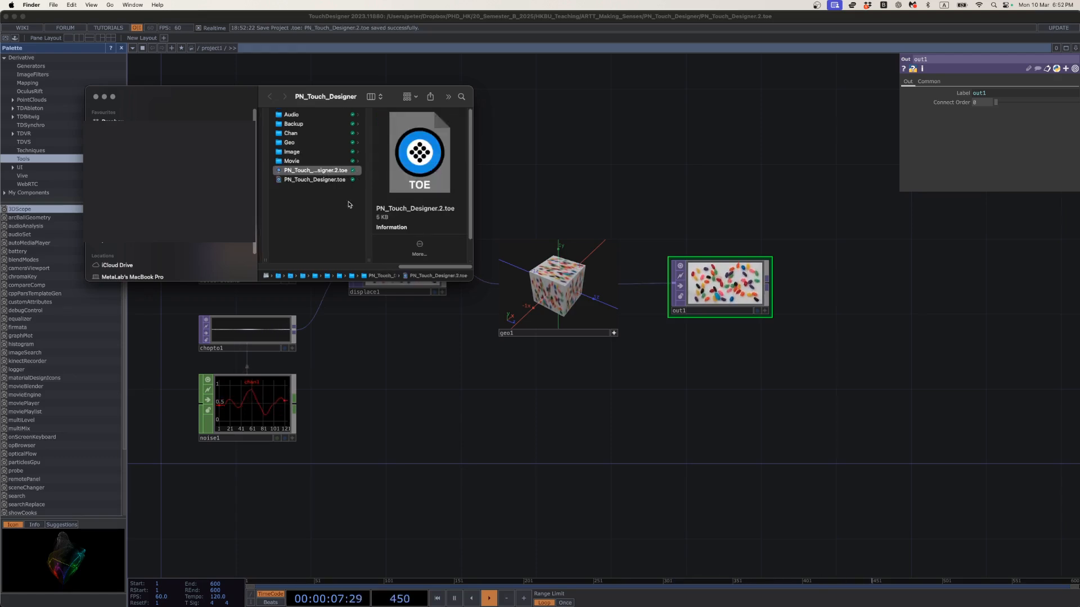
drag(369, 260, 476, 259)
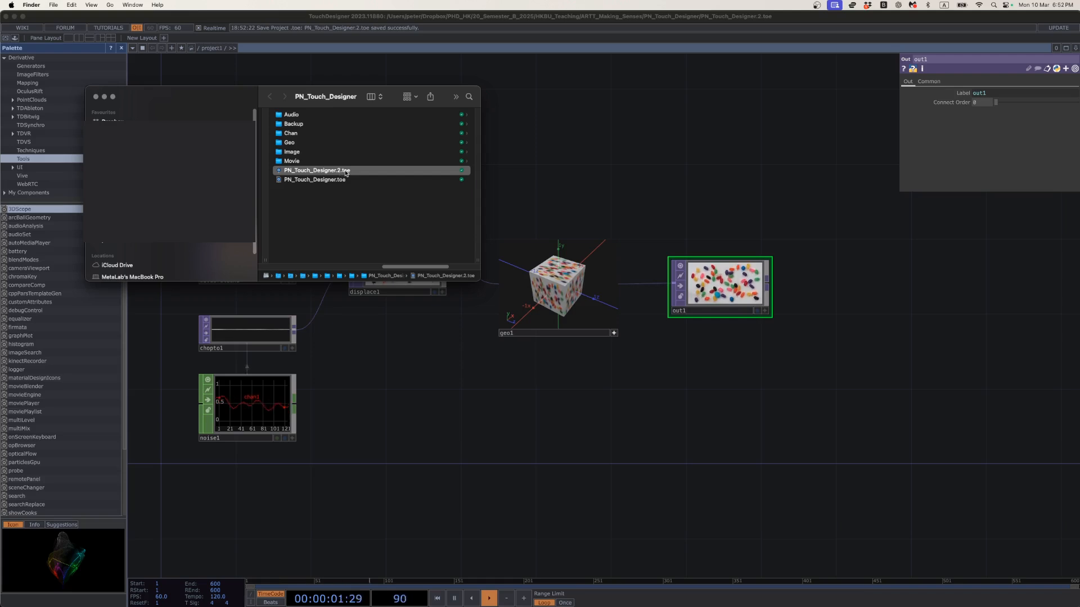
click(304, 125)
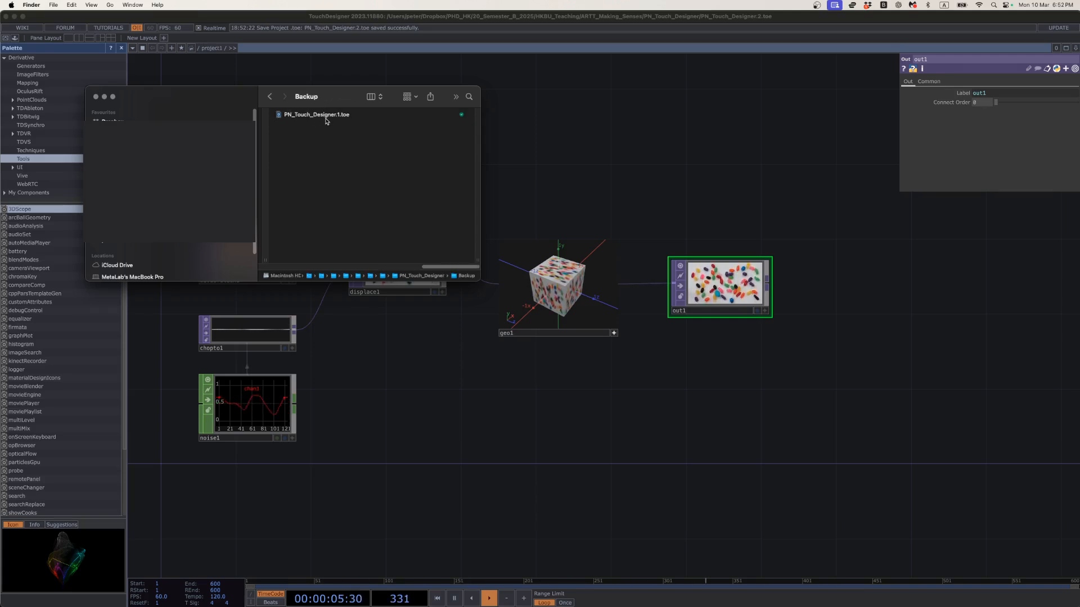
drag(449, 267, 382, 268)
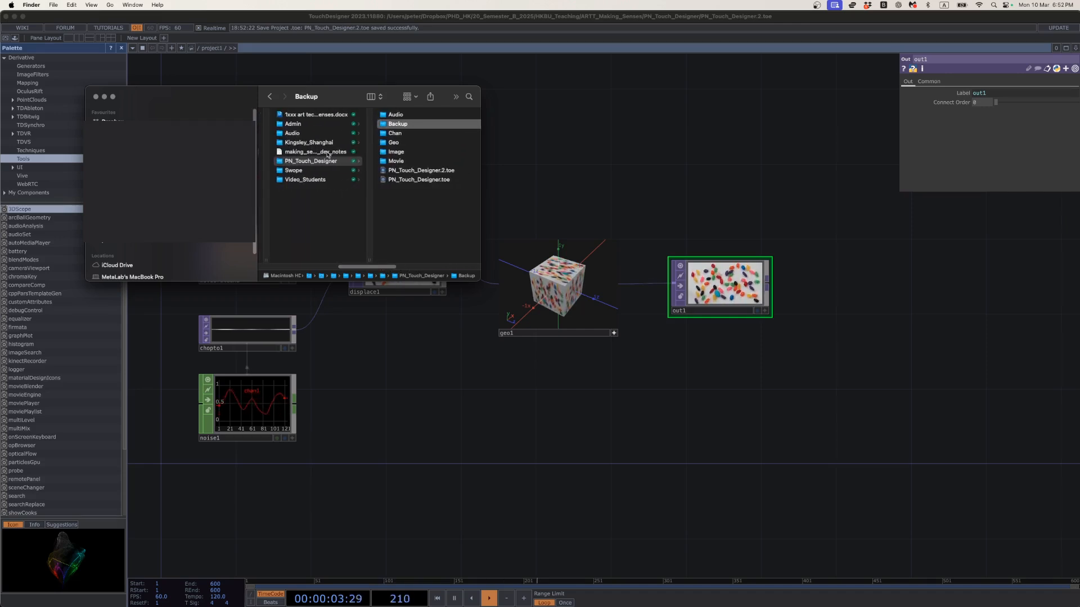
Preview the sound files in the ARTT_Making_Senses Audio folder and copy the last MP3, 768565__s...matic.mp3.
click(306, 133)
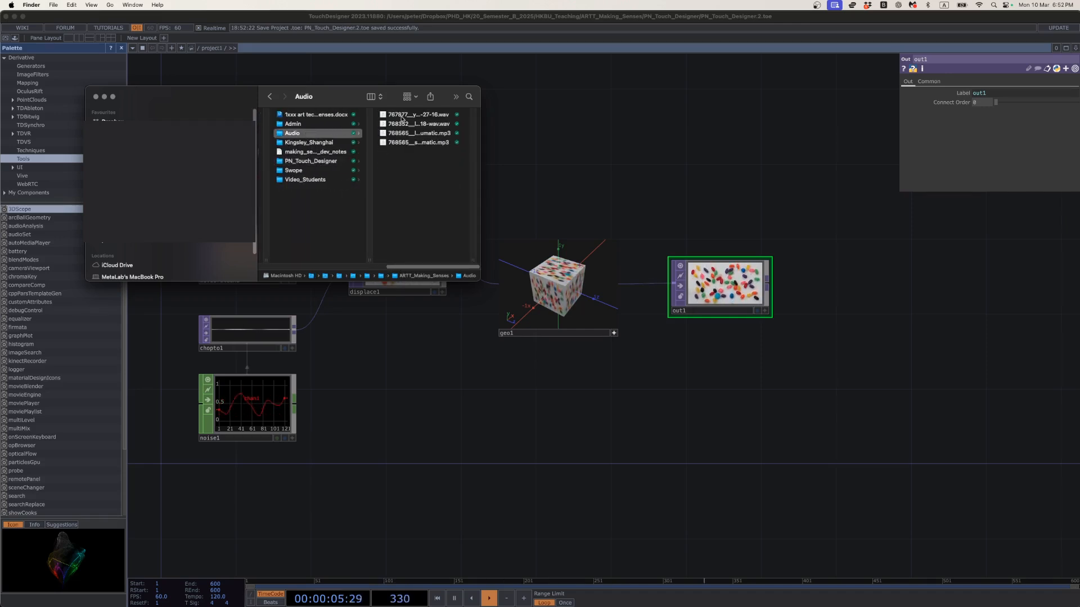
click(401, 116)
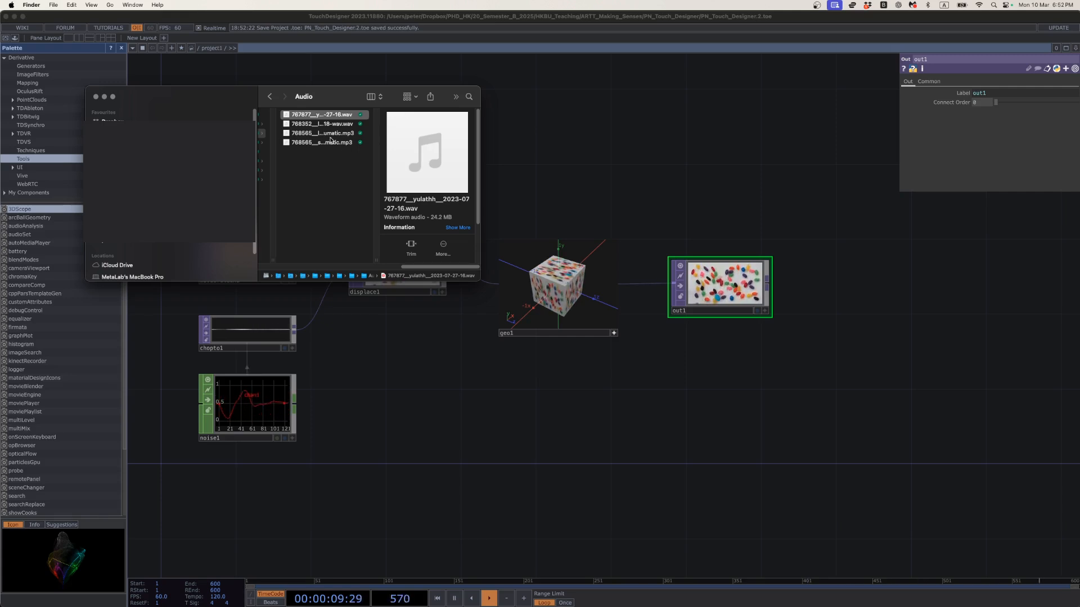
key(space)
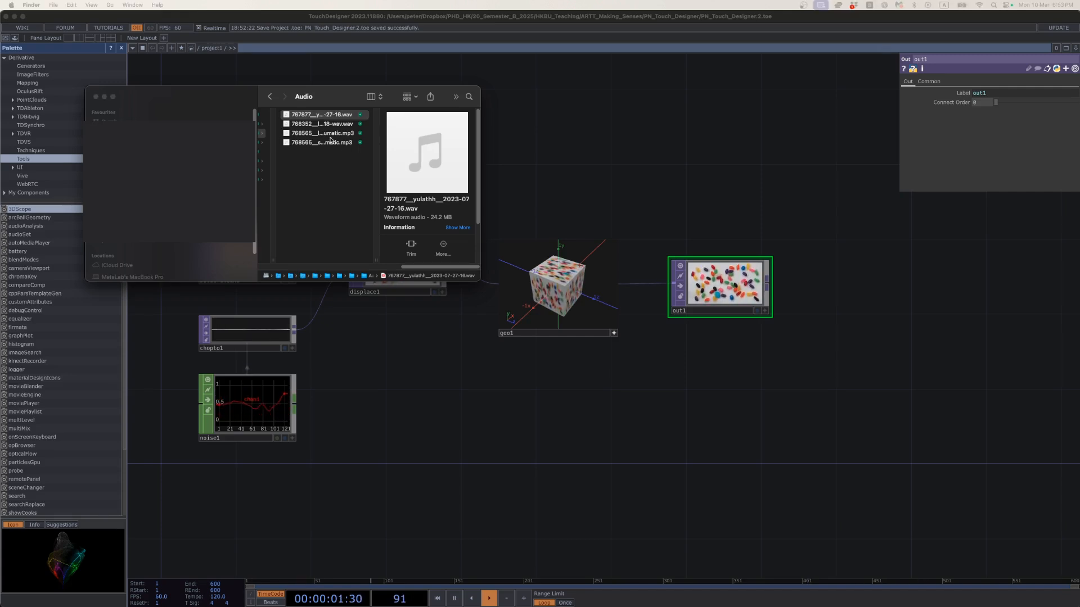
key(Down)
key(Down)
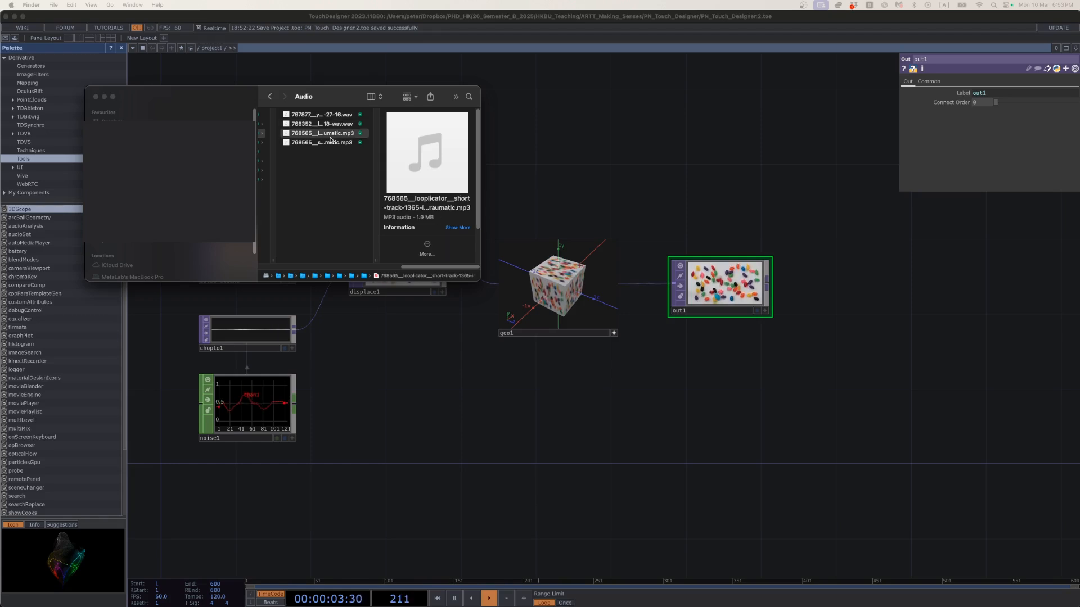
key(space)
key(Down)
key(space)
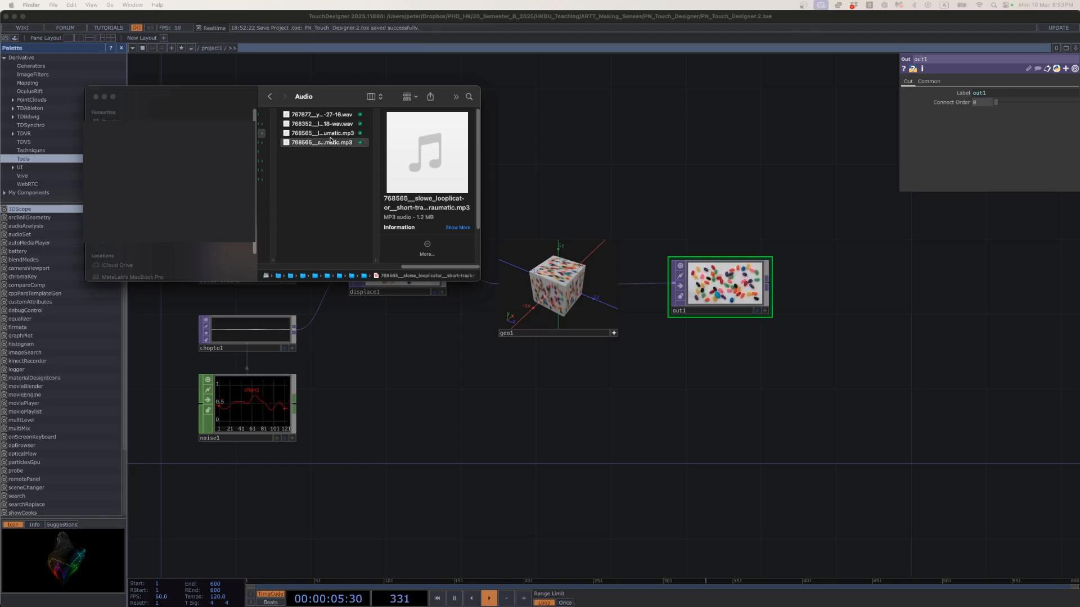
key(space)
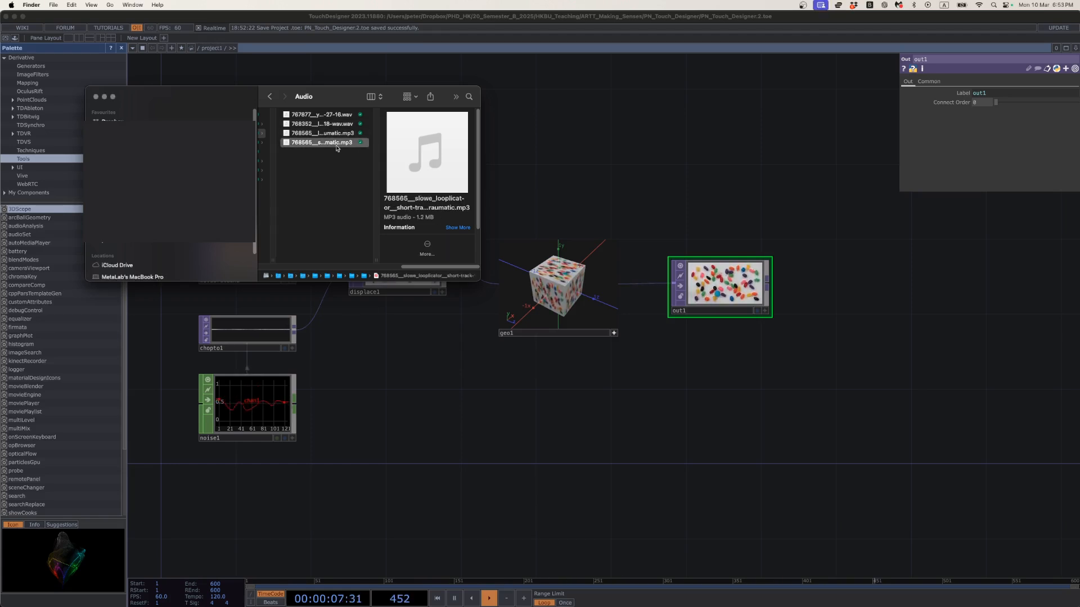
Paste the copied MP3 into the Audio subfolder of PN_Touch_Designer.
drag(439, 266, 399, 266)
click(323, 161)
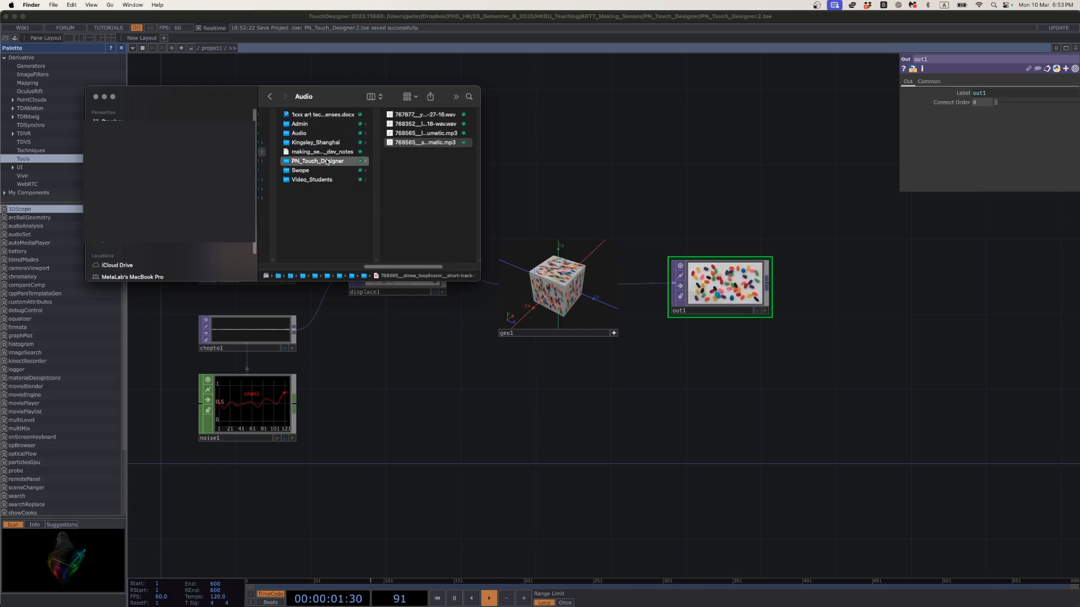
click(399, 117)
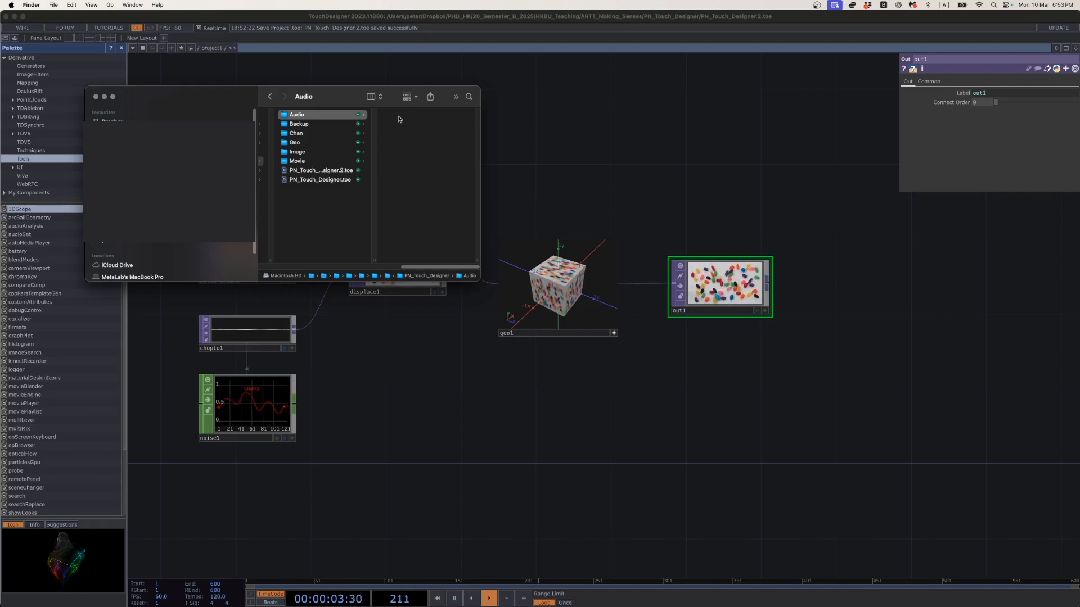
drag(426, 266, 394, 266)
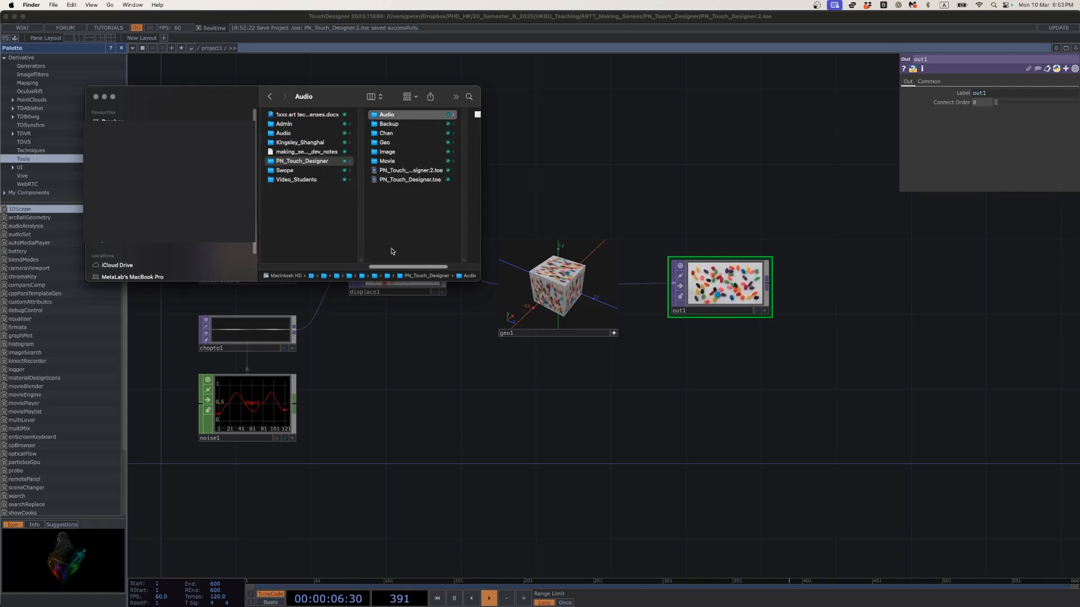
View the project's Movie folder, then copy the clip 1221-1477.mp4 from the second sample folder inside Video_Students.
click(394, 162)
scroll(421, 266, right, 3)
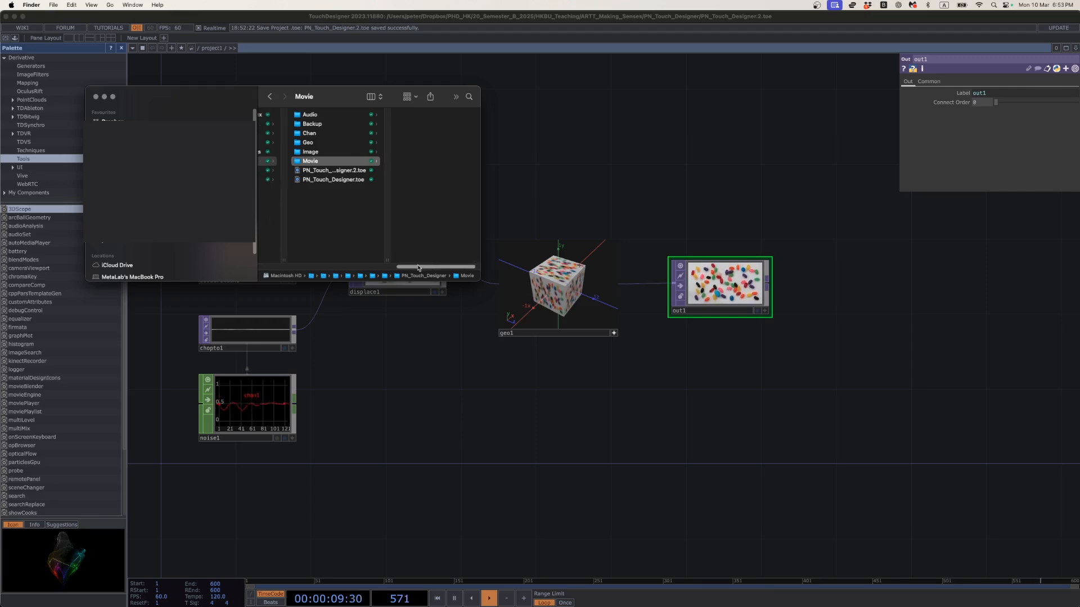
drag(419, 268, 386, 263)
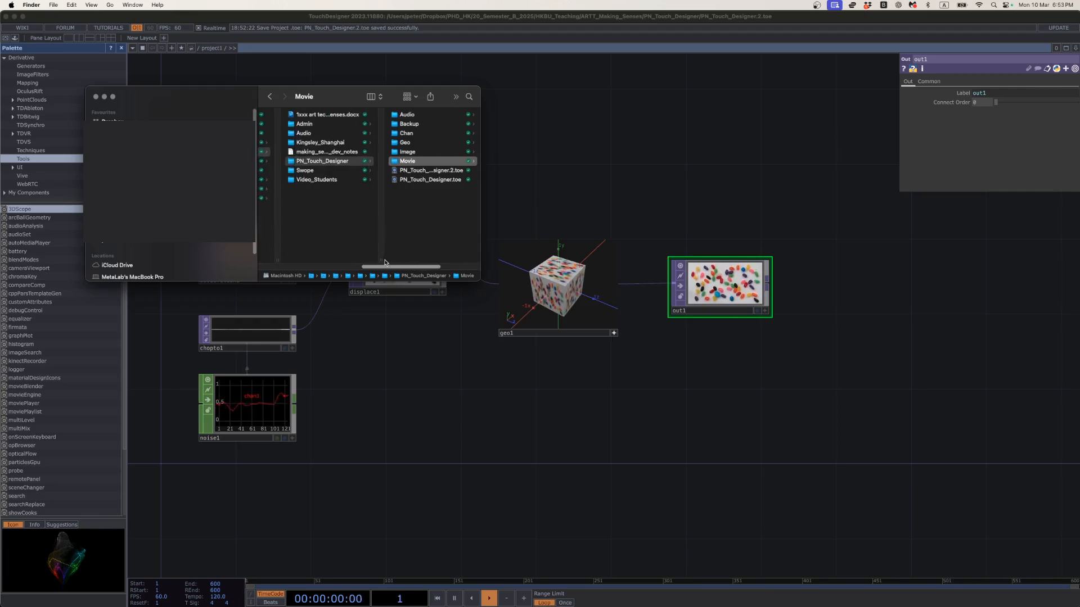
click(328, 179)
click(402, 124)
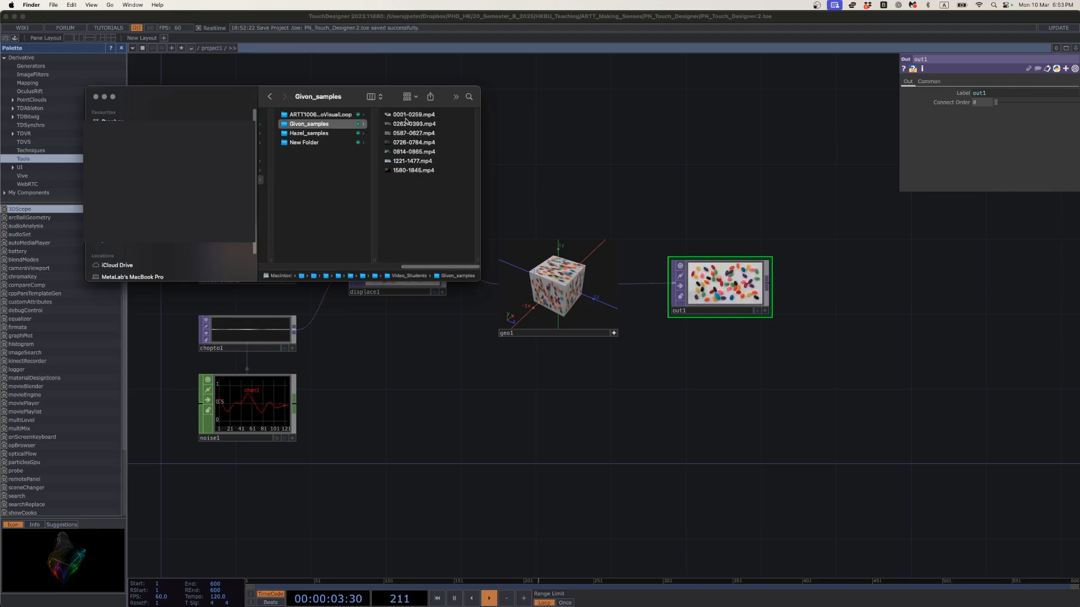
click(406, 115)
key(Down)
key(Down)
key(Down)
key(Down)
key(Down)
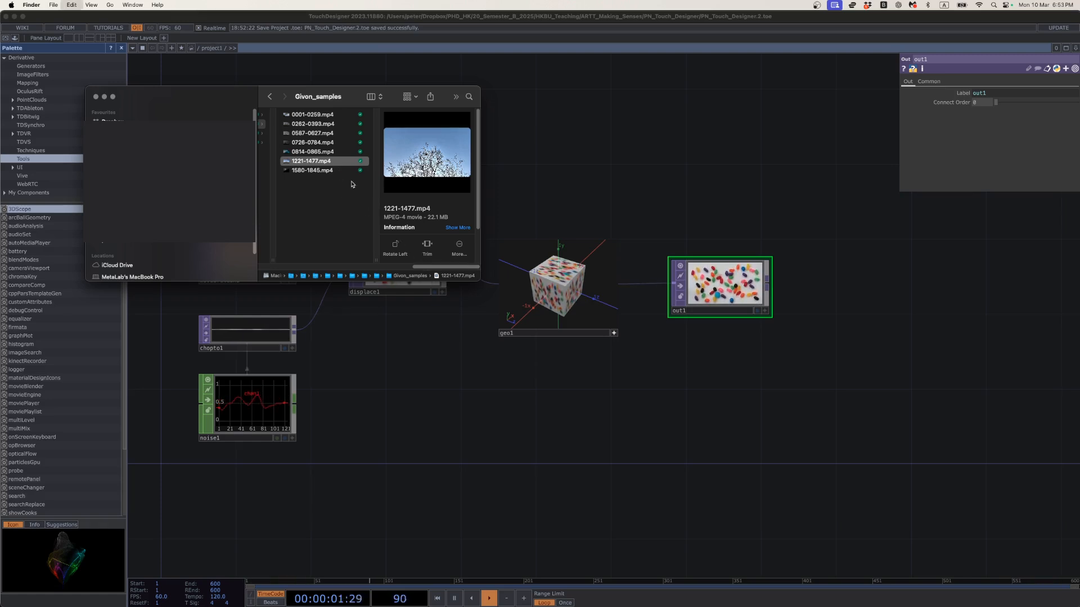
Paste 1221-1477.mp4 into the Movie subfolder of PN_Touch_Designer.
drag(420, 266, 354, 264)
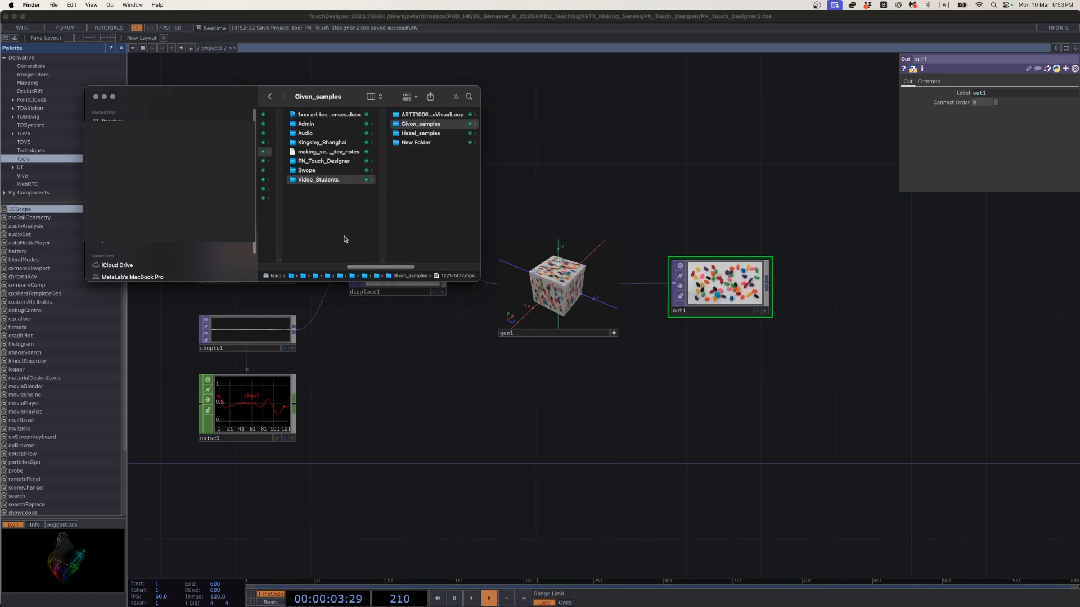
click(340, 160)
click(400, 160)
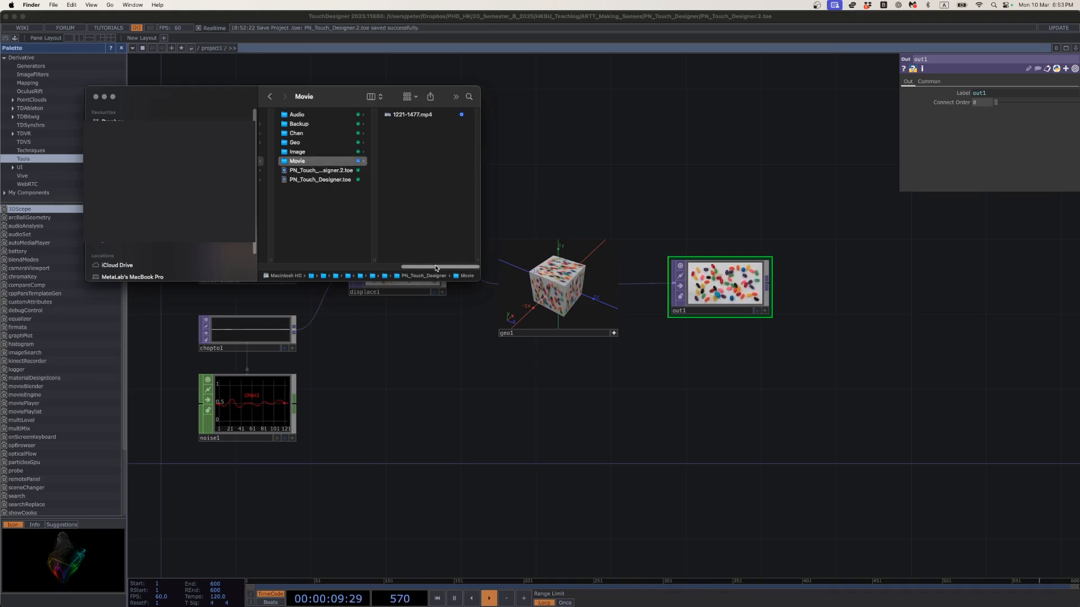
drag(437, 266, 385, 269)
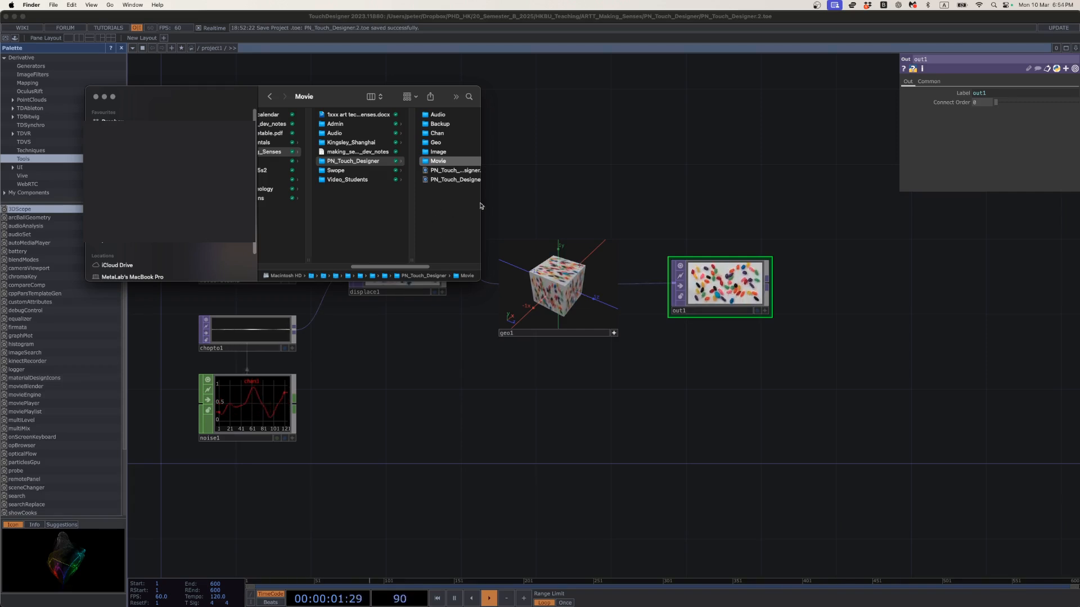
Switch to TouchDesigner and rearrange moviefilein1, chopto1 and noise1 into a widely spaced column farther from displace1.
click(512, 195)
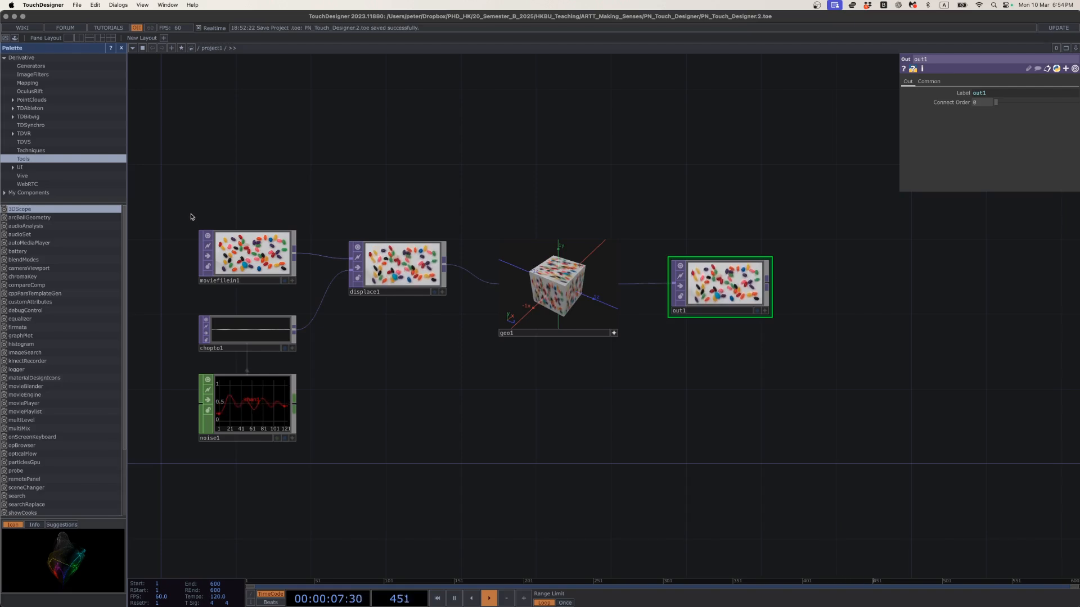
drag(222, 197, 304, 194)
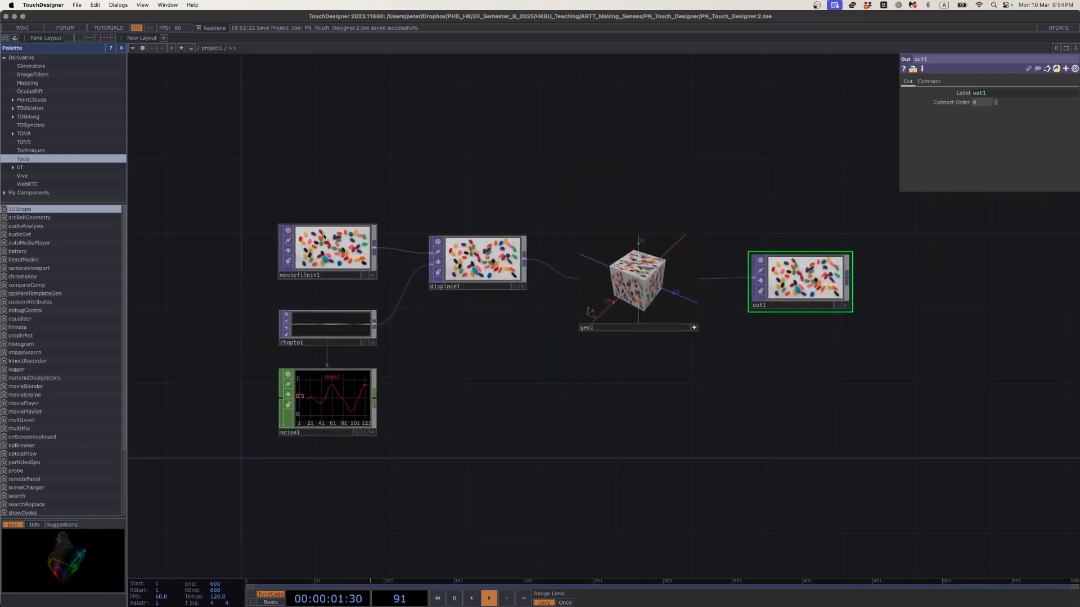
drag(343, 261, 321, 179)
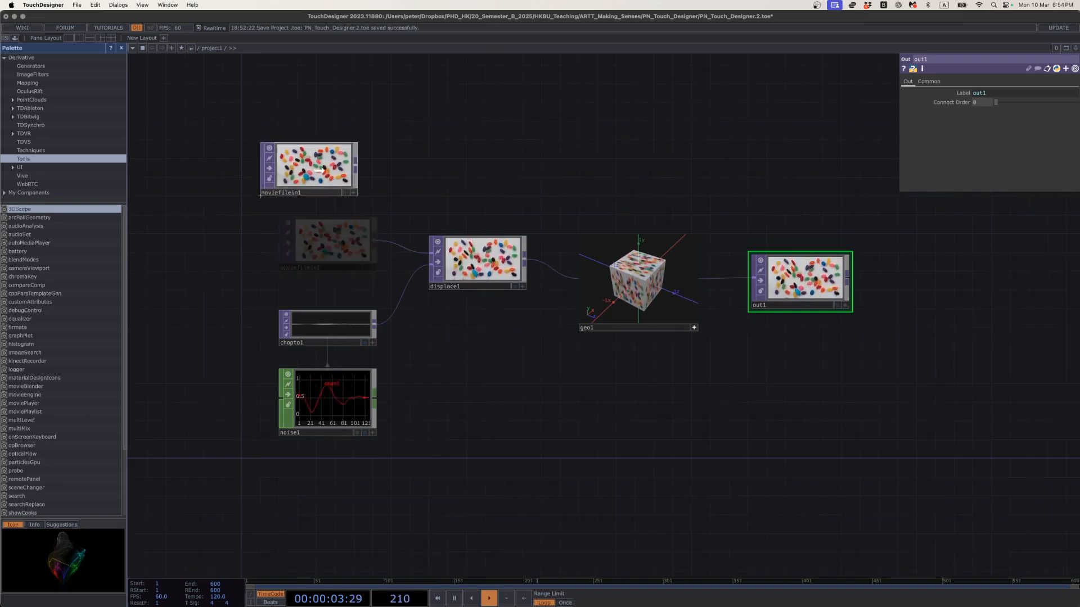
drag(344, 313, 304, 265)
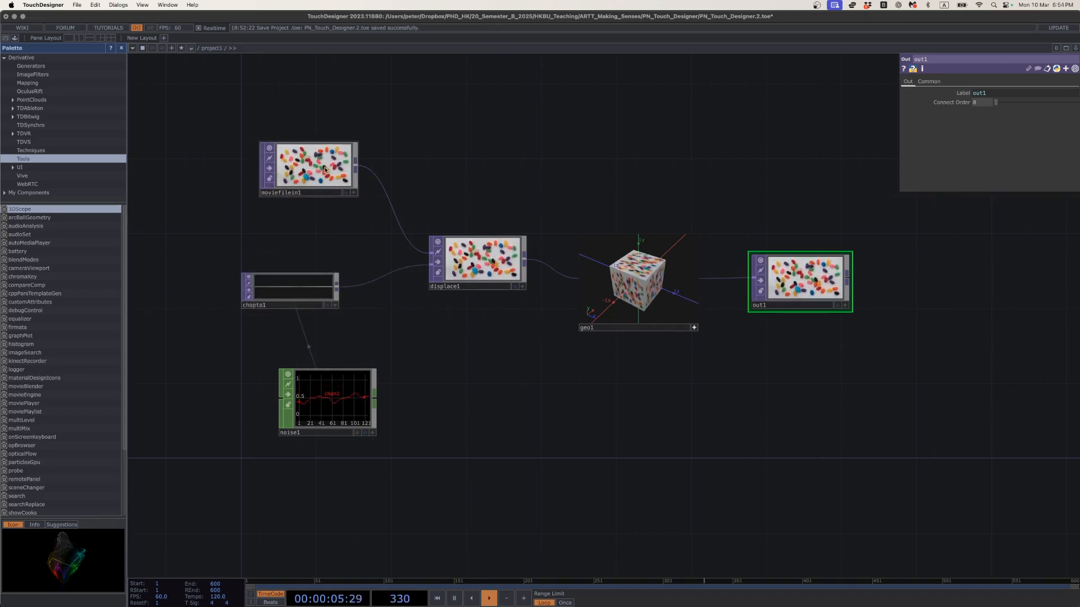
drag(314, 169, 258, 149)
drag(325, 382, 250, 386)
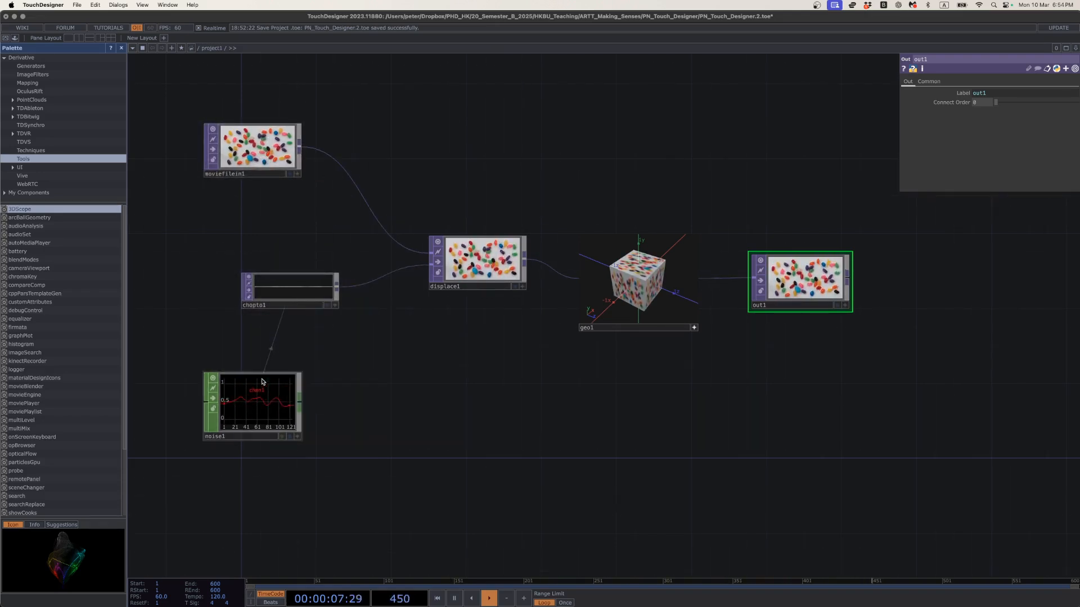
drag(296, 290, 258, 290)
View the parameters of moviefilein1 and noise1, and move out1 farther away from geo1.
click(297, 152)
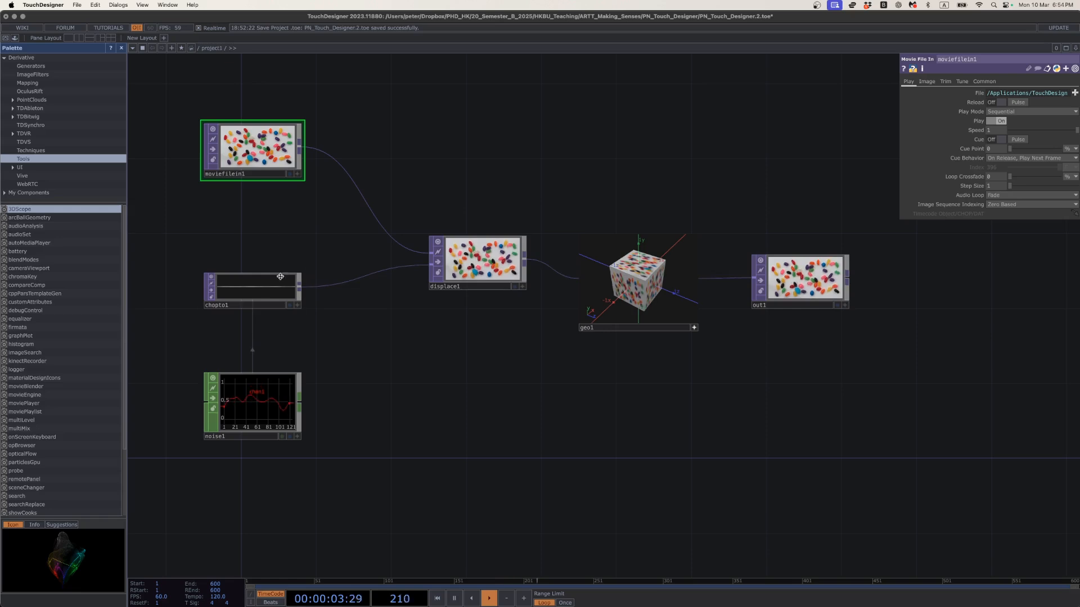
click(263, 415)
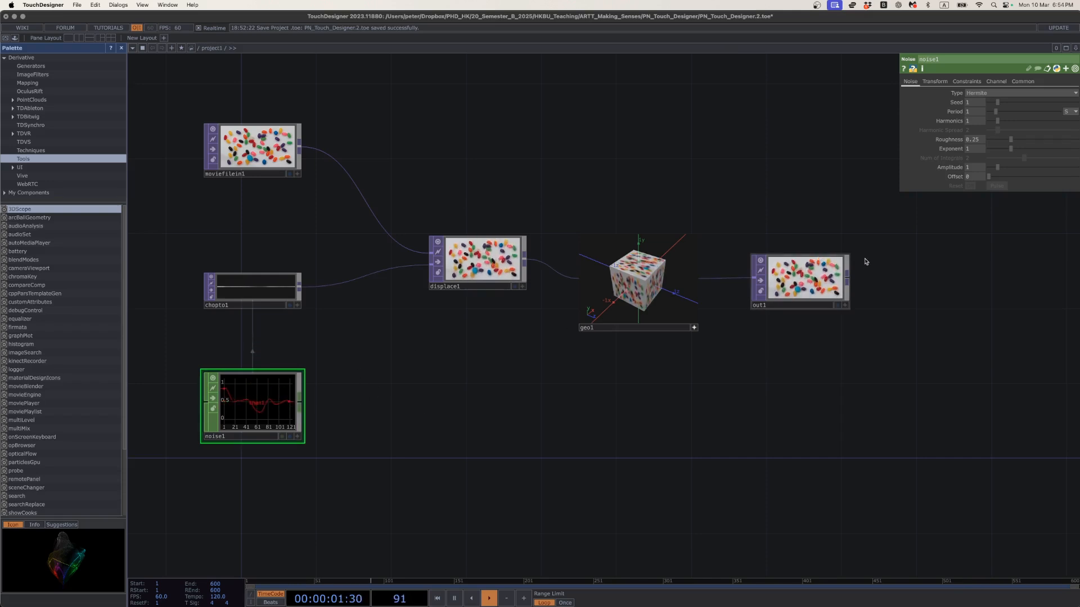
click(810, 283)
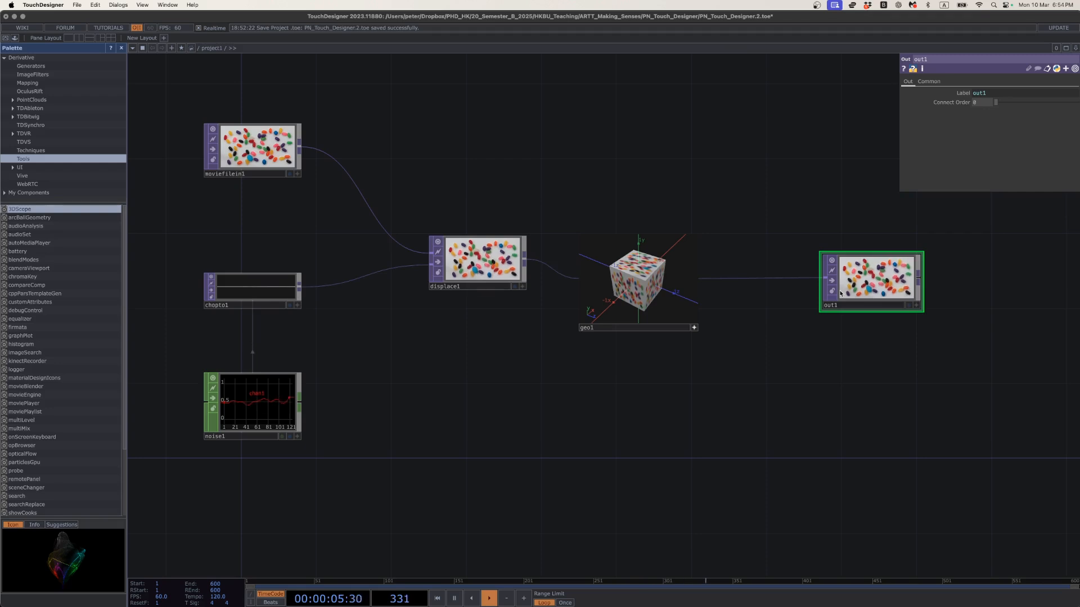
Select operators across the default network and show the parameters of displace1.
scroll(653, 396, down, 3)
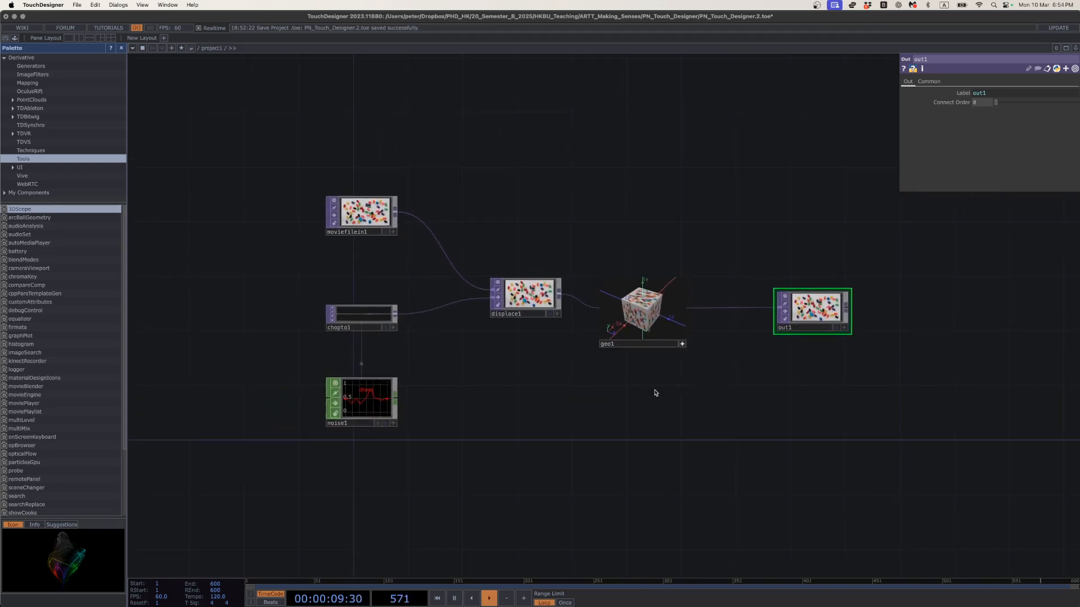
middle_drag(653, 394, 606, 398)
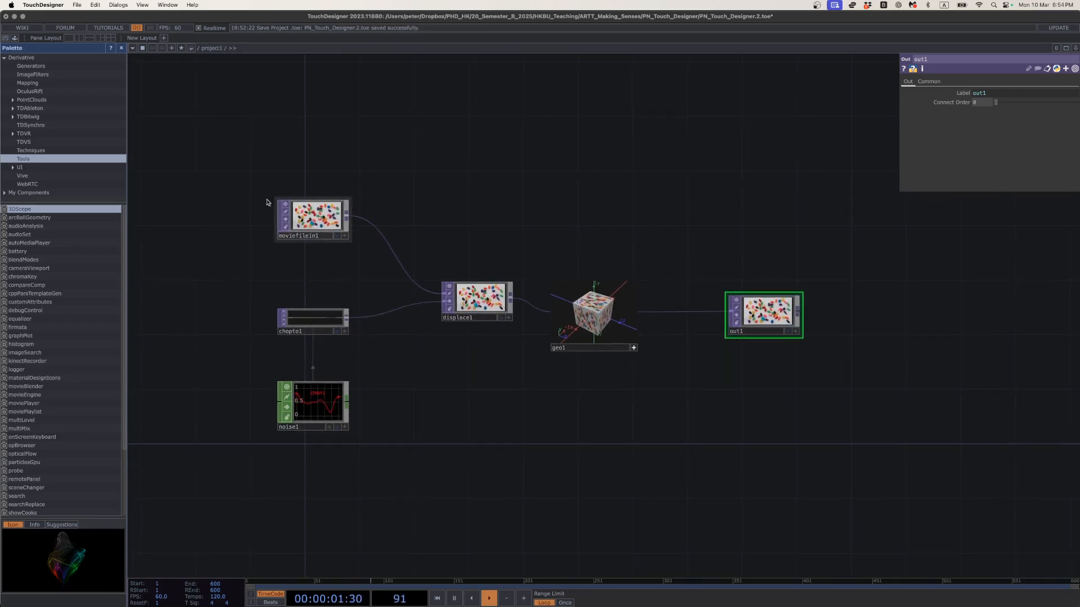
middle_drag(255, 174, 235, 156)
drag(212, 157, 647, 386)
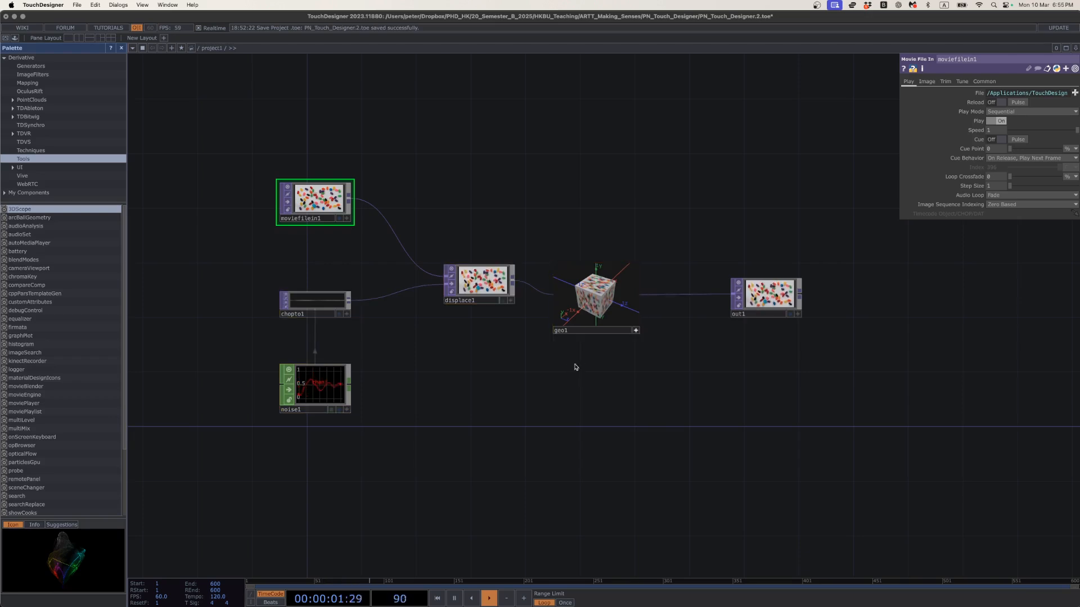
click(478, 281)
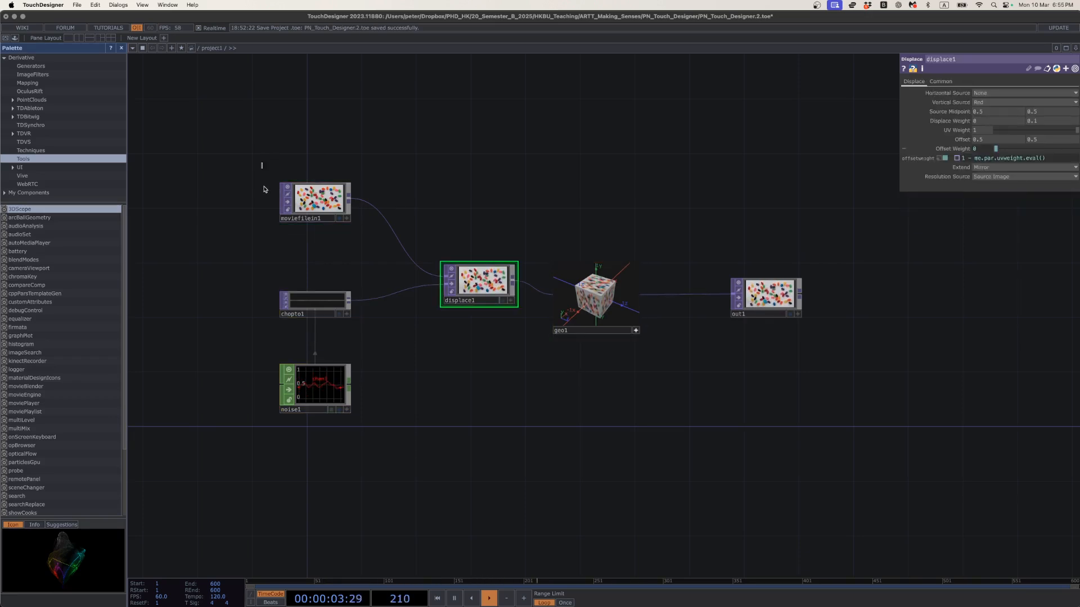
Select the whole default network, then select out1 alone and delete it.
drag(263, 165, 825, 427)
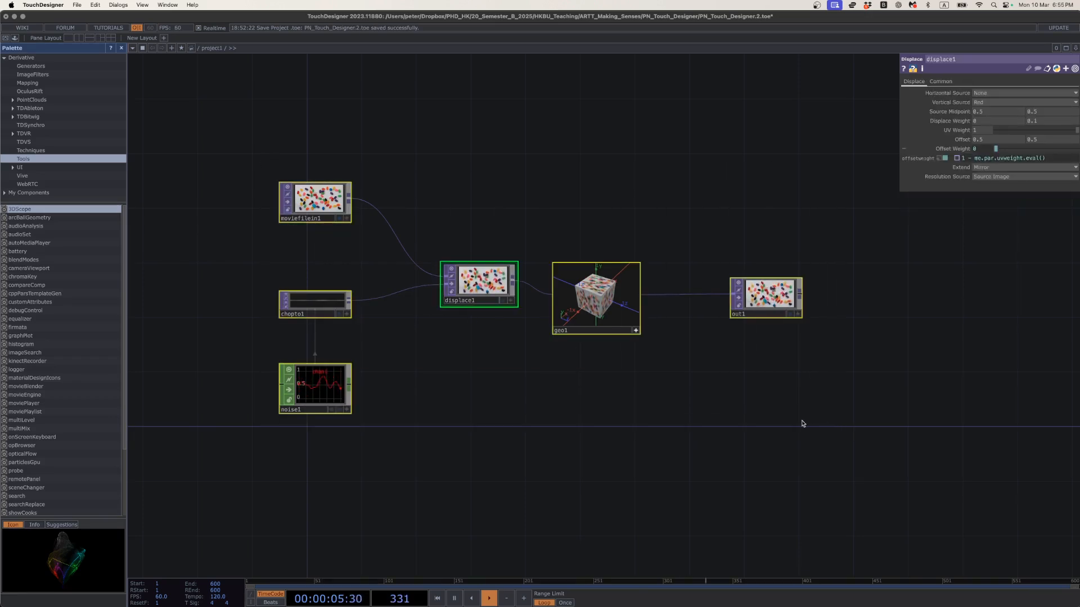
click(766, 303)
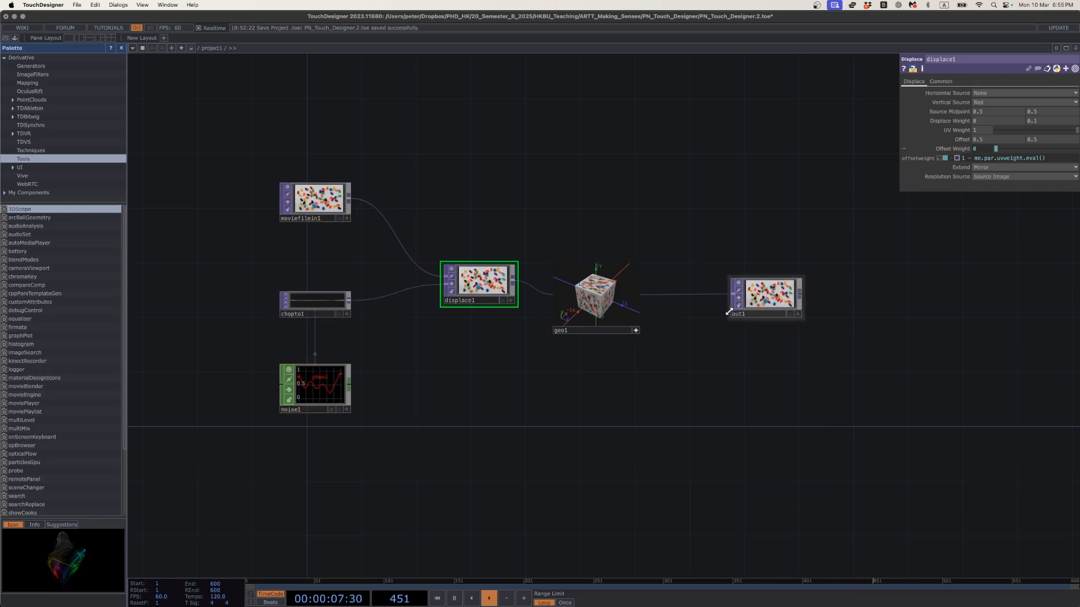
key(Delete)
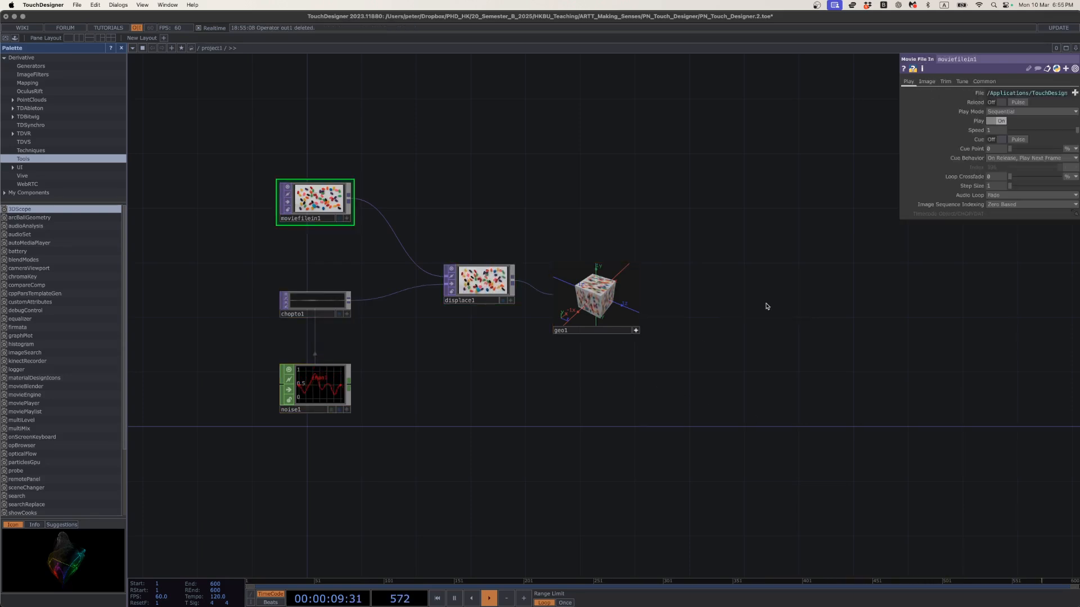
Select geo1 and toggle its viewer repeatedly between active and inactive.
drag(523, 236, 699, 373)
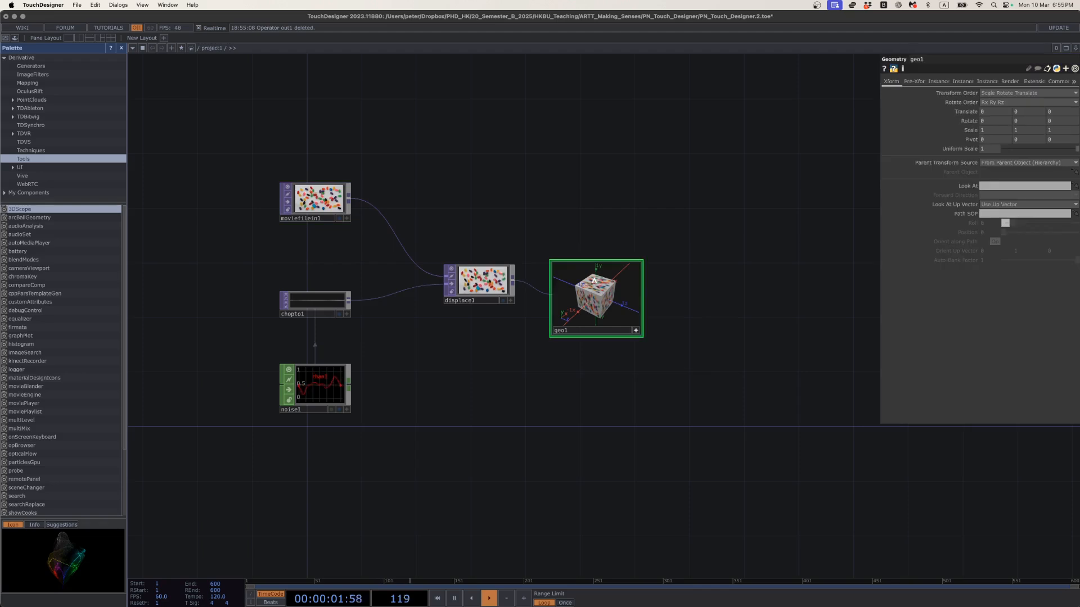
click(636, 331)
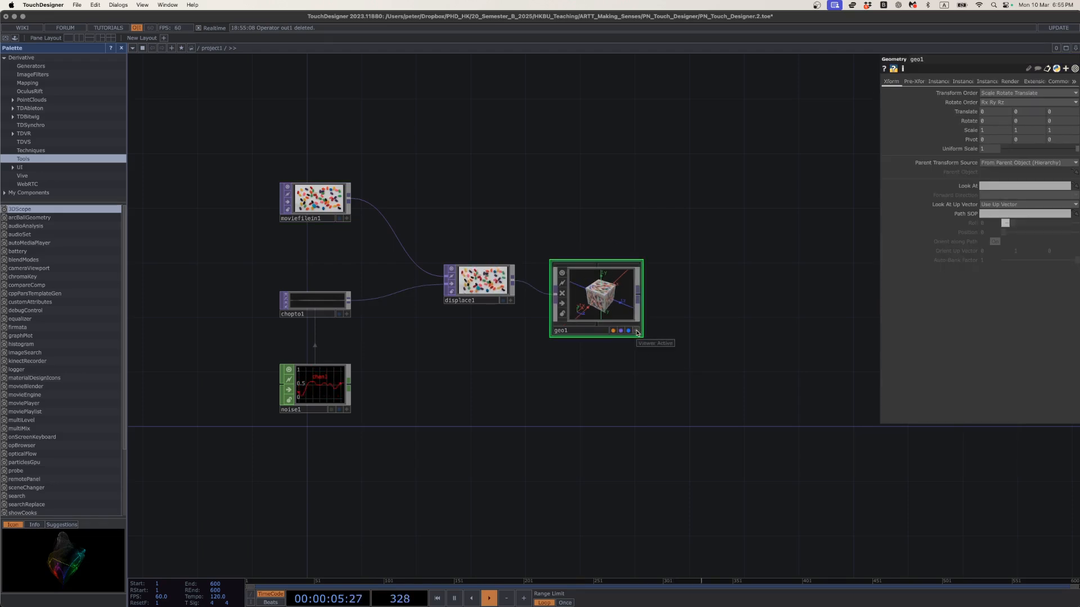
click(636, 331)
click(636, 331)
click(636, 331)
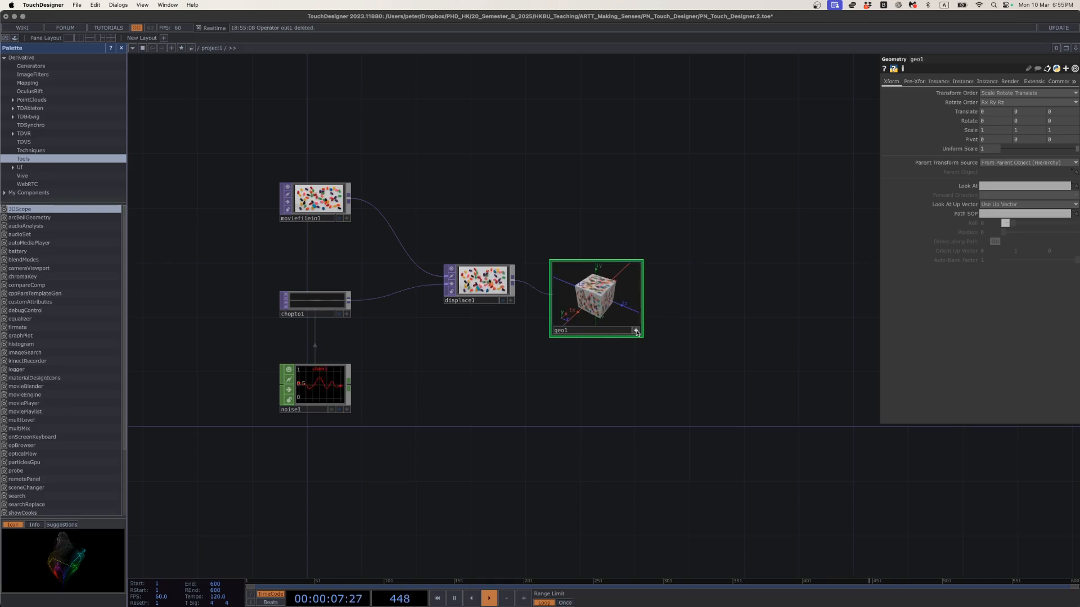
click(636, 332)
click(636, 331)
click(636, 331)
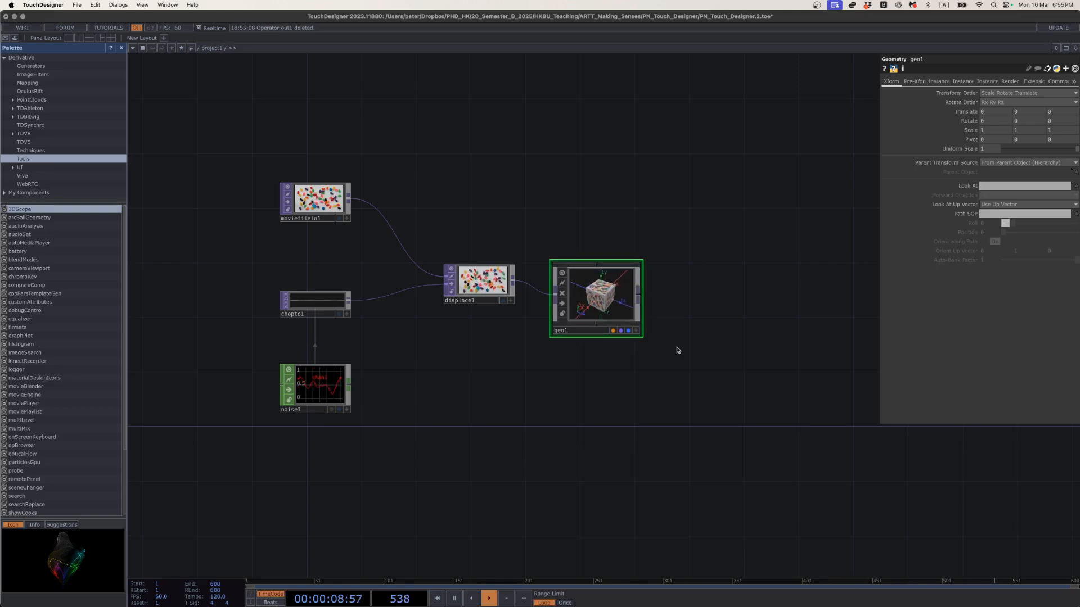
click(637, 331)
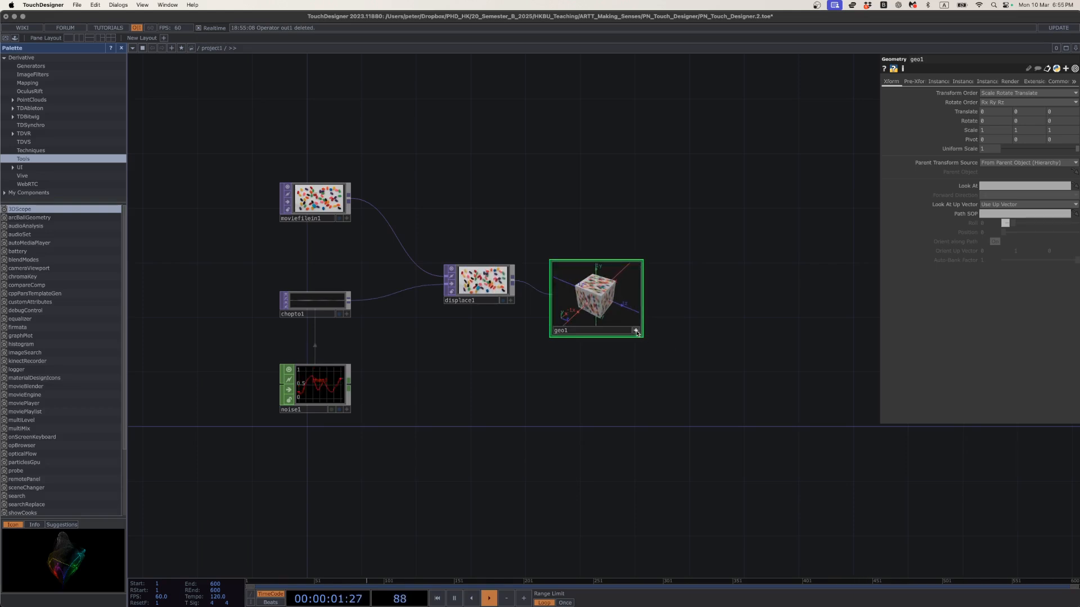
Delete geo1 and displace1, followed by moviefilein1, chopto1 and noise1, to empty the project1 network.
key(Delete)
key(Delete)
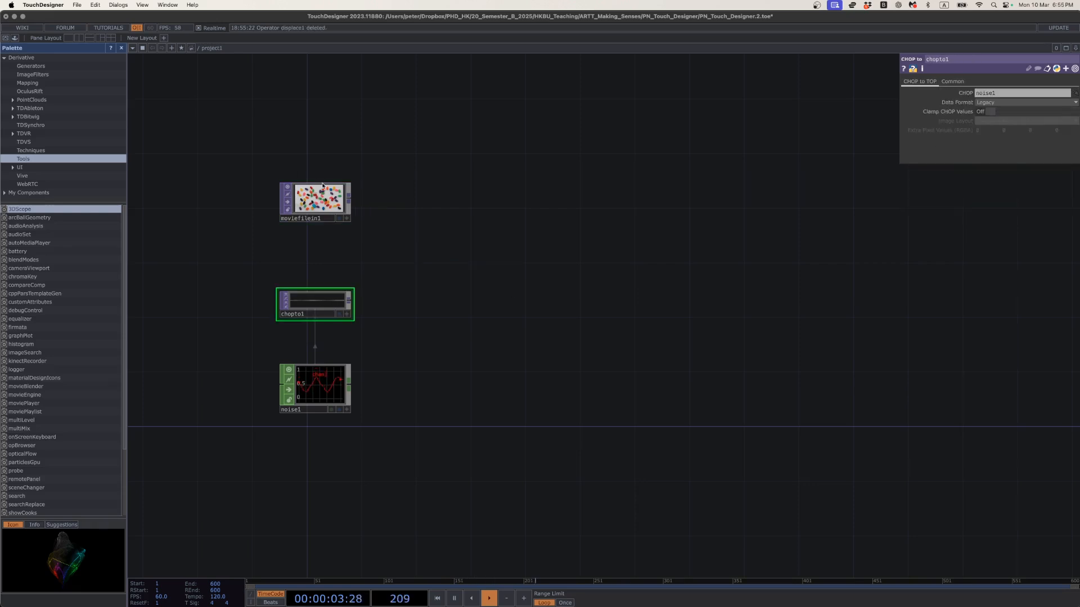
drag(234, 138, 446, 432)
key(Delete)
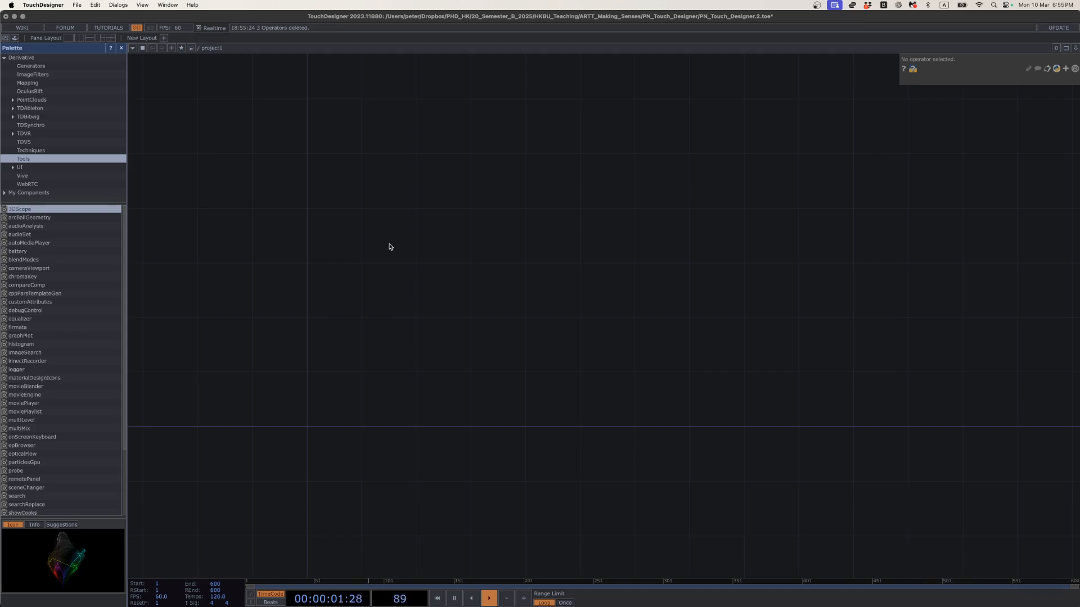
Place a Rectangle TOP in the empty network as a trial and delete it.
key(Tab)
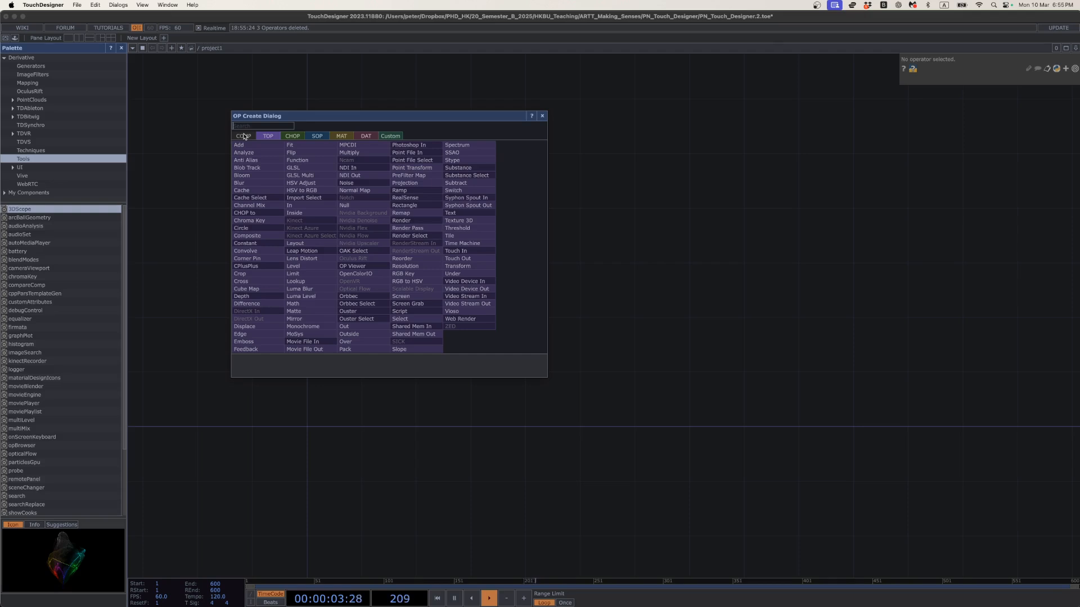
click(416, 207)
click(376, 349)
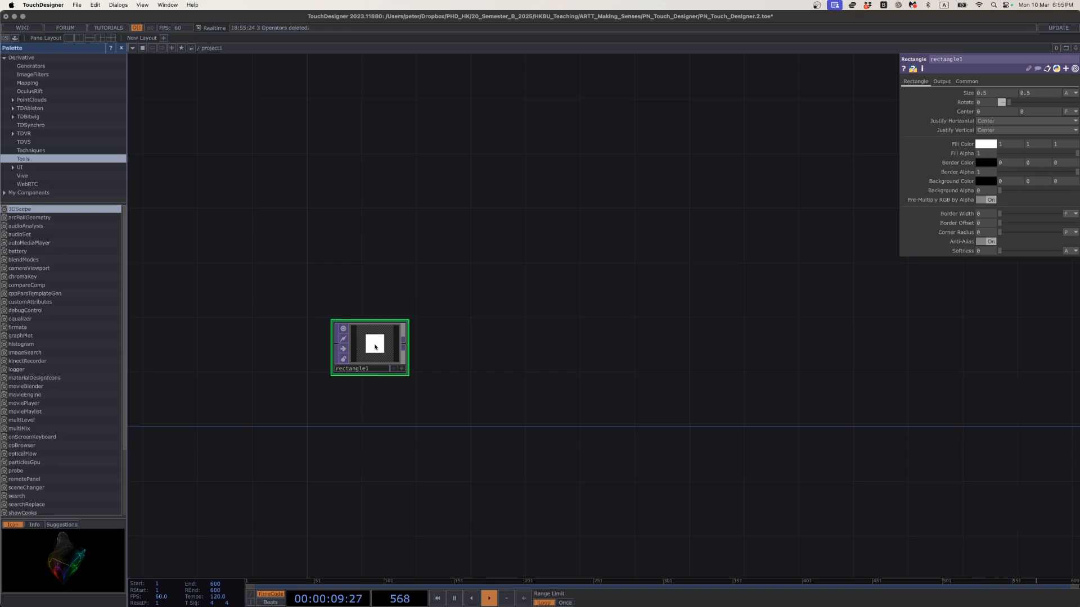
key(Delete)
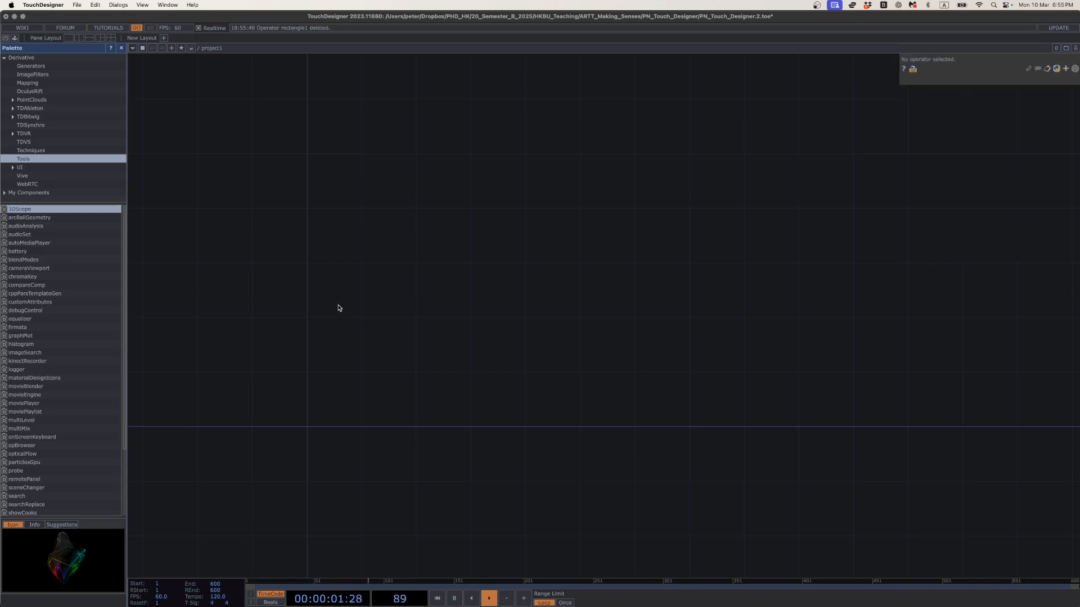
Place an LFO CHOP in the empty network as a trial and delete it.
key(Tab)
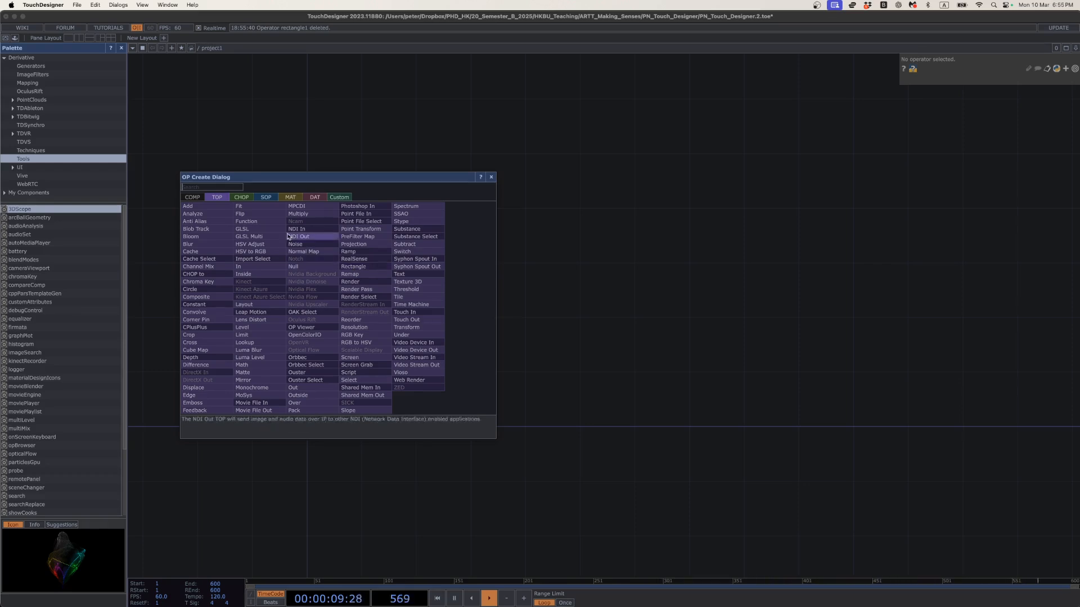
click(241, 197)
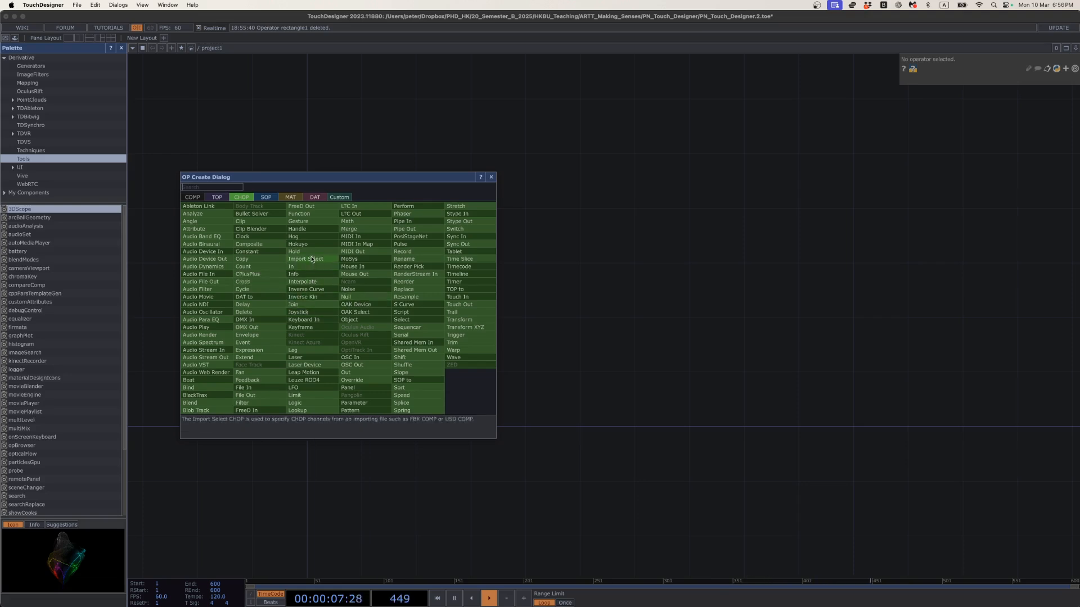
click(324, 389)
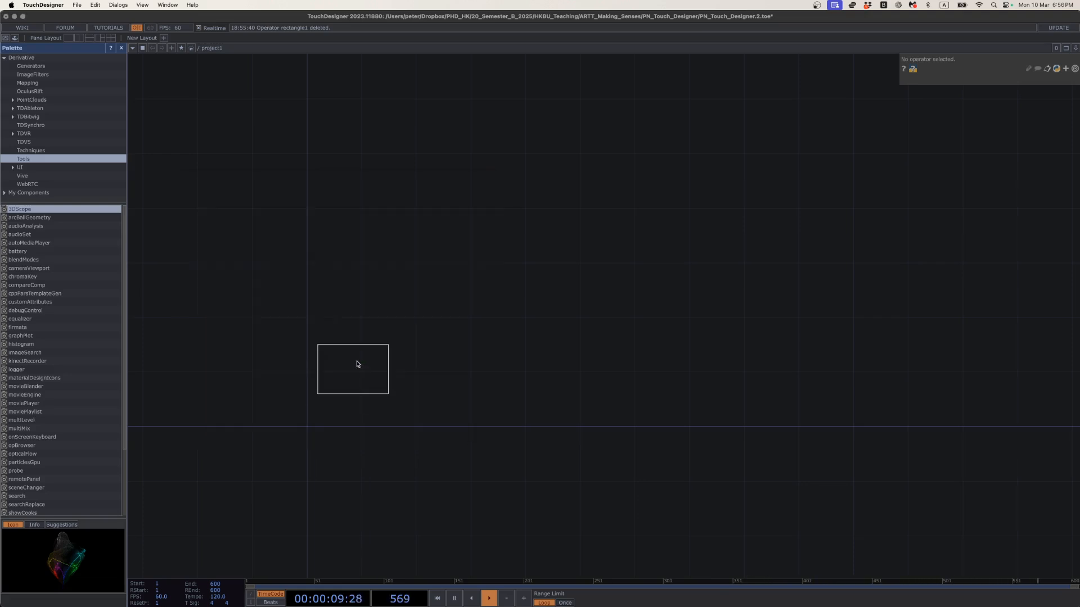
click(357, 364)
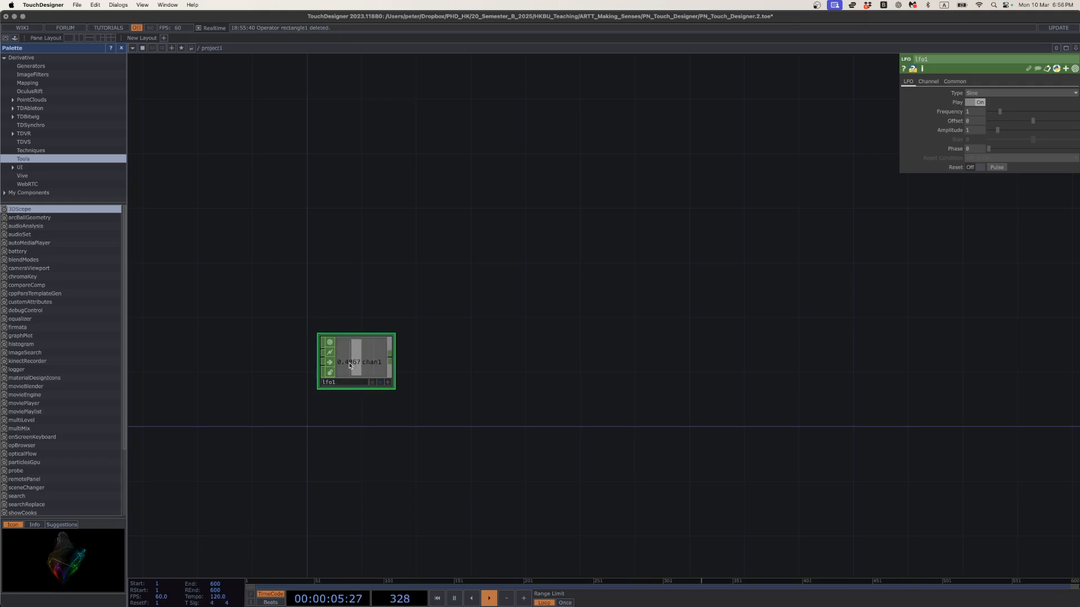
key(Delete)
Browse the available SOP, MAT, DAT, COMP, TOP and CHOP operators without creating any of them.
key(Tab)
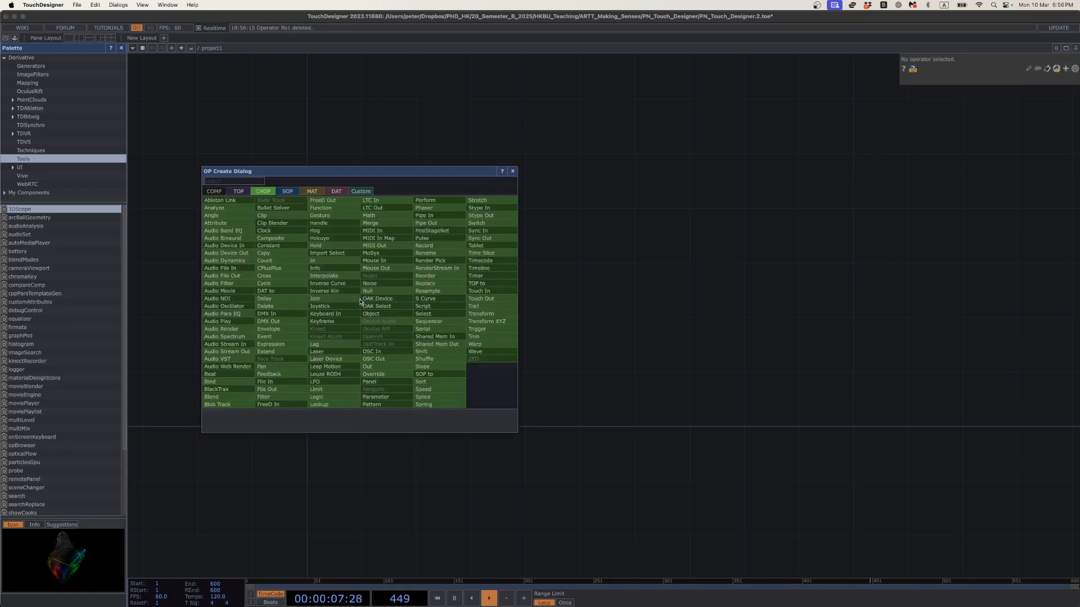
click(287, 194)
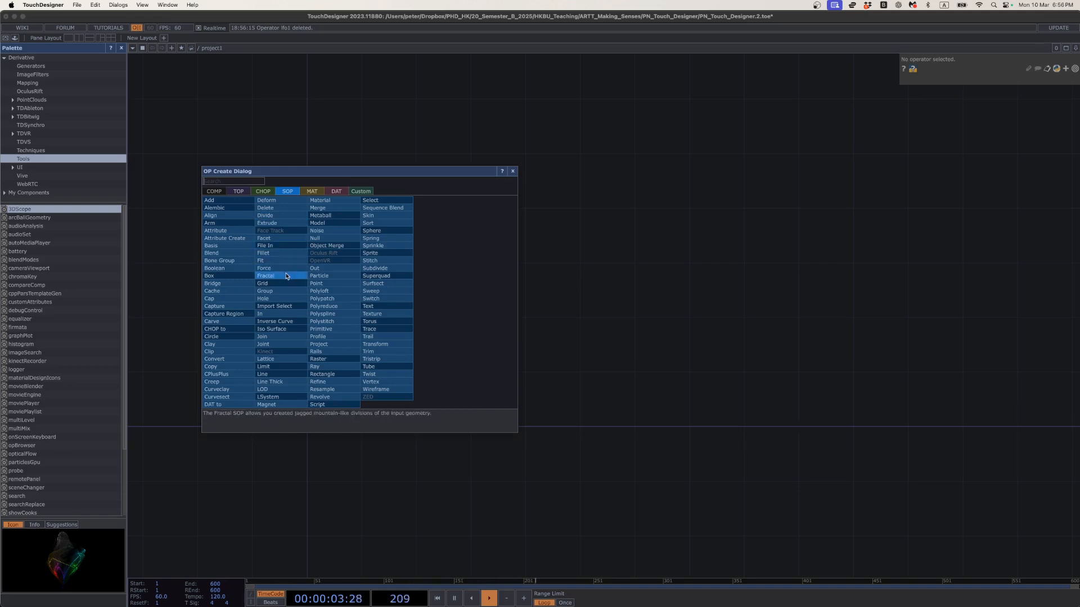
click(313, 192)
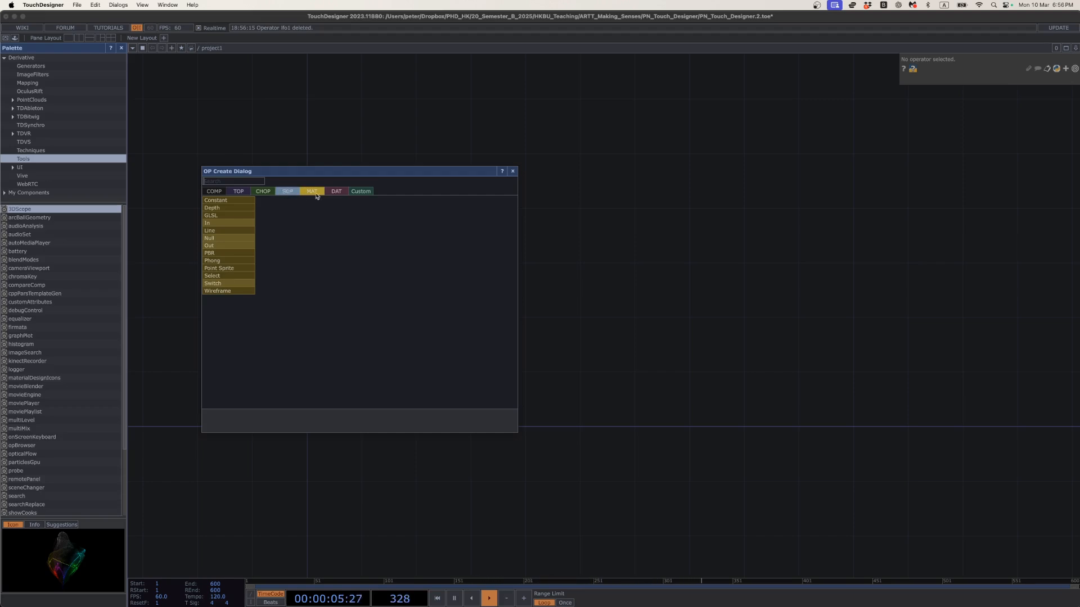
click(337, 192)
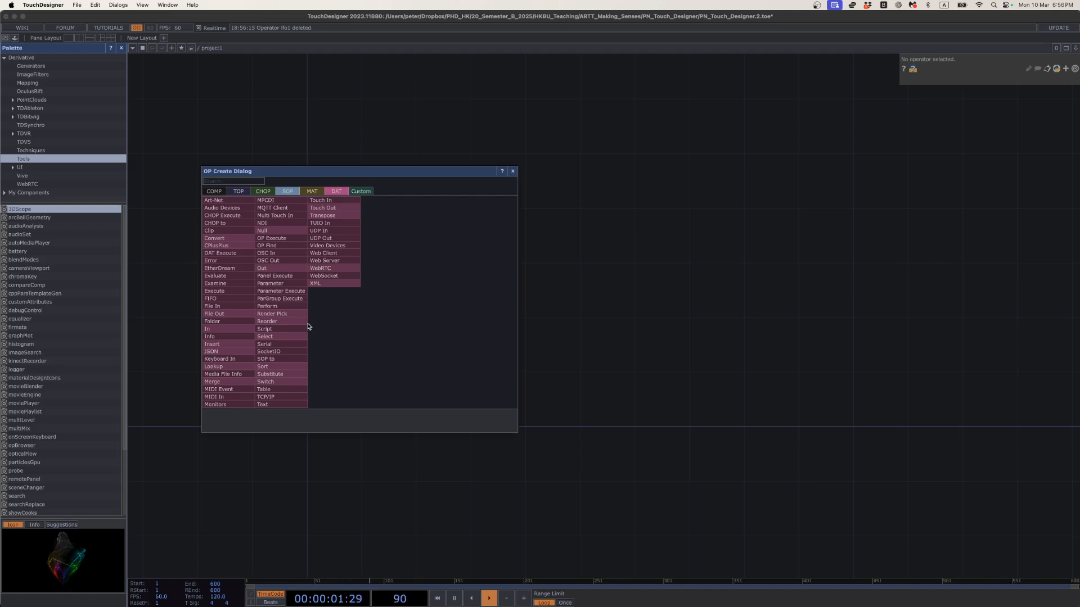
click(214, 192)
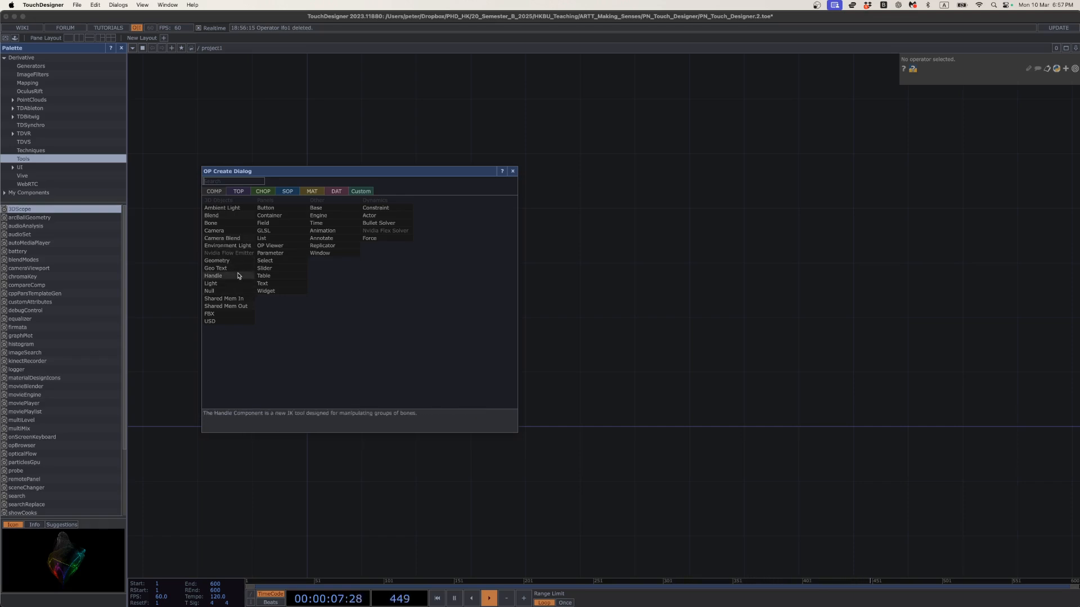
click(239, 194)
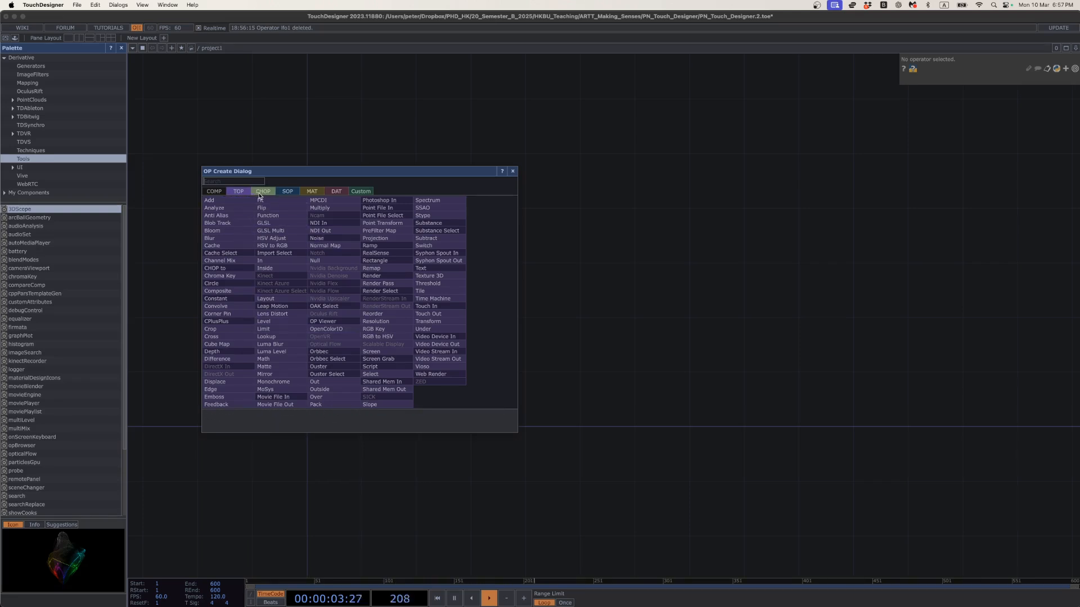
click(260, 194)
click(244, 193)
click(514, 175)
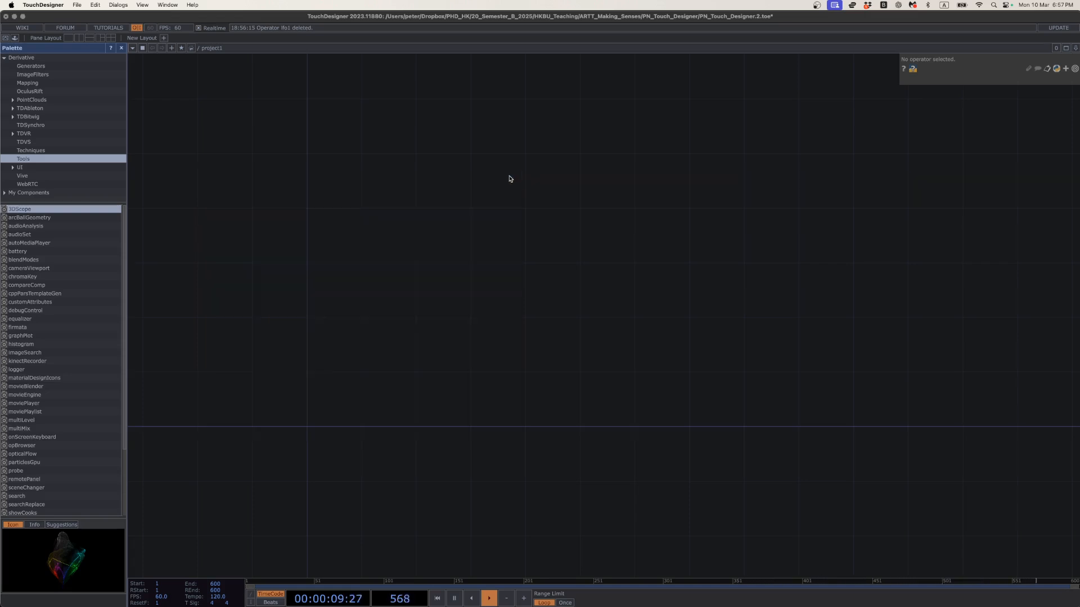
Search the TOP operators for "rect" and clear the search text.
key(Tab)
click(566, 345)
key(Tab)
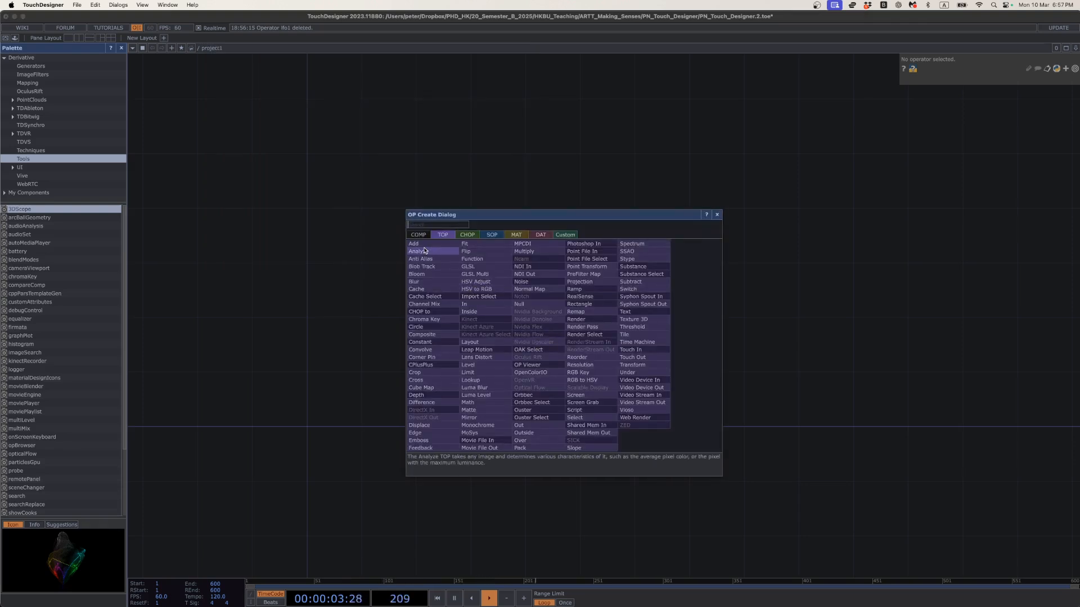
text(rec)
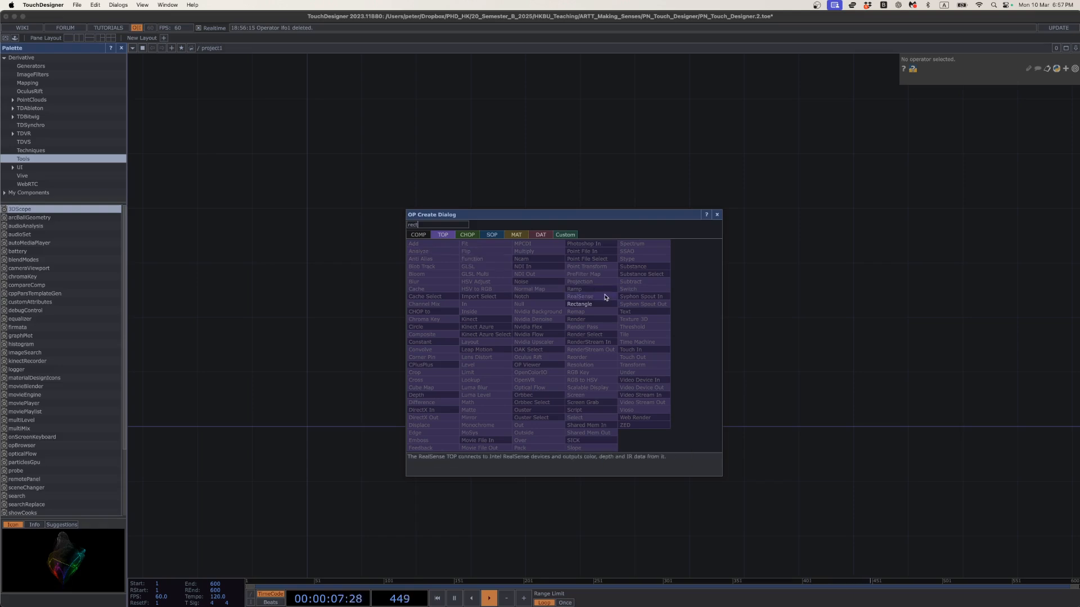
text(t)
key(BackSpace)
key(BackSpace)
key(BackSpace)
key(BackSpace)
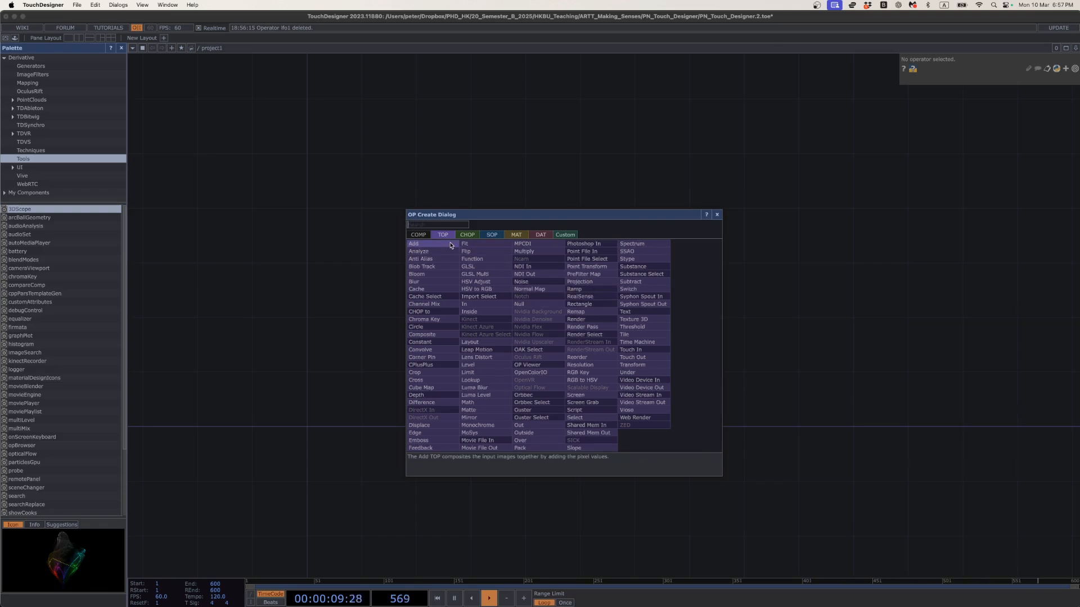
Find the Movie File In TOP by searching for "movie" and place it in the empty network.
text(movie)
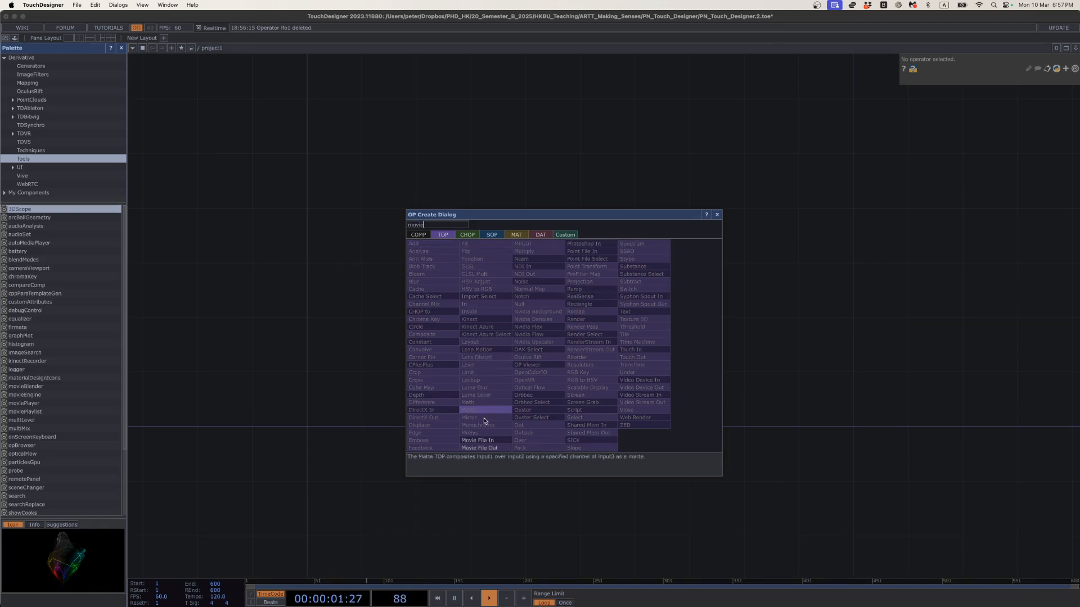
click(493, 442)
click(262, 302)
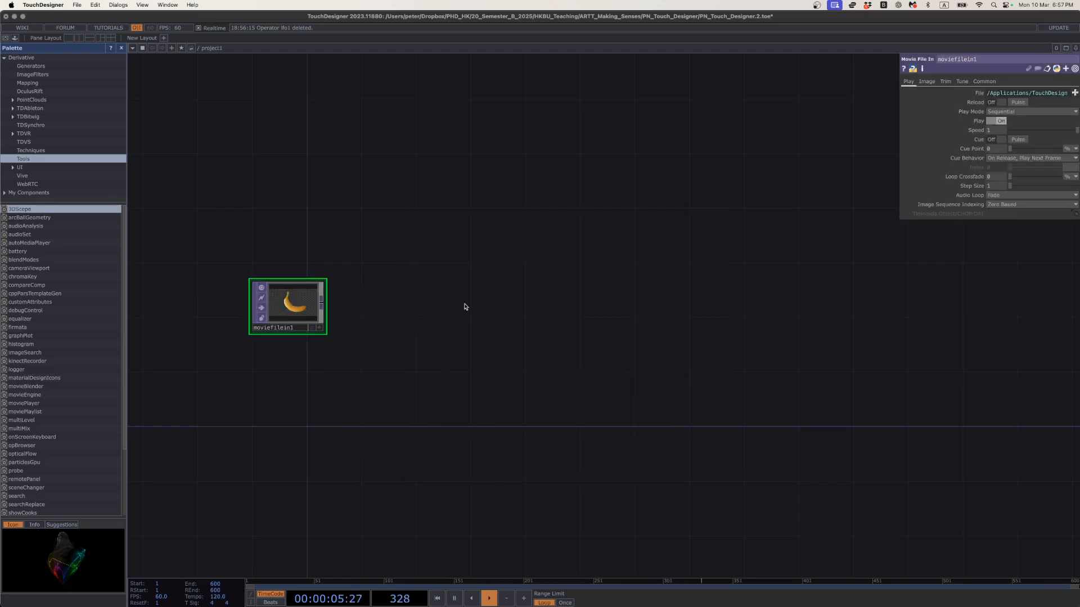
Place an Out TOP well apart from moviefilein1 and connect moviefilein1's output to its input.
key(Tab)
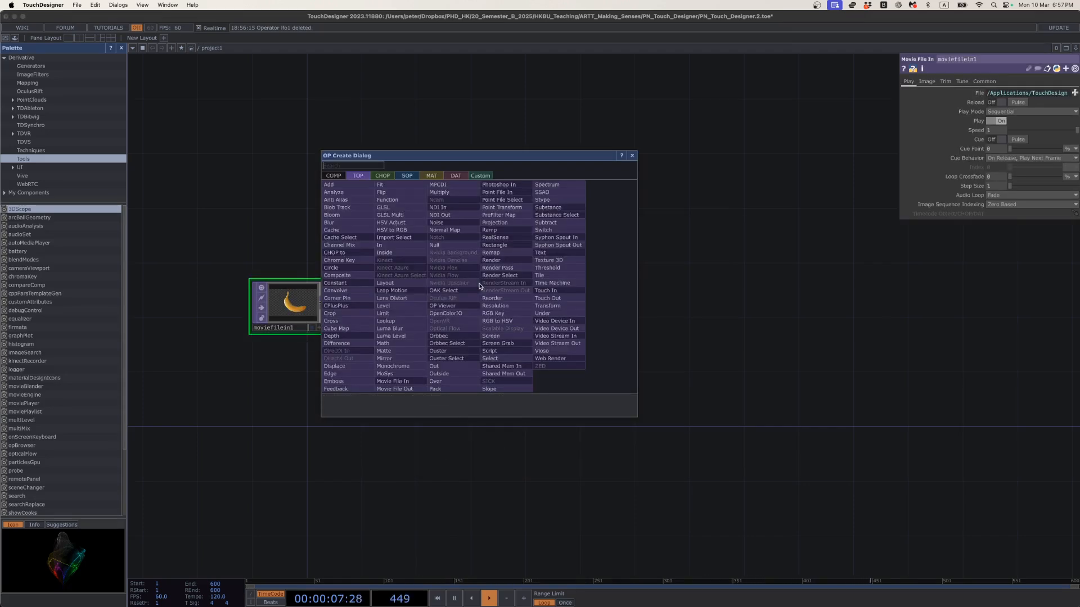
click(450, 370)
click(629, 316)
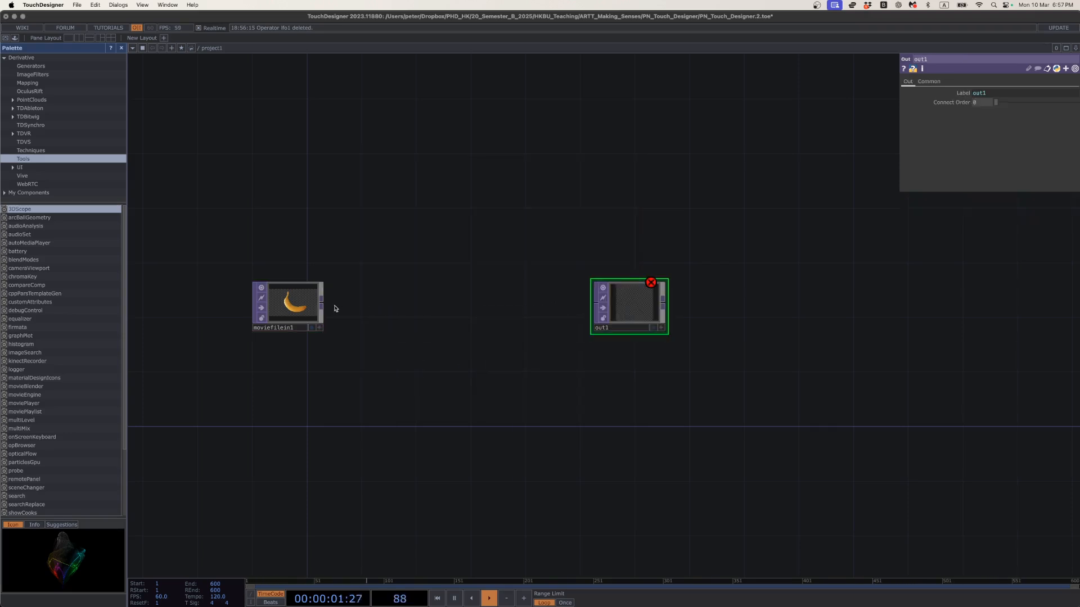
drag(322, 308, 623, 320)
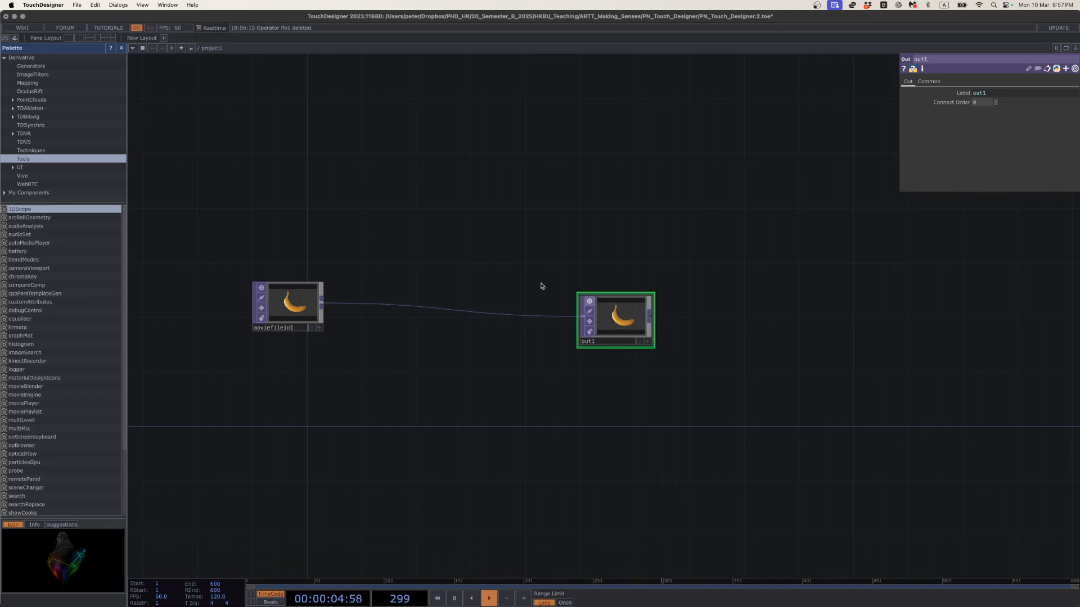
Preview the output in the perform window, move that window across the desktop, and exit it.
click(7, 41)
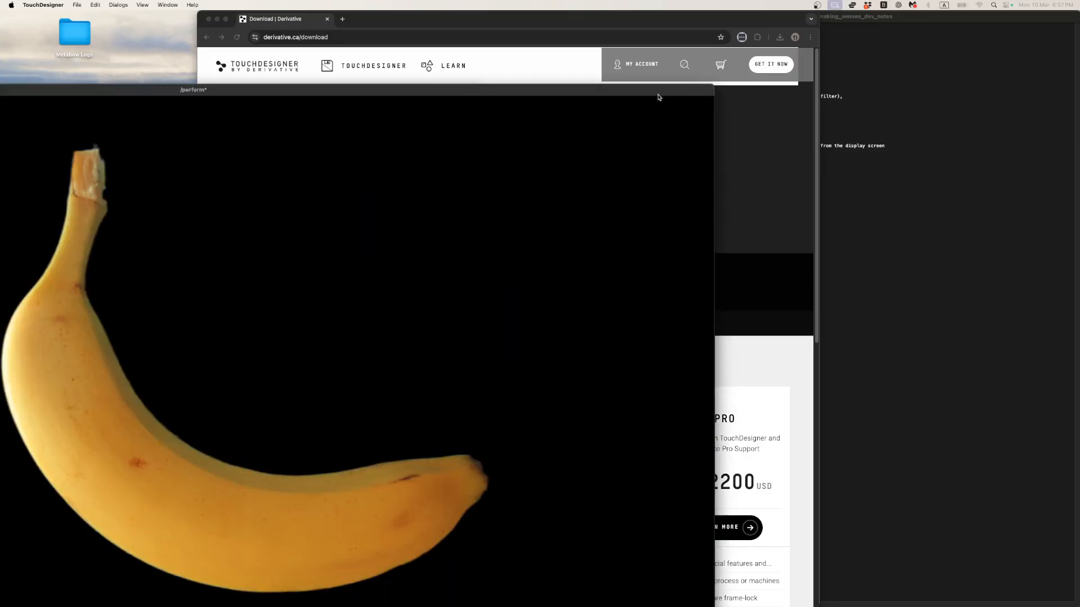
drag(437, 92, 799, 41)
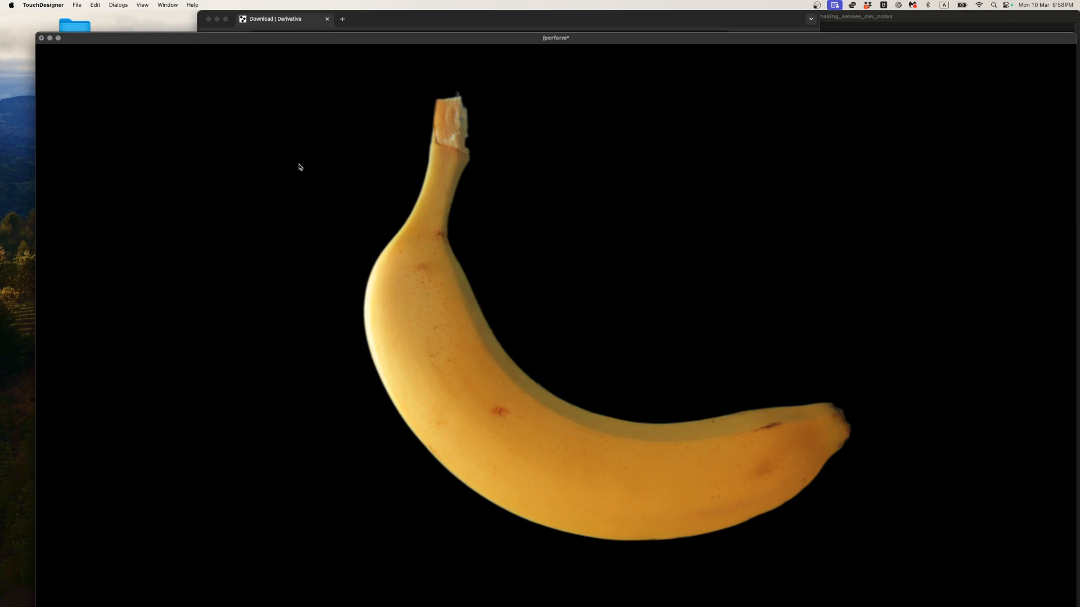
key(Escape)
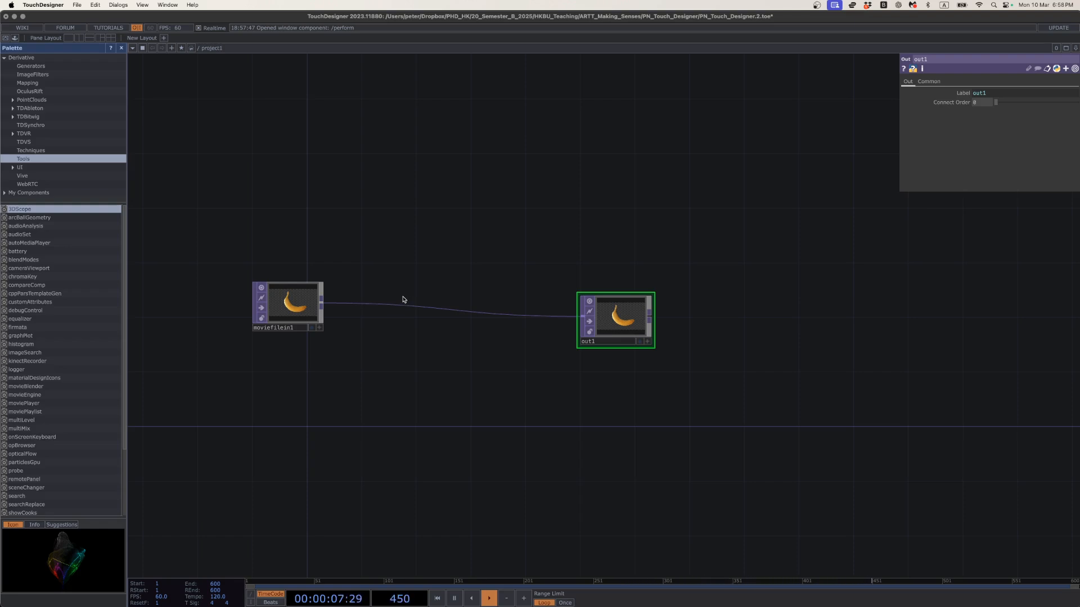
Go up from project1 to the root network and view the project1 container together with the perform component.
scroll(434, 351, down, 3)
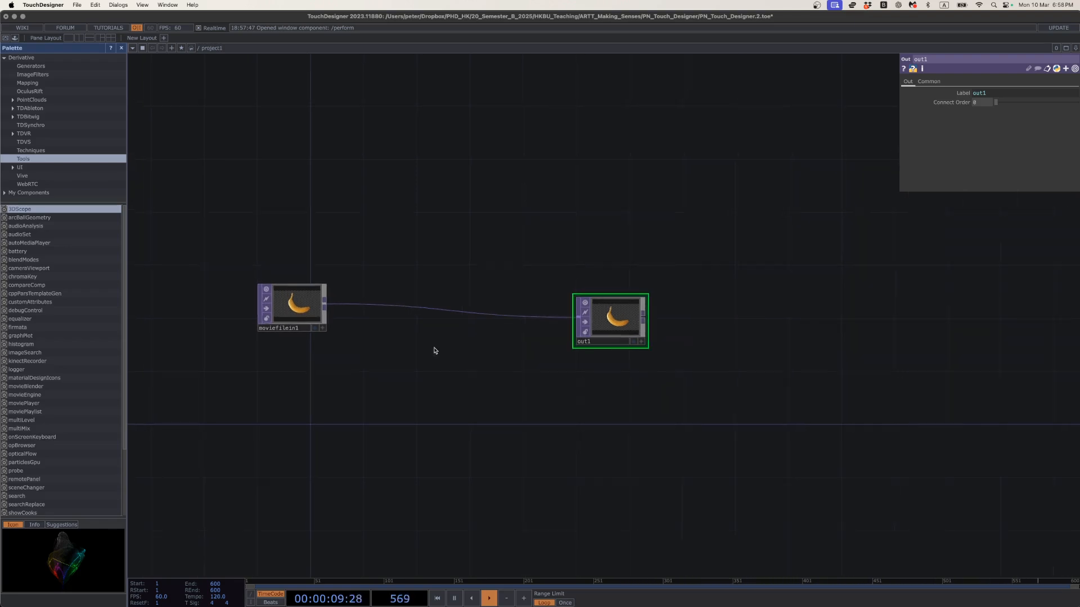
scroll(434, 348, down, 5)
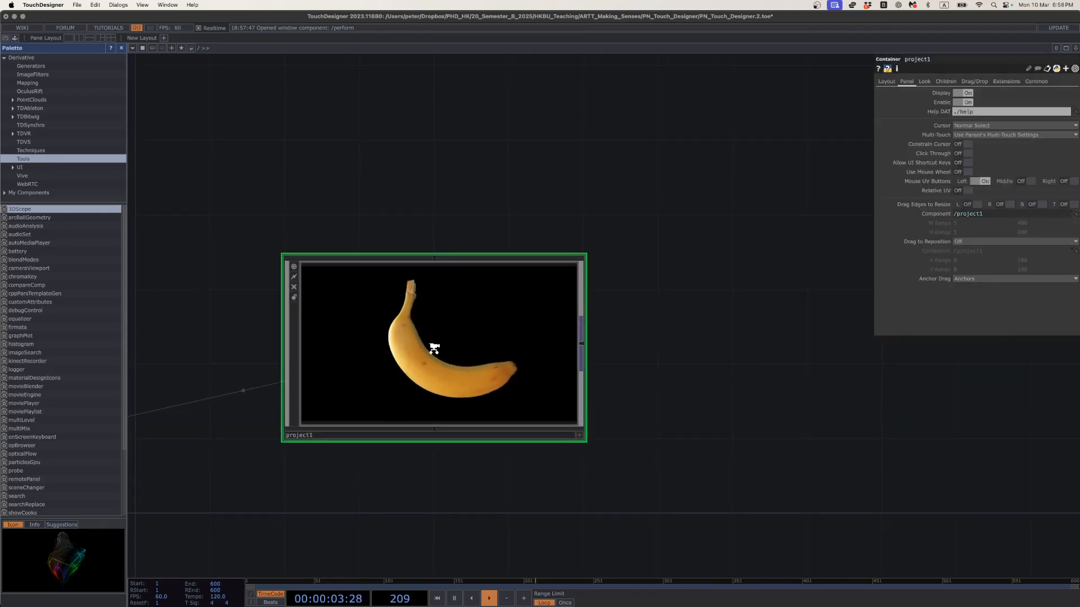
scroll(434, 349, down, 2)
drag(414, 436, 520, 379)
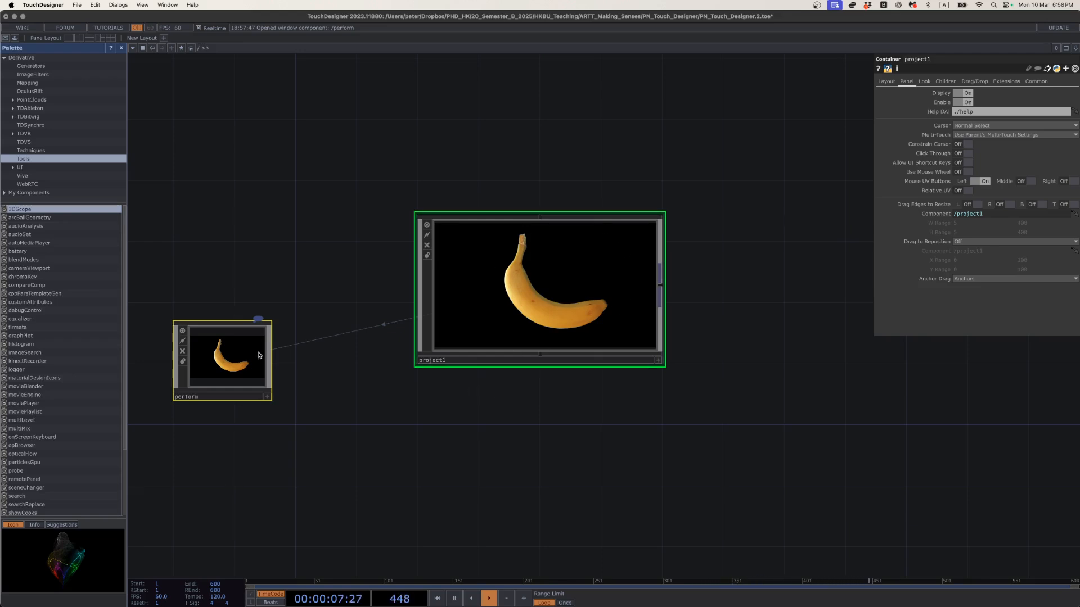
Select the perform component, preview its output in the perform window at the present settings, and exit the preview.
click(264, 369)
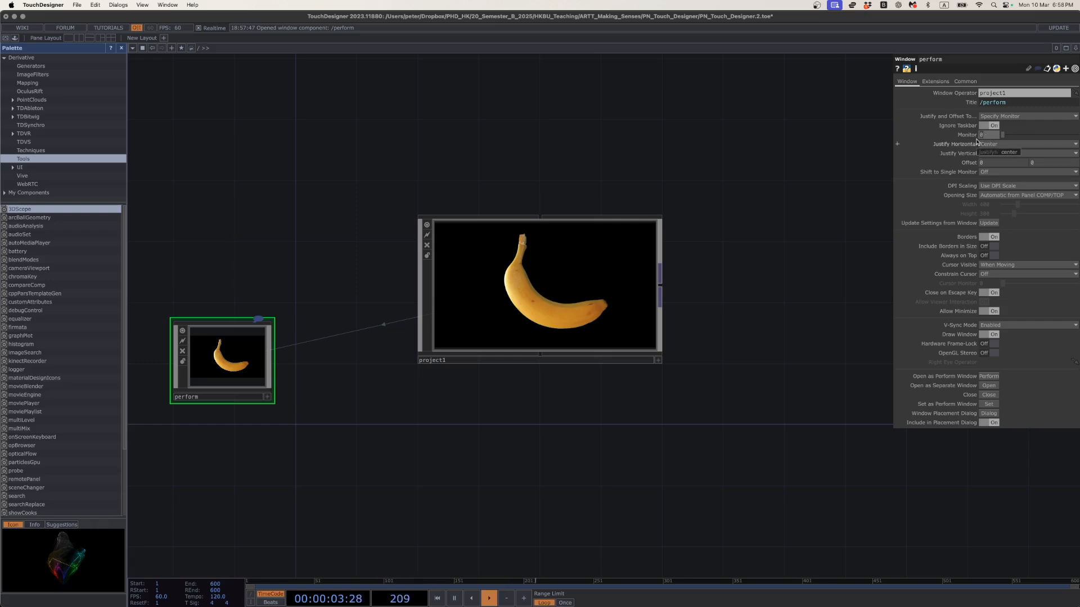
click(6, 38)
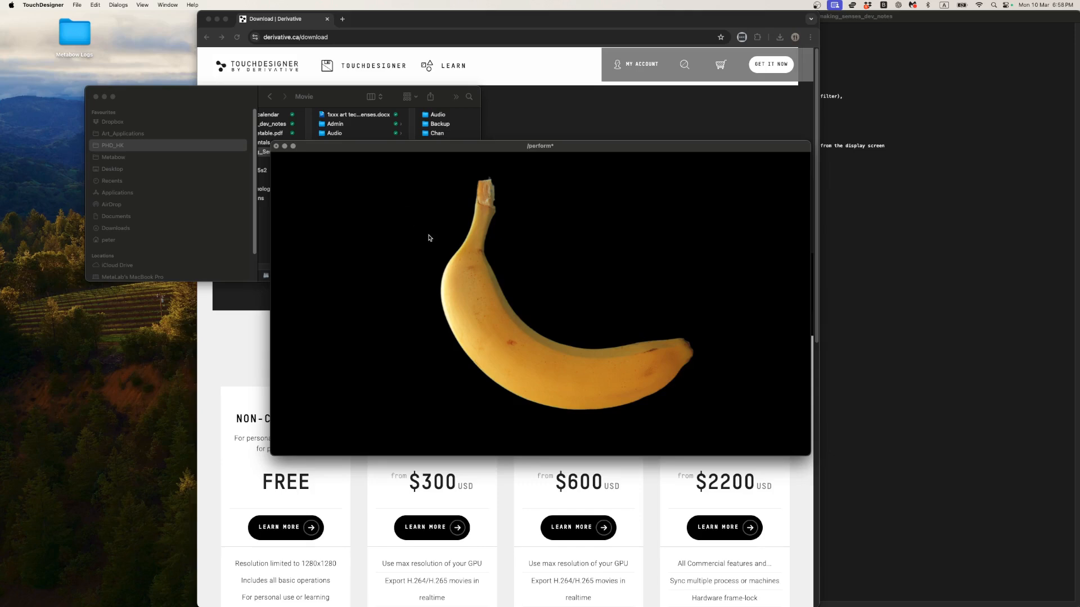
key(Escape)
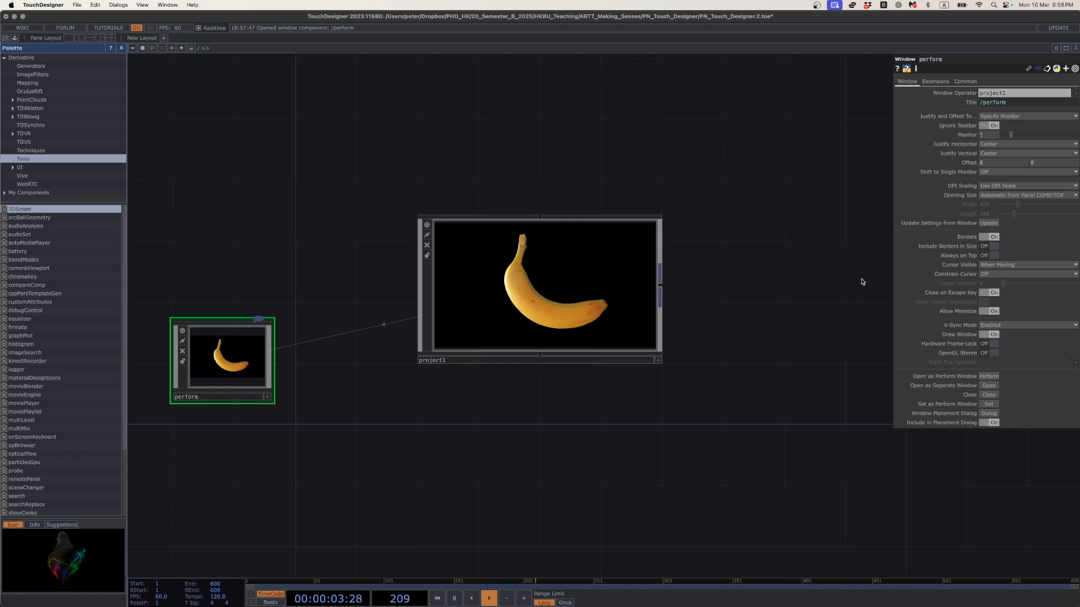
Set the perform component's Opening Size to Fill and check the result in the perform window.
click(642, 285)
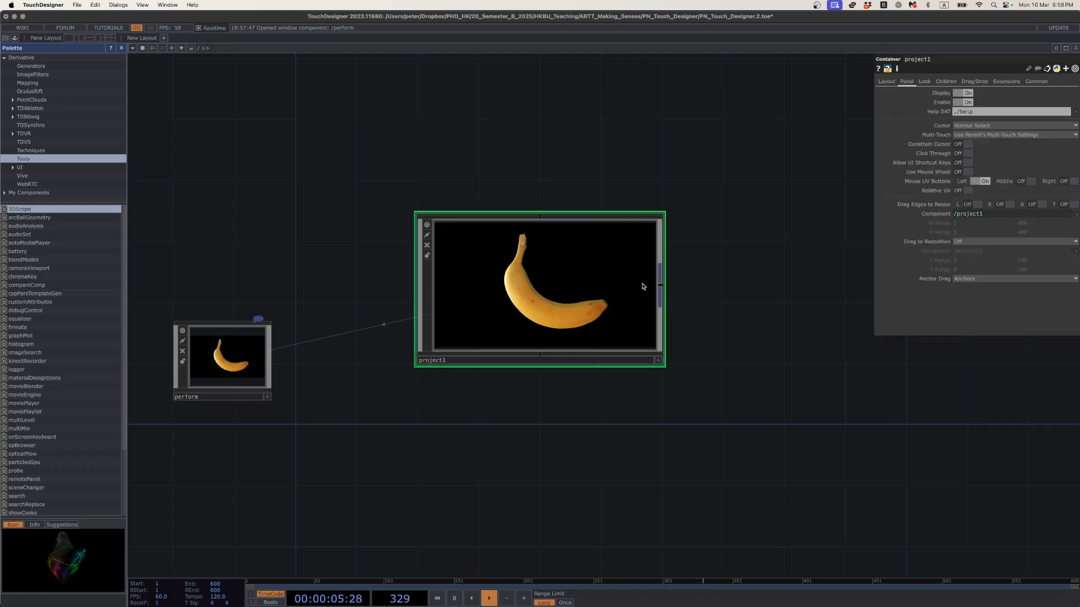
click(209, 350)
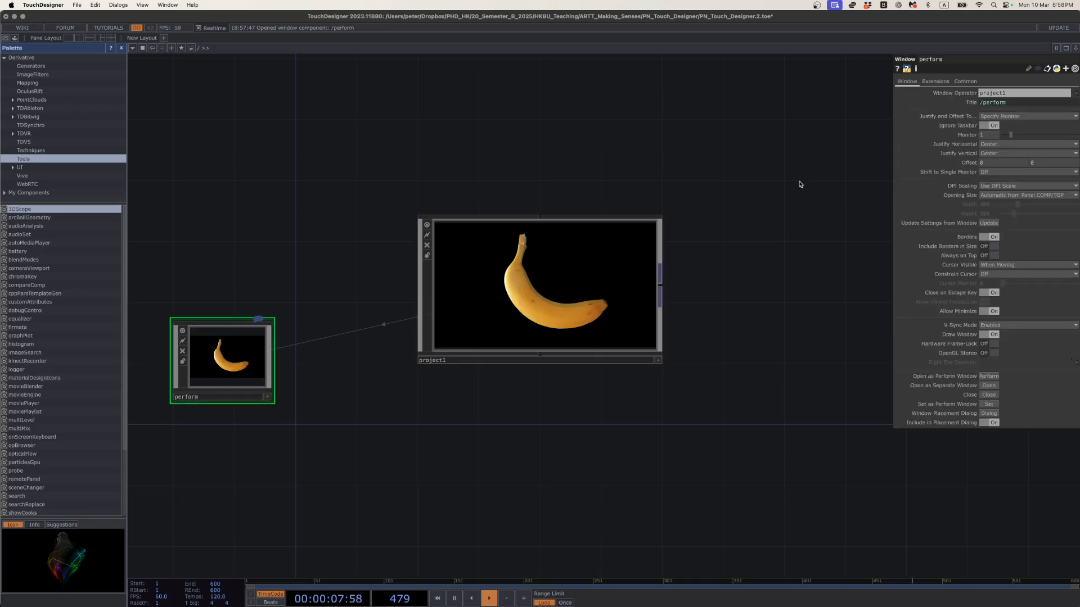
click(1002, 185)
click(997, 203)
click(1004, 197)
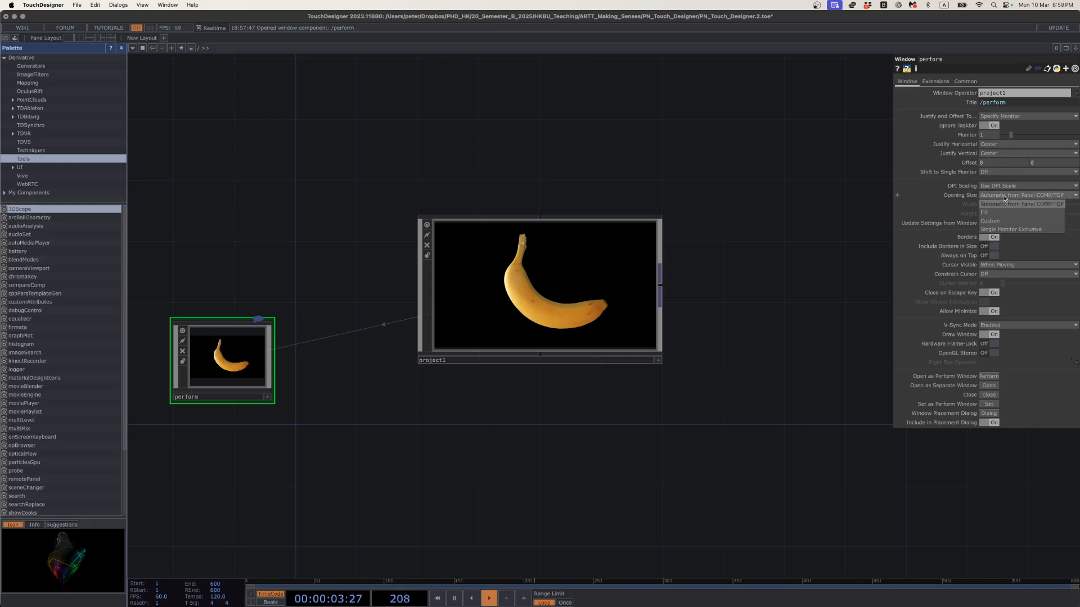
click(999, 213)
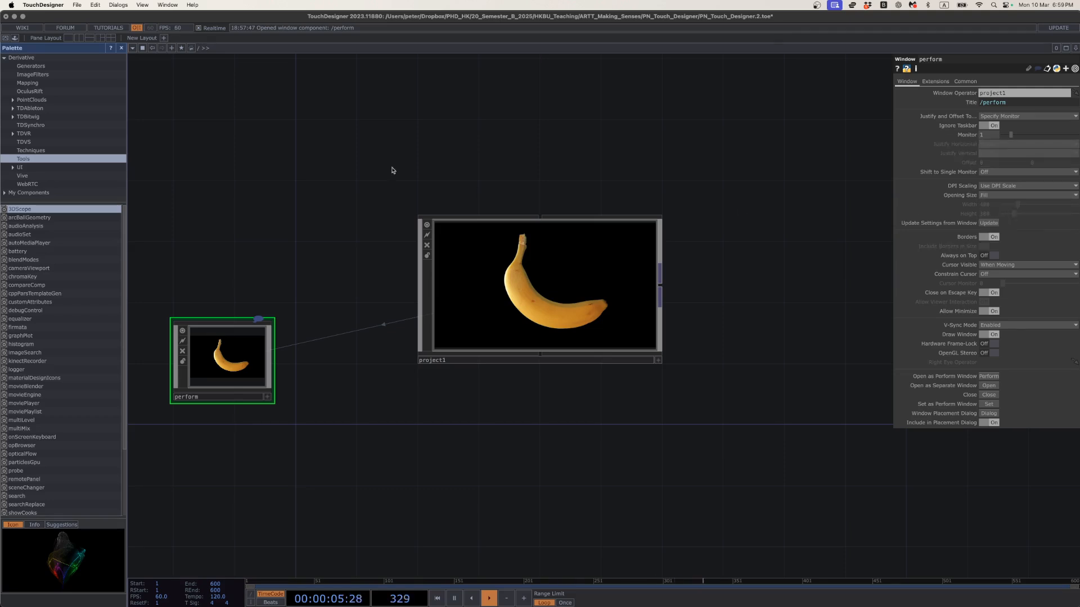
click(5, 38)
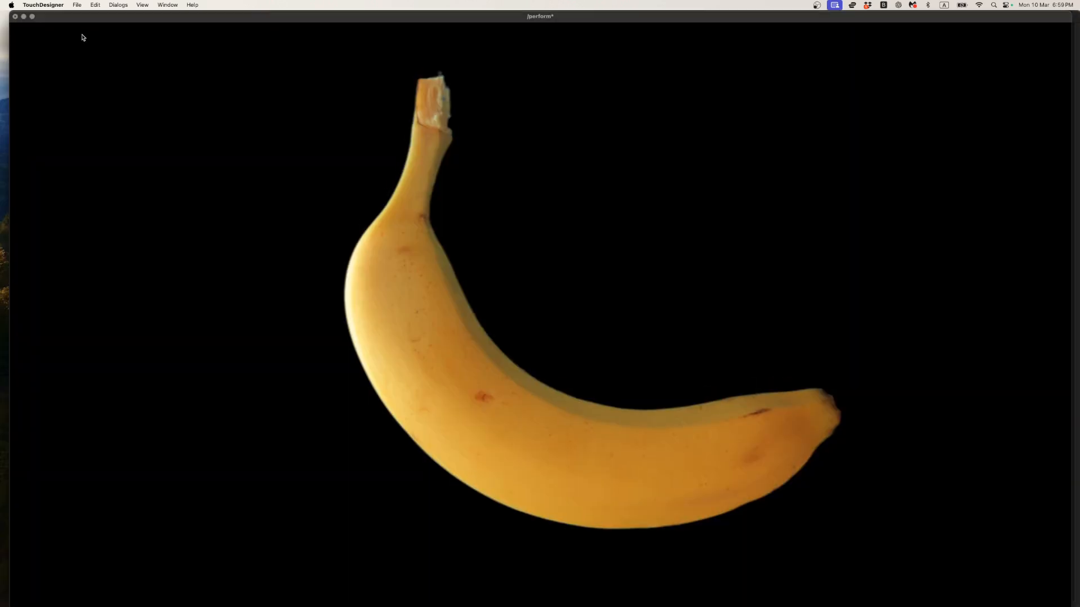
key(Escape)
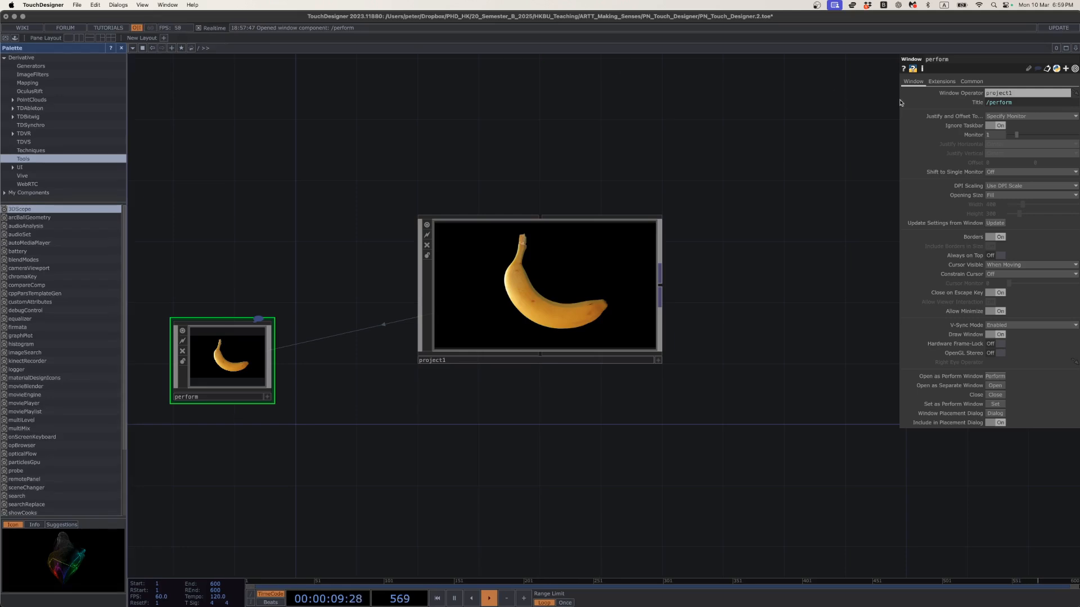
Turn off Borders for the perform component, preview the borderless perform window, and exit it.
click(1002, 237)
click(5, 38)
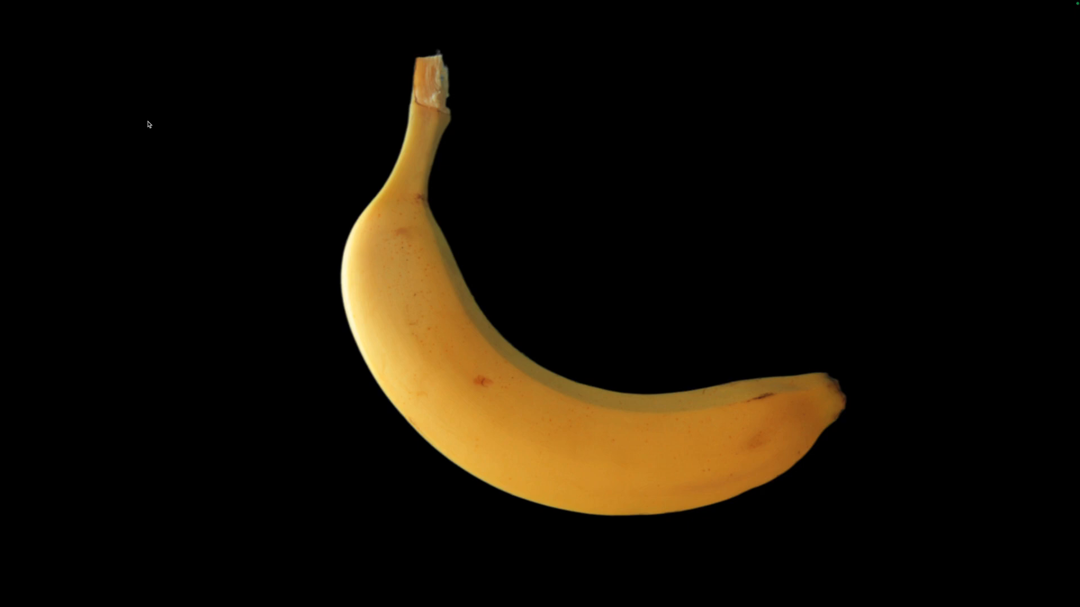
key(Escape)
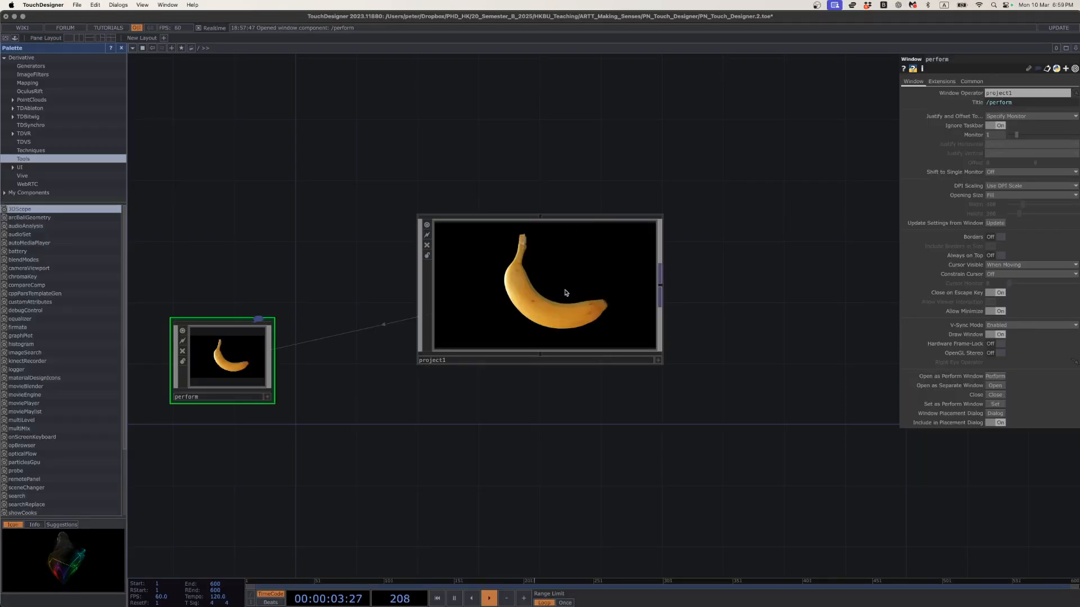
Enter the project1 container's network from the root level.
scroll(563, 287, up, 6)
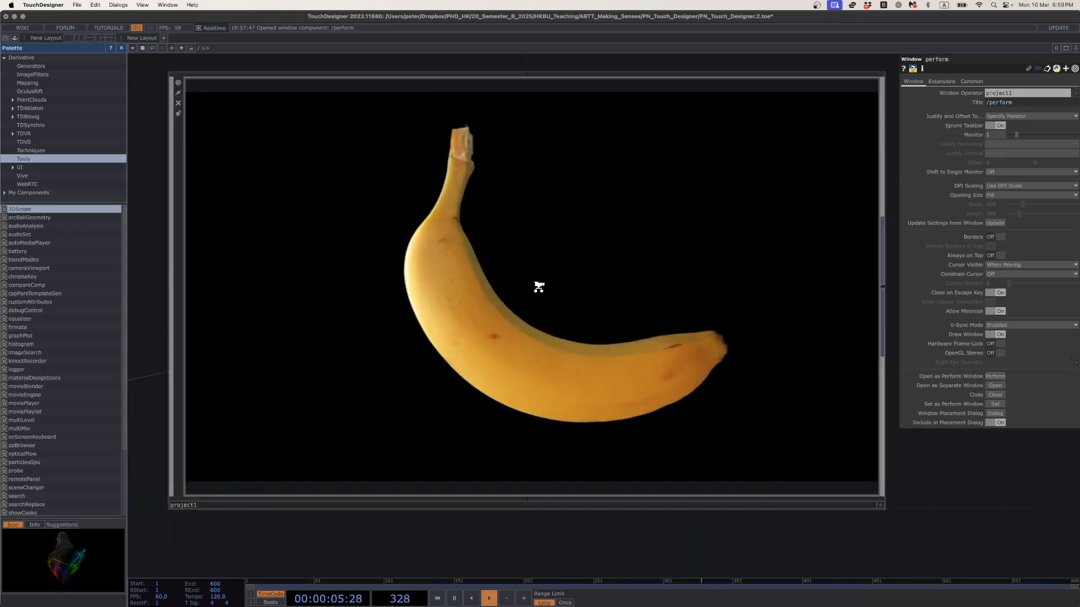
scroll(539, 286, up, 3)
drag(270, 307, 325, 322)
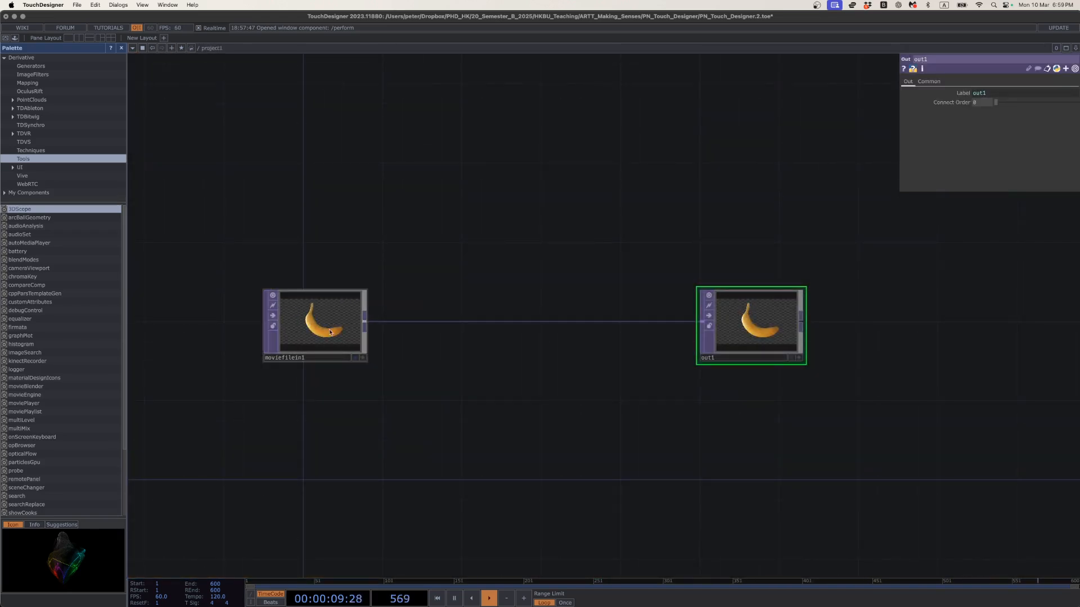
Load 1221-1477.mp4 from the project's PN_Touch_Designer/Movie folder as moviefilein1's source file.
click(315, 320)
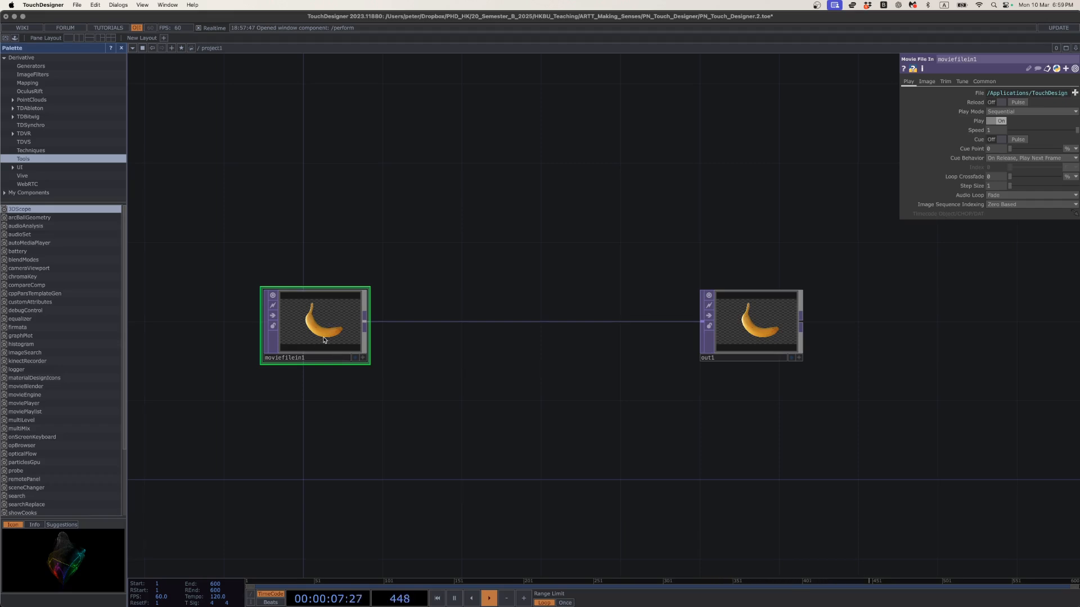
click(1075, 93)
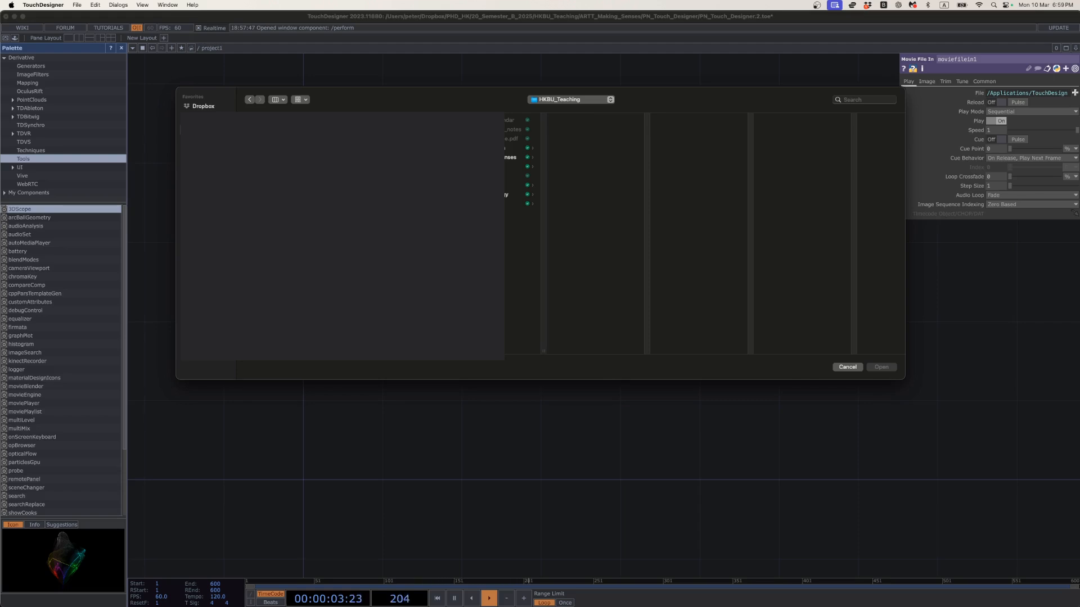
click(511, 157)
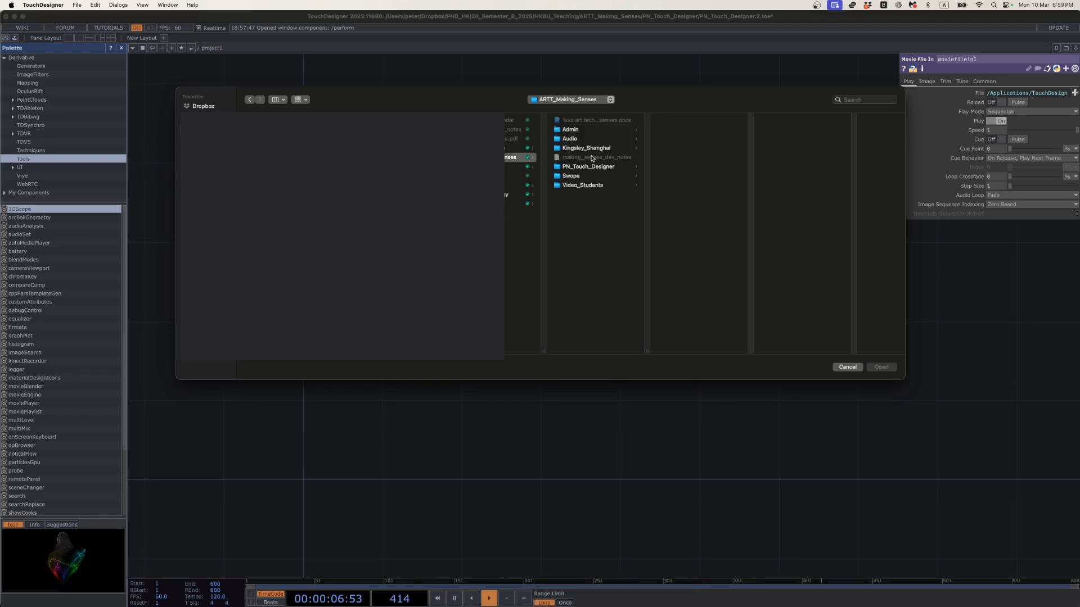
click(593, 185)
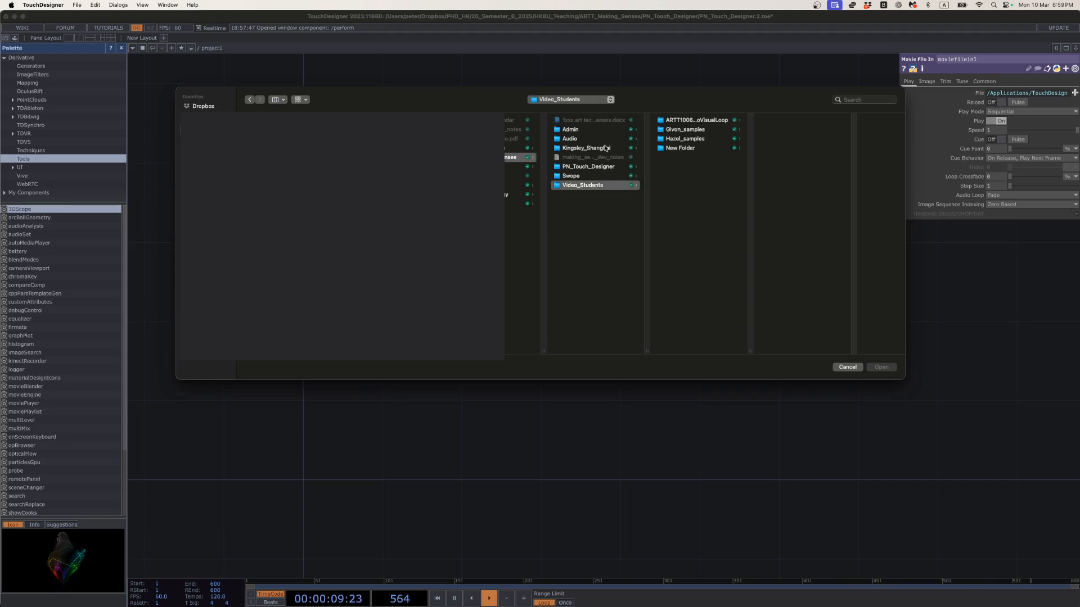
click(601, 168)
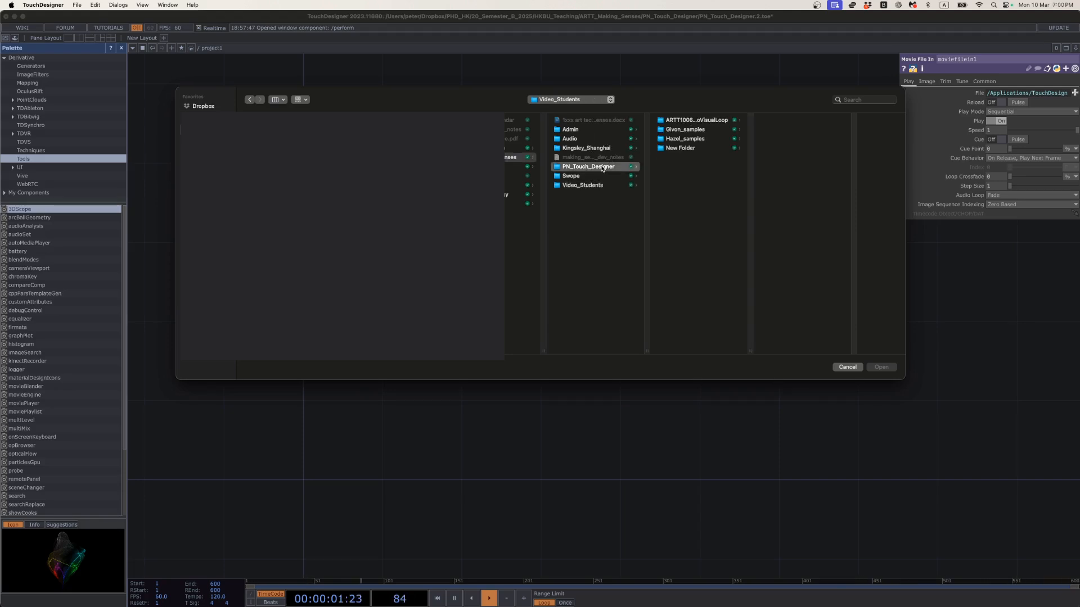
click(689, 168)
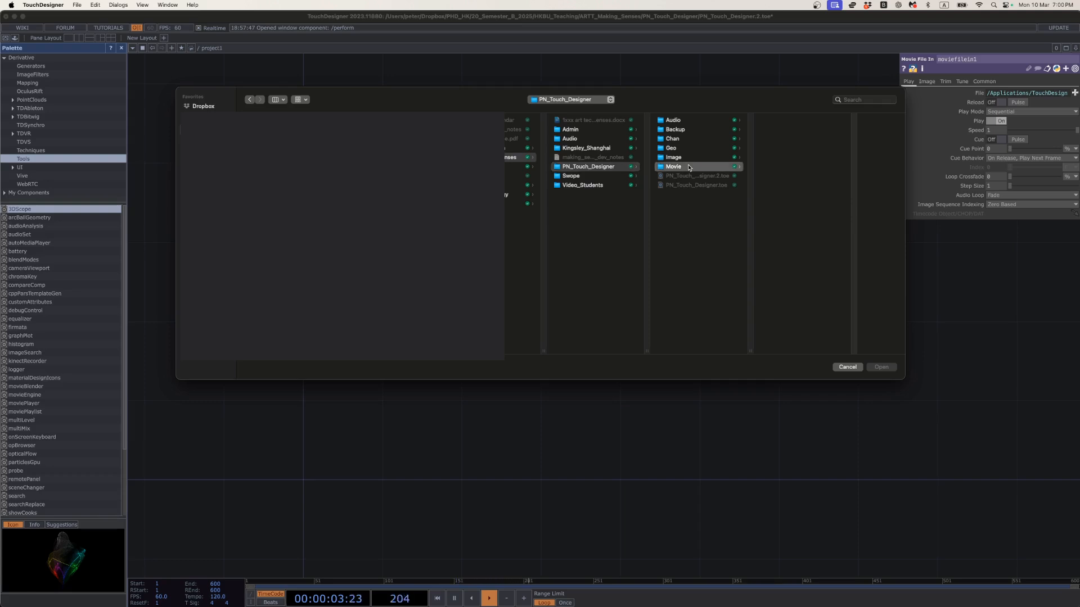
click(775, 121)
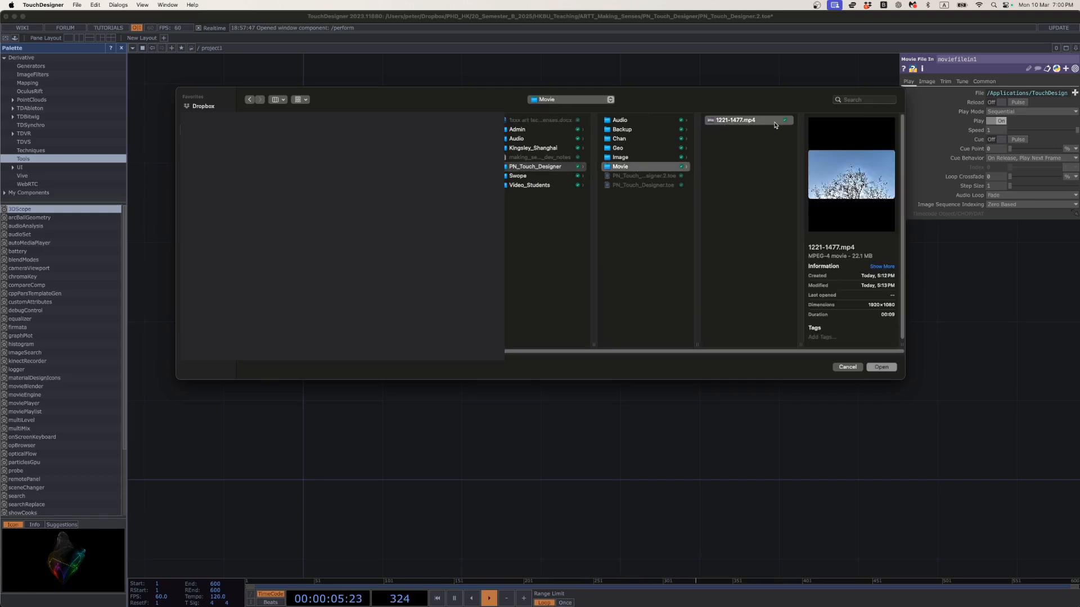
click(881, 367)
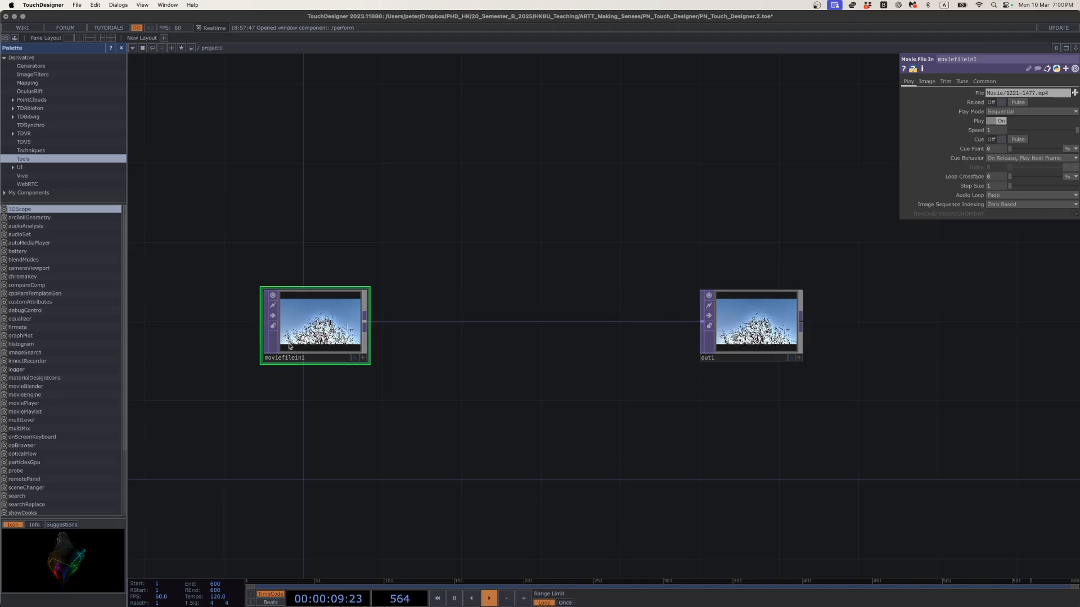
Inspect the movie in moviefilein1 and out1, and display out1's output as the network background.
scroll(287, 345, up, 6)
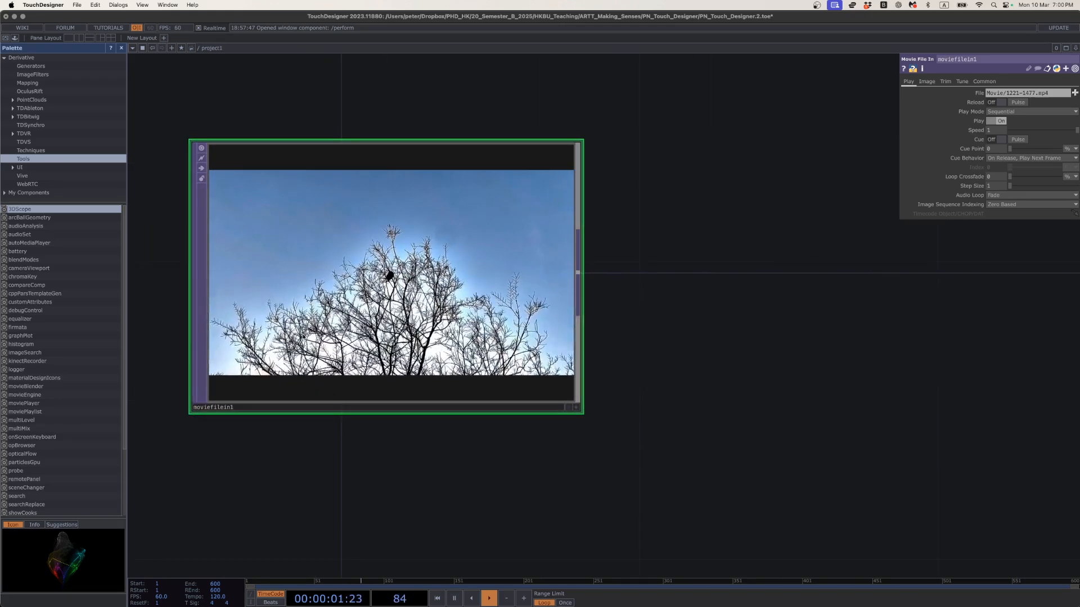
scroll(303, 337, down, 3)
scroll(518, 365, down, 3)
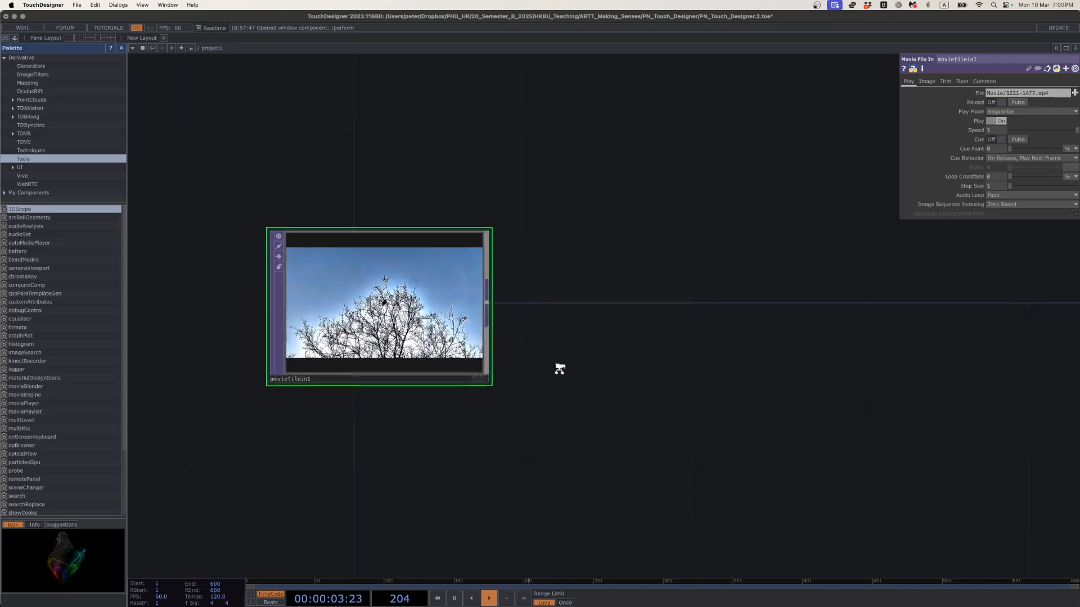
drag(622, 374, 480, 368)
drag(734, 400, 416, 396)
scroll(699, 354, up, 5)
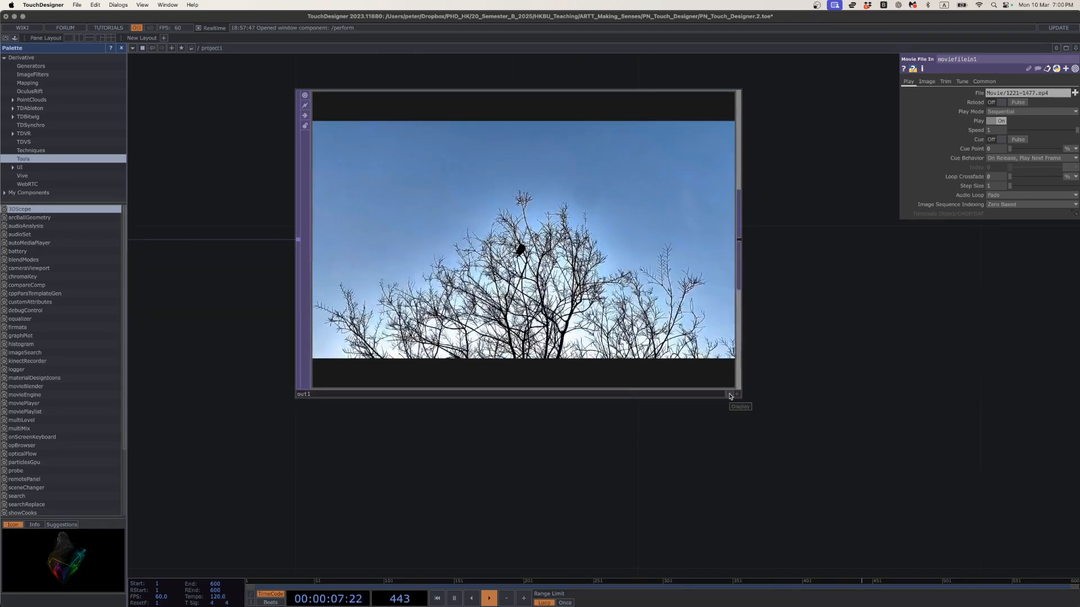
click(730, 394)
scroll(730, 395, down, 6)
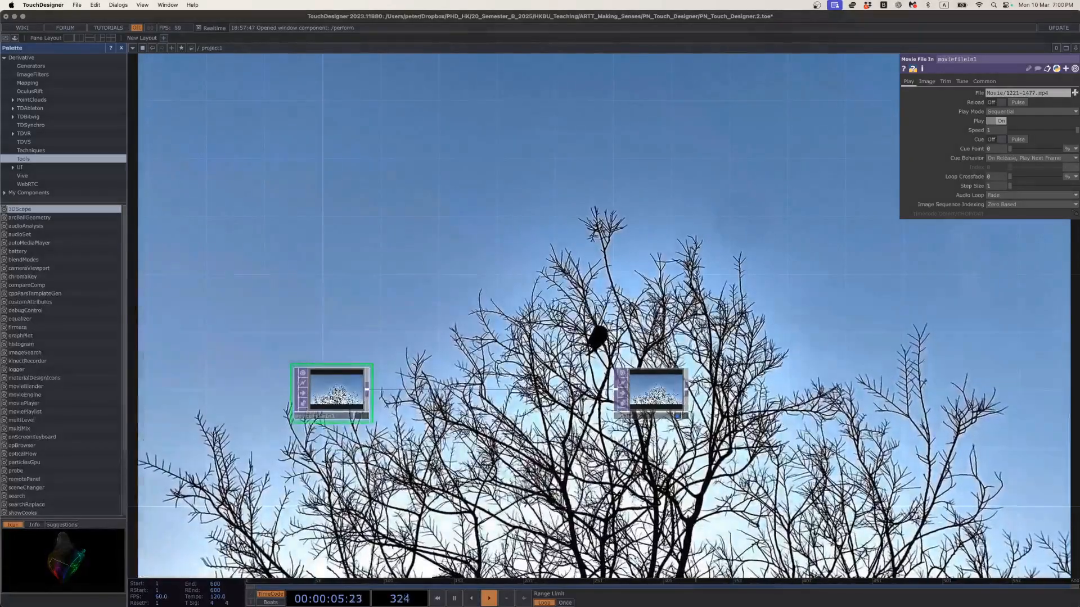
Toggle the background display of moviefilein1 and out1, leaving only out1 displayed, and preview the movie in the perform window.
click(678, 416)
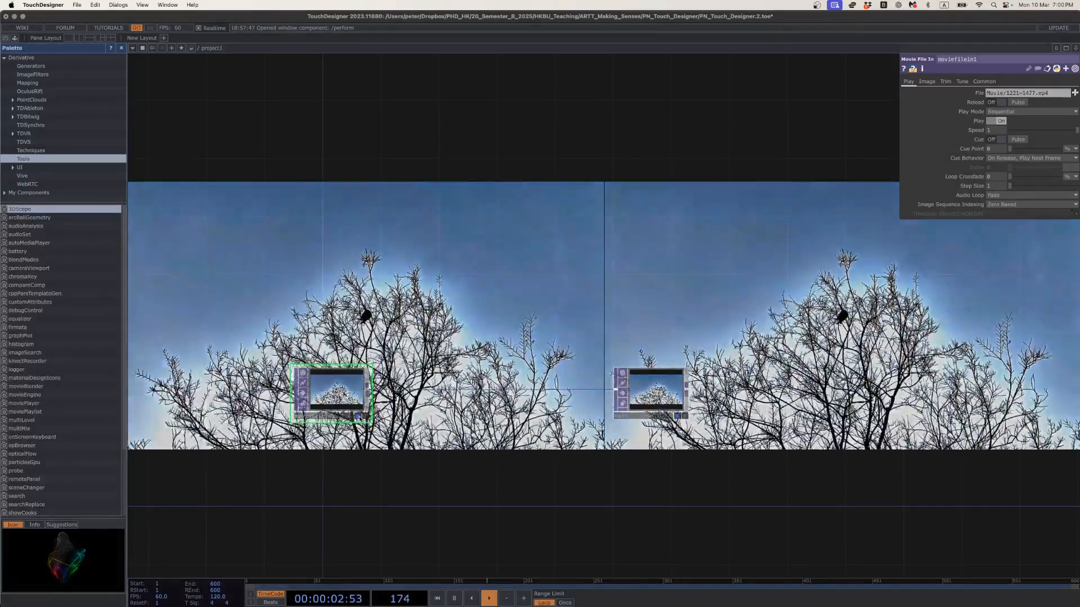
click(358, 416)
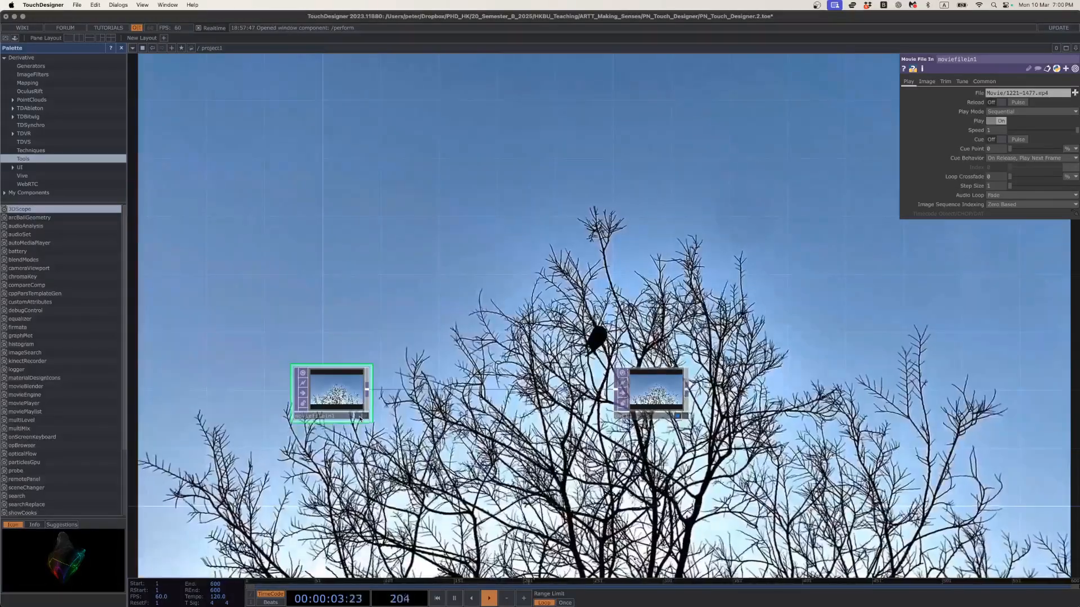
click(678, 417)
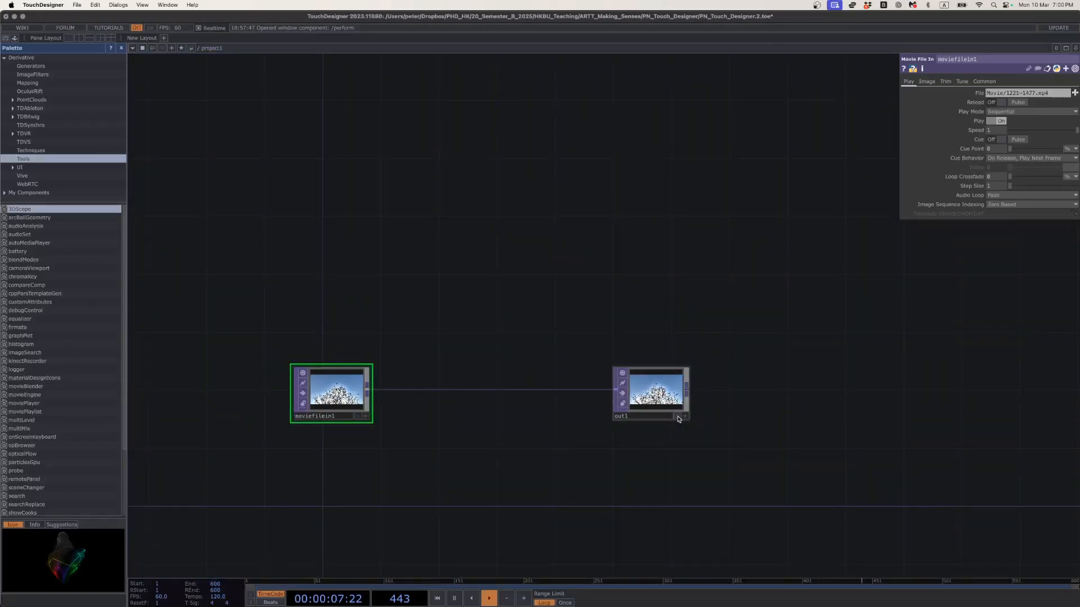
click(678, 417)
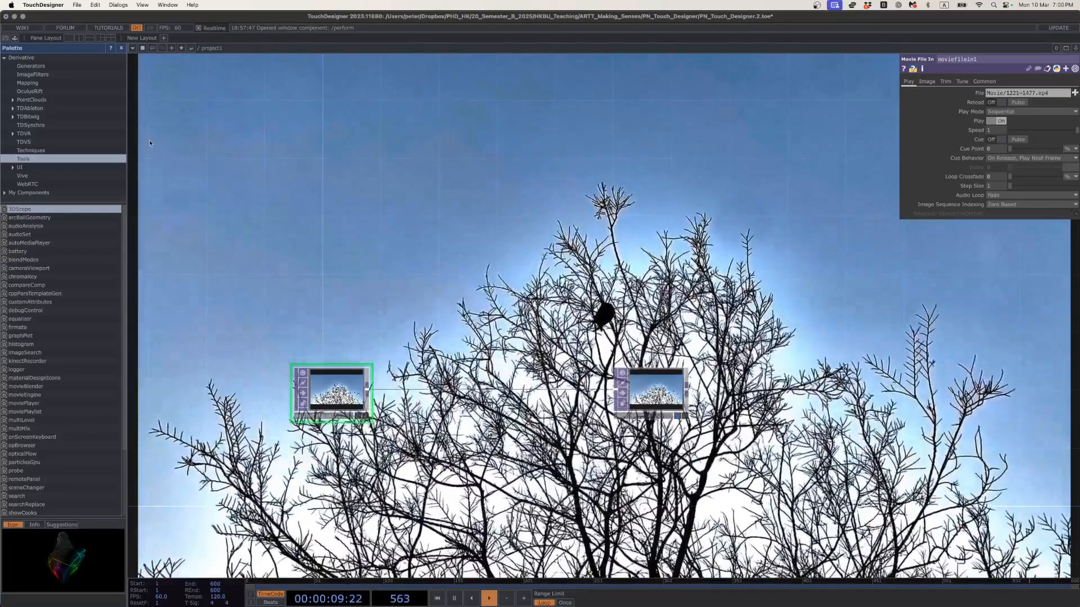
click(6, 38)
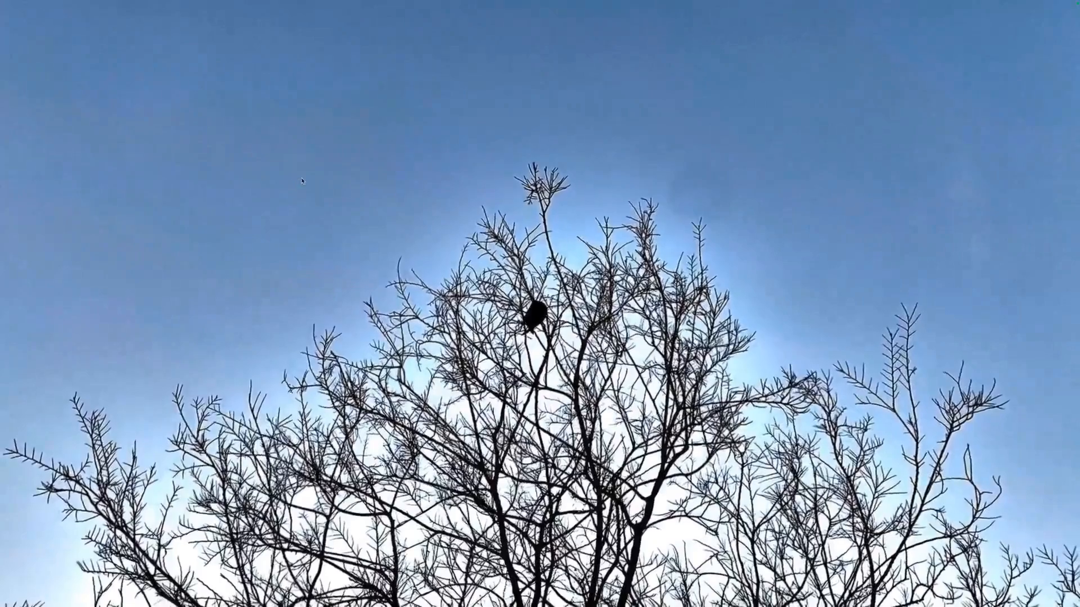
key(Escape)
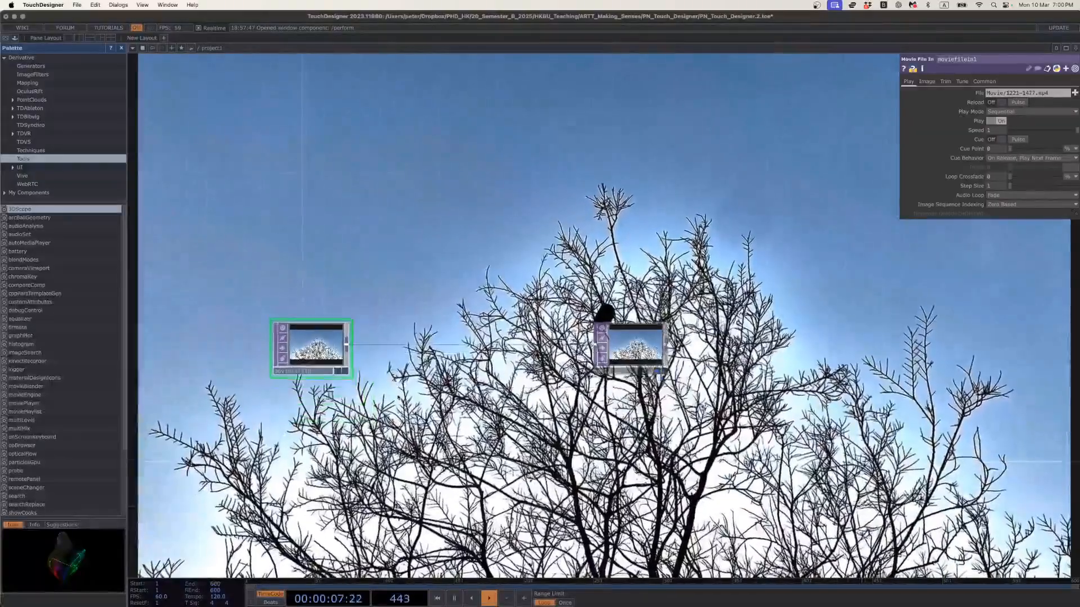
Find the Audio File In CHOP by searching for "audio" and place it directly below moviefilein1.
key(Tab)
text(audio)
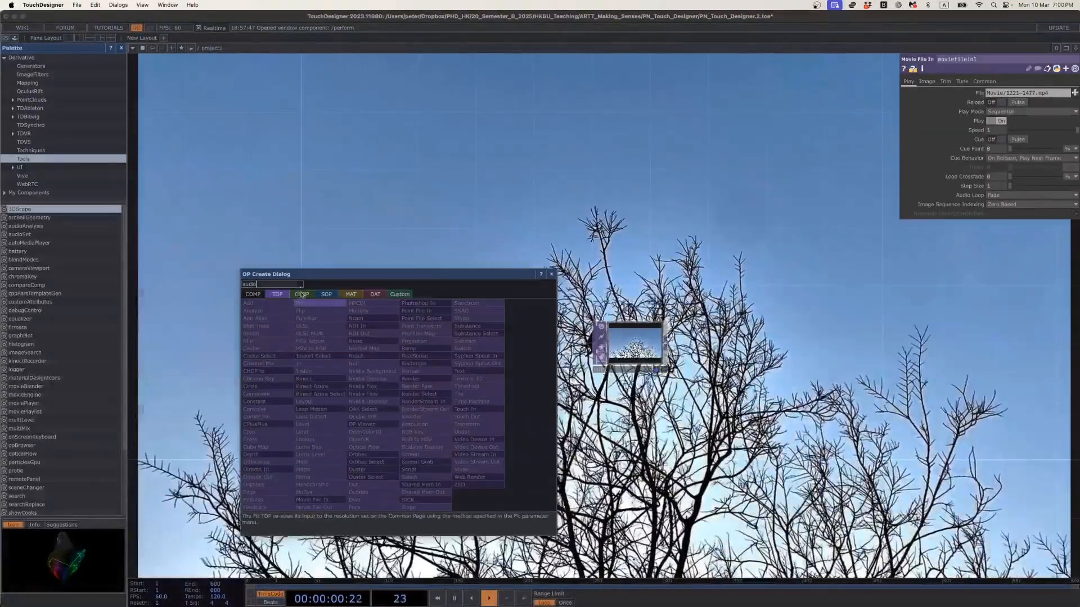
click(302, 294)
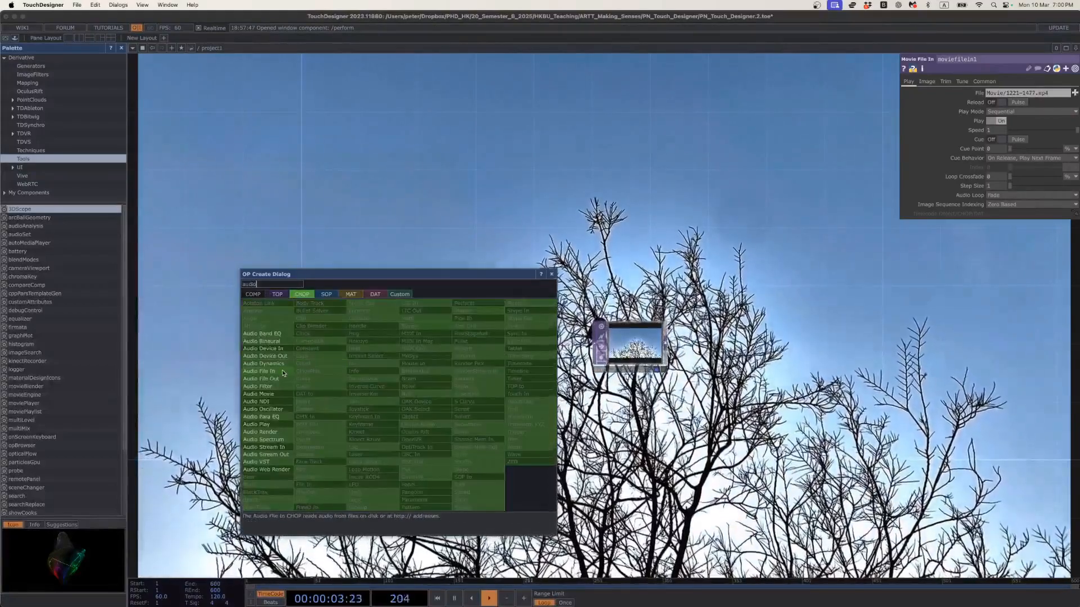
click(283, 373)
click(310, 433)
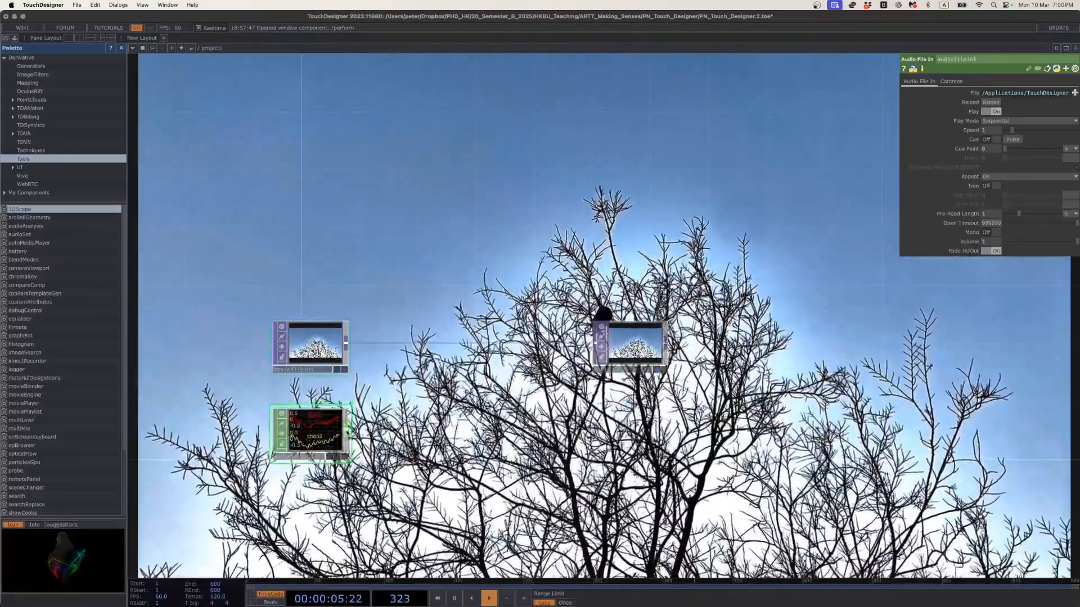
Find the Audio Device Out CHOP by searching for "audio" and place it below out1, fed by audiofilein1.
right_click(347, 433)
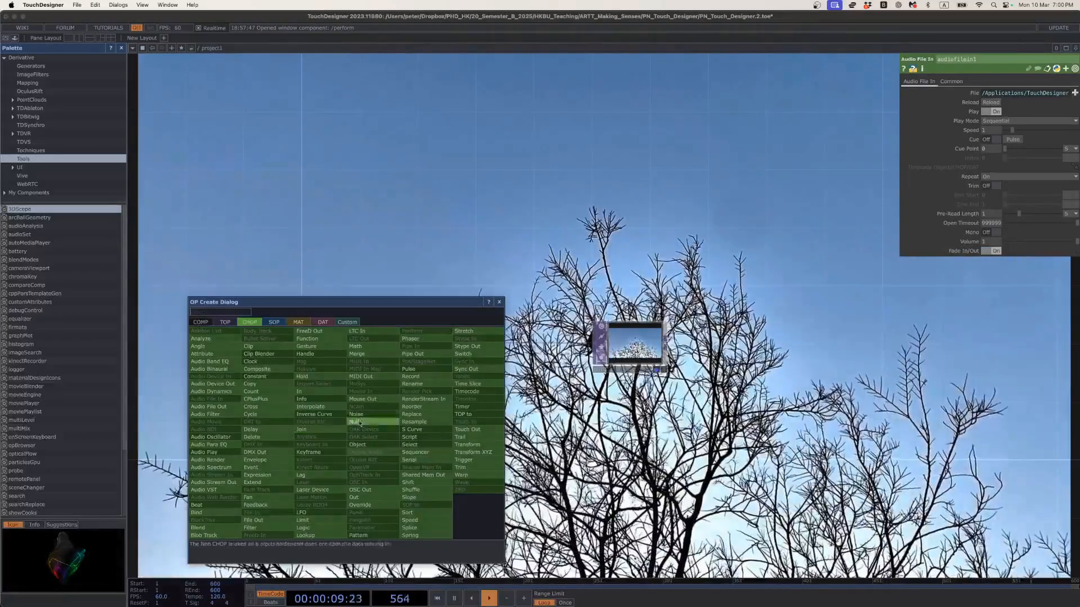
click(499, 304)
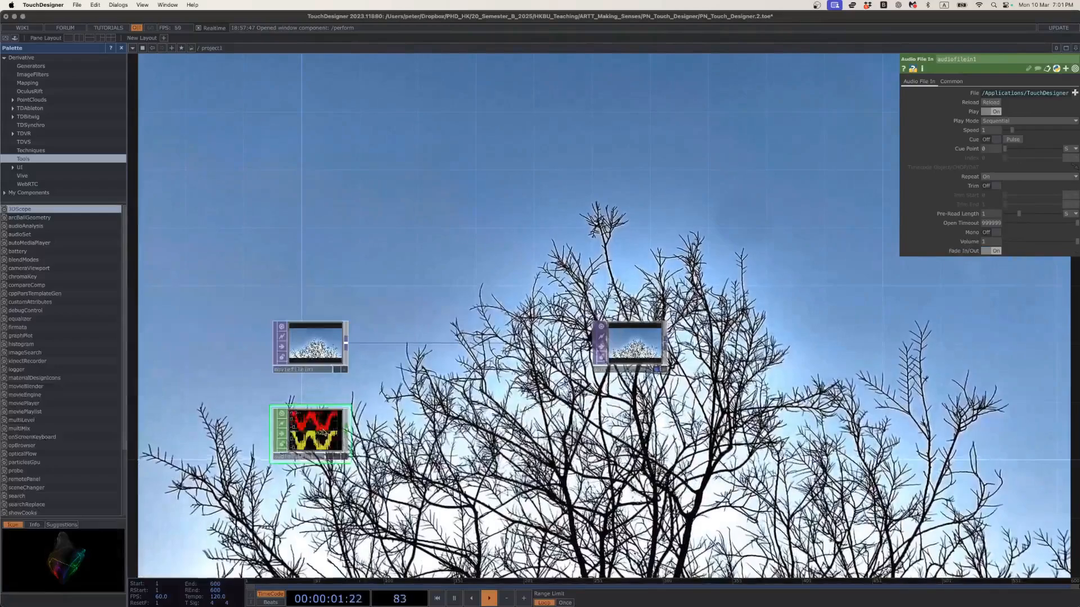
double_click(383, 422)
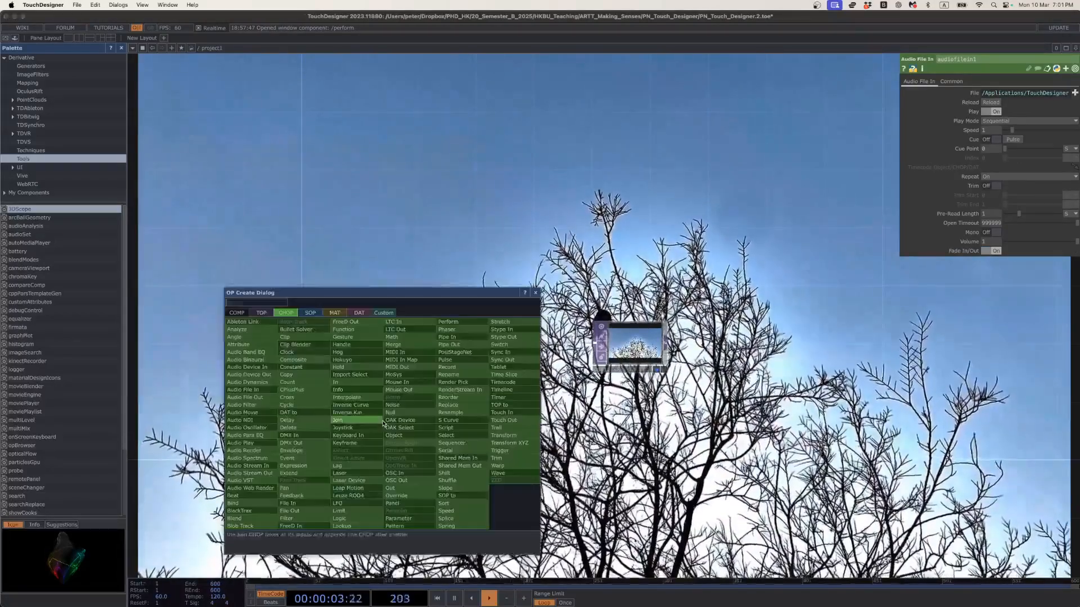
text(audio)
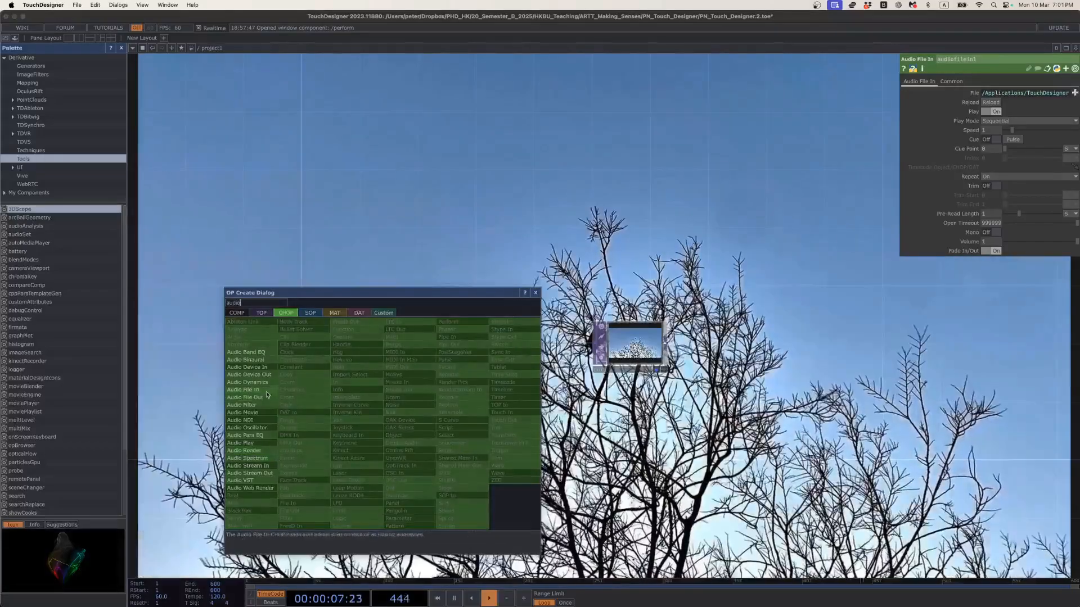
click(264, 376)
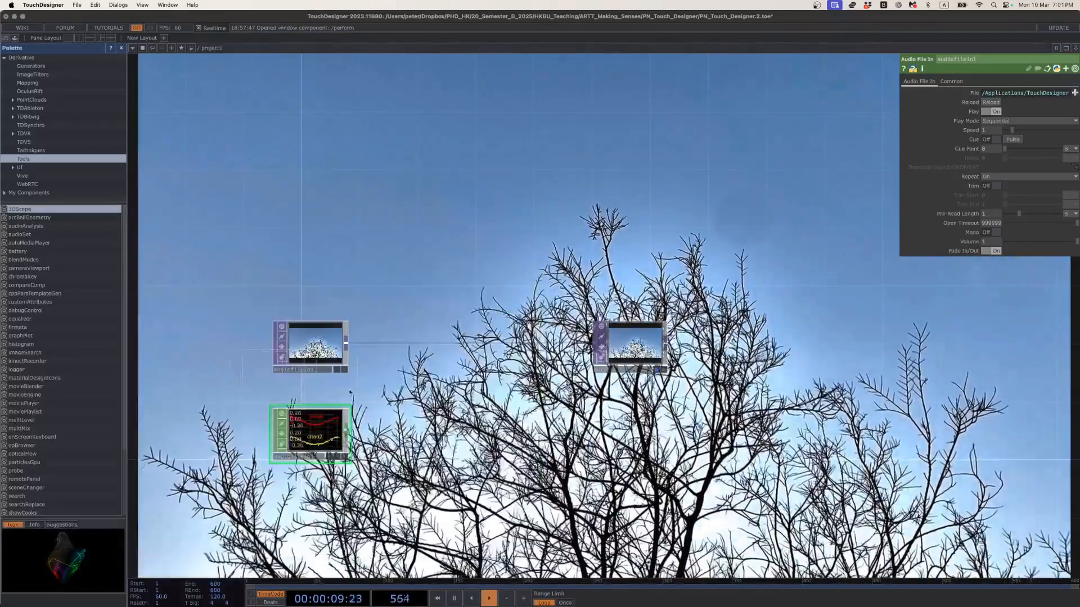
click(635, 426)
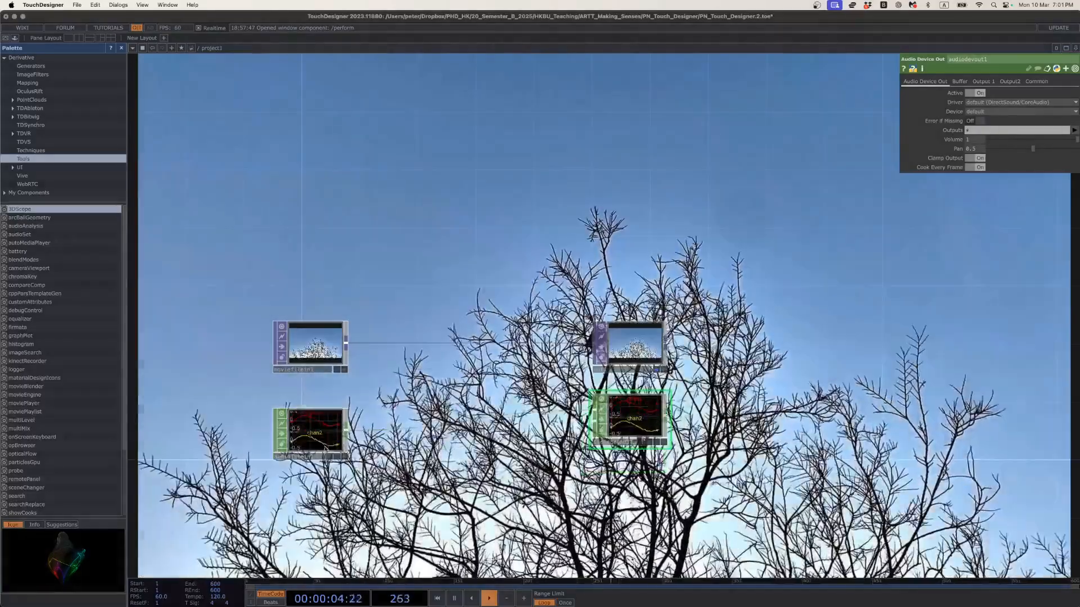
Lower audiofilein1's volume to about 0.02, and delete the audiofilein1 operator from the network.
click(311, 430)
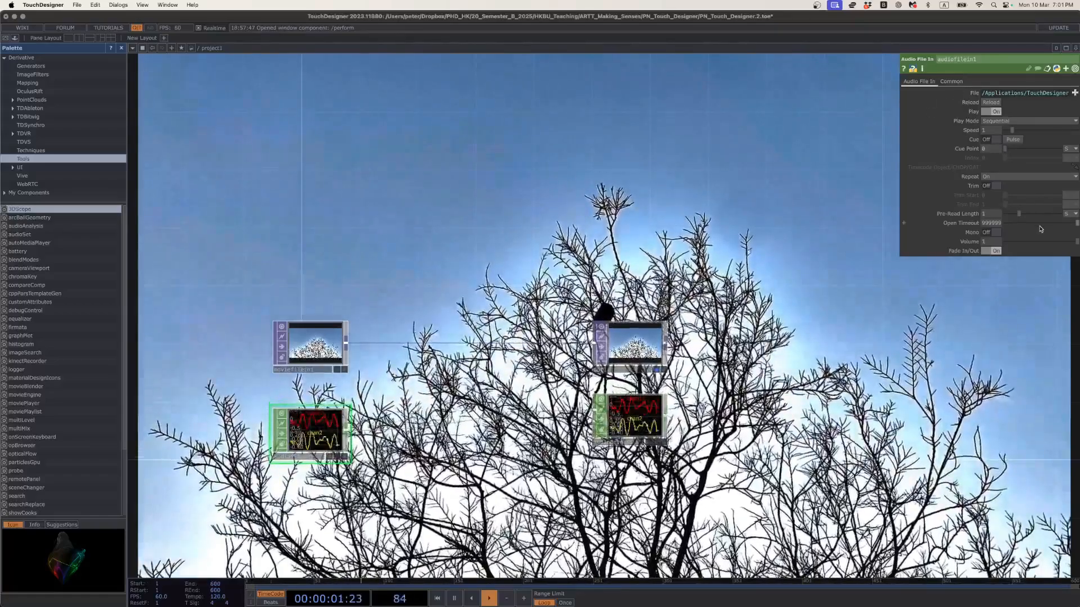
drag(1041, 243, 1006, 243)
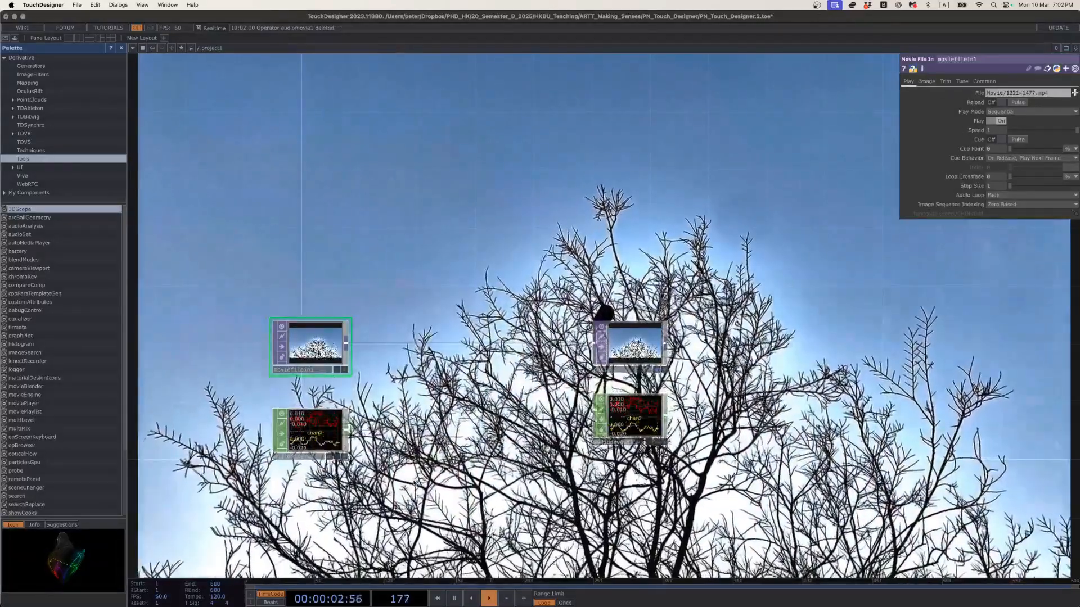
click(330, 432)
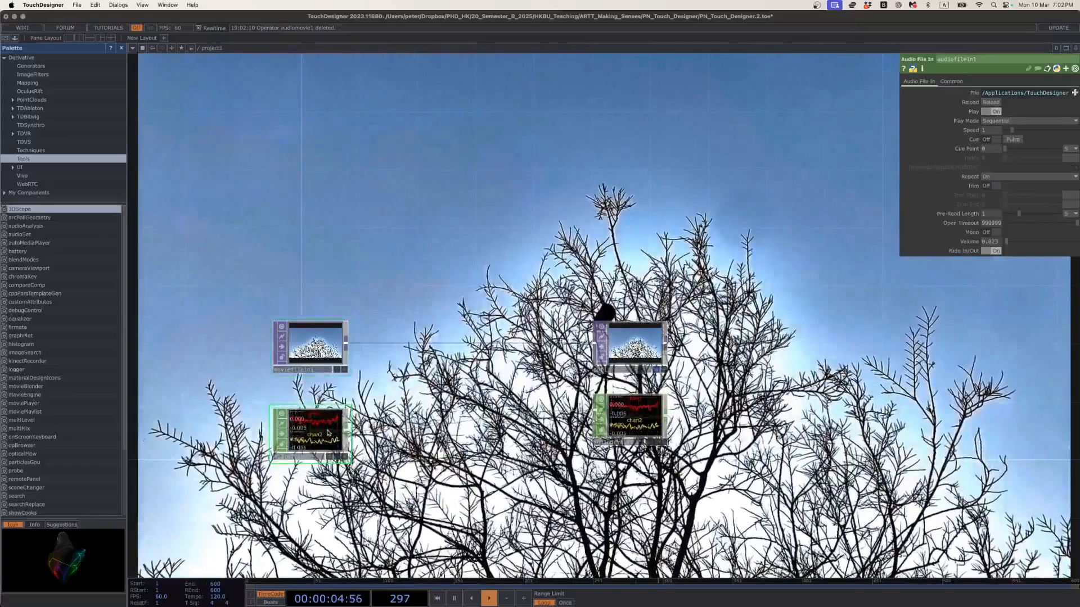
key(Delete)
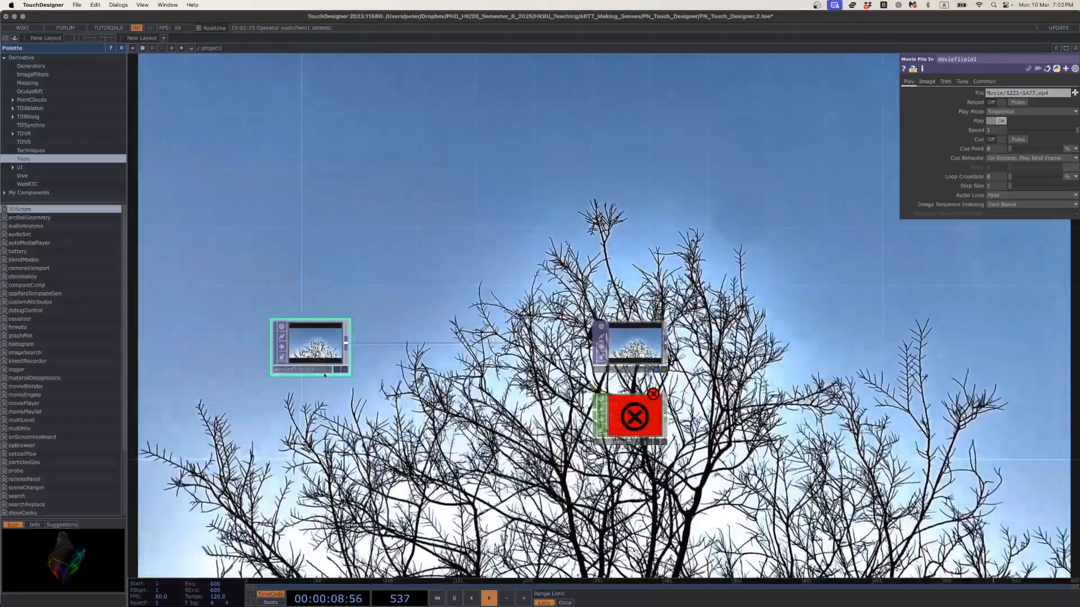
Add an Audio Movie CHOP to the network directly below moviefilein1.
key(Tab)
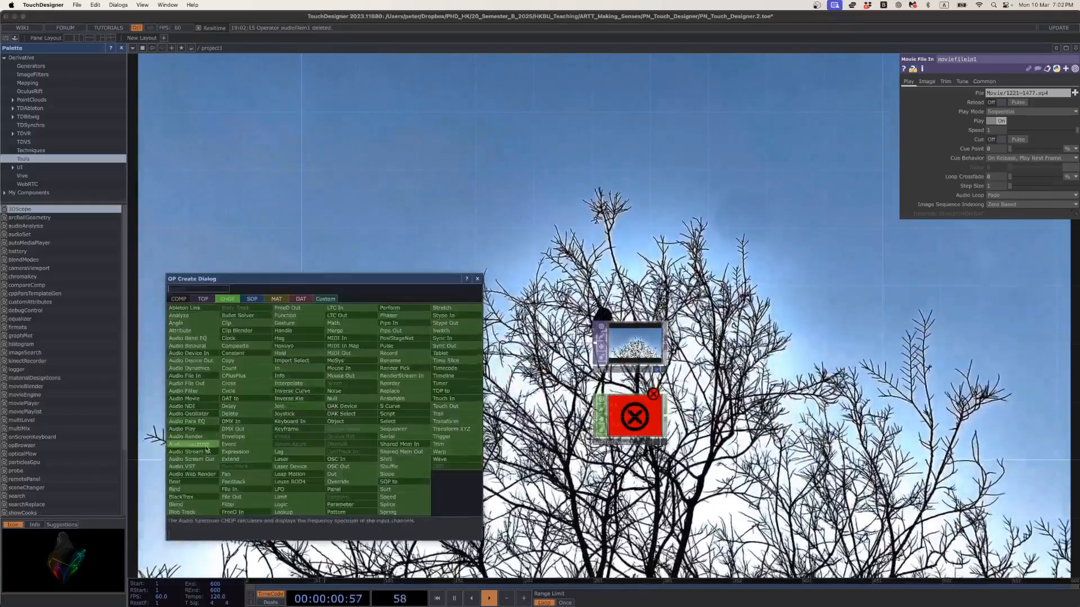
click(204, 400)
click(311, 451)
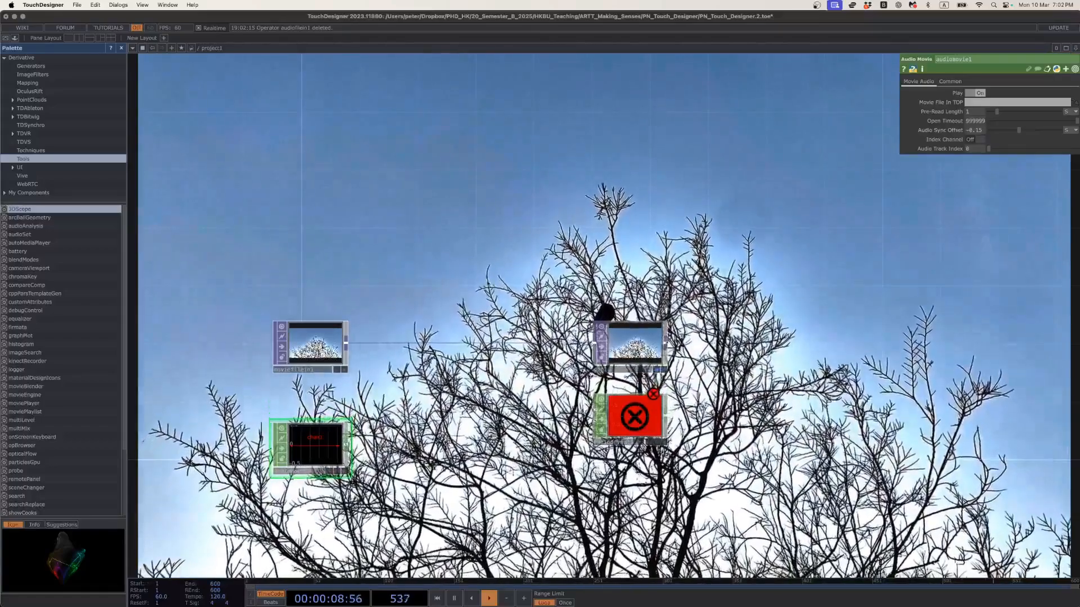
Connect audiomovie1 to audiodevout1 and set its Movie File In TOP to moviefilein1.
click(316, 343)
click(612, 341)
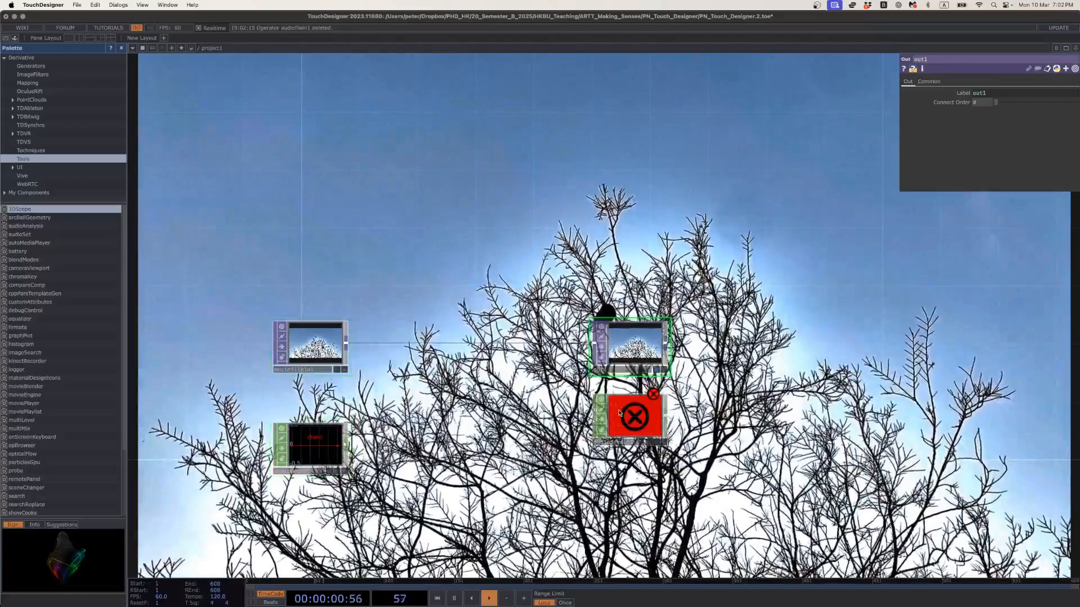
click(624, 416)
click(330, 446)
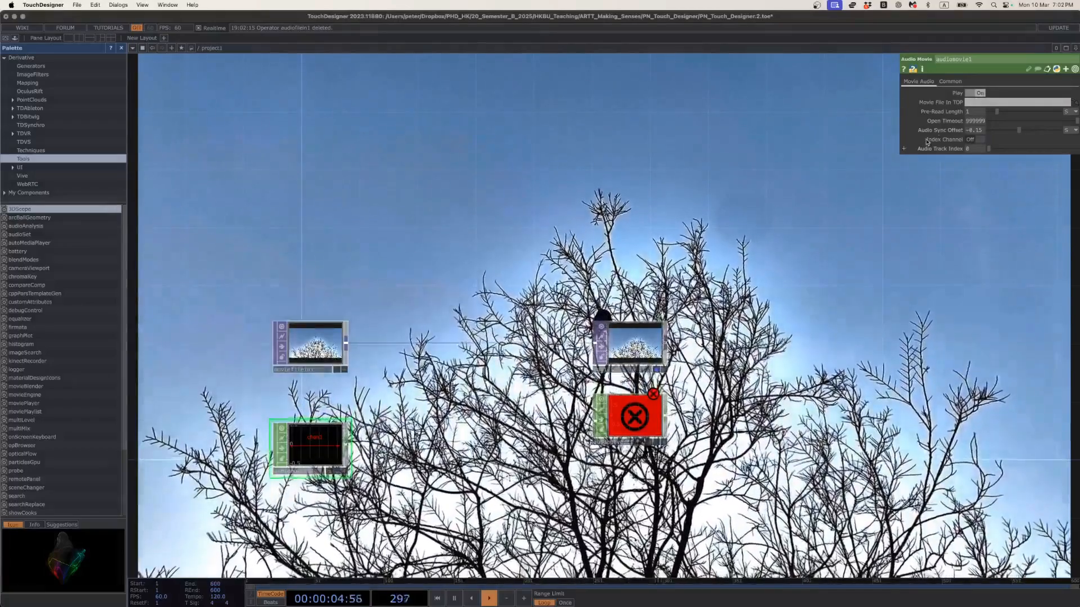
click(988, 102)
text(moviefilein1)
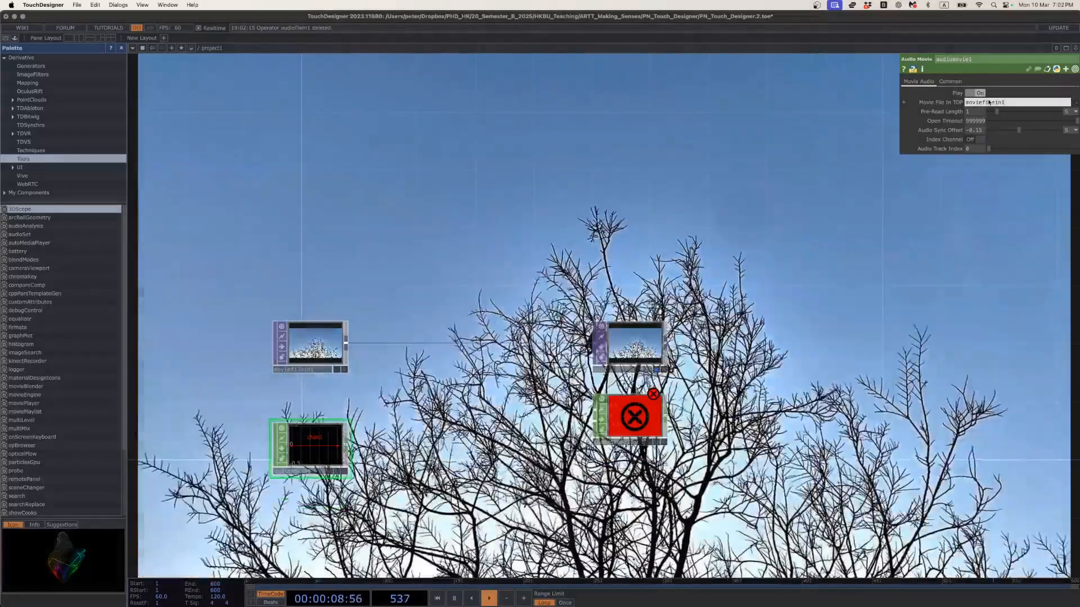
key(Return)
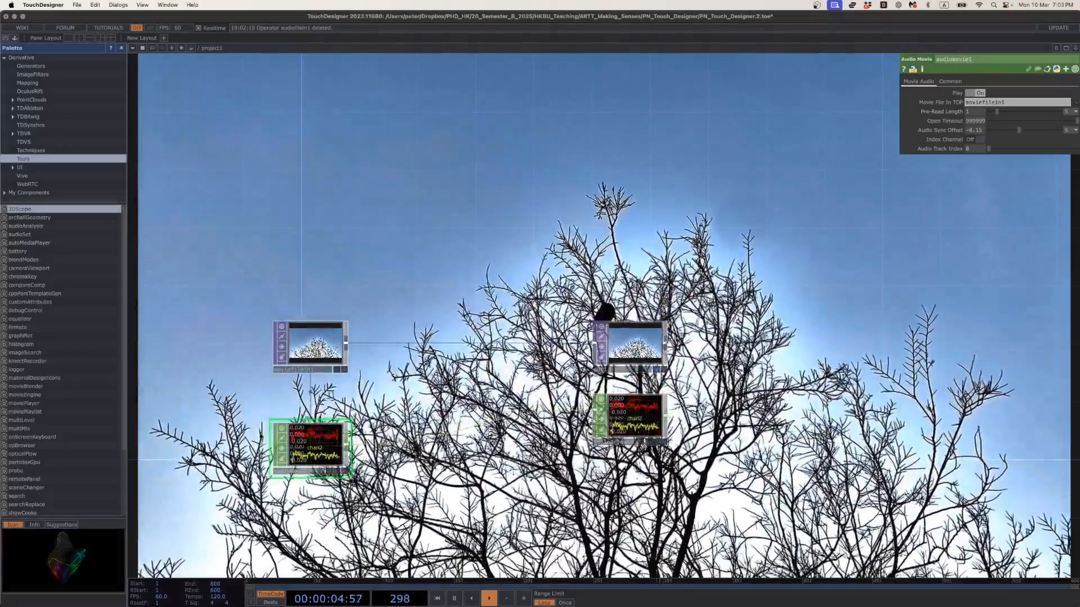
Lower audiodevout1's volume to 0.057 and disconnect audiomovie1 from it.
click(634, 433)
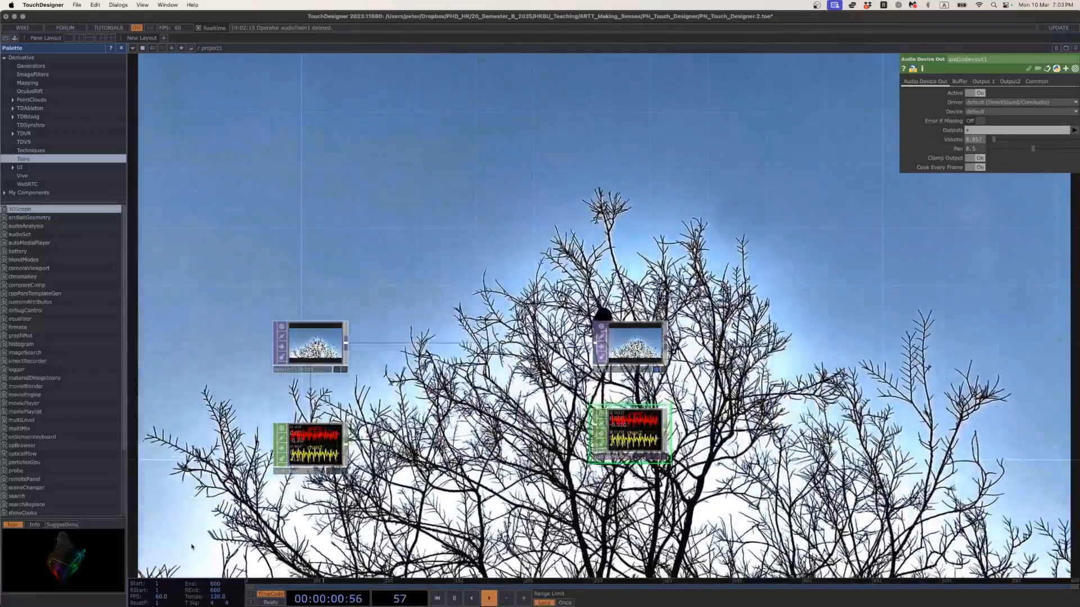
drag(305, 449, 319, 435)
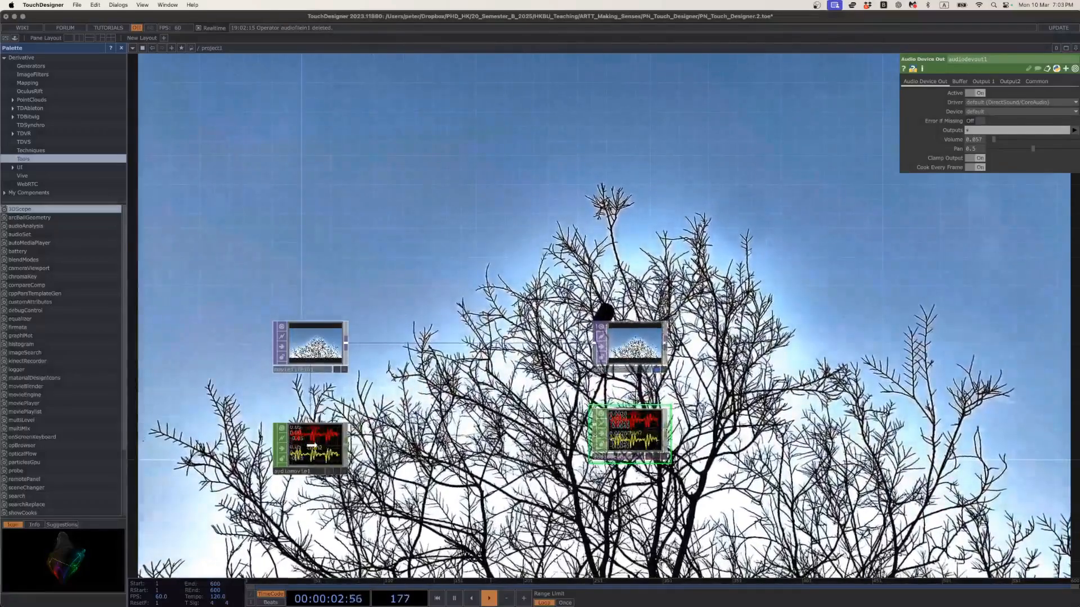
right_click(510, 417)
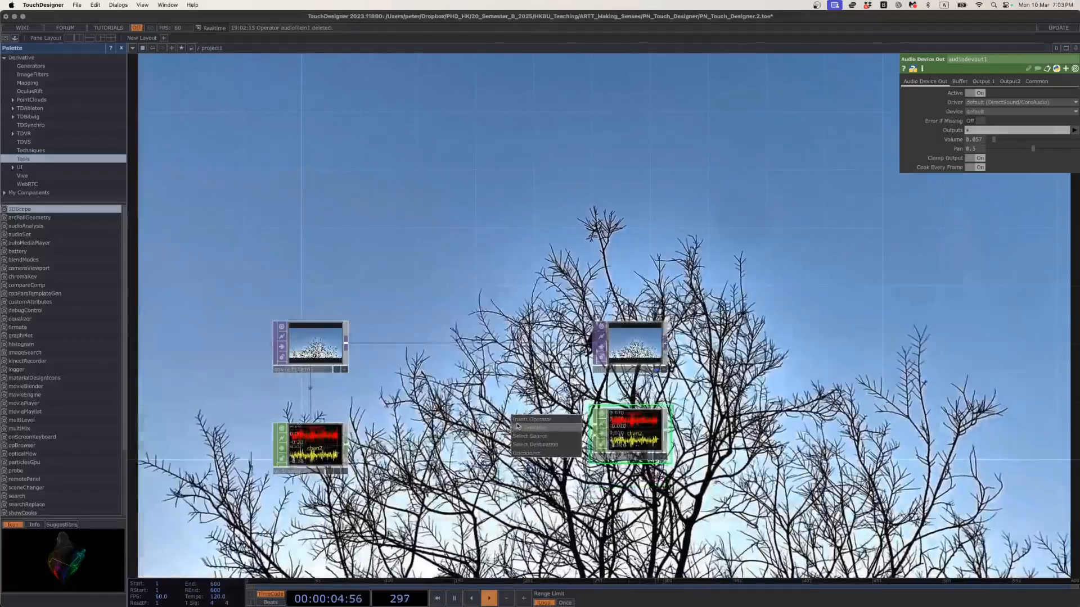
click(521, 453)
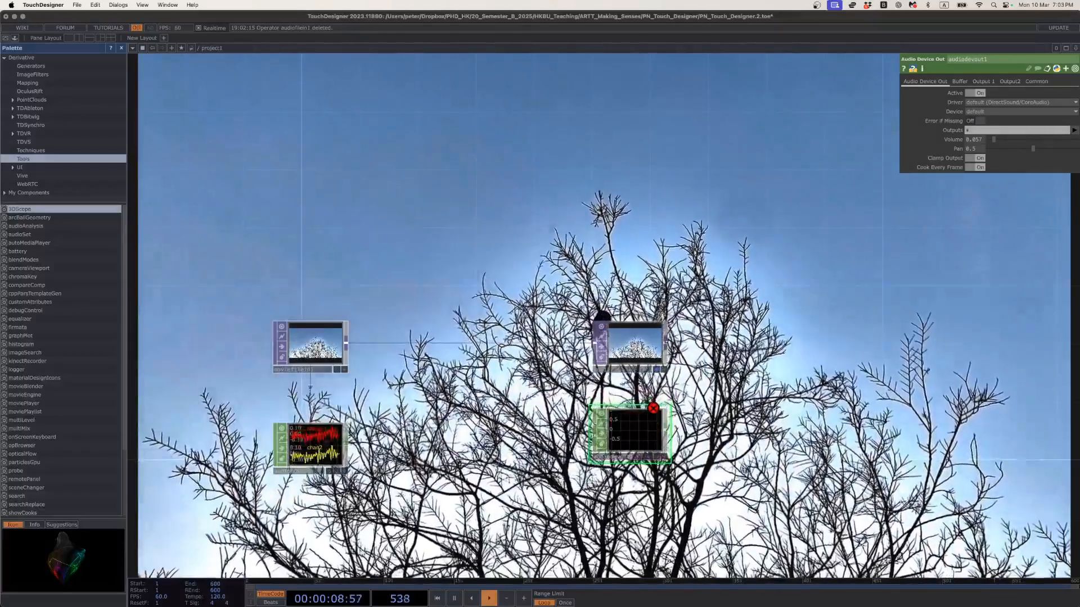
Import 768565__slowe_looplicator__short-track-1365-industraumatic.mp3 from the project's Audio folder below audiomovie1, feeding audiodevout1 at volume 0.
drag(352, 501, 354, 451)
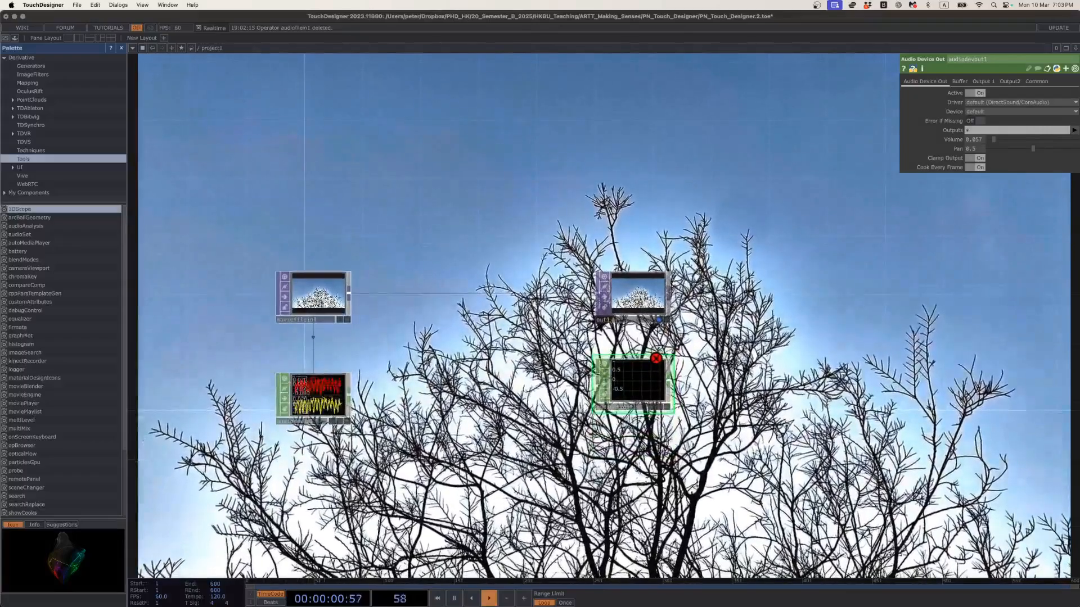
key(super+Tab)
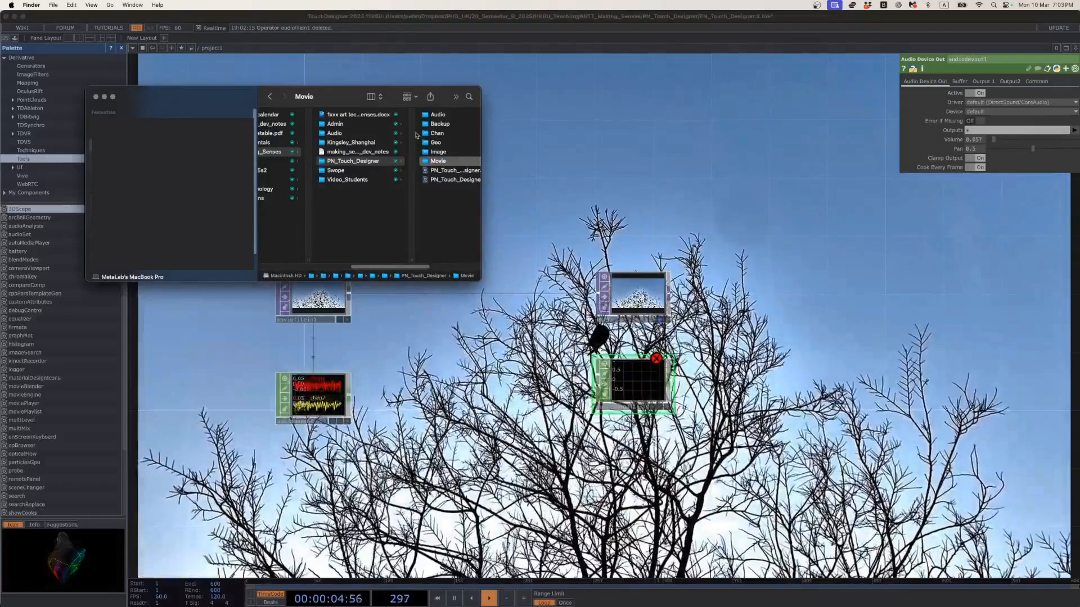
click(437, 114)
click(388, 116)
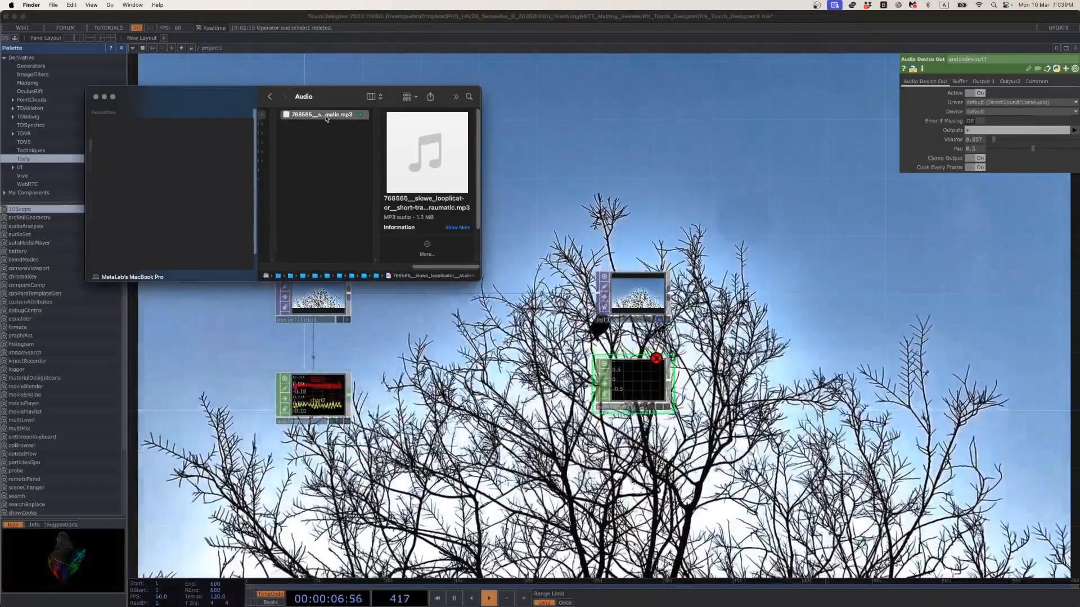
drag(324, 117, 290, 347)
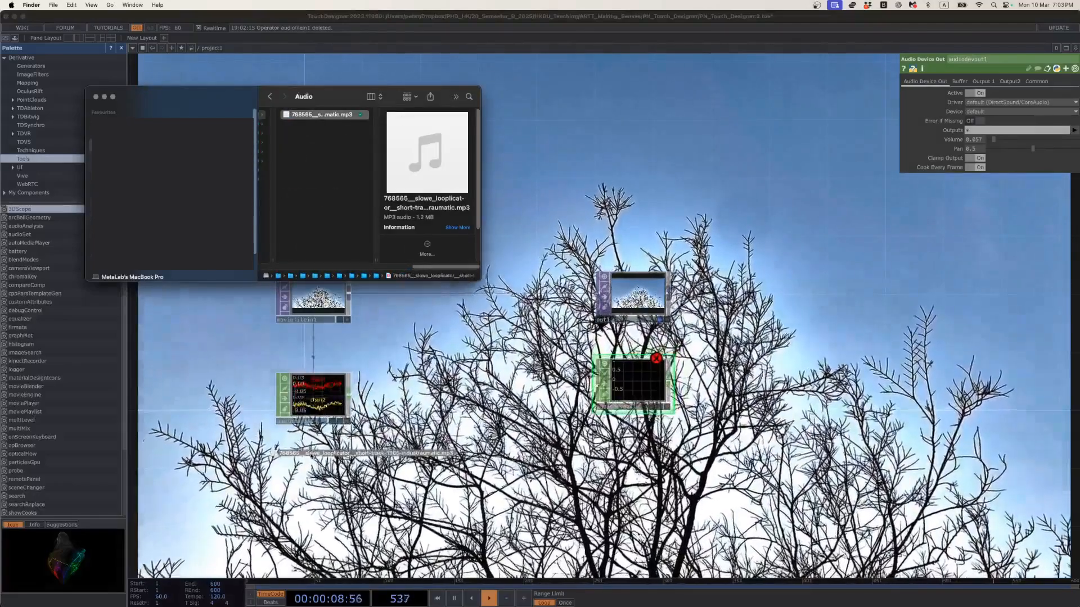
drag(311, 455, 311, 459)
click(309, 470)
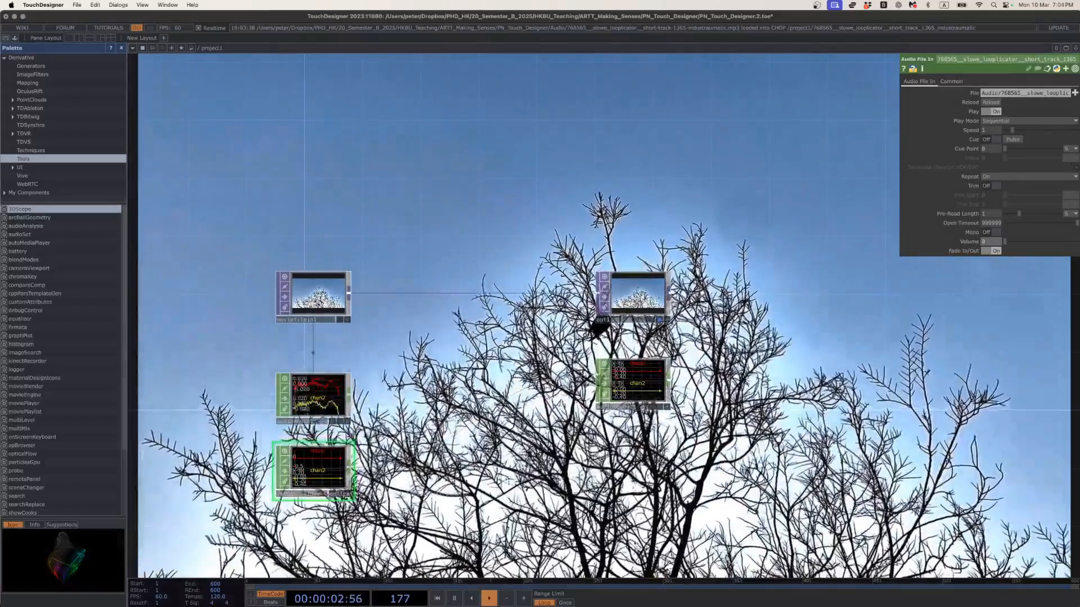
Rearrange the network with audiomovie1 in front of moviefilein1, the audio file operator directly below moviefilein1, and out1 farther from moviefilein1.
click(313, 389)
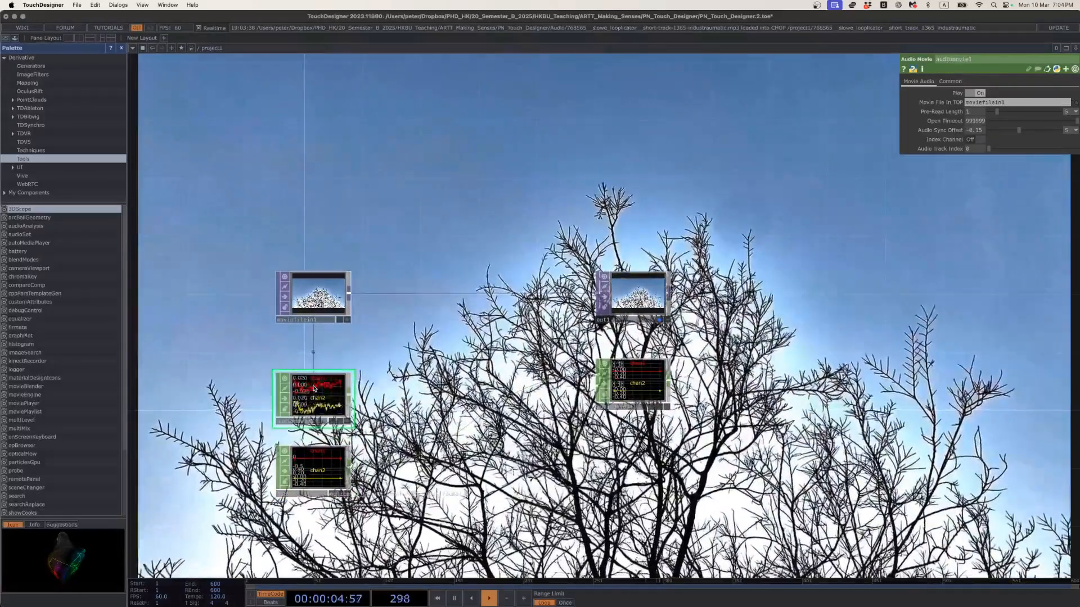
drag(318, 399, 233, 293)
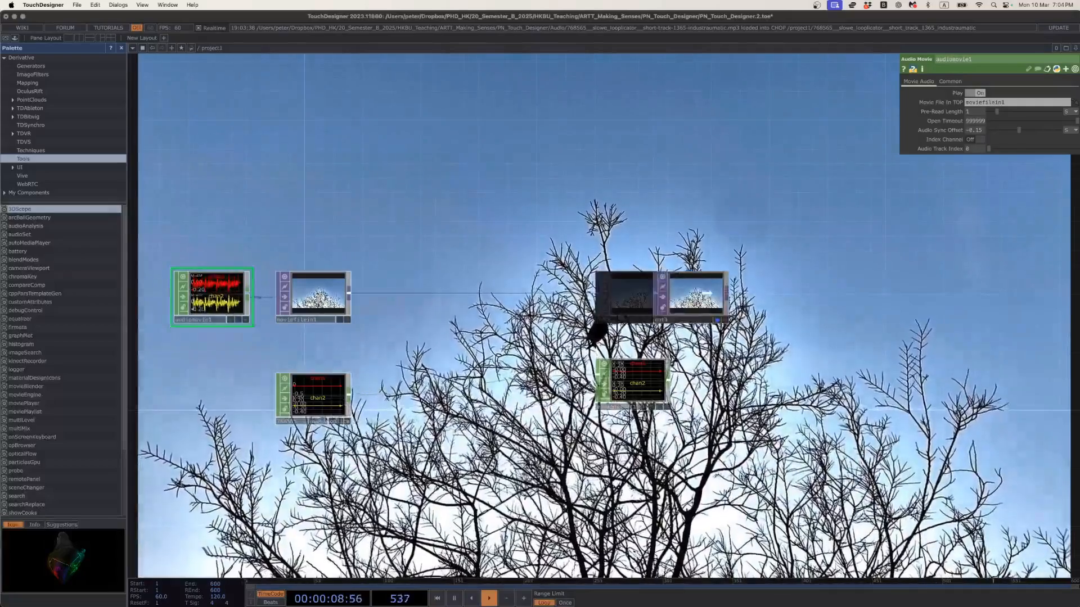
drag(710, 293, 754, 293)
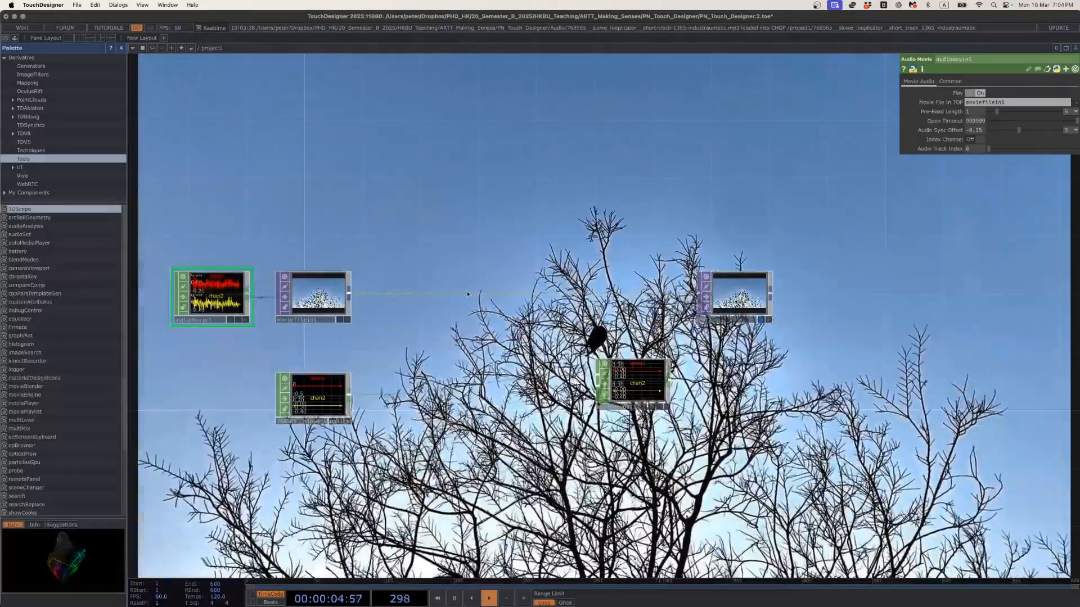
Insert a Null TOP into the wire between moviefilein1 and out1.
right_click(467, 294)
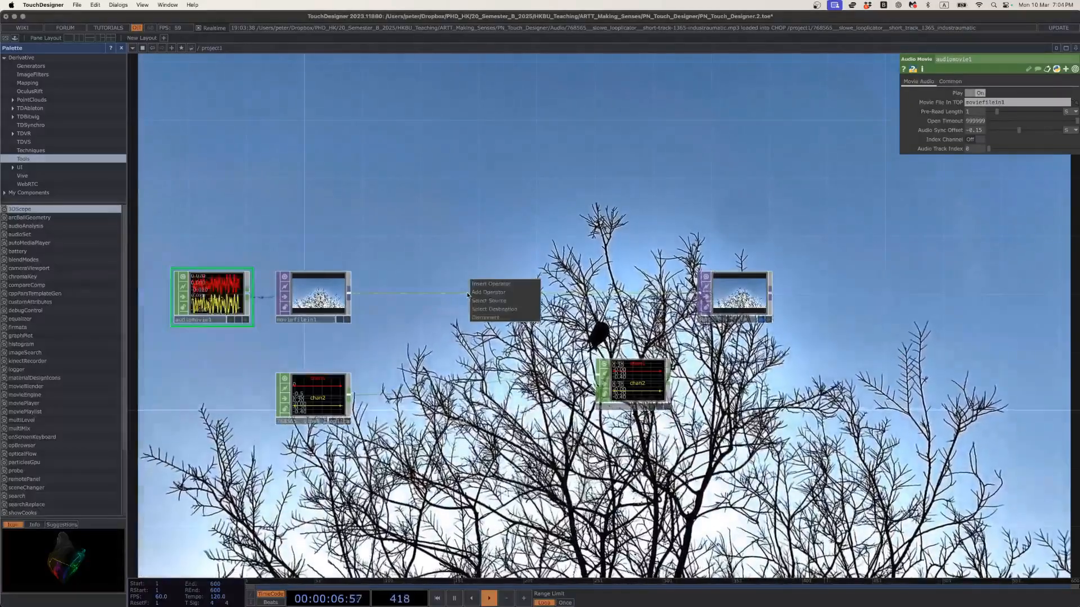
click(484, 284)
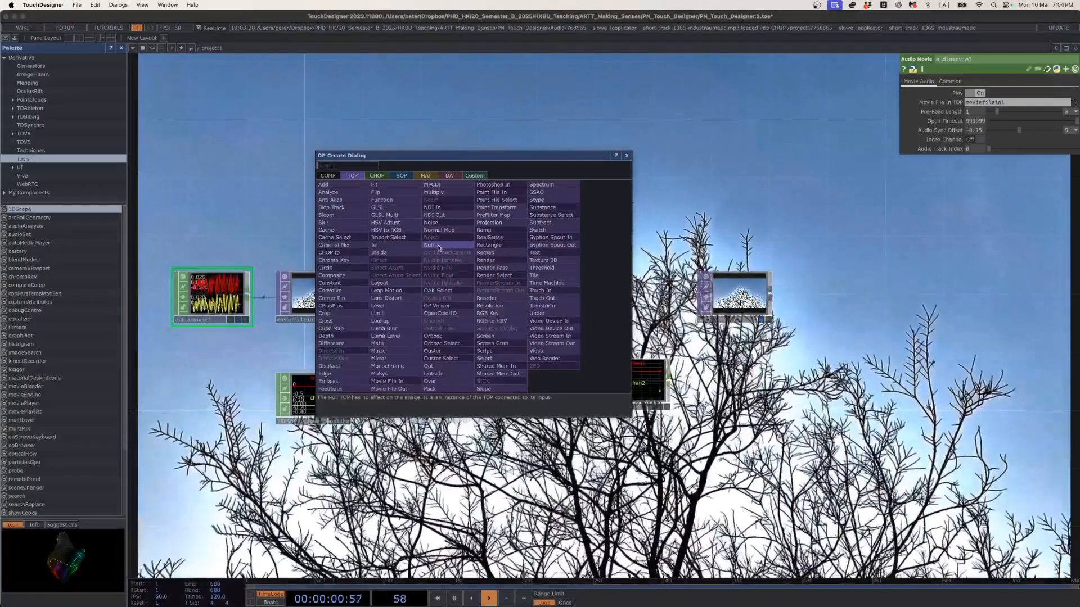
click(438, 248)
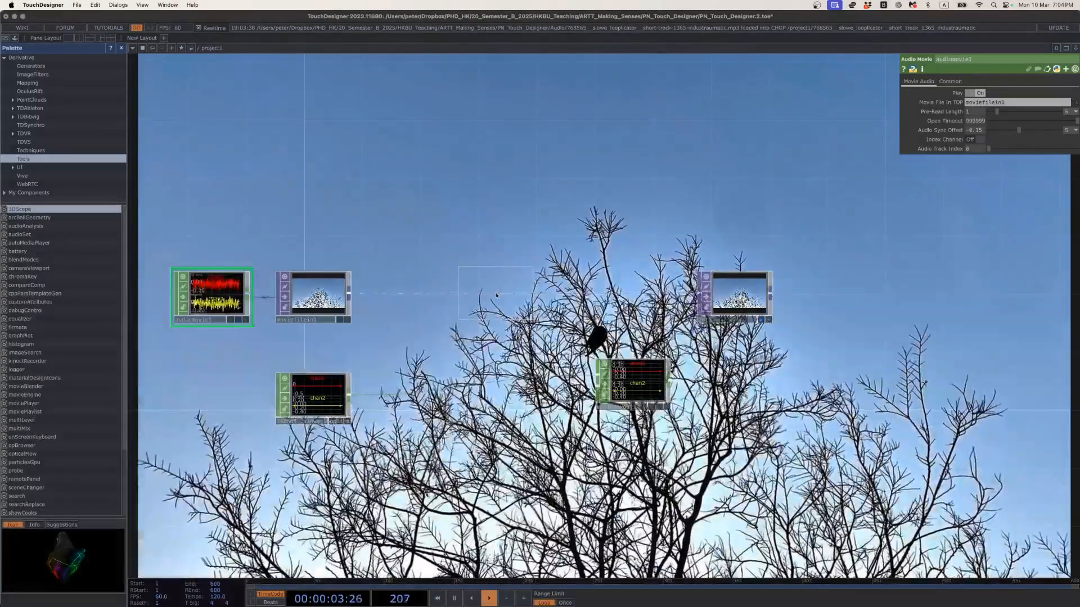
click(496, 295)
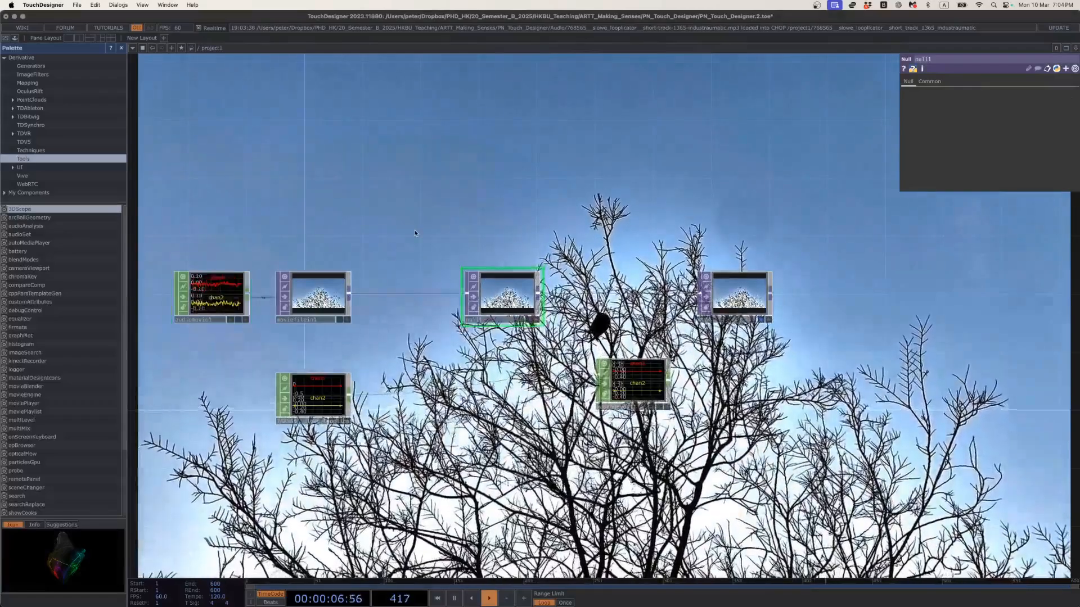
Space out the movie chain by moving out1 farther along and repositioning null1 between moviefilein1 and out1.
drag(490, 287, 520, 288)
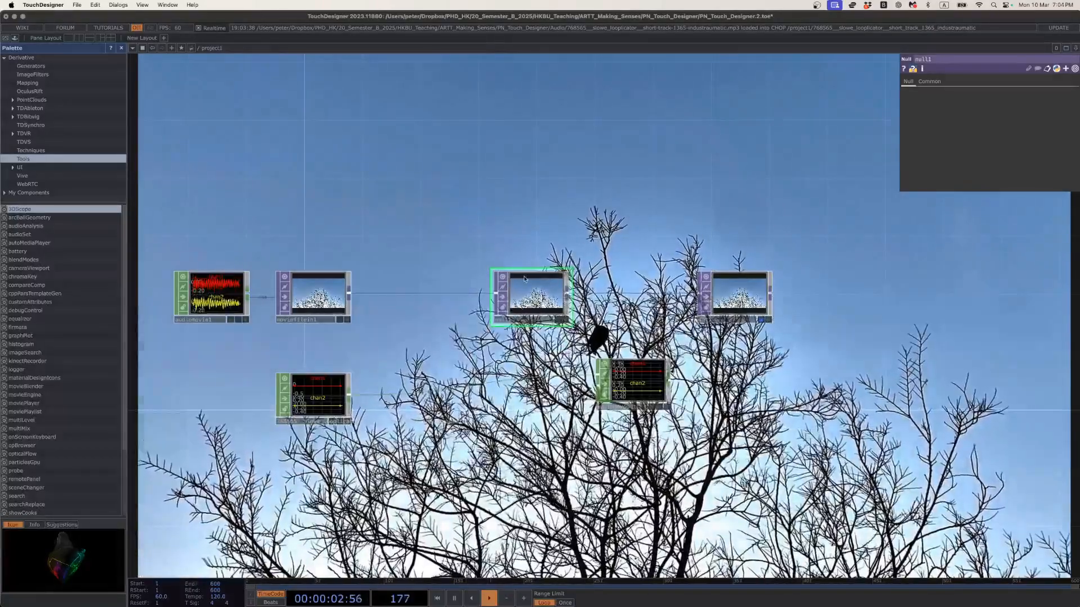
drag(700, 297, 787, 296)
drag(536, 296, 580, 295)
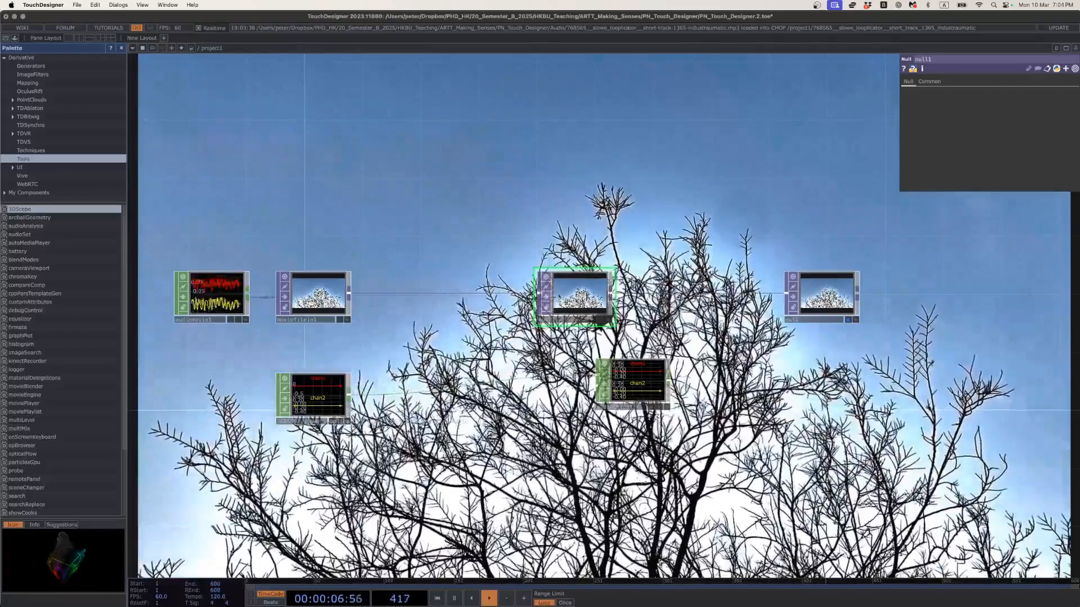
drag(569, 292, 527, 292)
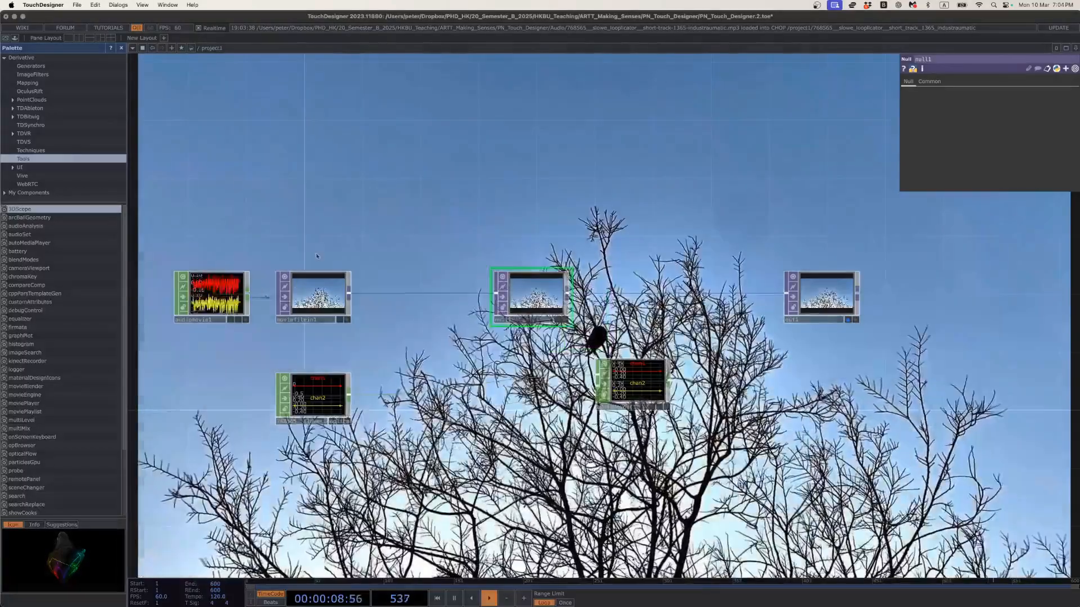
Add a Rectangle TOP above moviefilein1 and check moviefilein1's operator info for its resolution.
mouse_move(383, 333)
mouse_down()
mouse_move(417, 332)
mouse_move(387, 337)
mouse_up()
key(Tab)
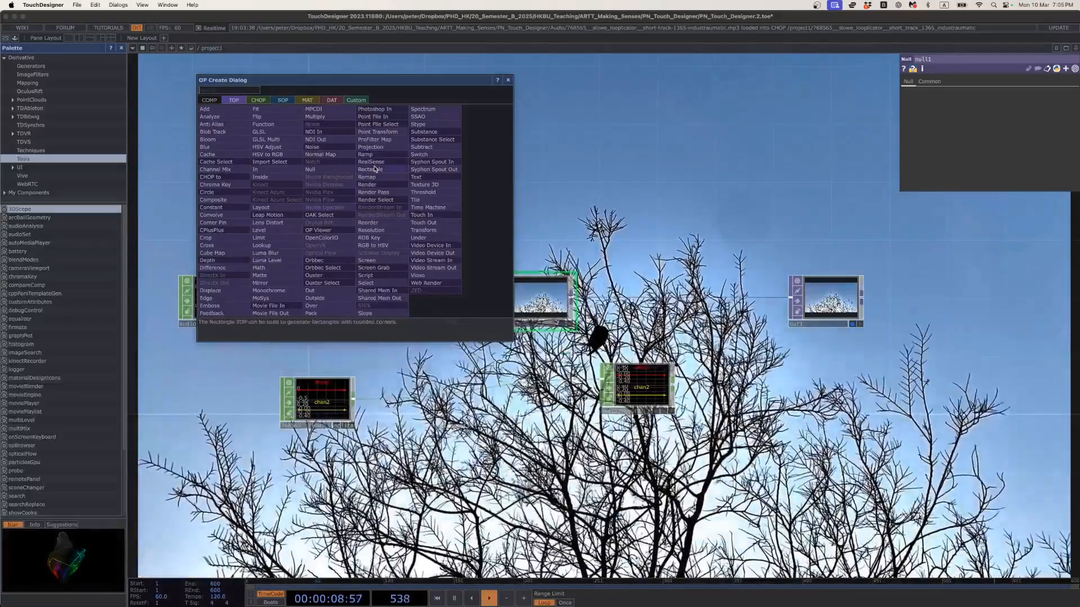
click(376, 174)
click(372, 221)
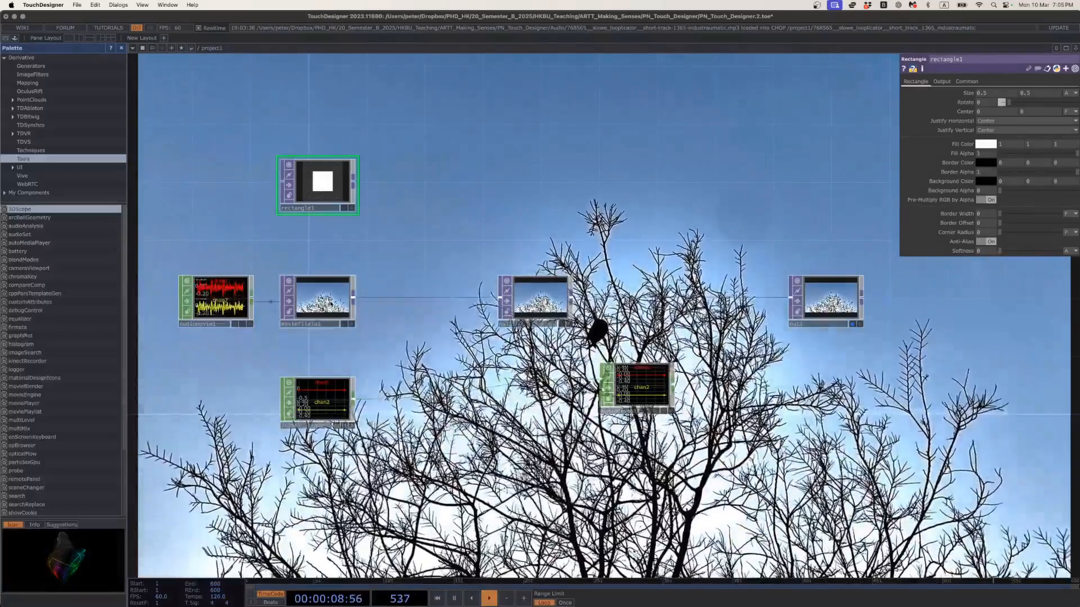
middle_click(330, 301)
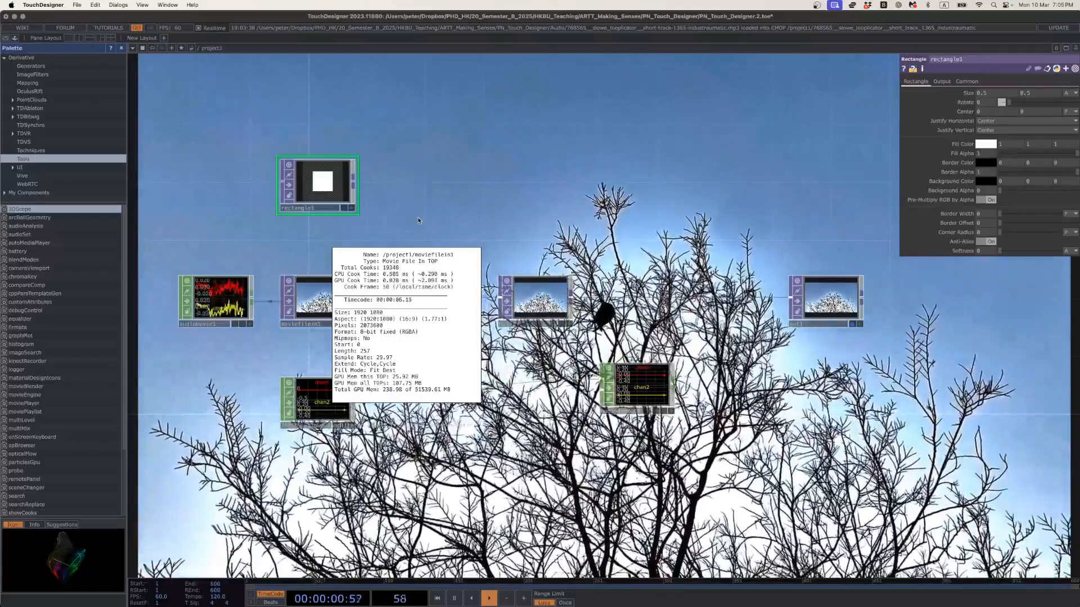
middle_drag(419, 220, 418, 222)
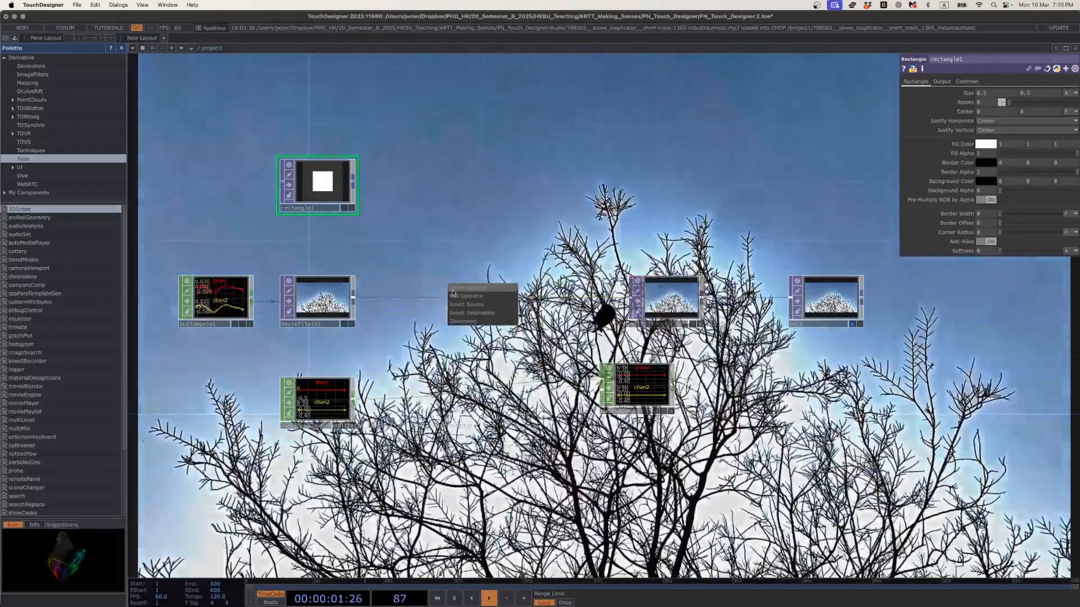
Insert a Fit TOP into the wire between moviefilein1 and null1.
click(454, 289)
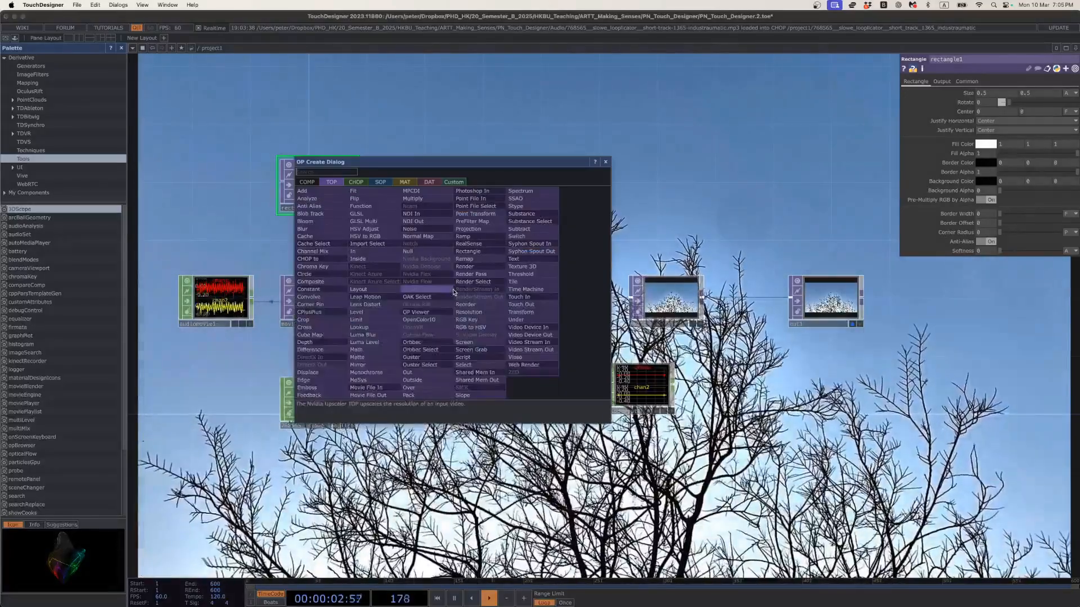
text(fit)
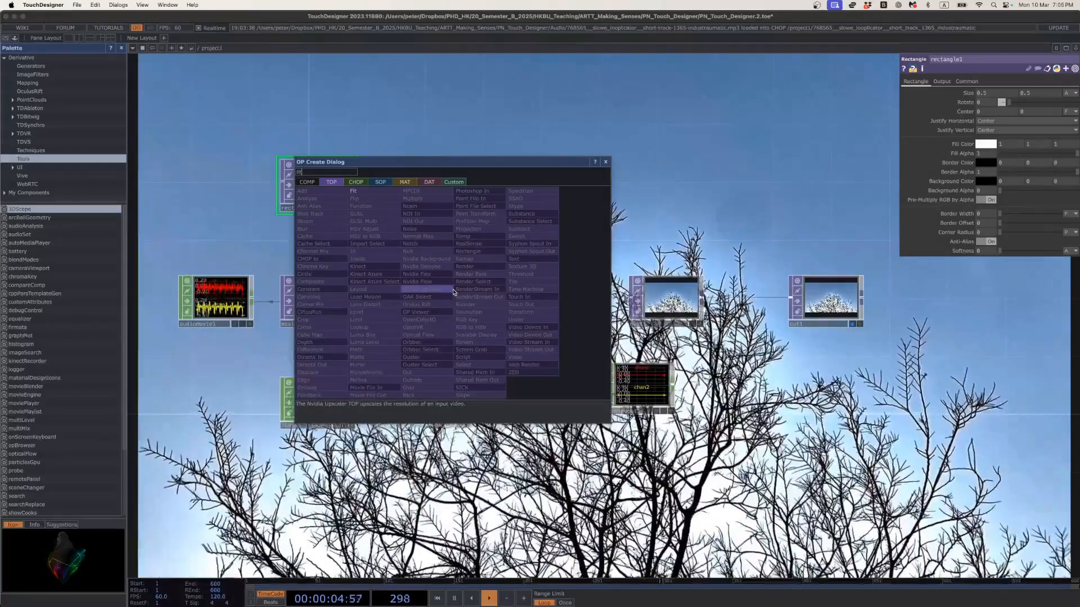
click(360, 190)
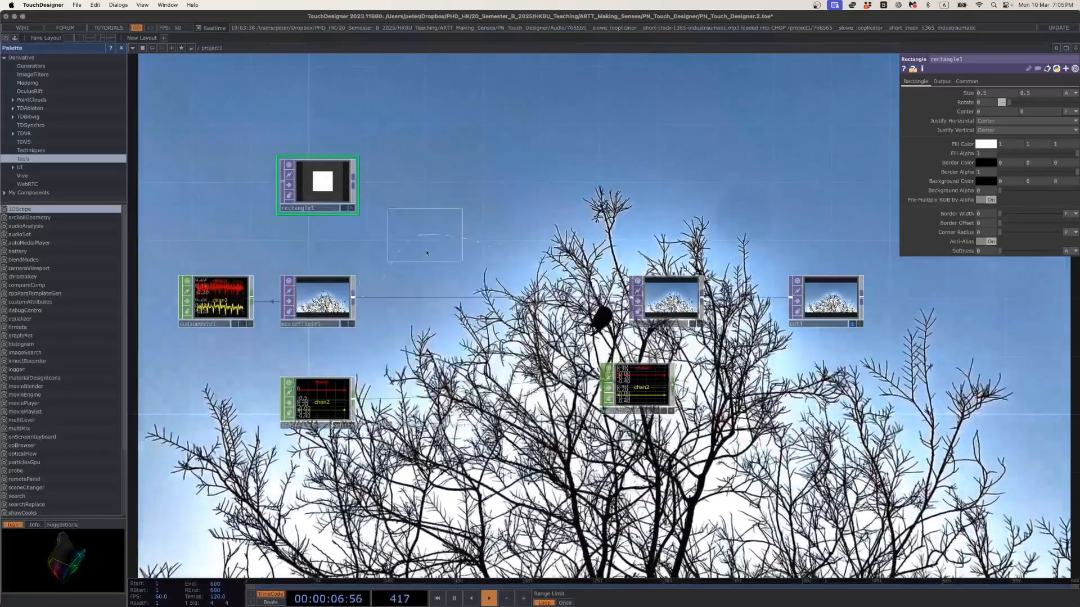
click(444, 299)
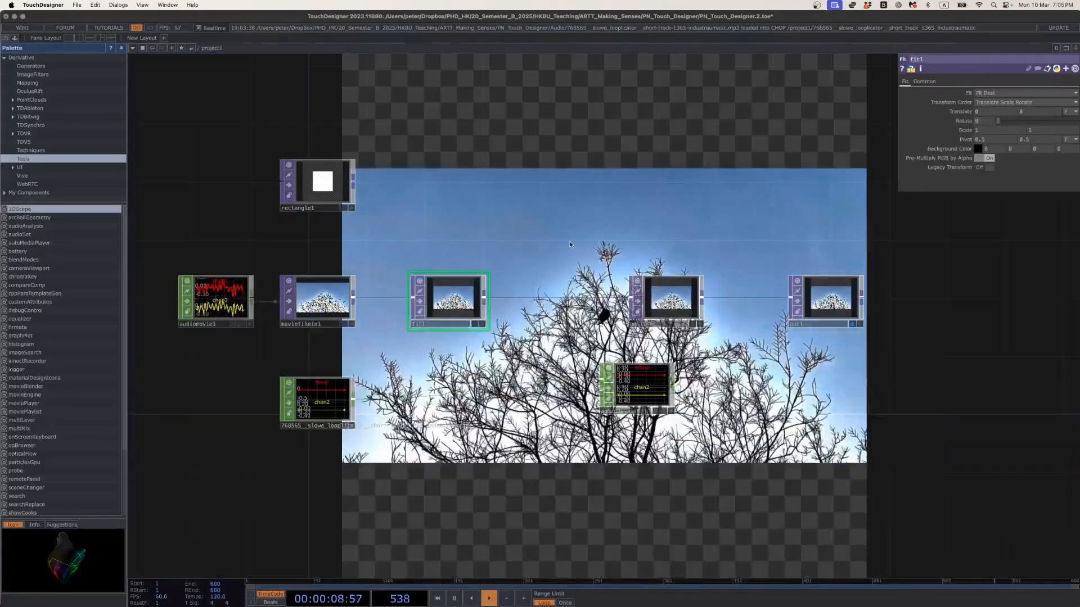
Set fit1's custom output resolution to the 1280 x 720 preset.
click(924, 81)
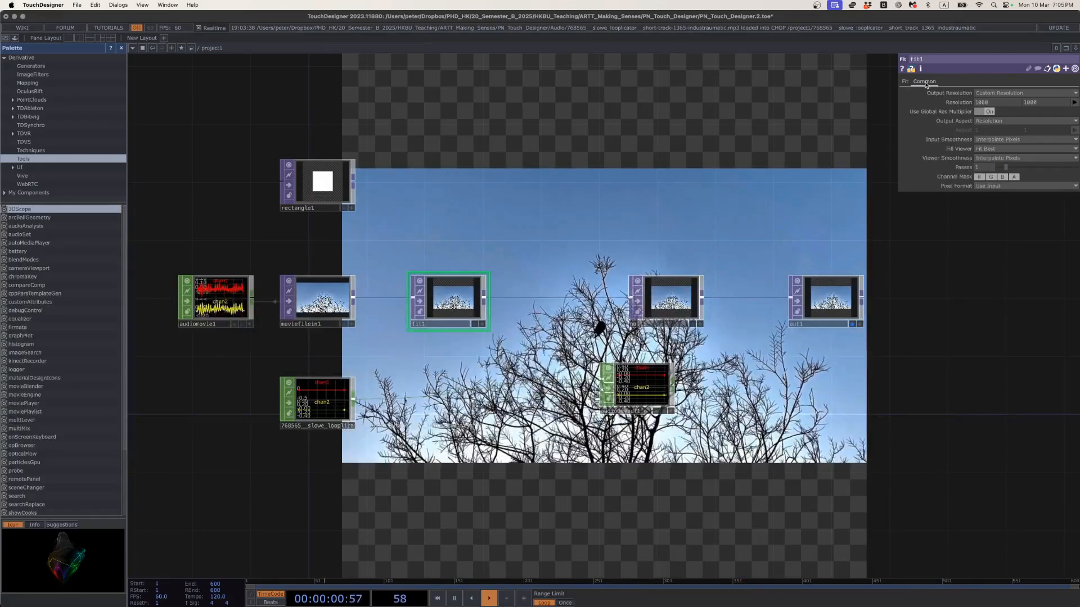
click(1075, 103)
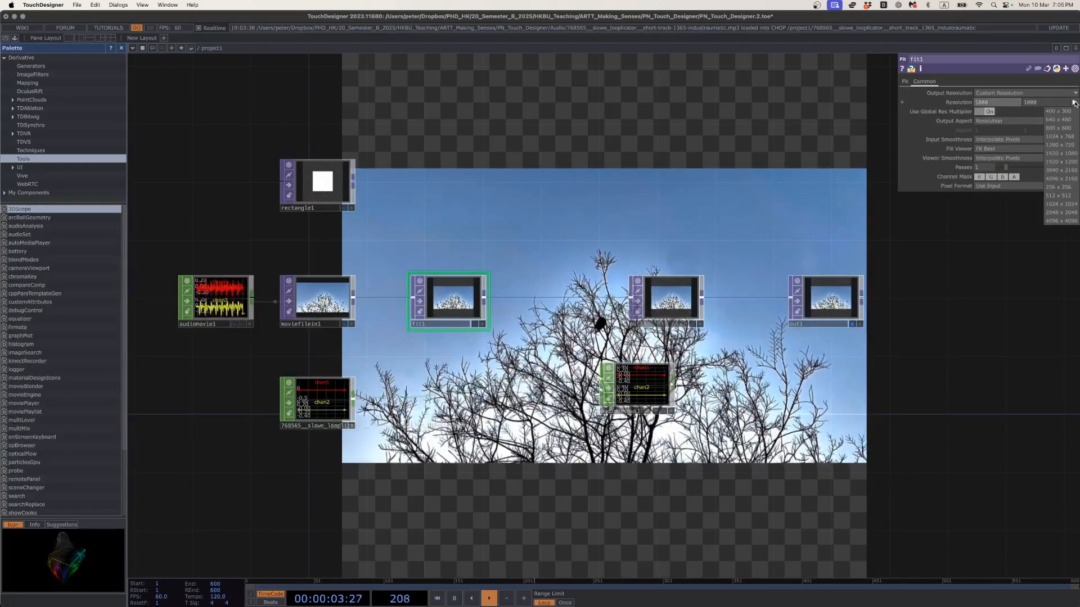
click(1061, 145)
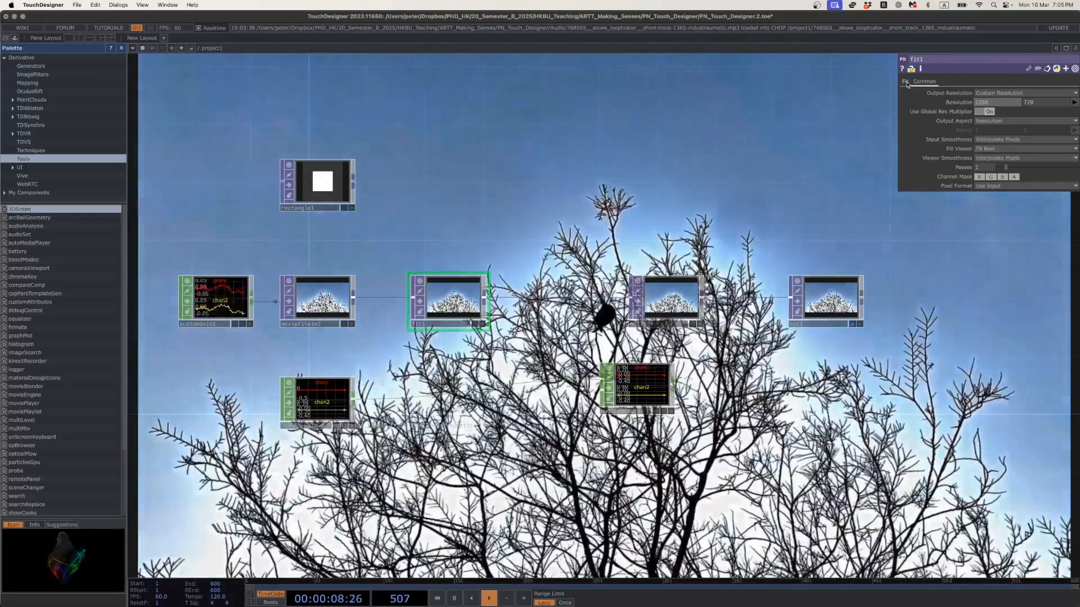
Try the Native Resolution fit mode on fit1 and return it to Fit Best.
click(905, 81)
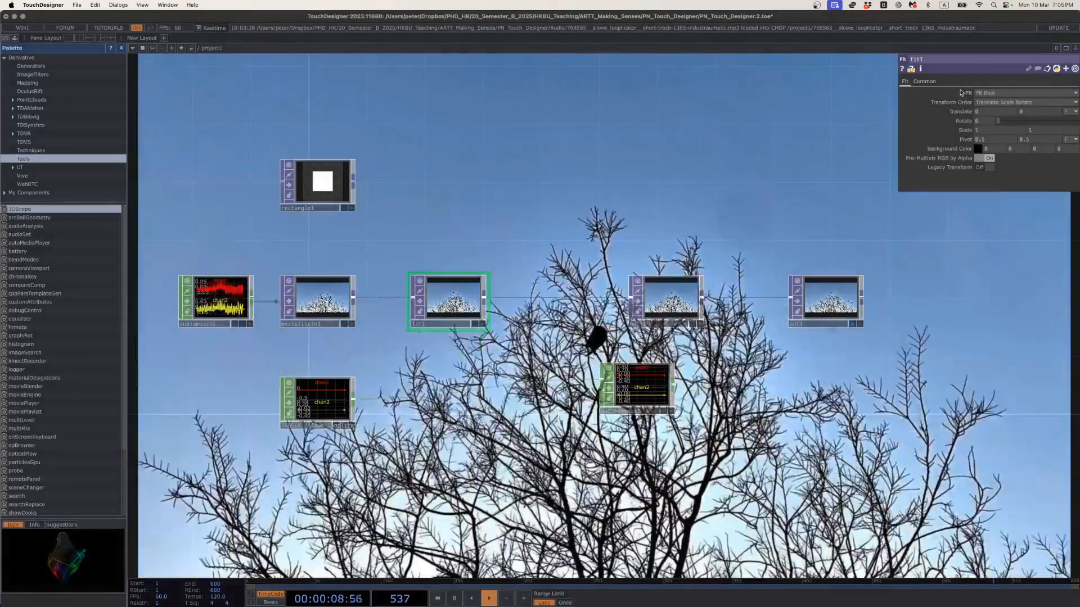
click(993, 93)
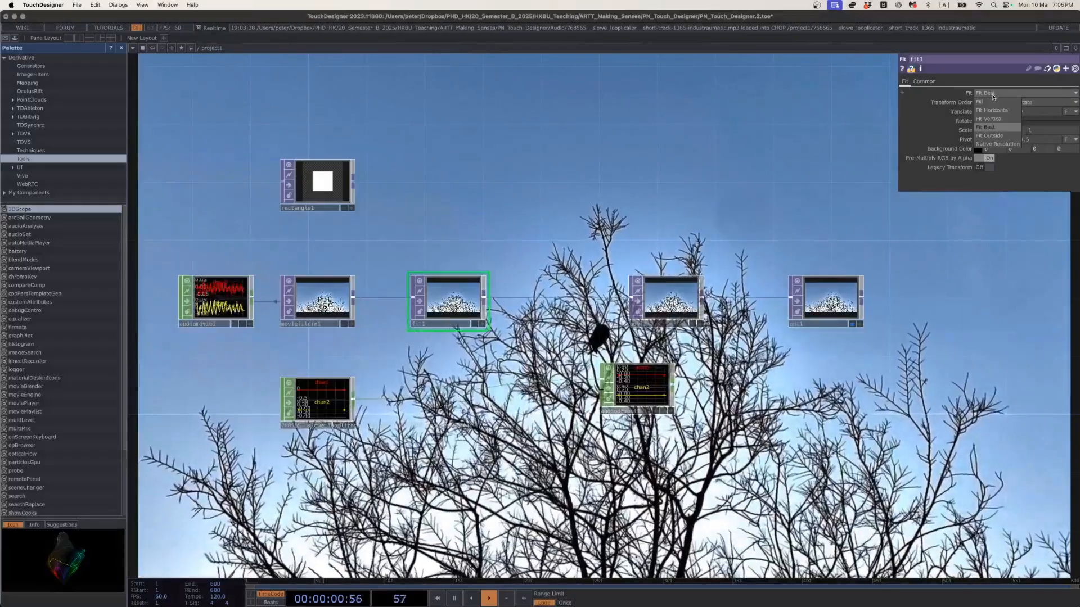
click(999, 145)
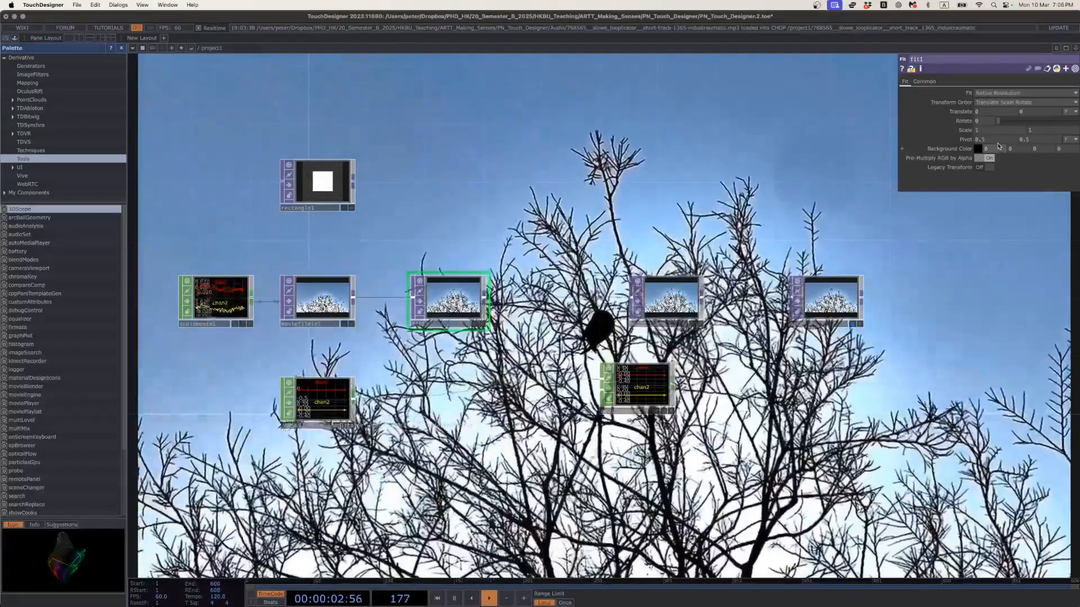
click(994, 94)
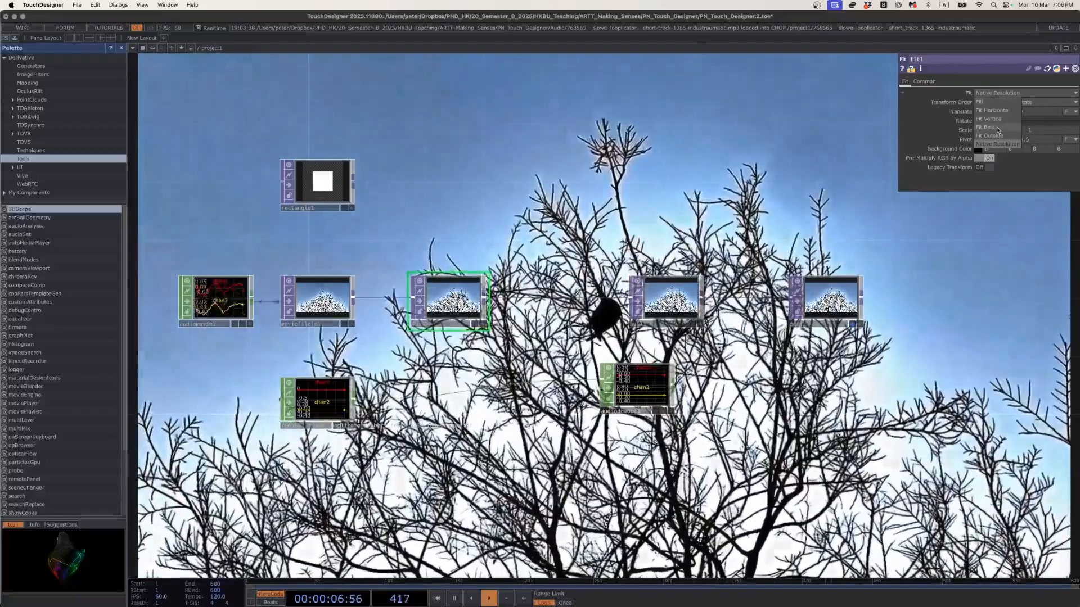
click(991, 127)
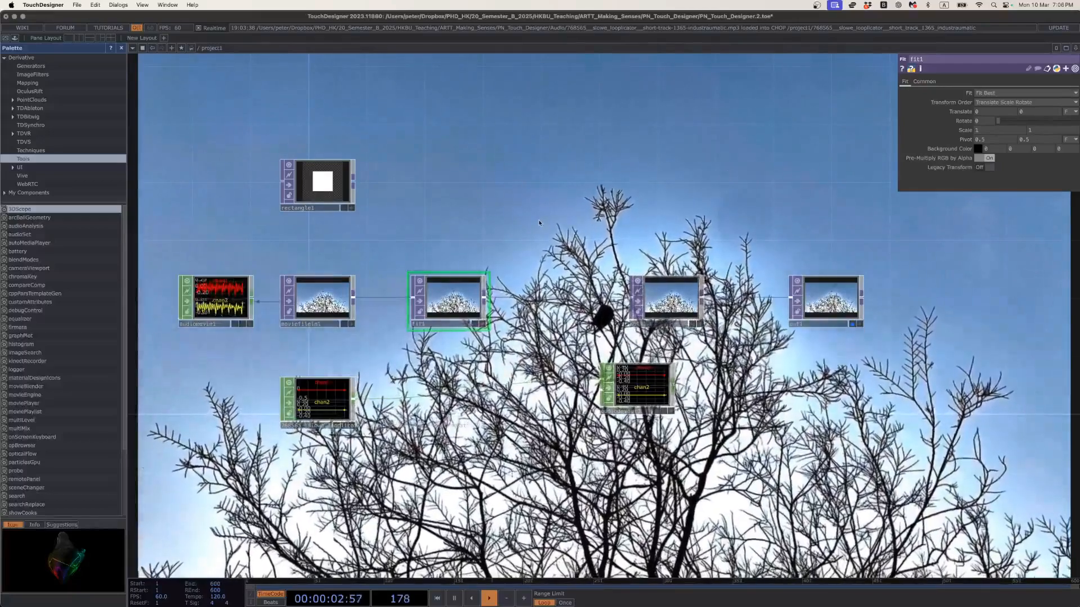
Check the resolution in the operator info of fit1, null1 and out1.
middle_click(481, 311)
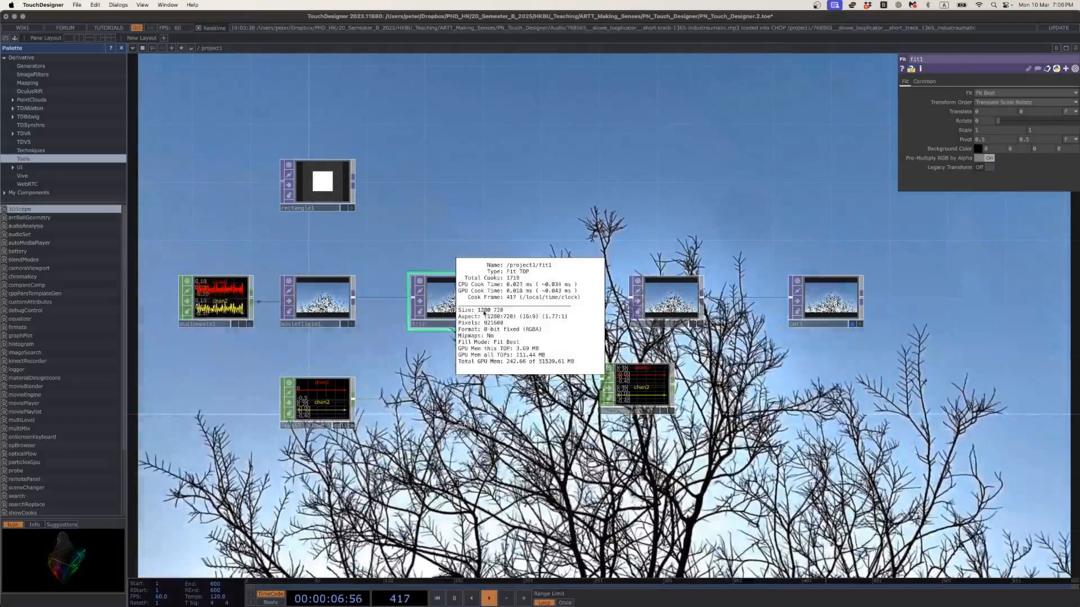
middle_click(692, 303)
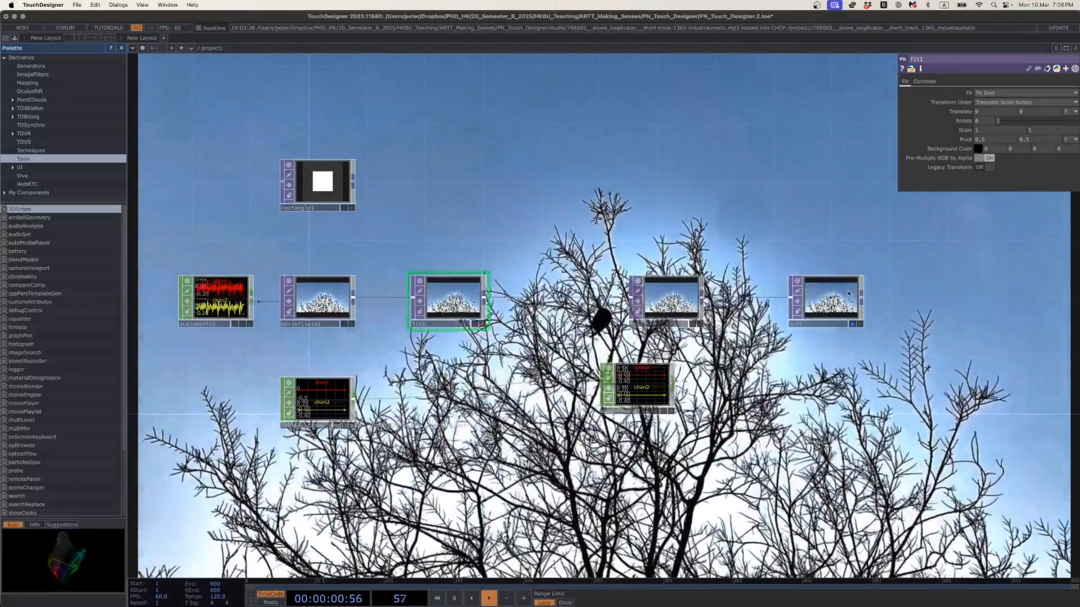
middle_click(816, 299)
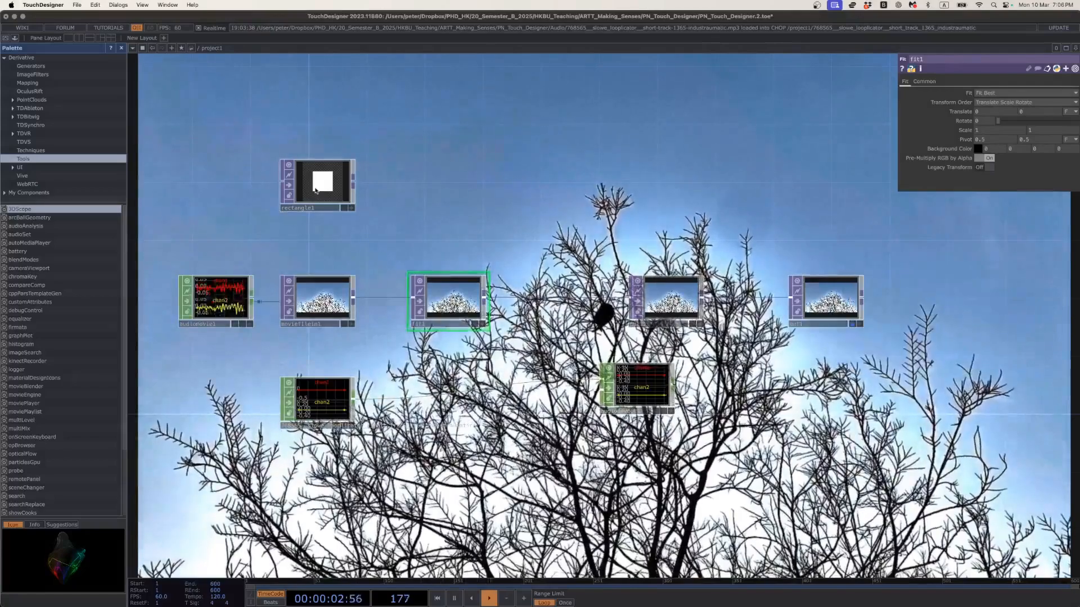
Move rectangle1 farther ahead in its row above the movie chain and set its resolution to 1280 x 720.
drag(322, 182, 231, 182)
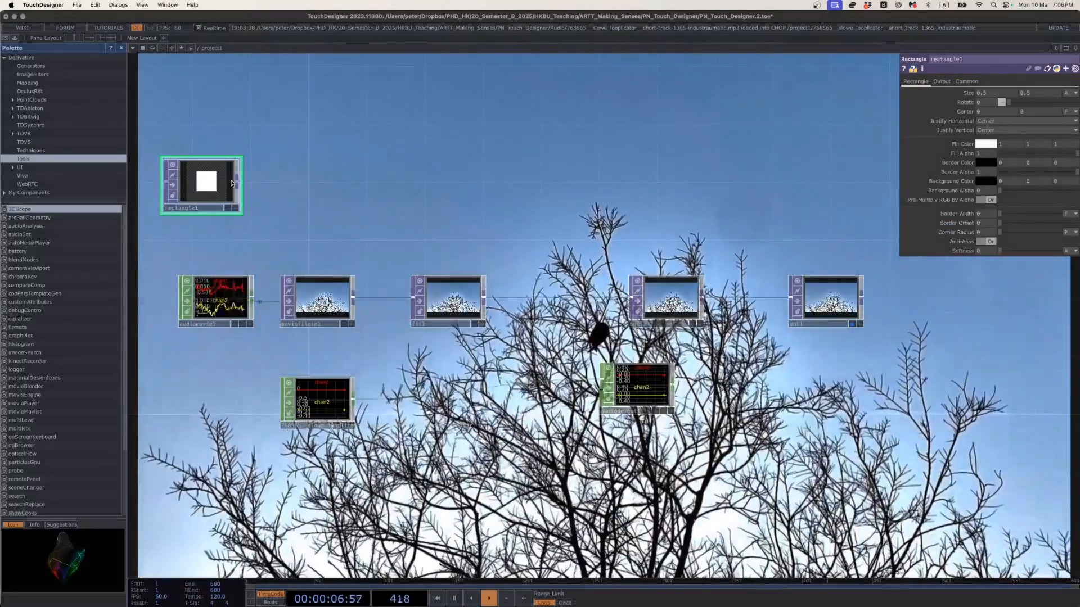
click(967, 81)
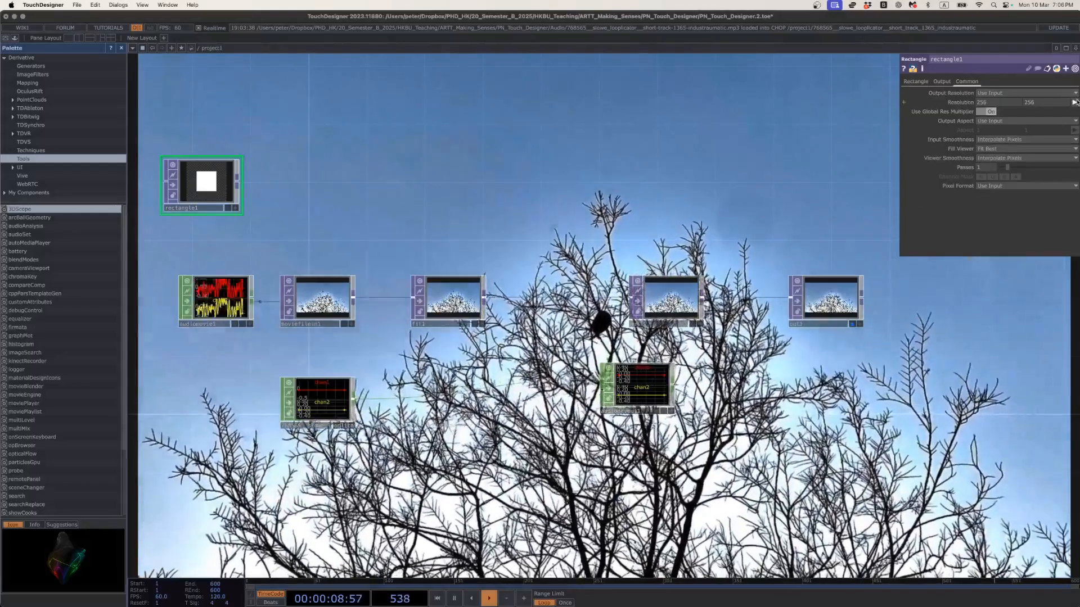
click(1075, 103)
click(1064, 145)
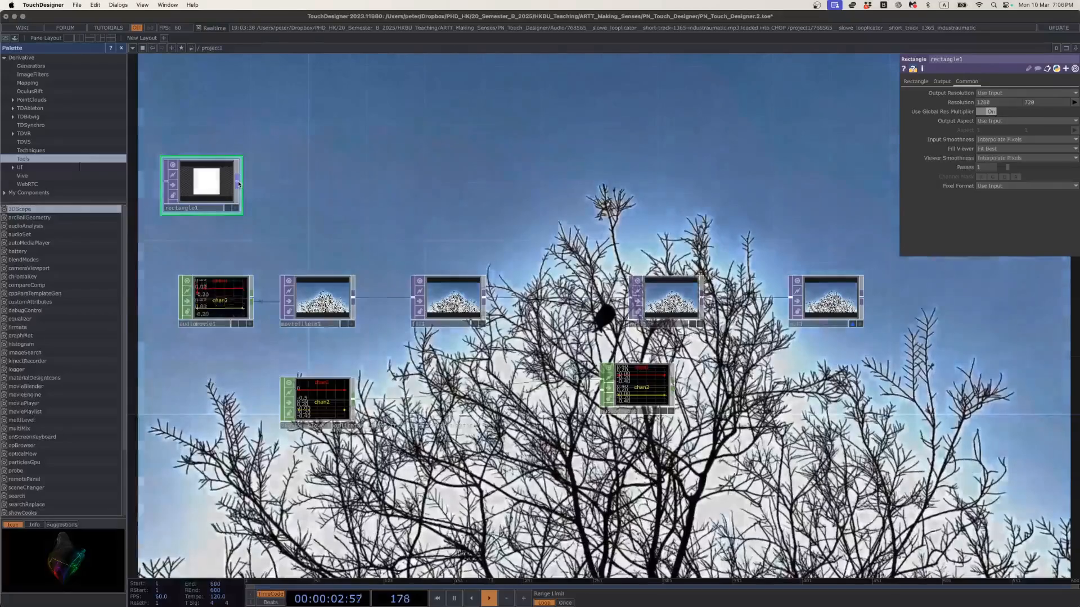
Append a Transform TOP to rectangle1 and a Null TOP after that Transform, all in one row.
right_click(238, 185)
text(trans)
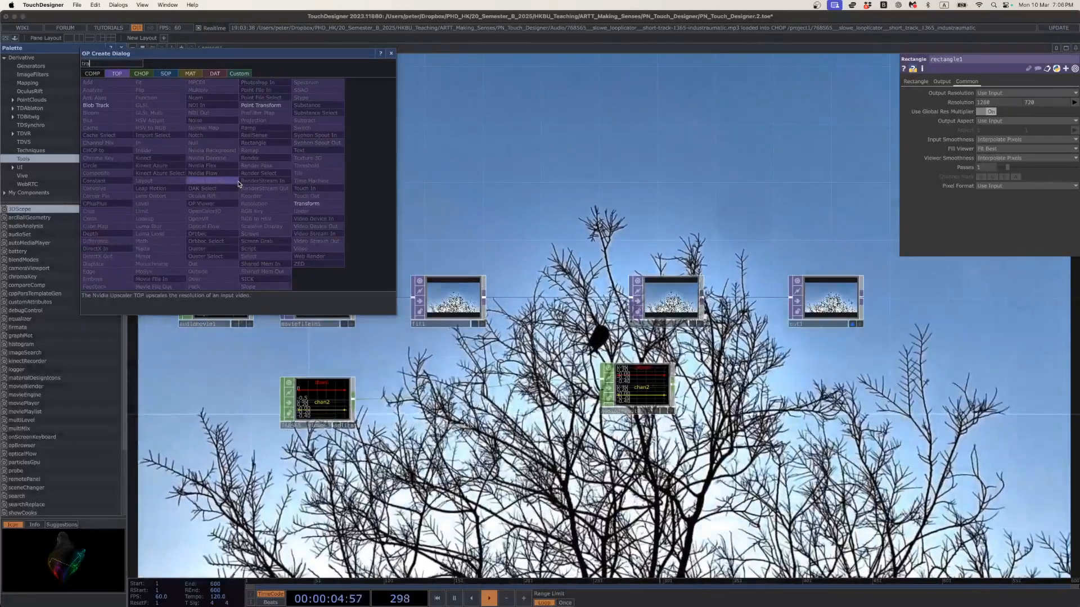
click(307, 204)
click(311, 186)
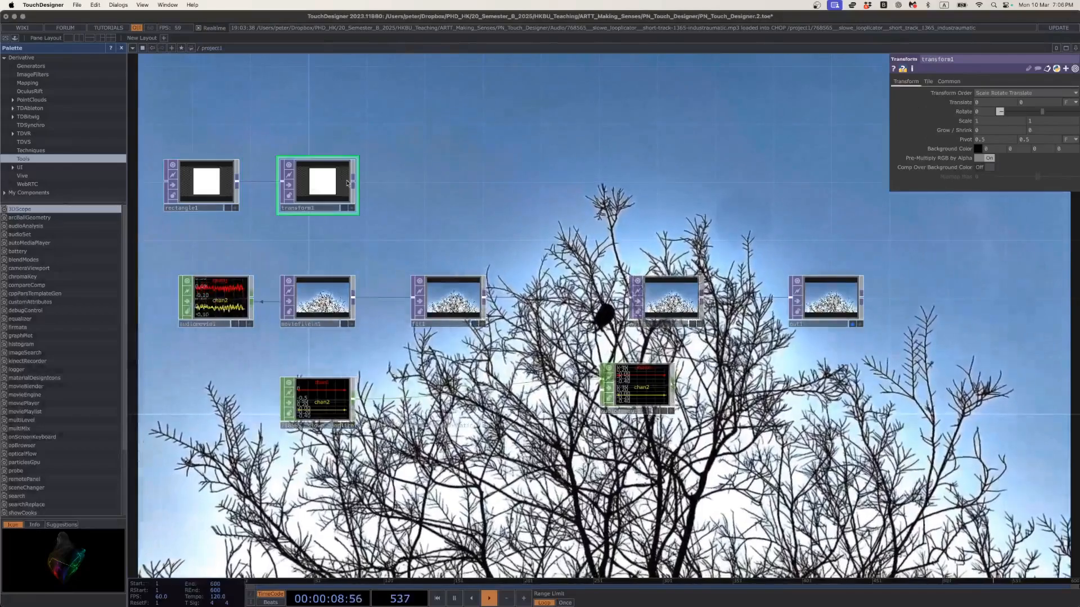
right_click(353, 181)
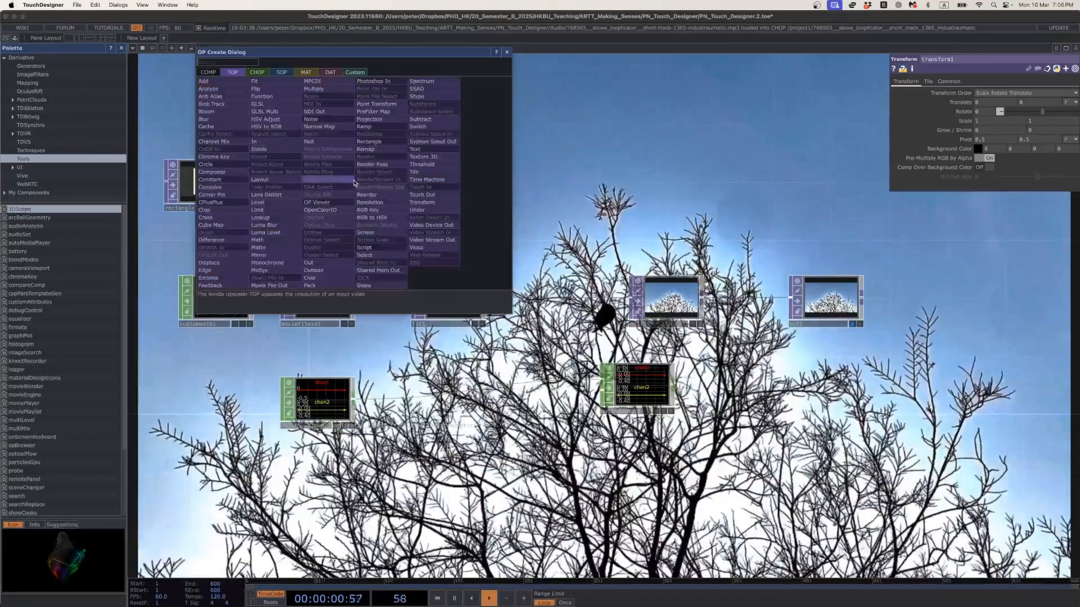
click(321, 145)
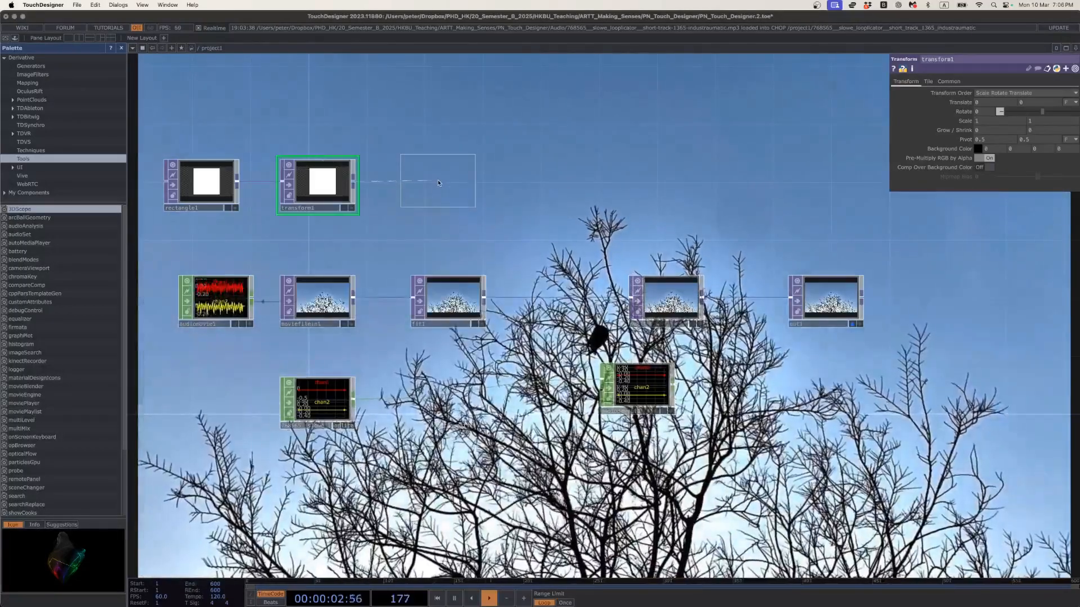
click(438, 184)
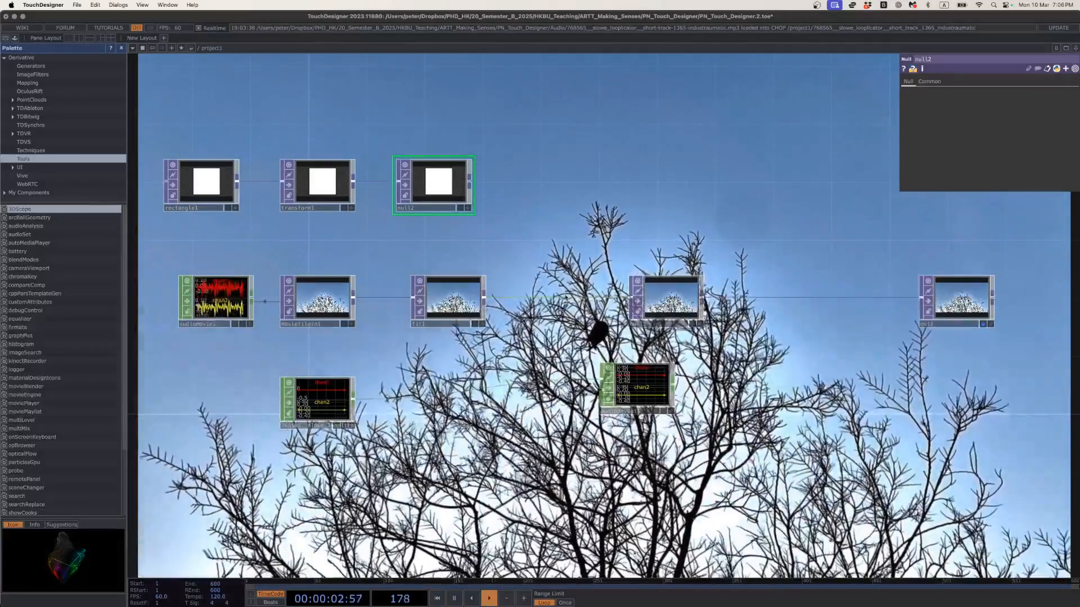
Insert a Composite TOP between fit1 and null1, placing it slightly above the movie chain.
right_click(566, 298)
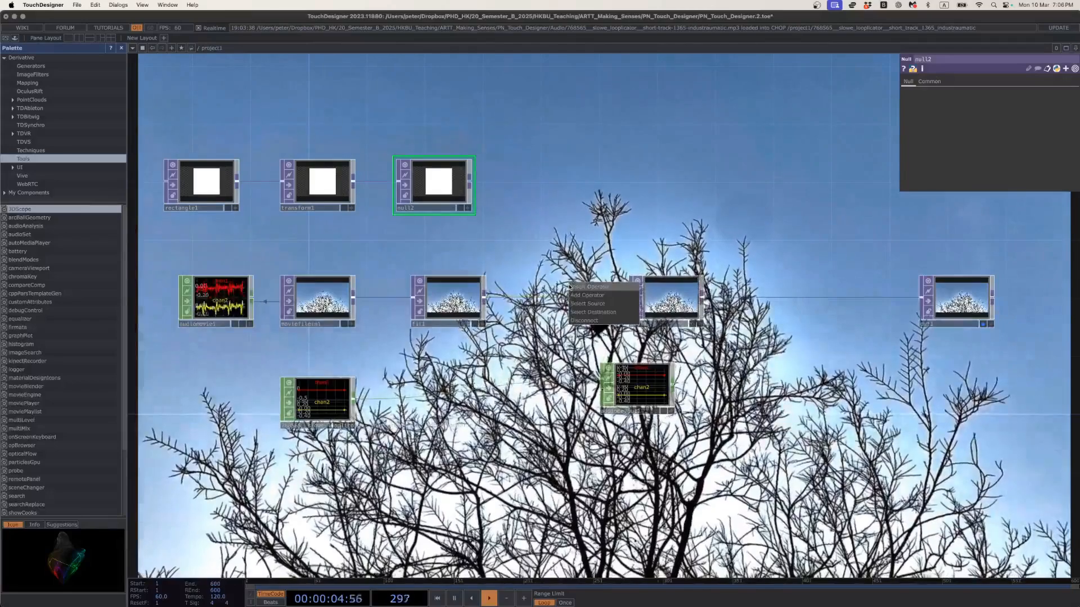
click(585, 287)
text(comp)
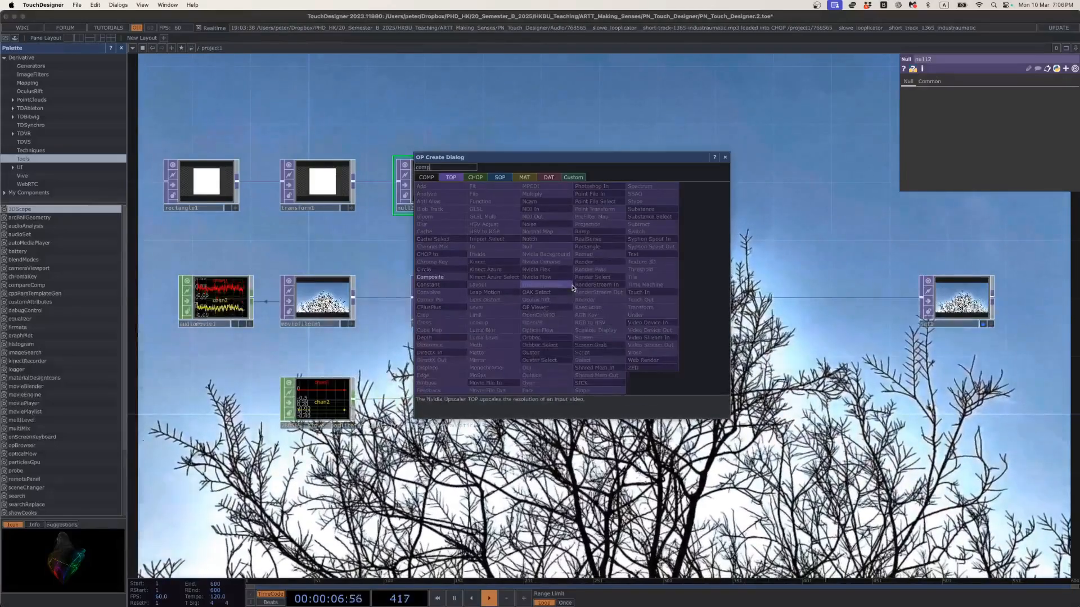
text(o)
key(Return)
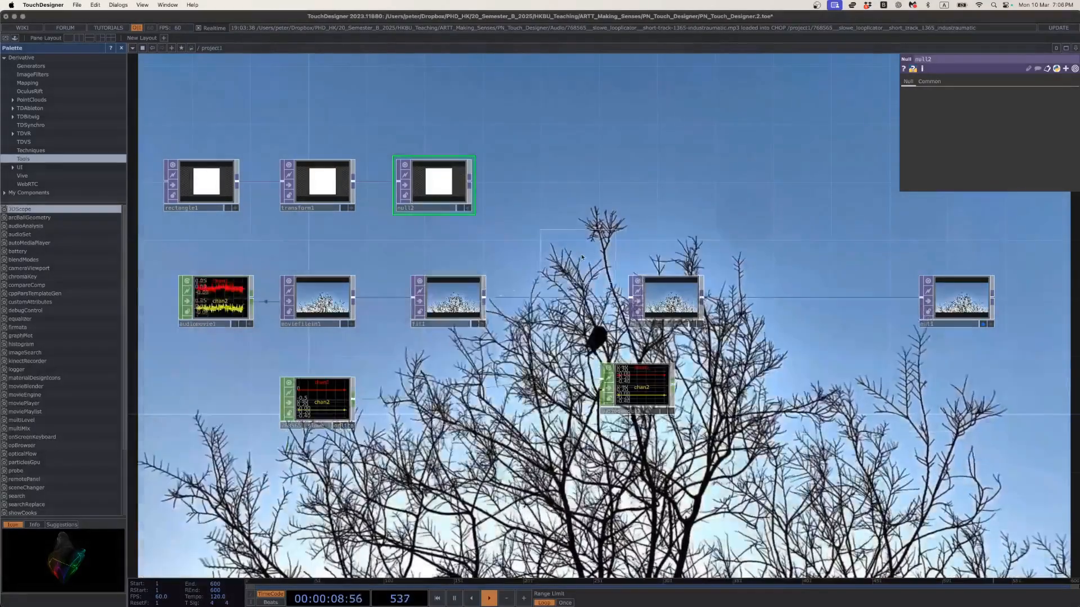
click(564, 243)
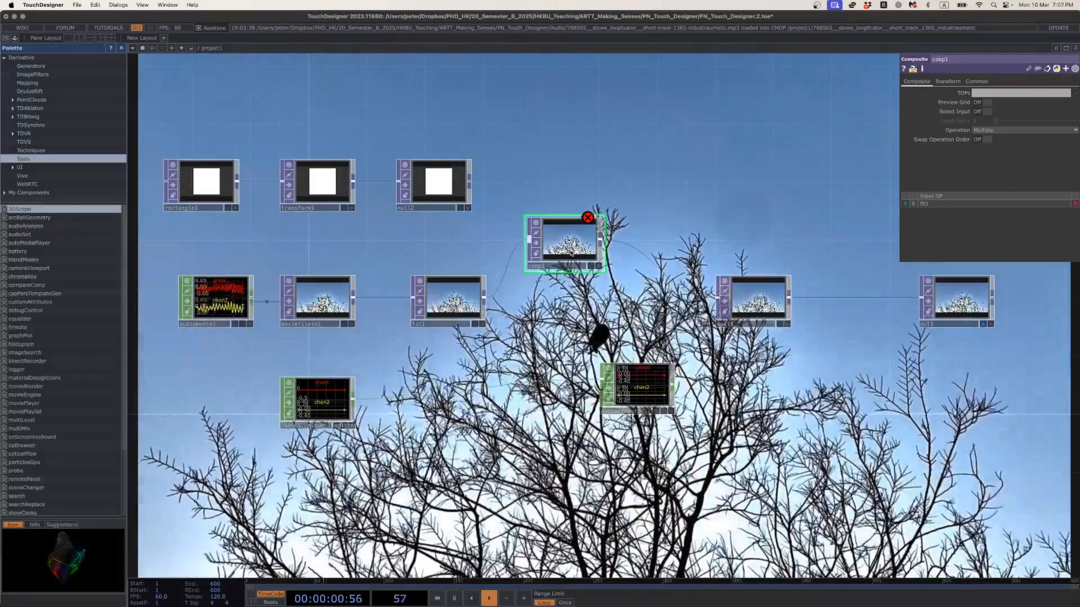
drag(557, 238, 589, 239)
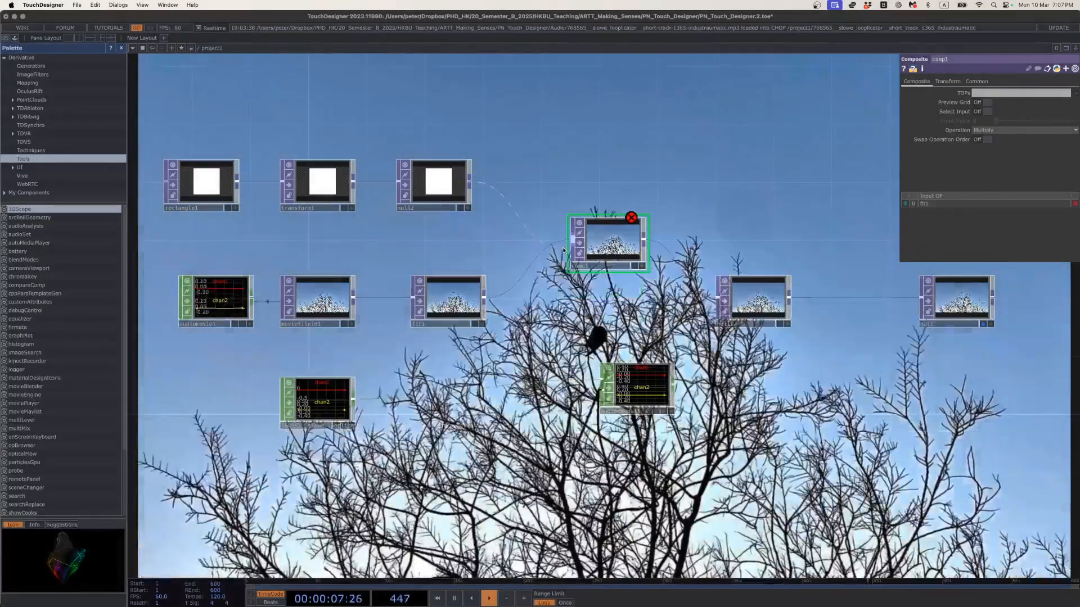
Connect null2 as the second input of comp1 and set the composite operation to Over.
click(564, 249)
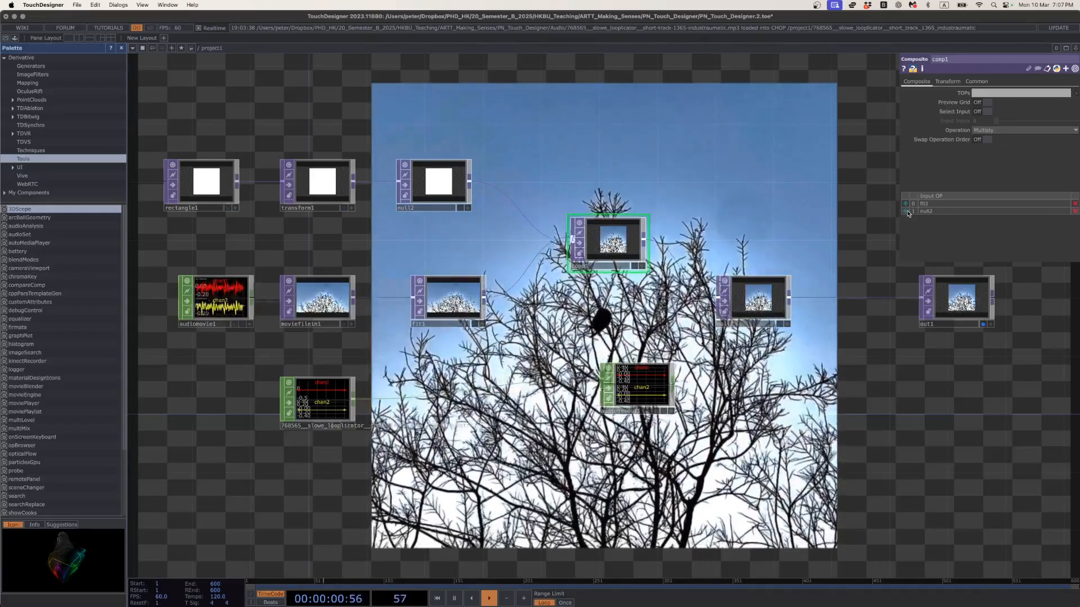
click(997, 132)
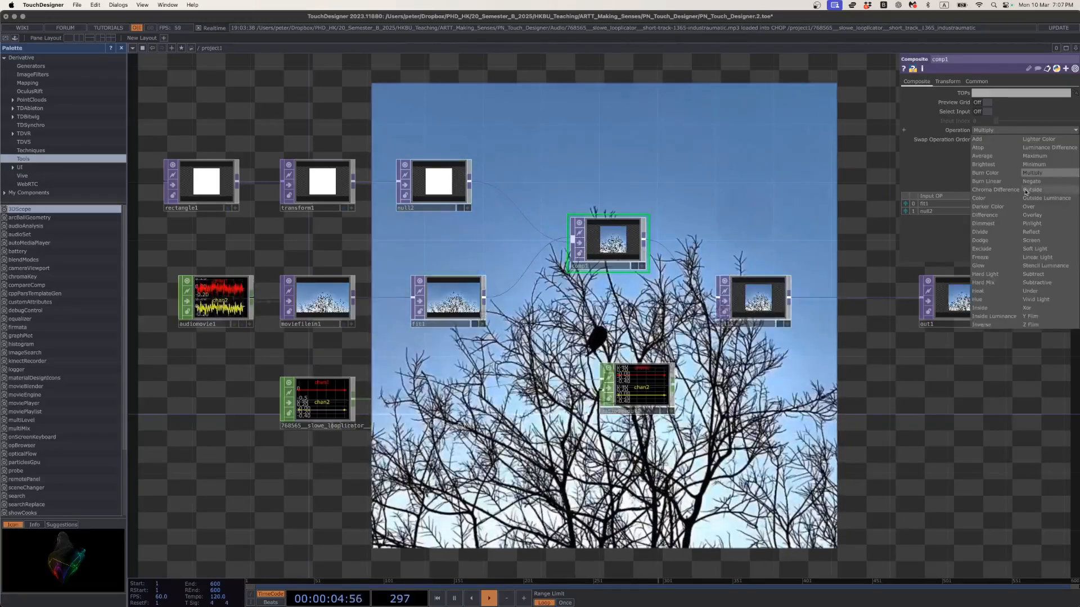
click(1029, 206)
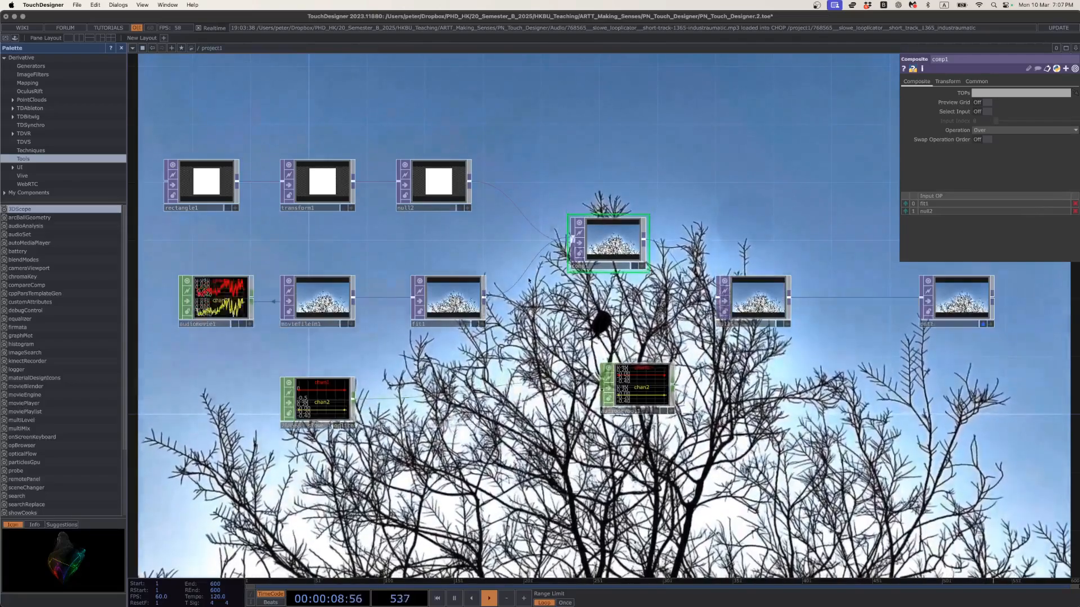
Reorder comp1's inputs so that null2 comes first and fit1 second, placing the rectangle over the movie.
click(478, 300)
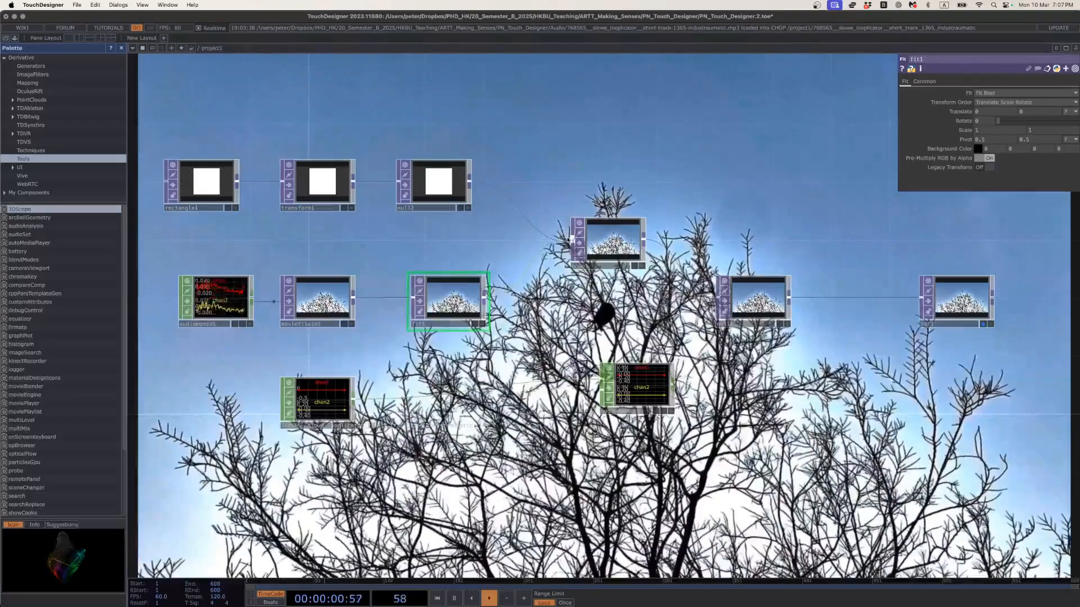
click(572, 238)
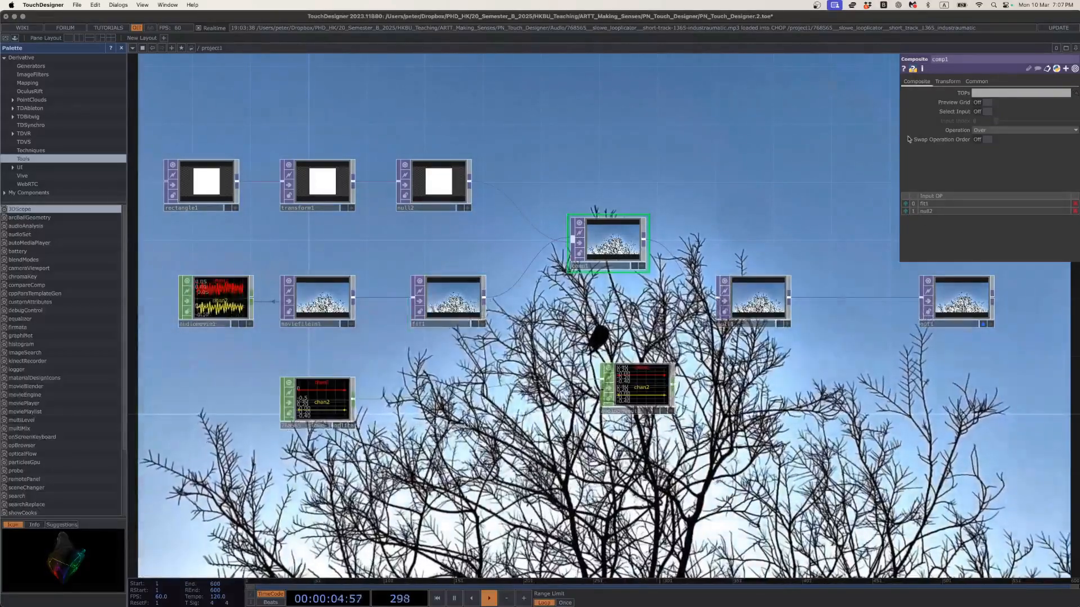
click(906, 212)
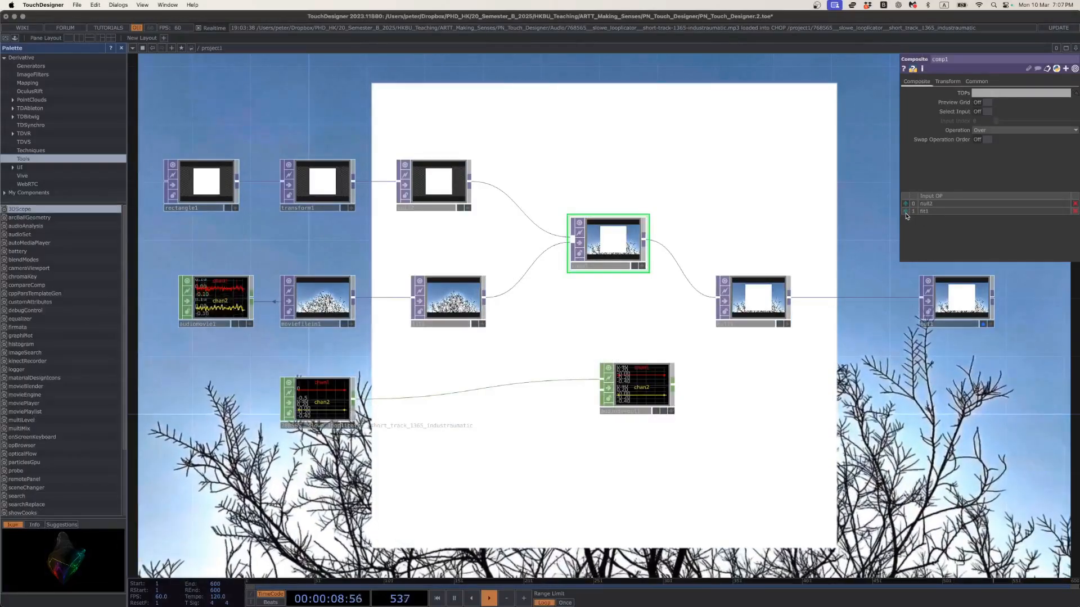
click(905, 213)
click(906, 213)
click(905, 213)
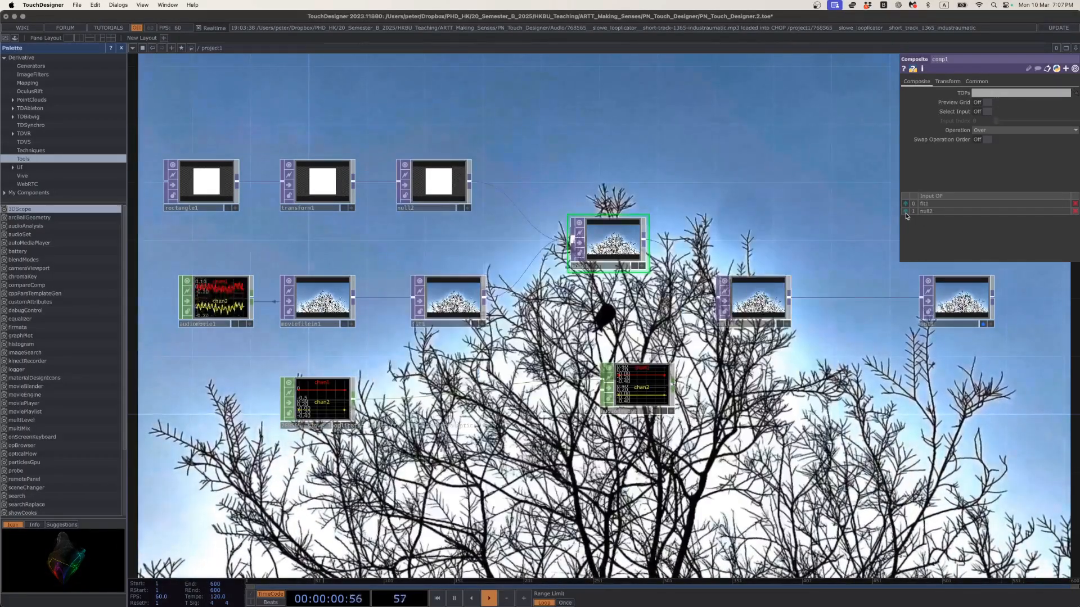
click(905, 214)
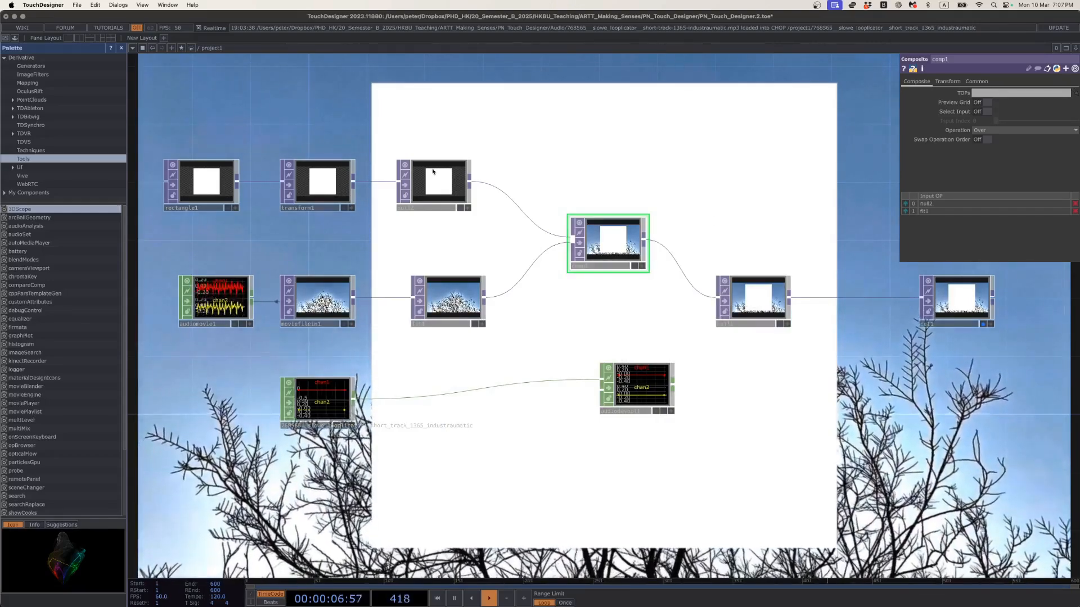
Set both scale values of transform1 to 0.5 to shrink the rectangle evenly.
click(325, 181)
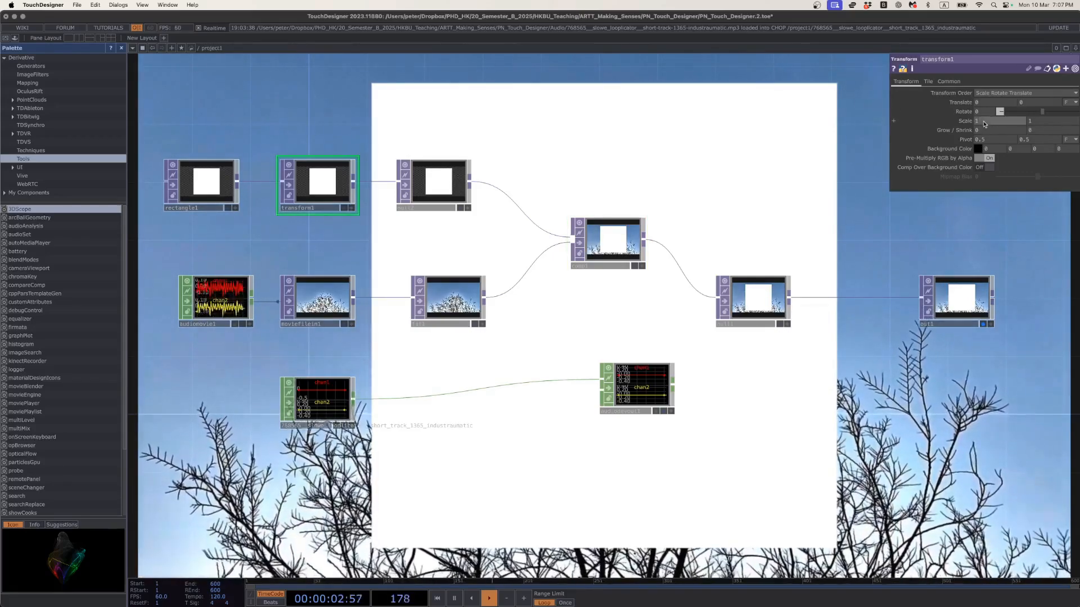
key(Return)
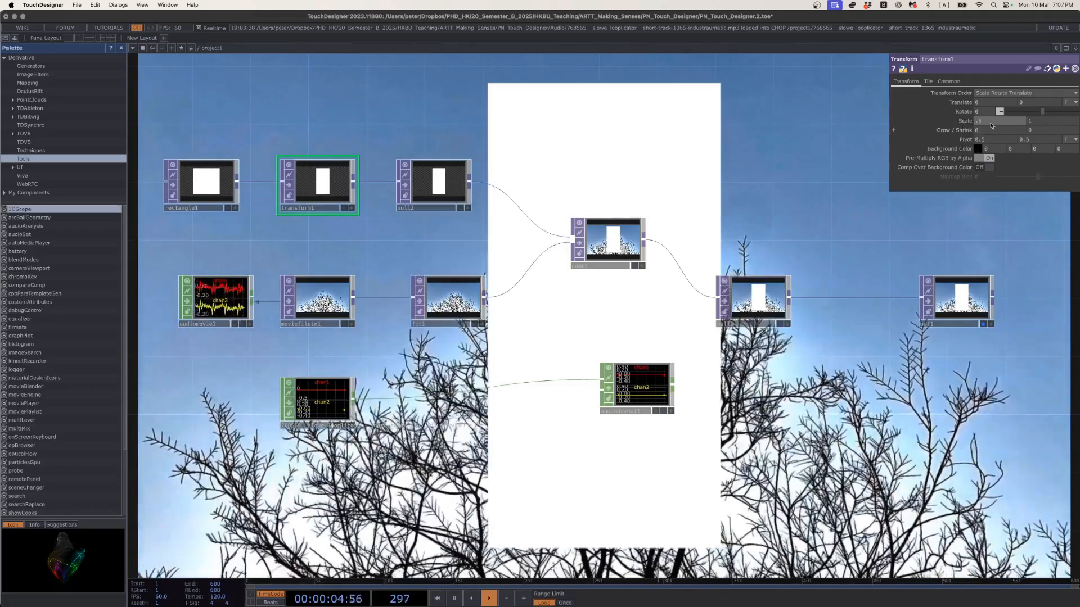
drag(1038, 123, 1022, 125)
text(.5)
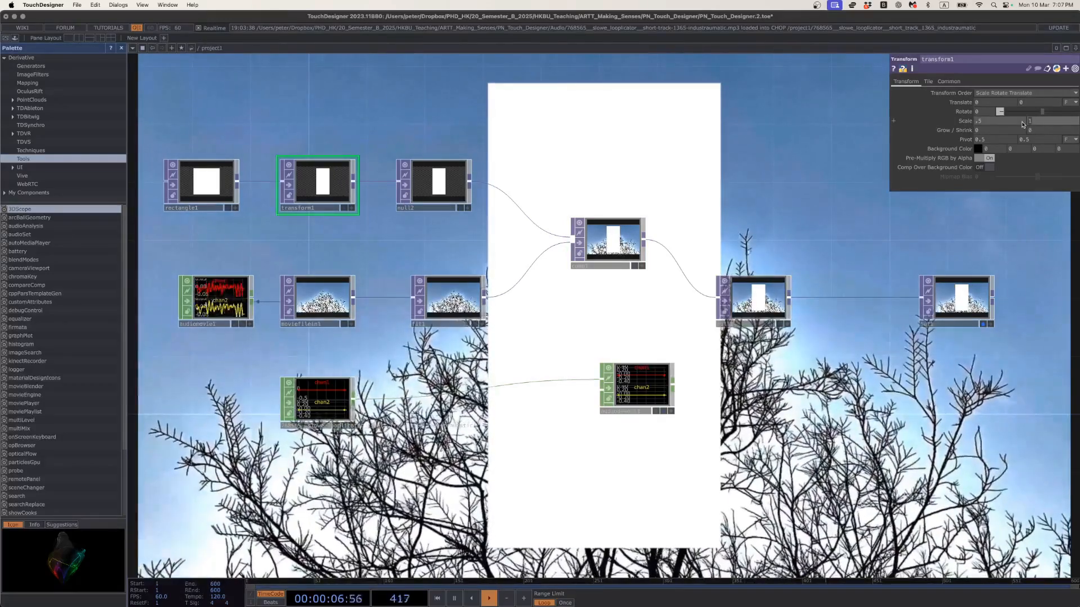
key(Return)
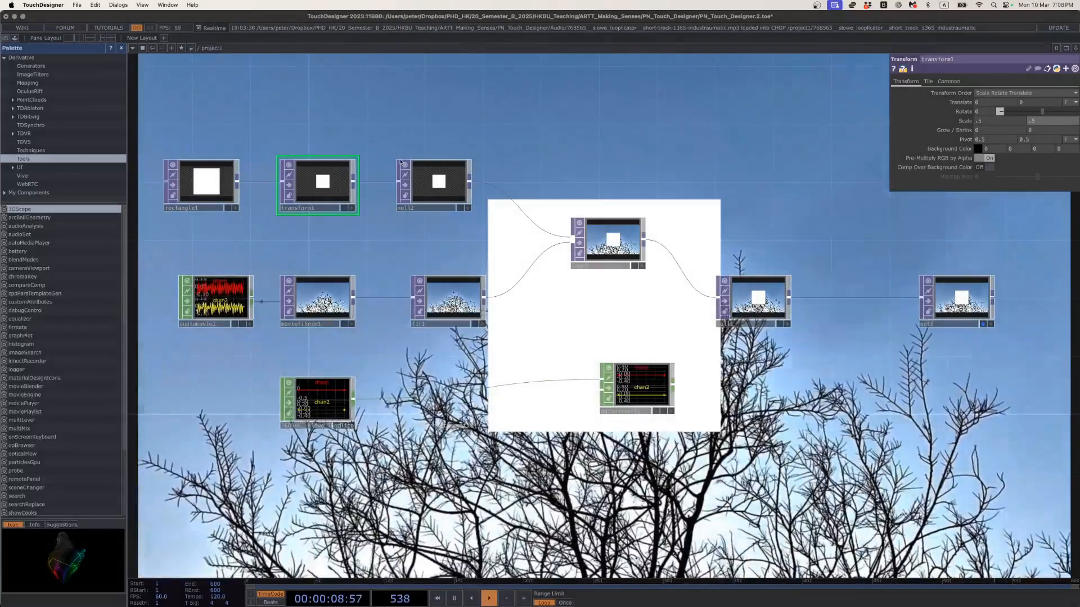
Try yellow, green and turquoise as the fill color of rectangle1 and return it to white.
click(189, 177)
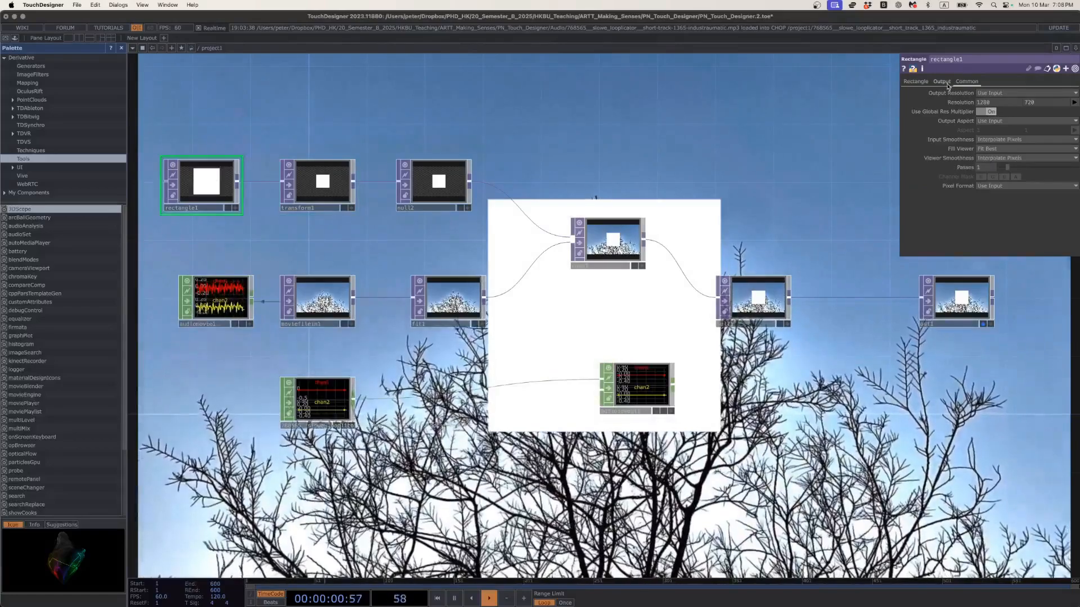
click(915, 82)
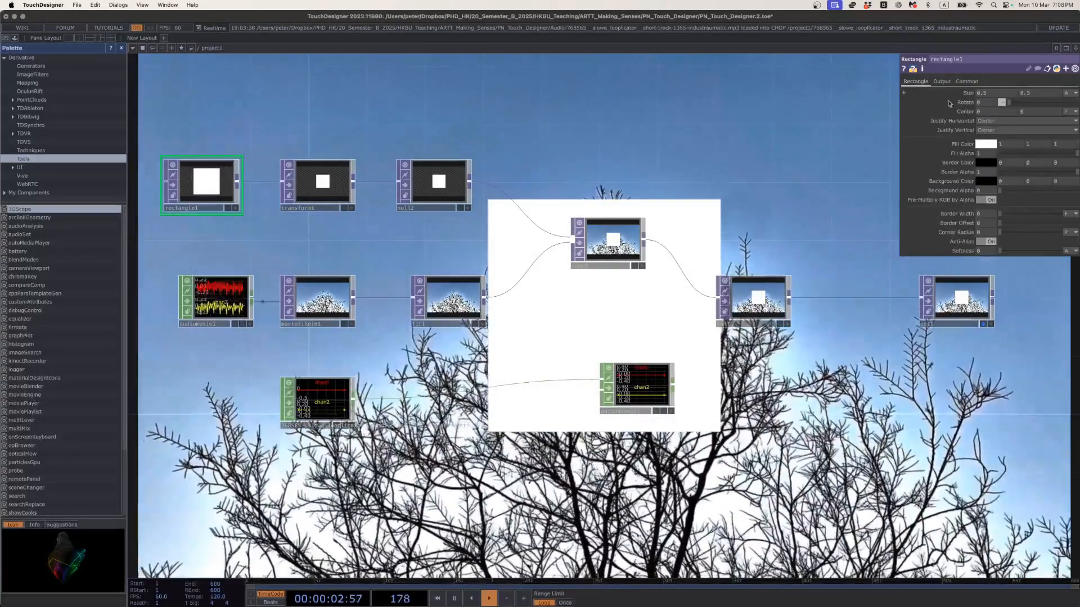
click(987, 145)
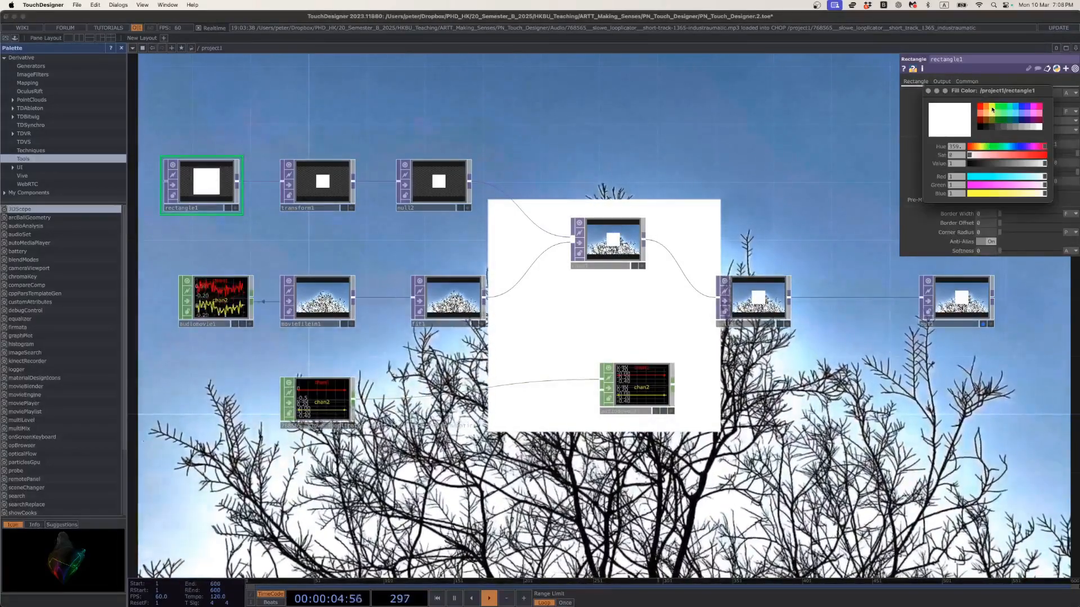
click(992, 110)
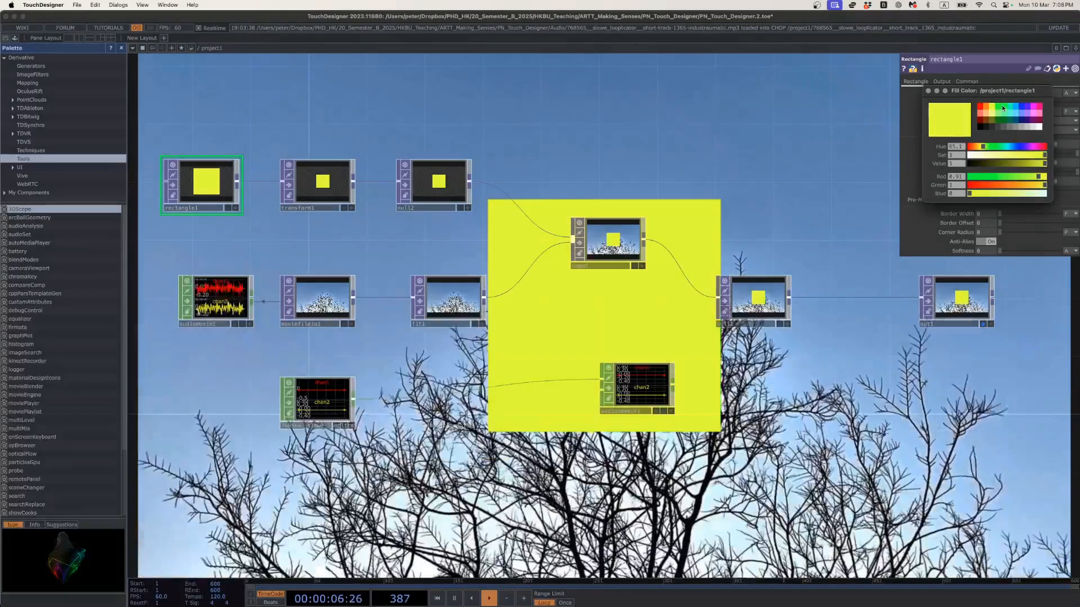
click(1011, 109)
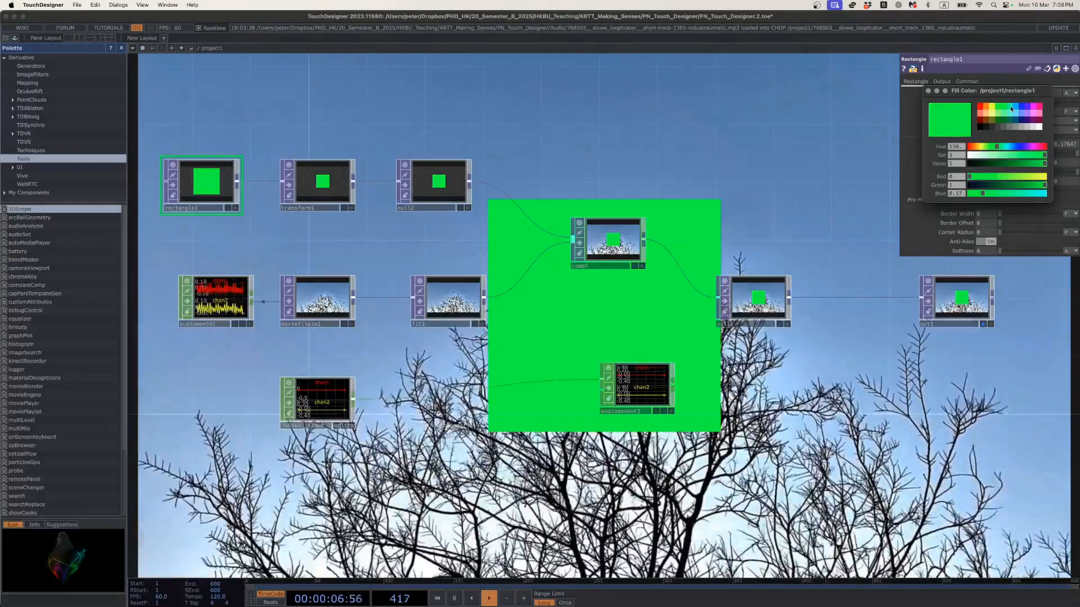
click(1024, 110)
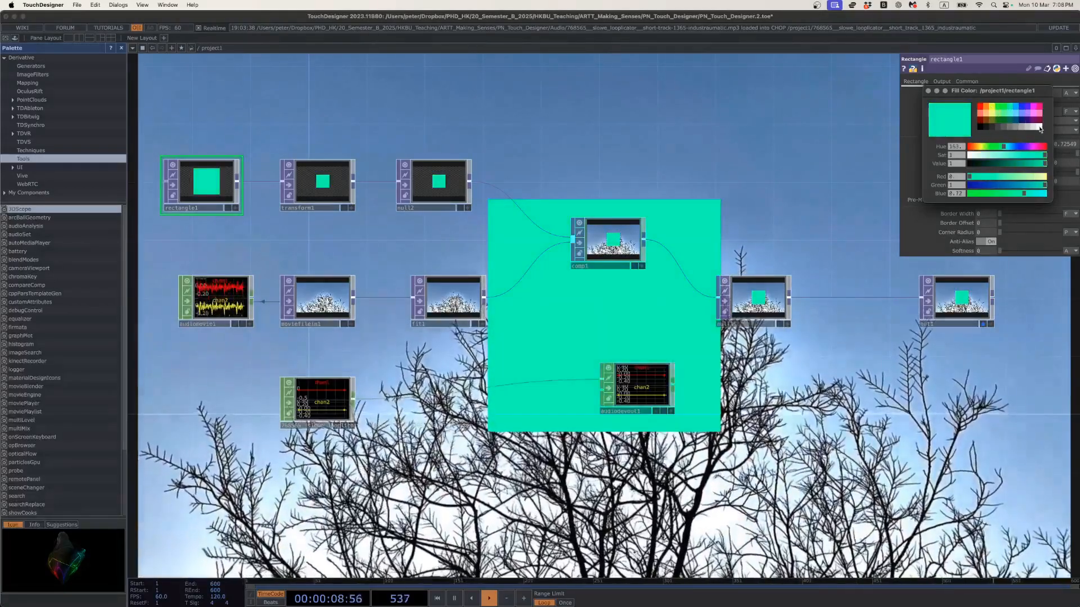
click(1039, 127)
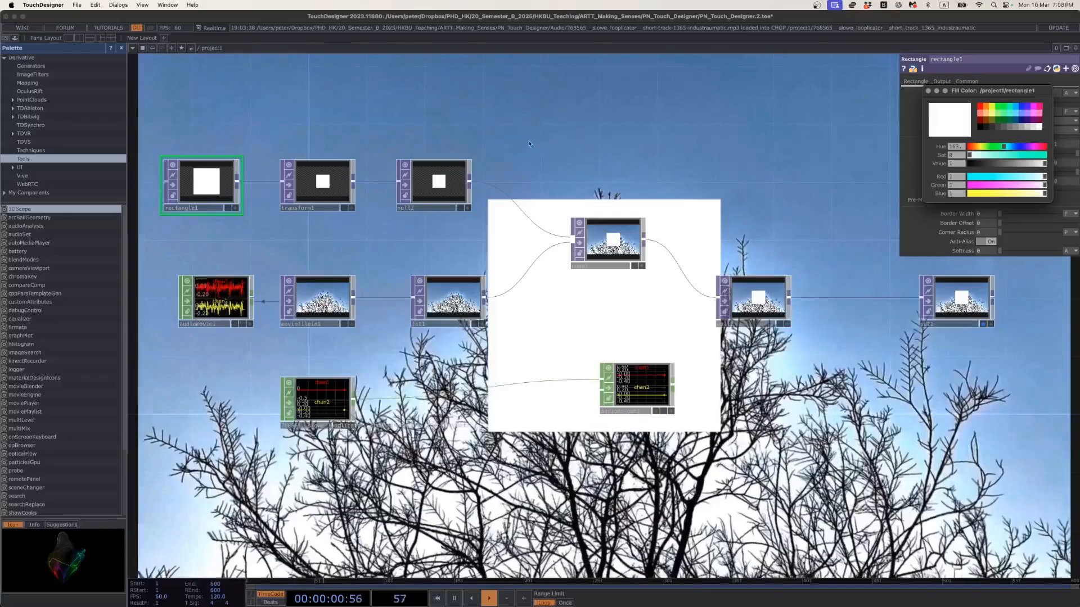
Try the Add and Average composite operations on comp1.
click(302, 178)
click(435, 180)
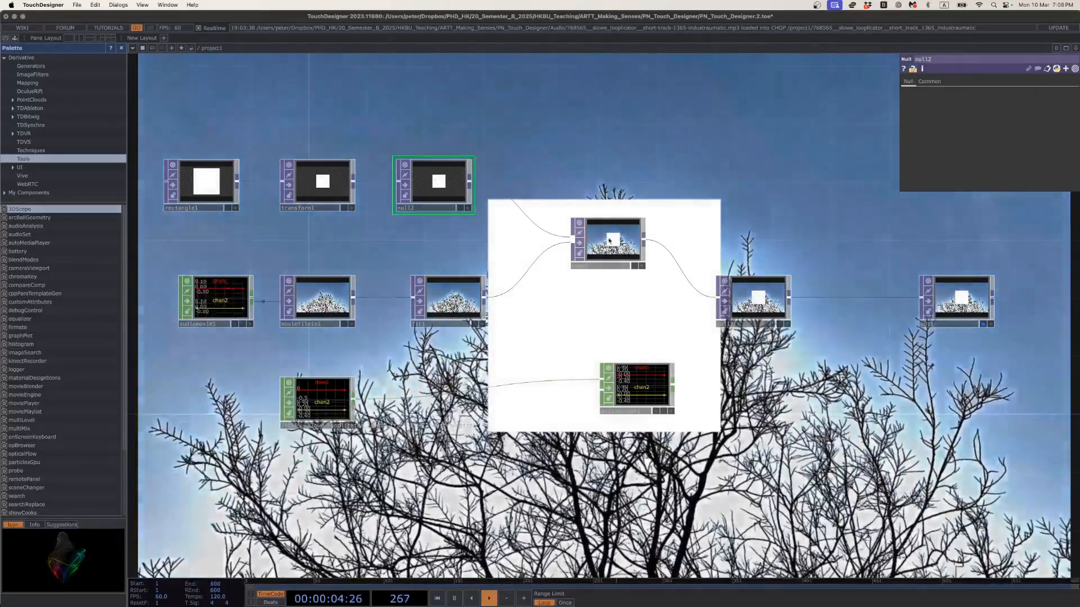
click(597, 256)
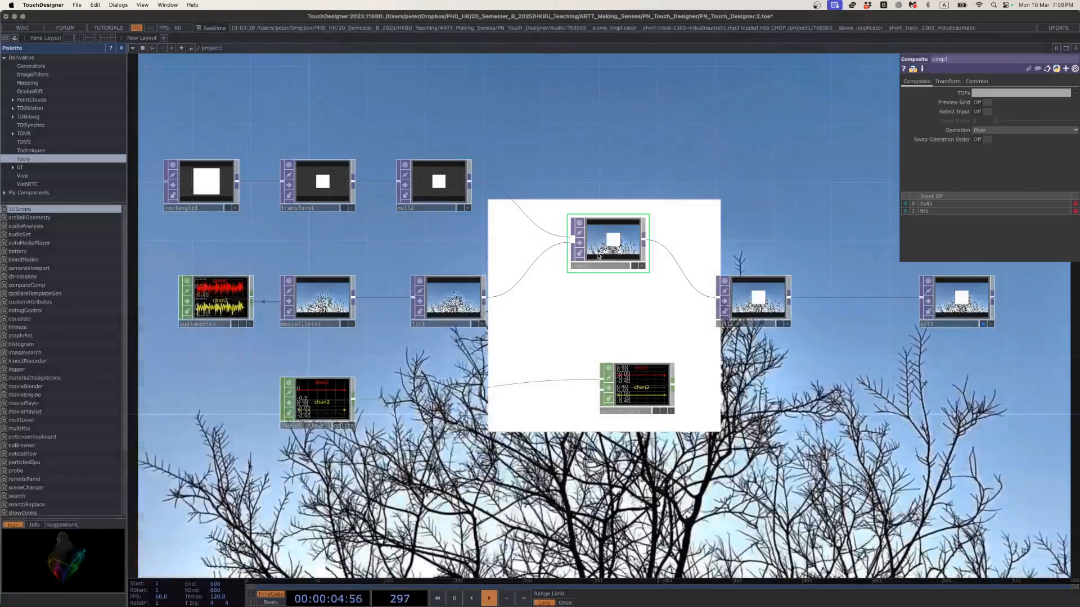
click(1004, 131)
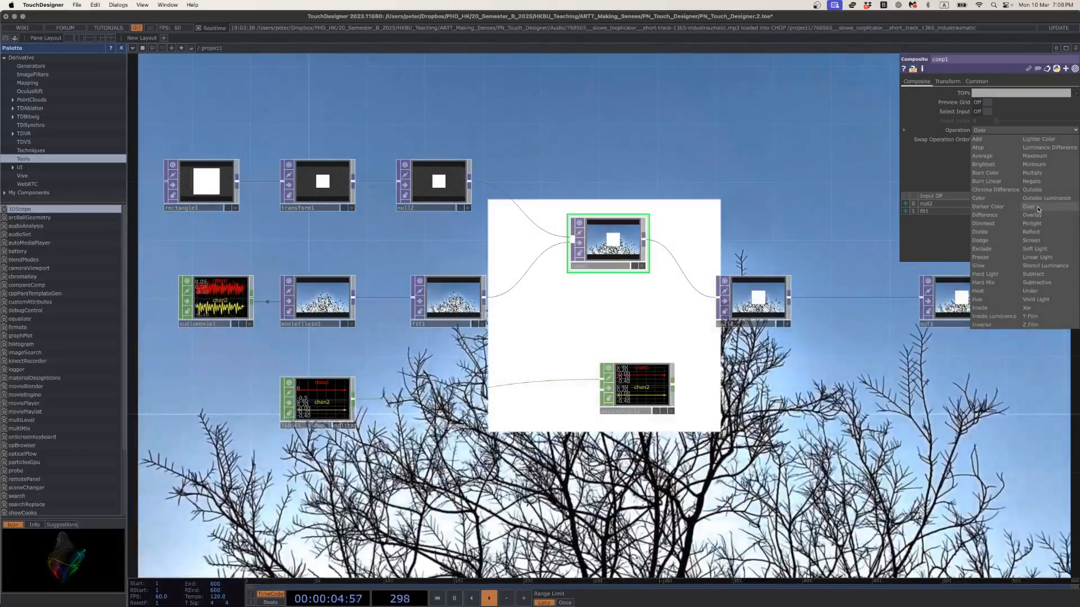
click(979, 139)
click(986, 130)
click(984, 156)
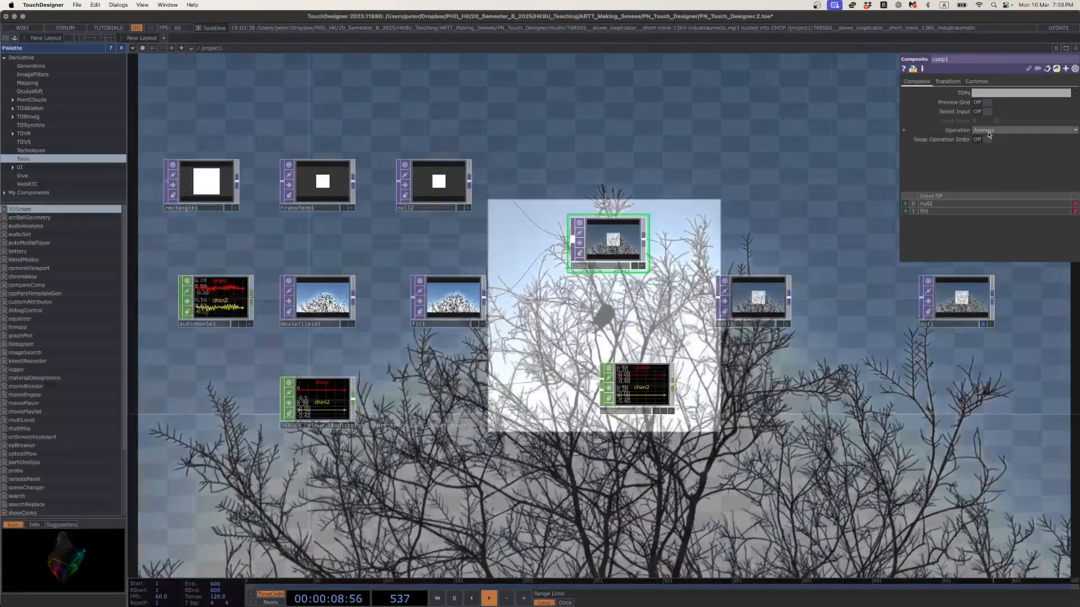
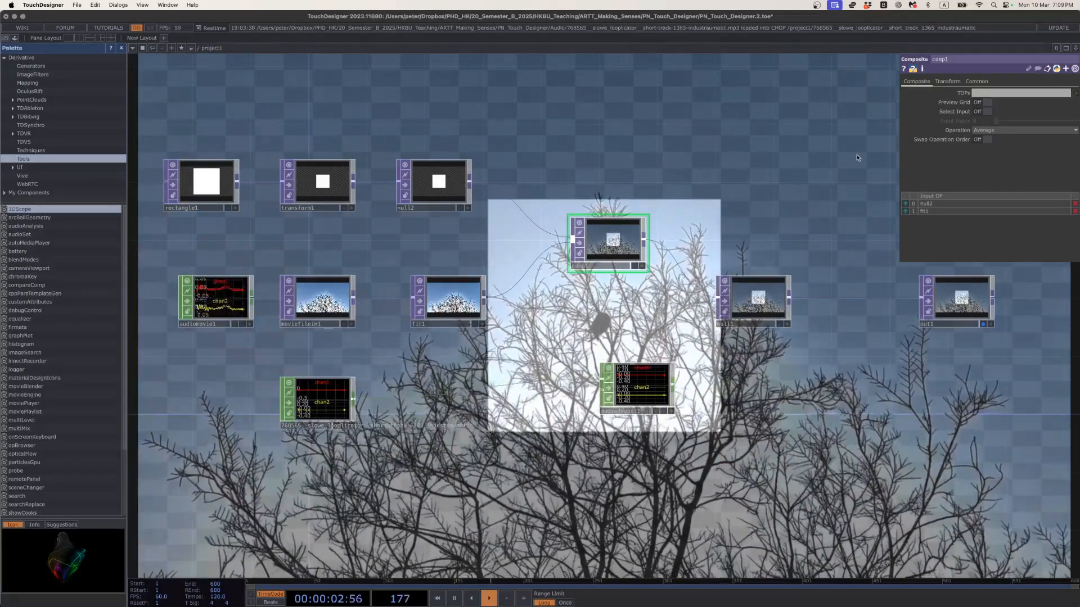
Try the Brightest, Burn Color, Burn Linear and Chroma Difference operations on comp1 in turn.
click(979, 132)
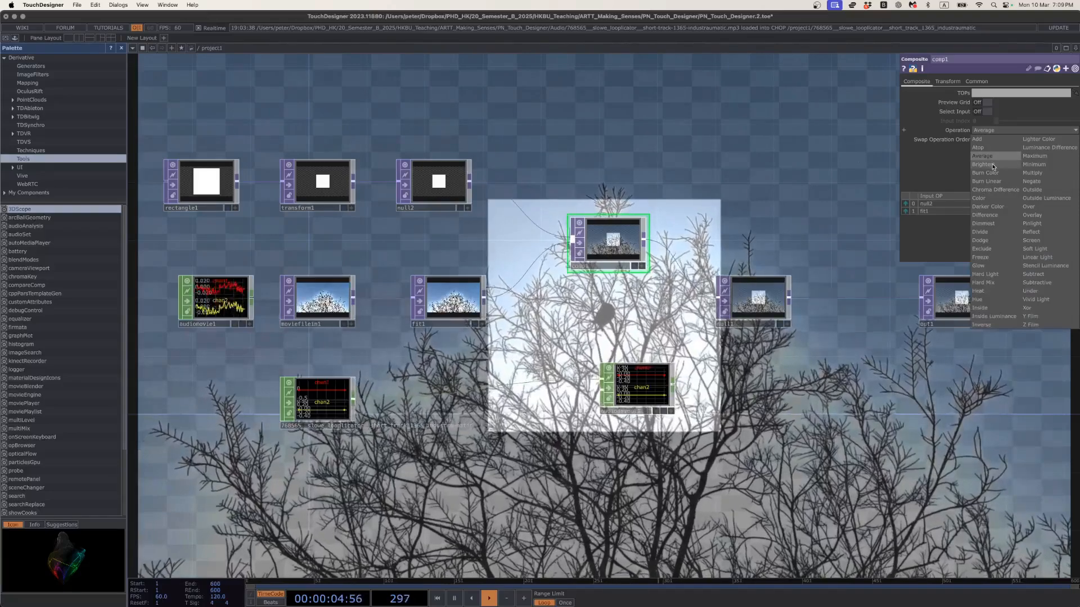
click(983, 165)
click(1000, 129)
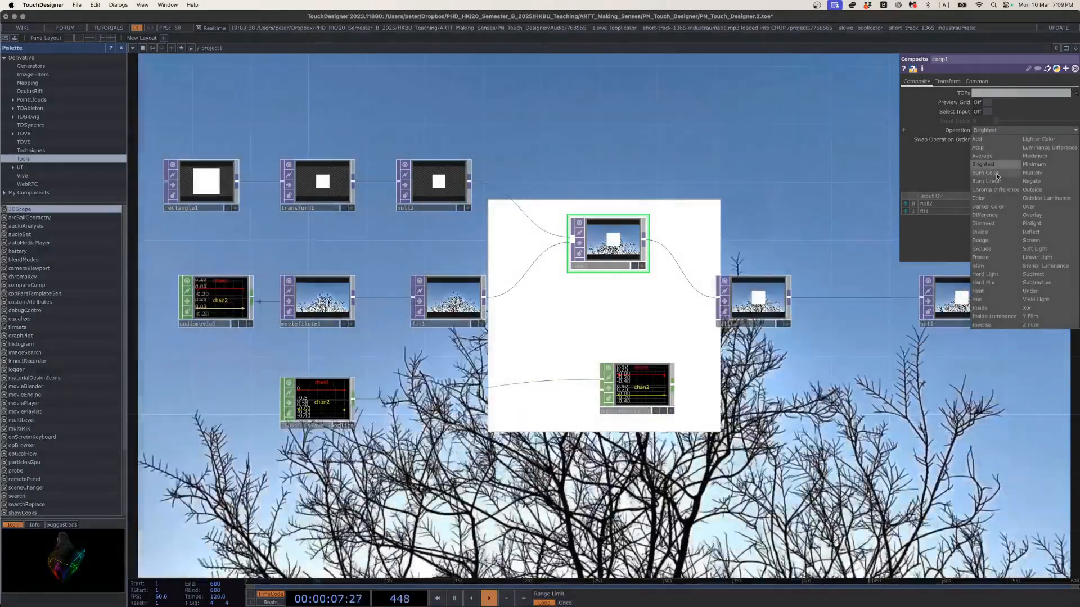
click(997, 176)
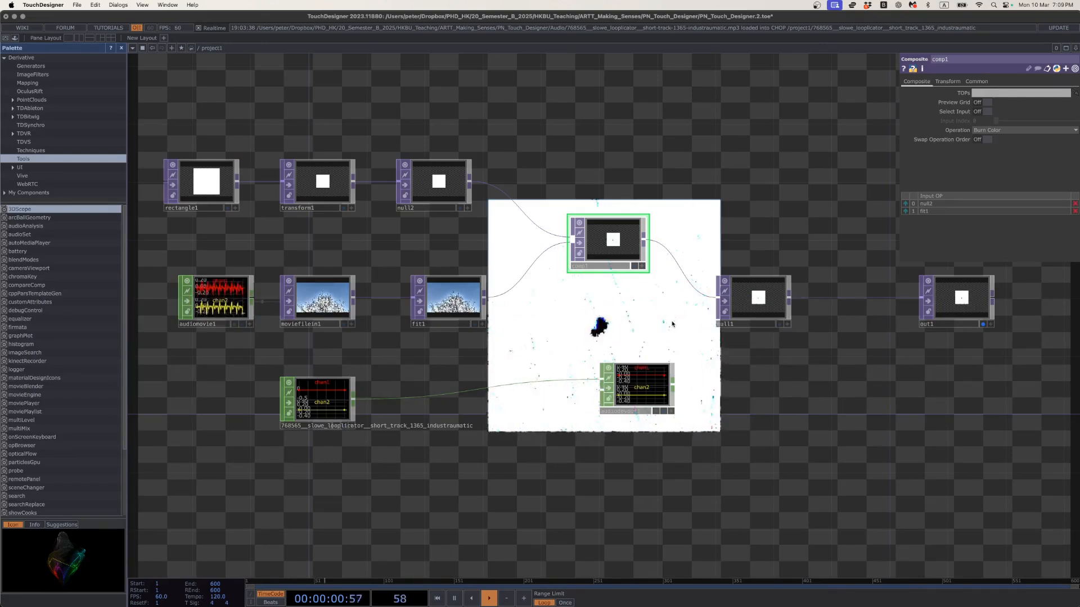
click(1009, 130)
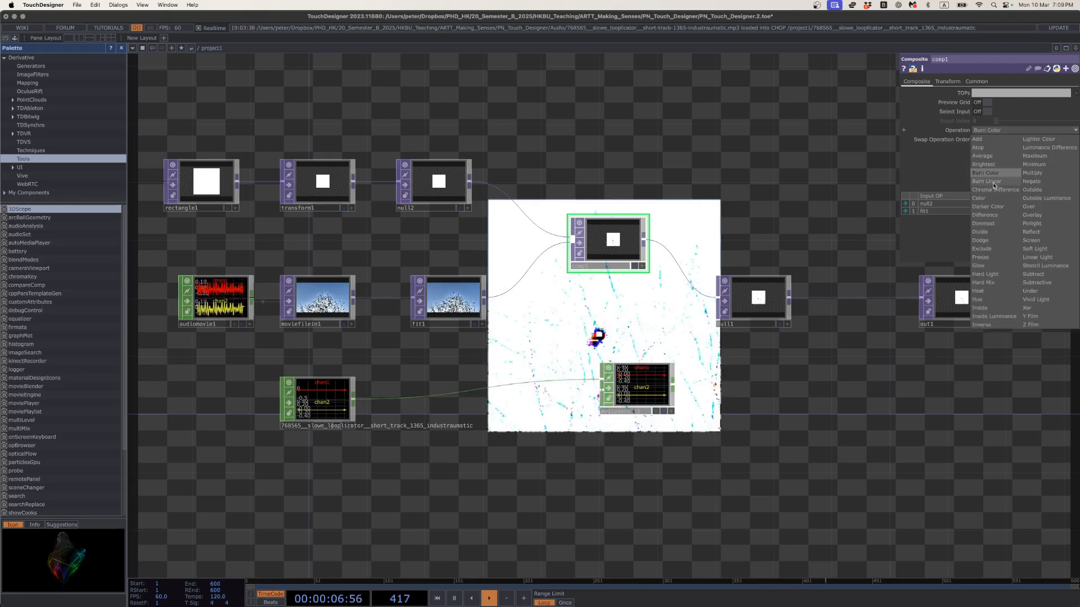
click(996, 187)
click(1007, 131)
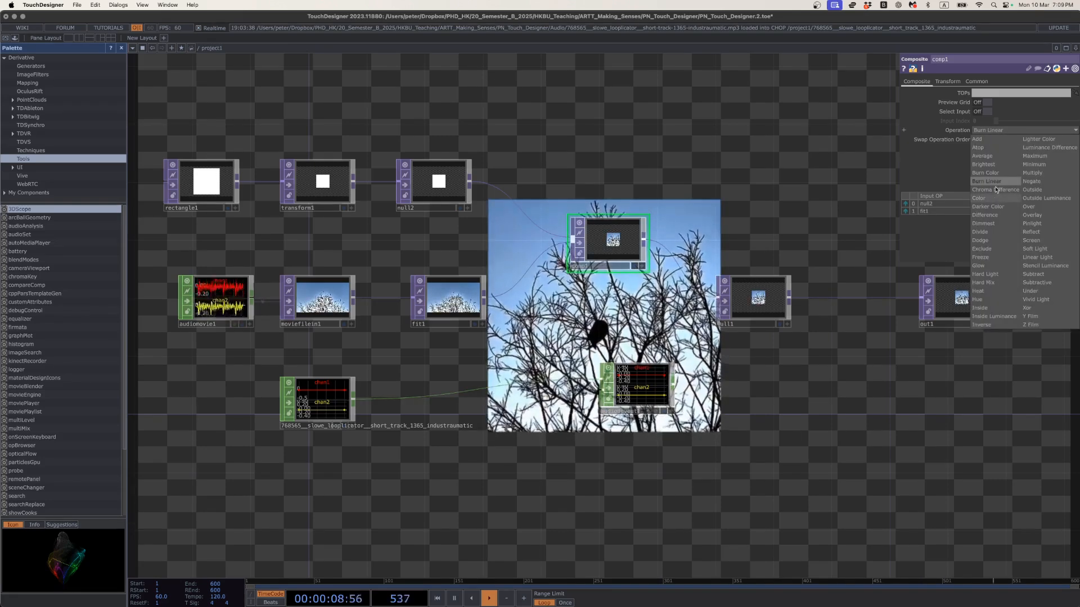
click(997, 190)
click(1000, 130)
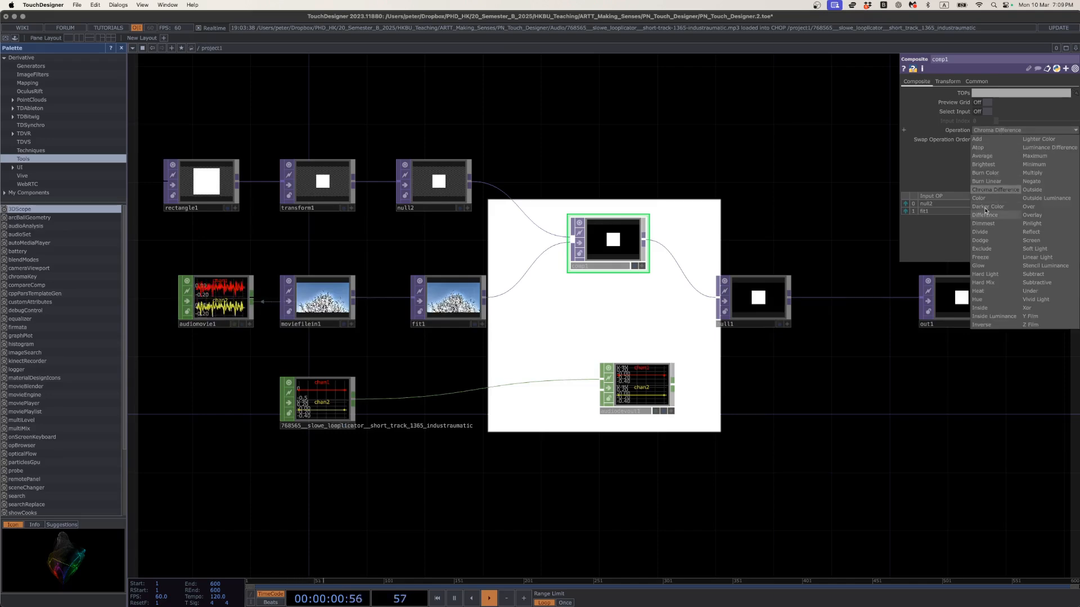
Try the Color and Darker Color operations on the comp1 Composite TOP.
click(985, 200)
click(1001, 131)
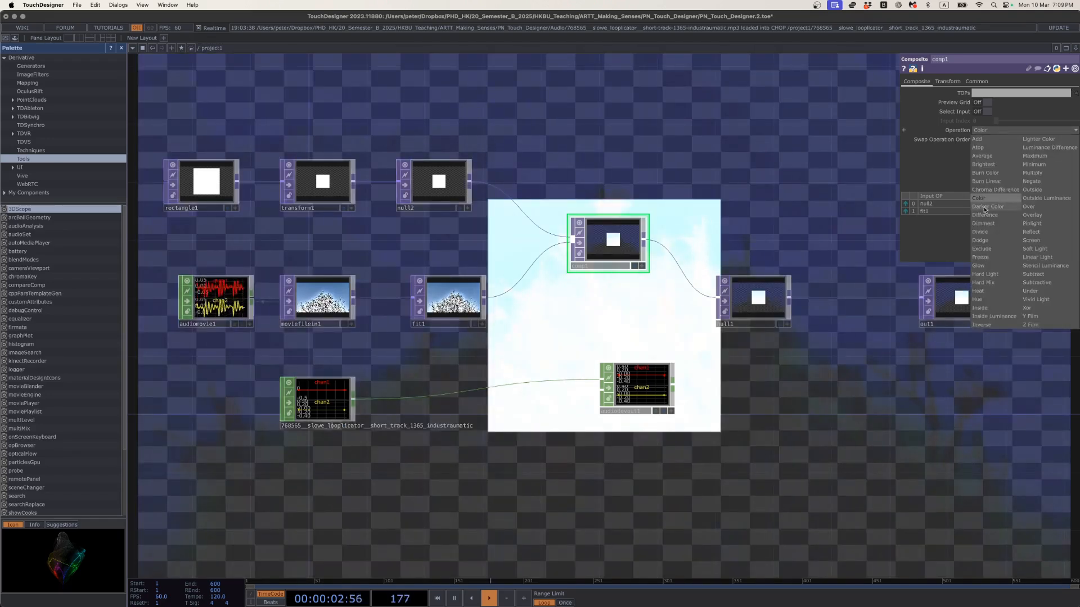
click(985, 208)
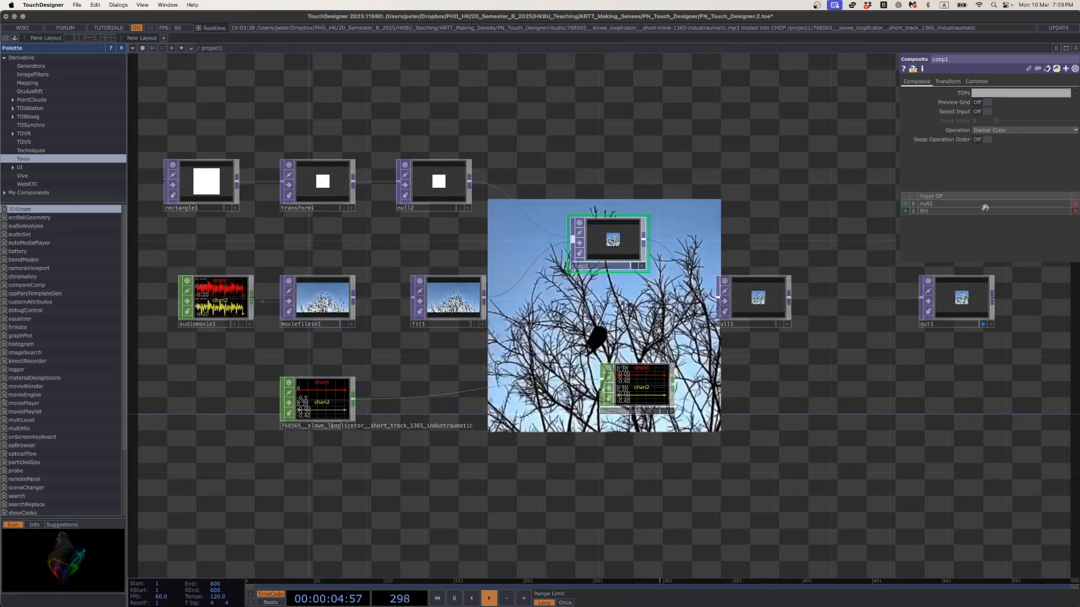
Open the Composite TOP's online documentation and skim its parameter and info channel descriptions.
click(904, 70)
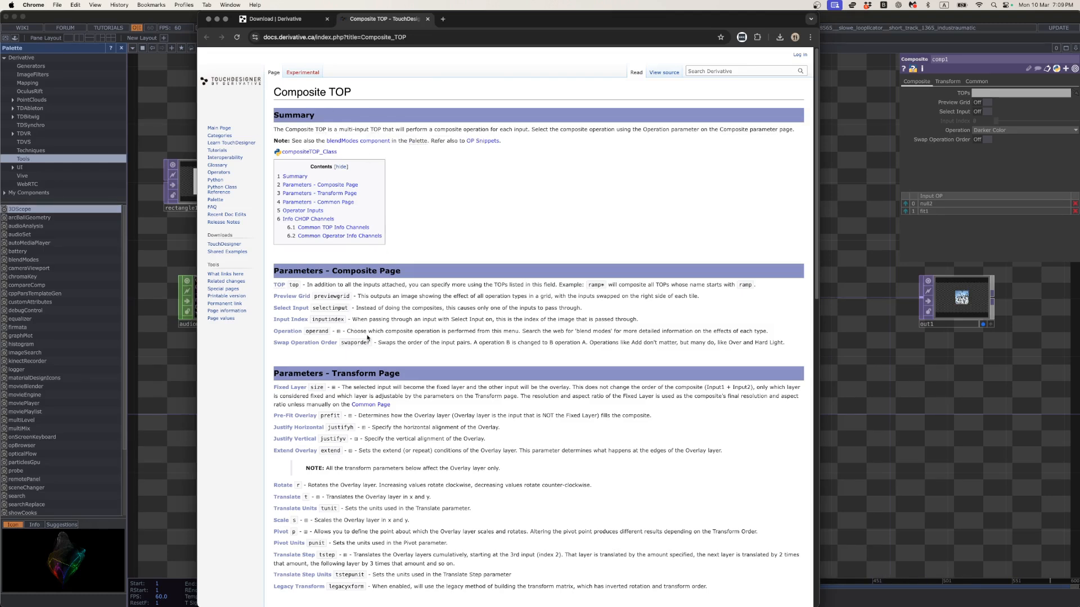
scroll(368, 337, down, 20)
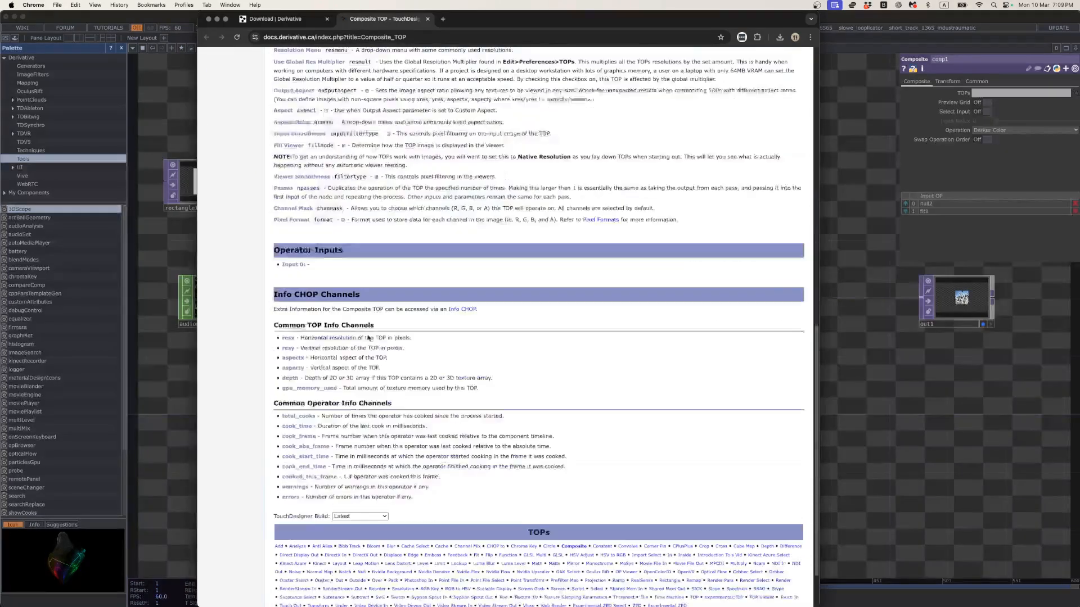
scroll(368, 337, down, 3)
scroll(459, 334, up, 15)
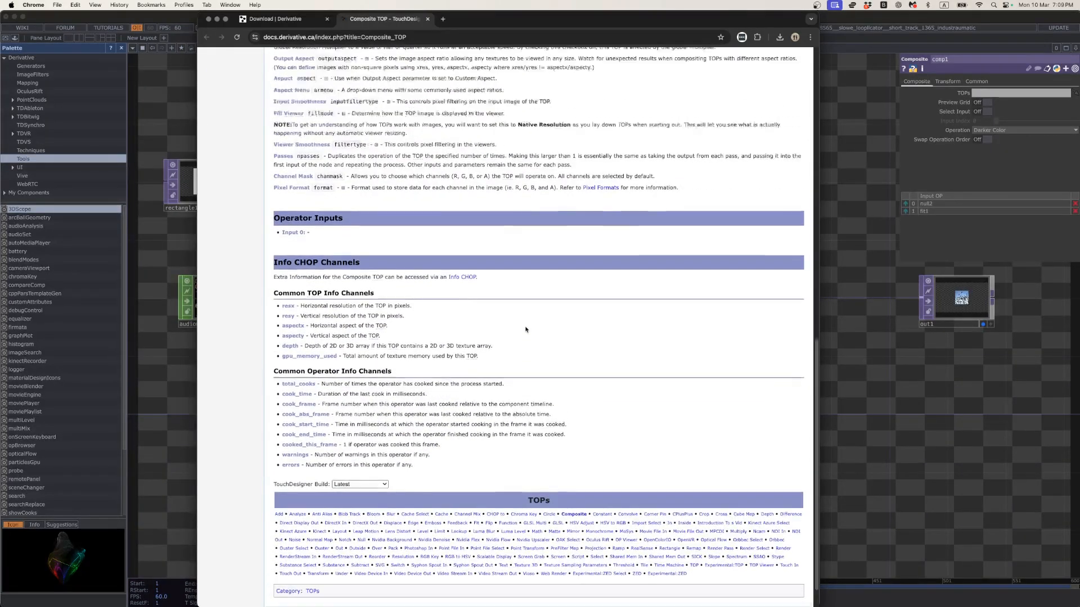
scroll(477, 289, up, 3)
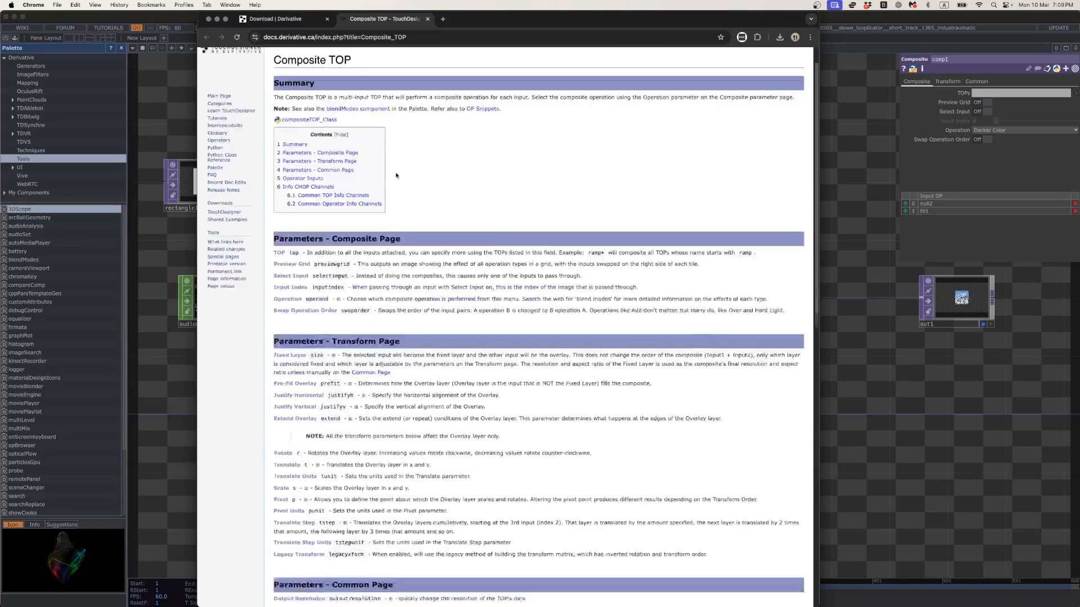
Return to TouchDesigner and set the comp1 Composite's operation to Over.
click(835, 176)
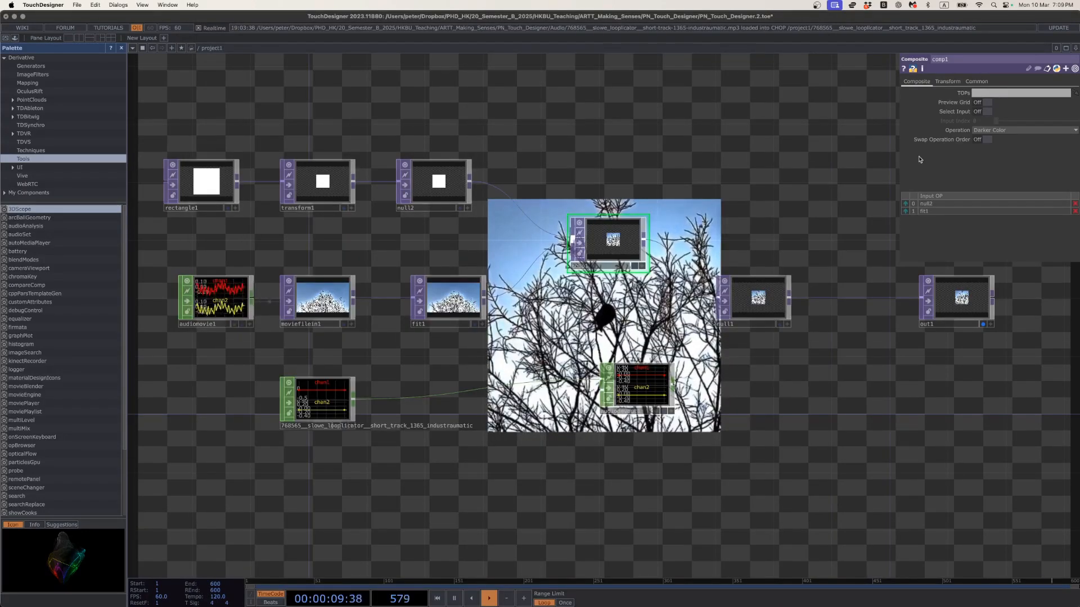
click(1017, 130)
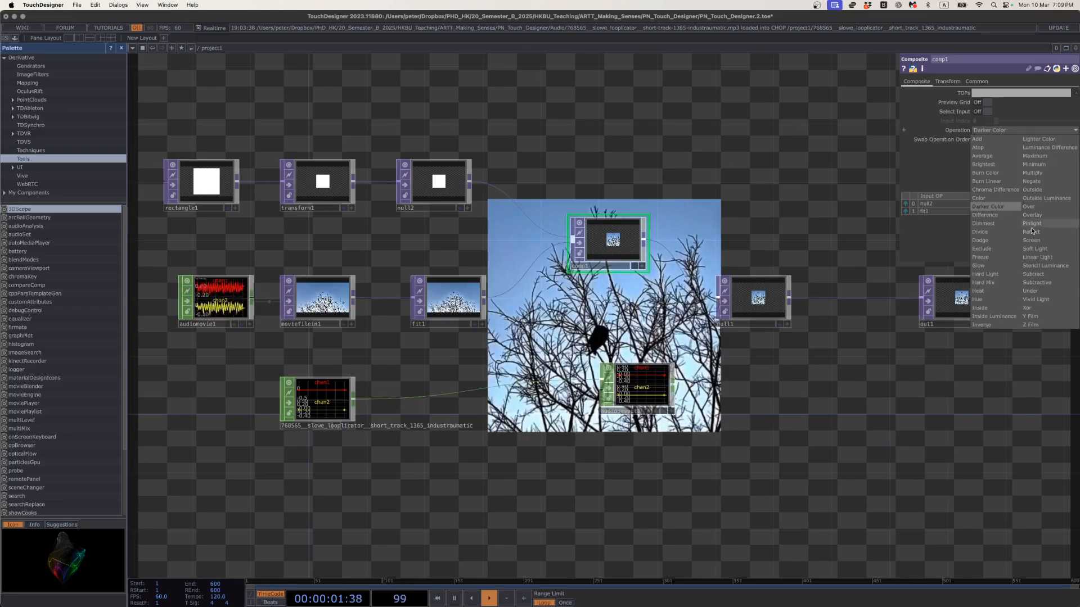
click(1029, 206)
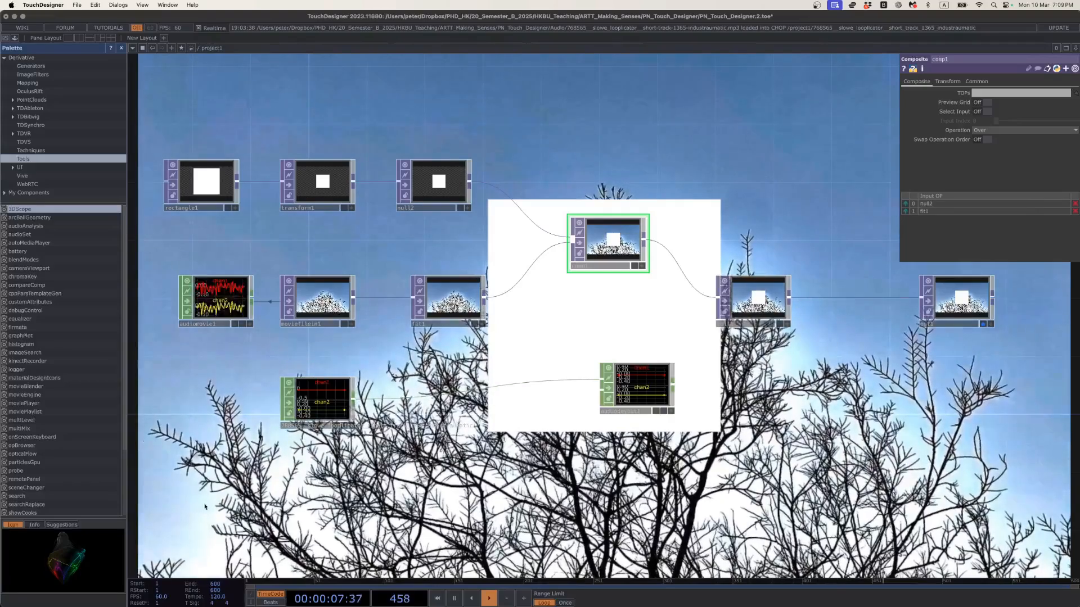
Adjust the Audio File In CHOP's volume, check the Audio Device Out settings, and reset the file's volume to 1.
drag(326, 483, 339, 440)
click(330, 358)
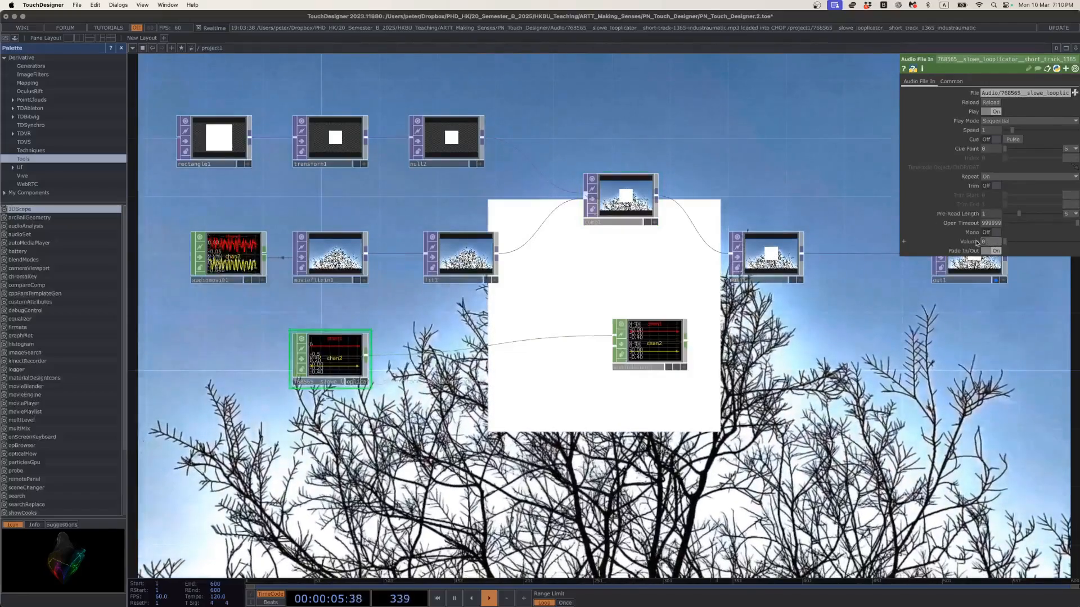
drag(1004, 242, 1030, 243)
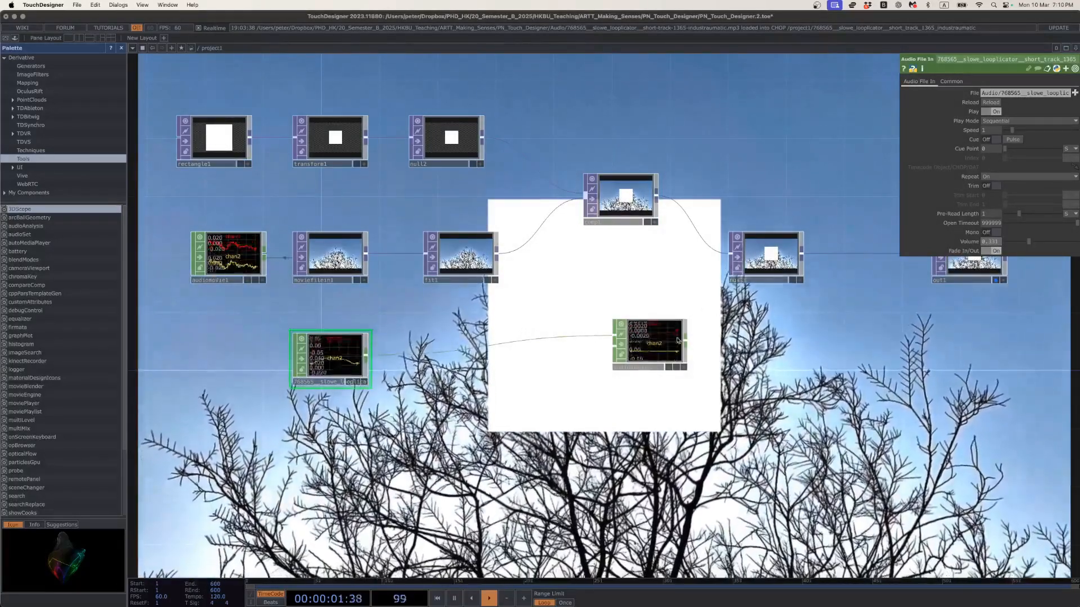
click(650, 345)
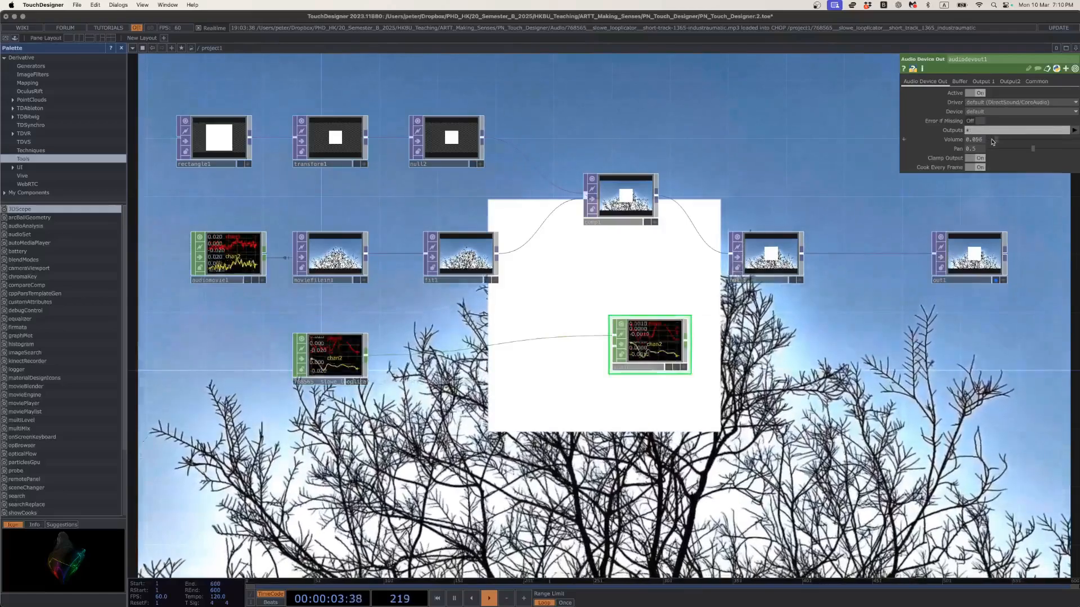
click(351, 347)
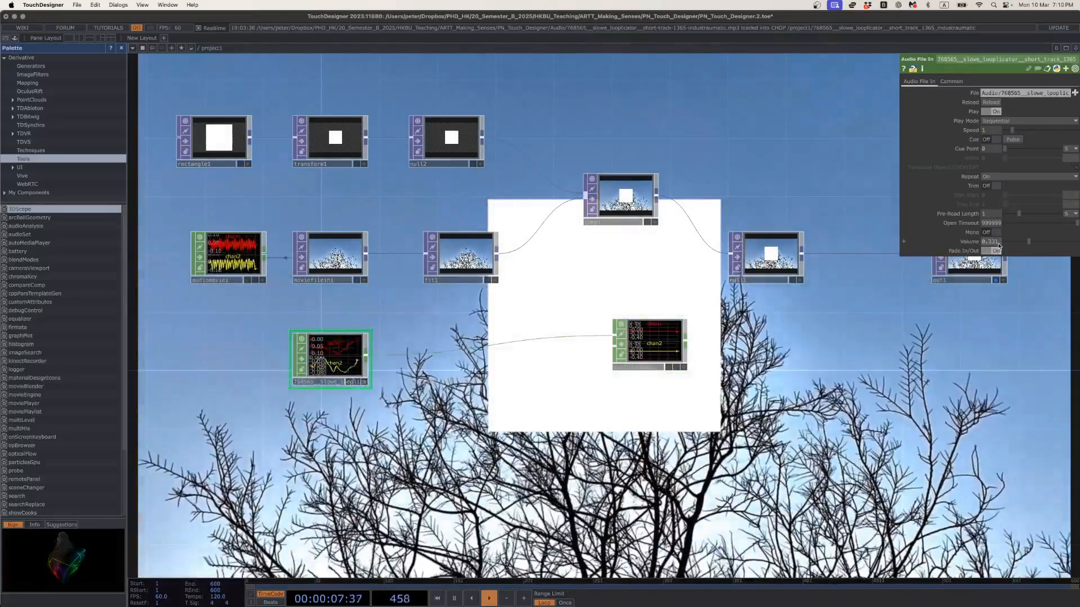
double_click(973, 244)
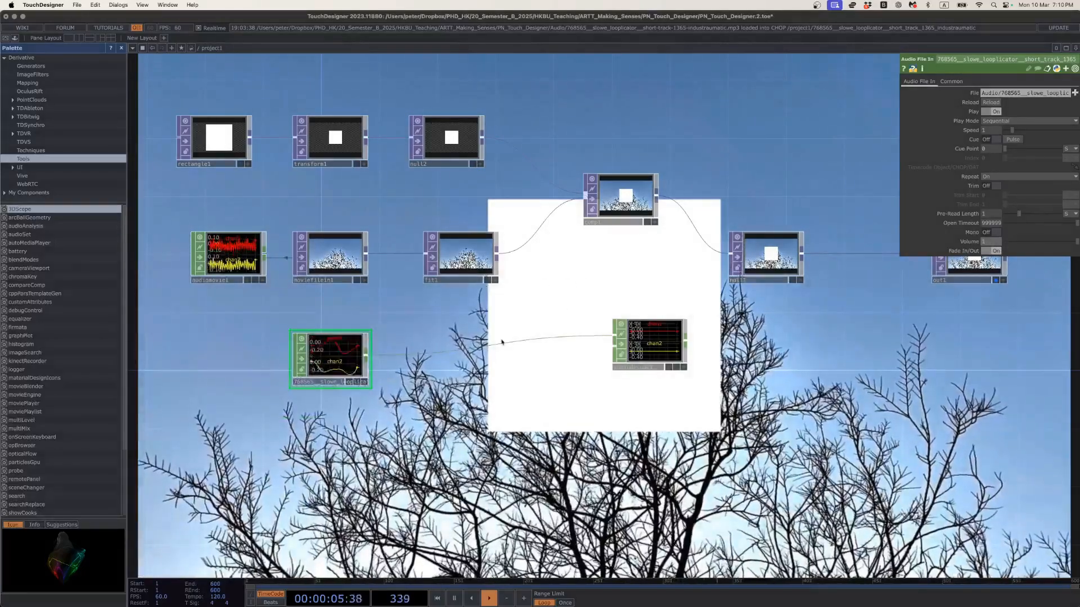
Add an LFO CHOP below the Audio File In operator and connect a Null CHOP to its output.
key(Tab)
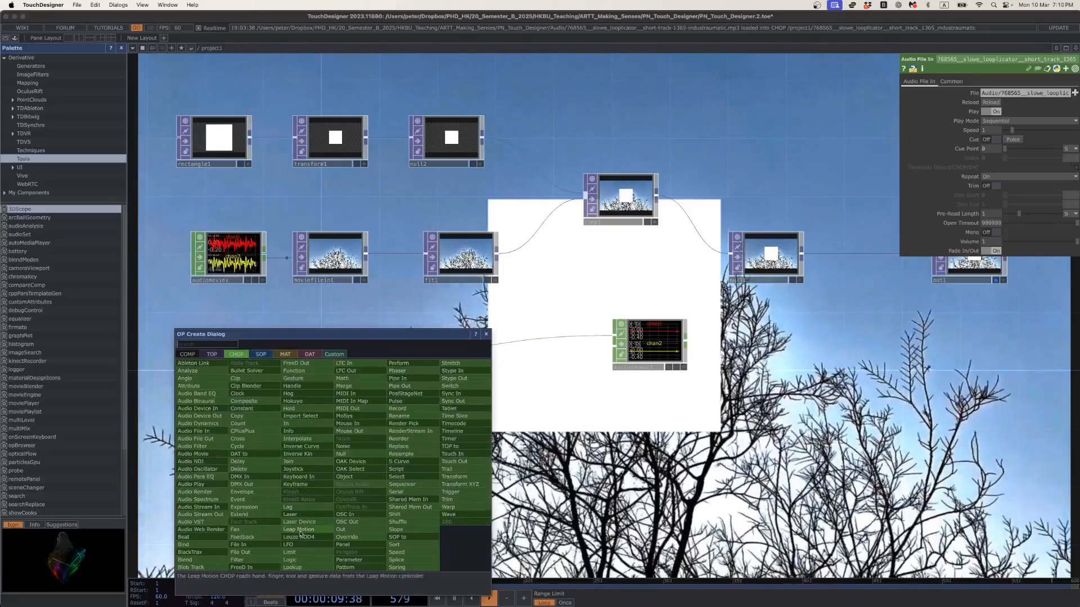
click(301, 544)
click(329, 478)
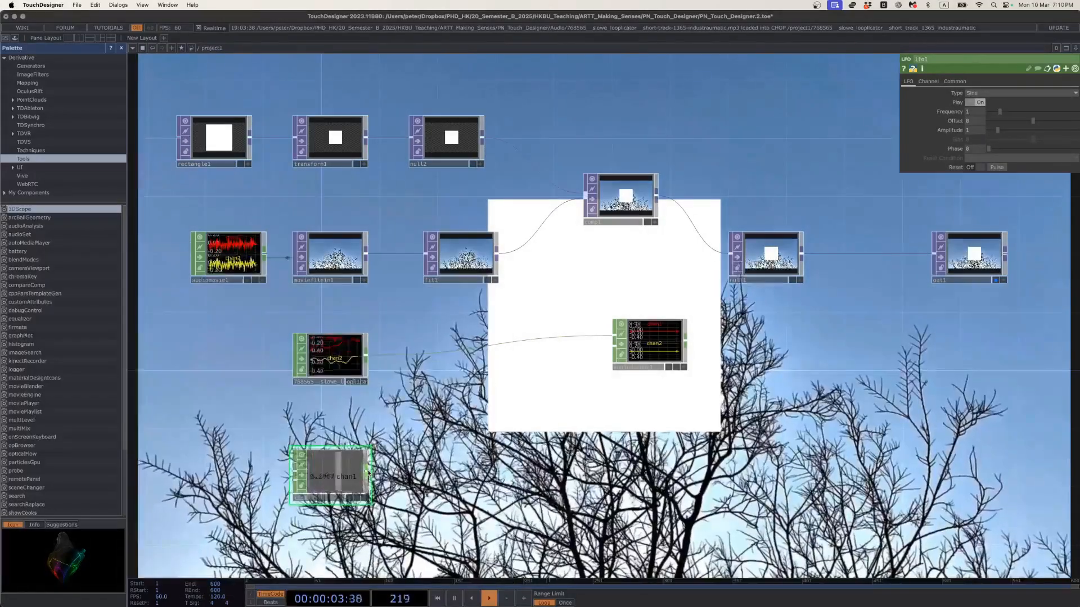
right_click(367, 473)
click(375, 463)
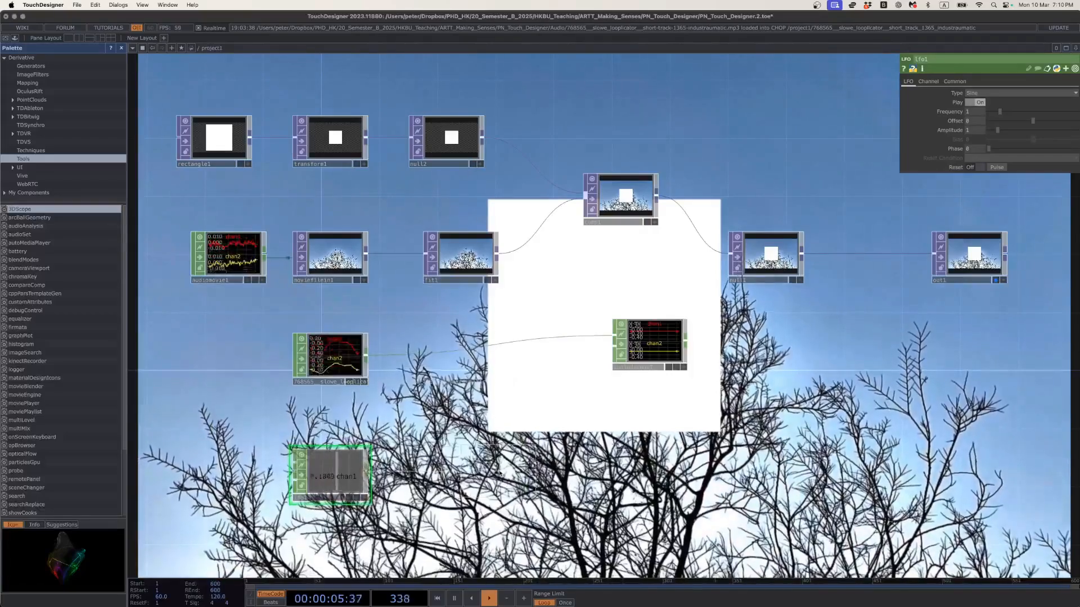
click(499, 474)
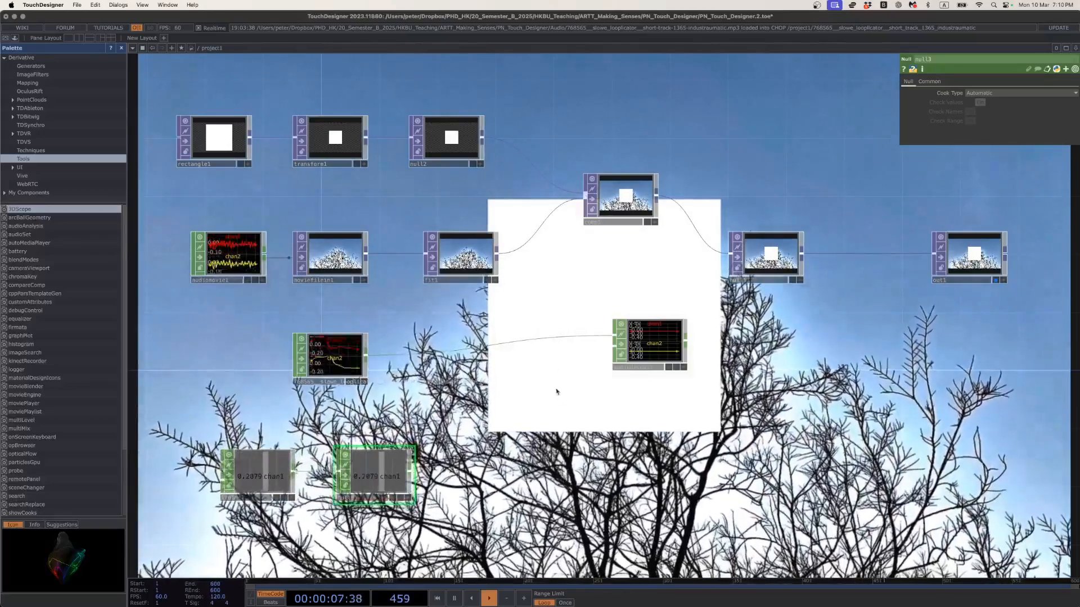
Move rectangle1 and transform1 away from null2 to make room for another operator before null2.
drag(434, 204, 555, 218)
drag(339, 159, 252, 159)
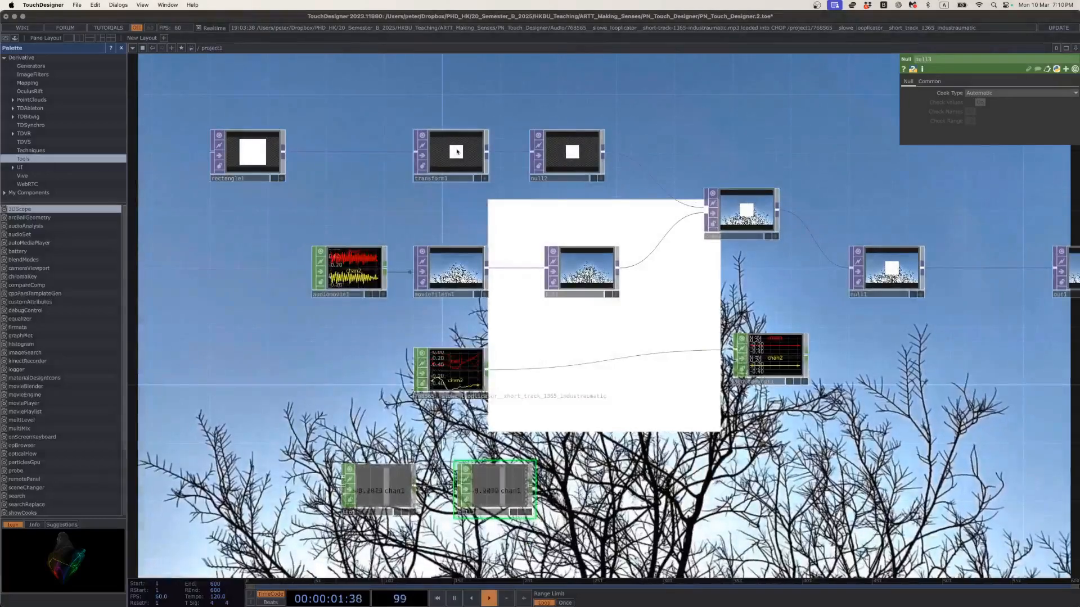
drag(412, 181, 311, 182)
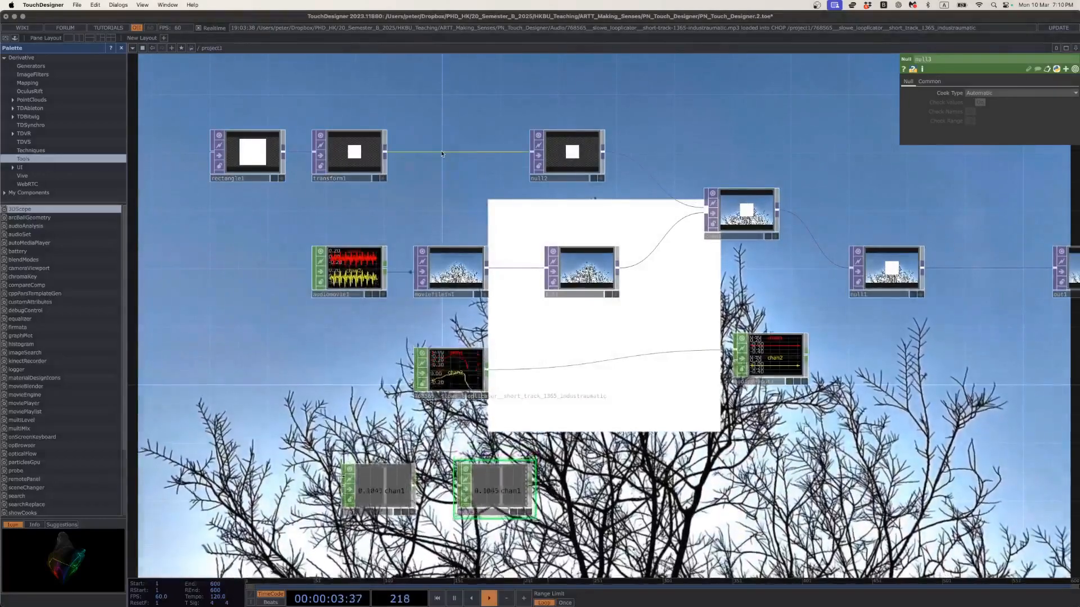
Insert a Level TOP on the connection between transform1 and null2.
drag(472, 173, 366, 146)
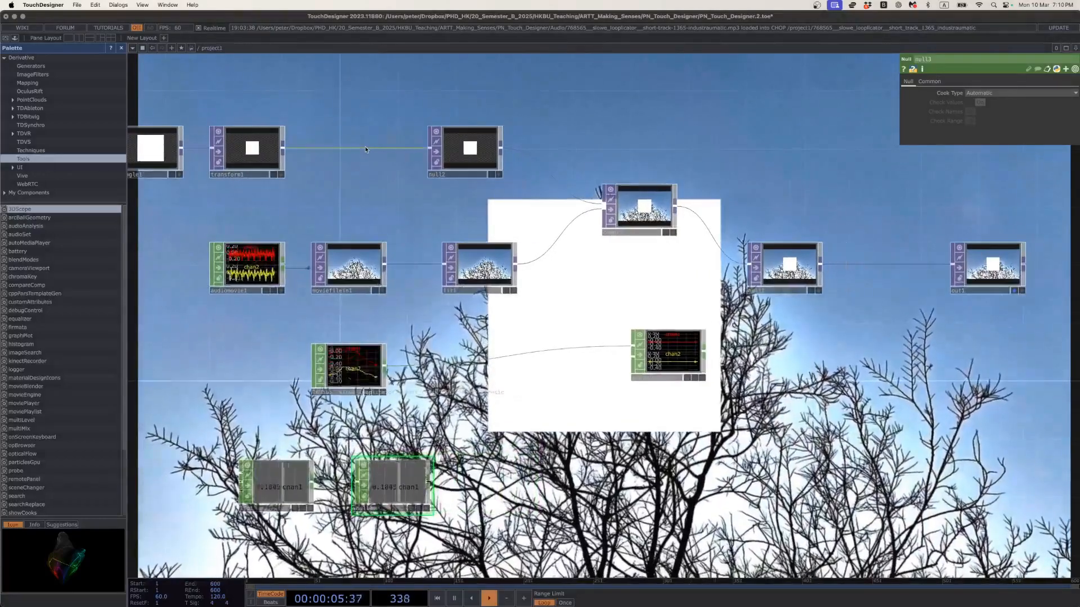
right_click(366, 147)
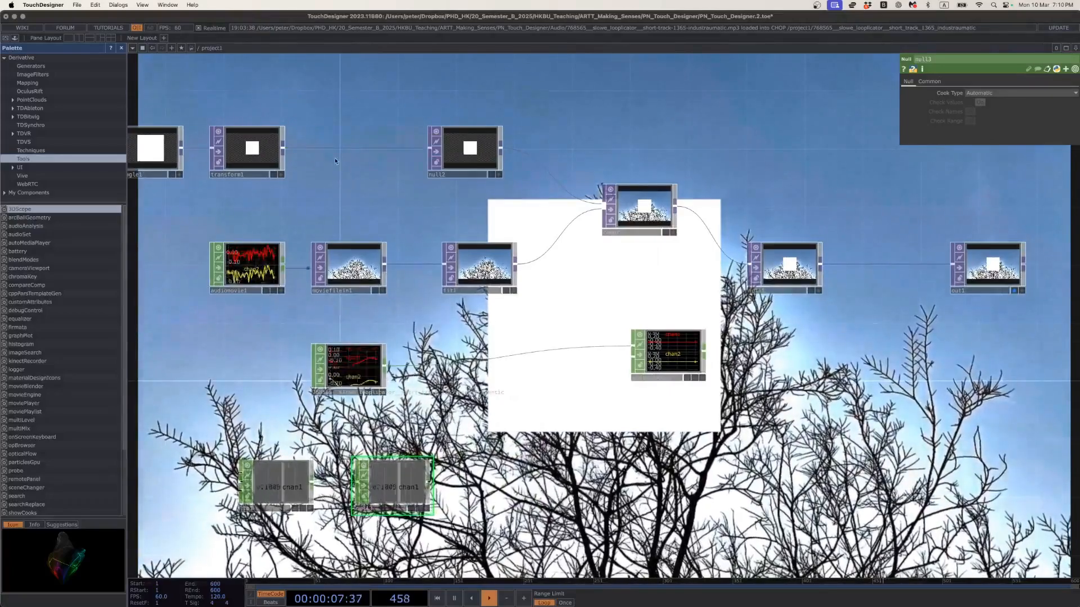
right_click(353, 144)
click(353, 141)
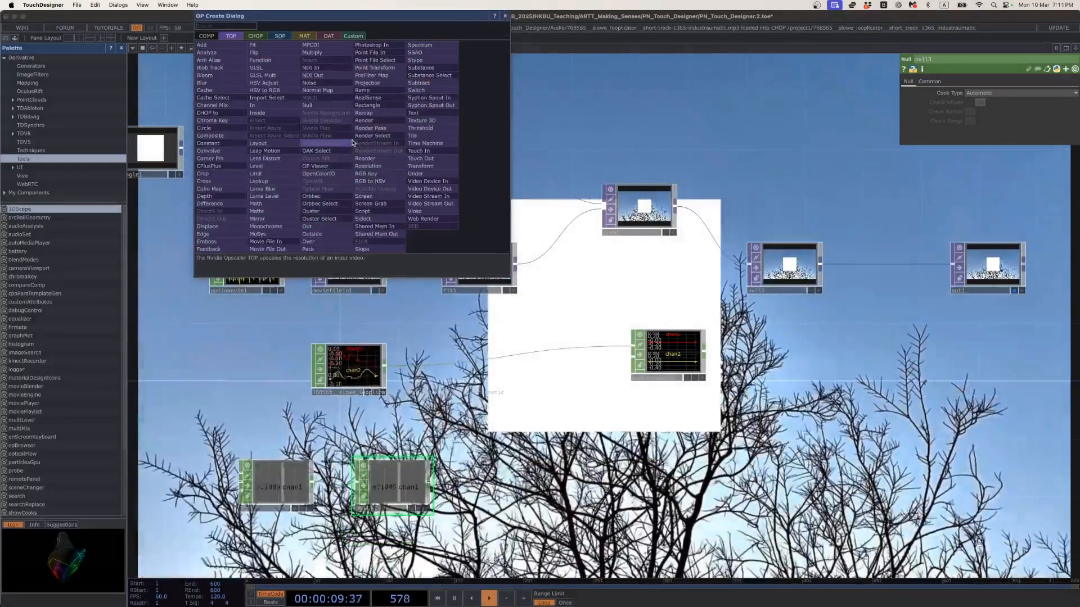
text(level)
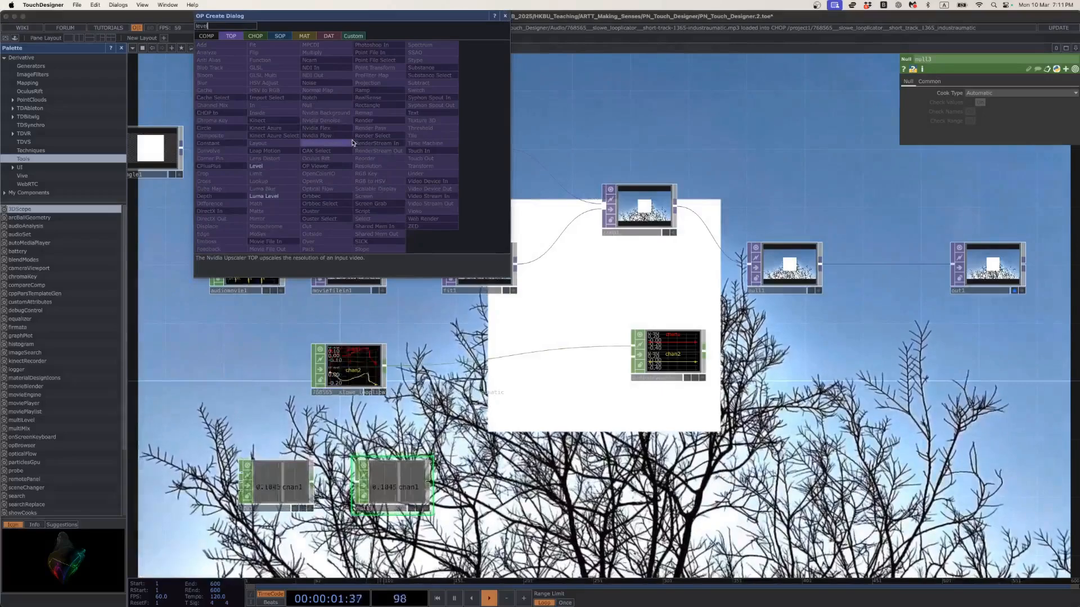
click(282, 166)
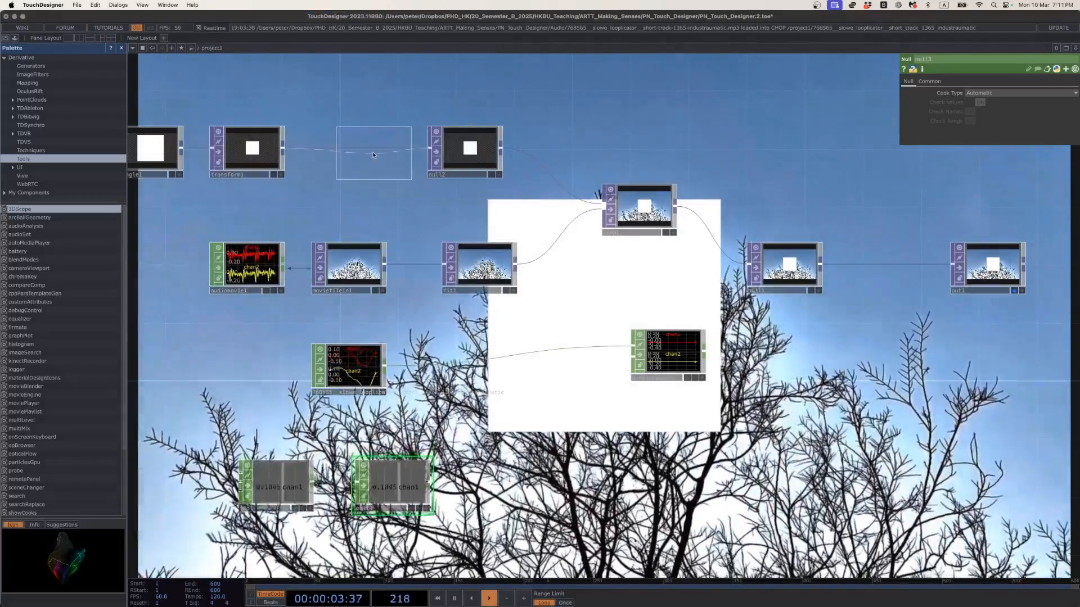
click(374, 155)
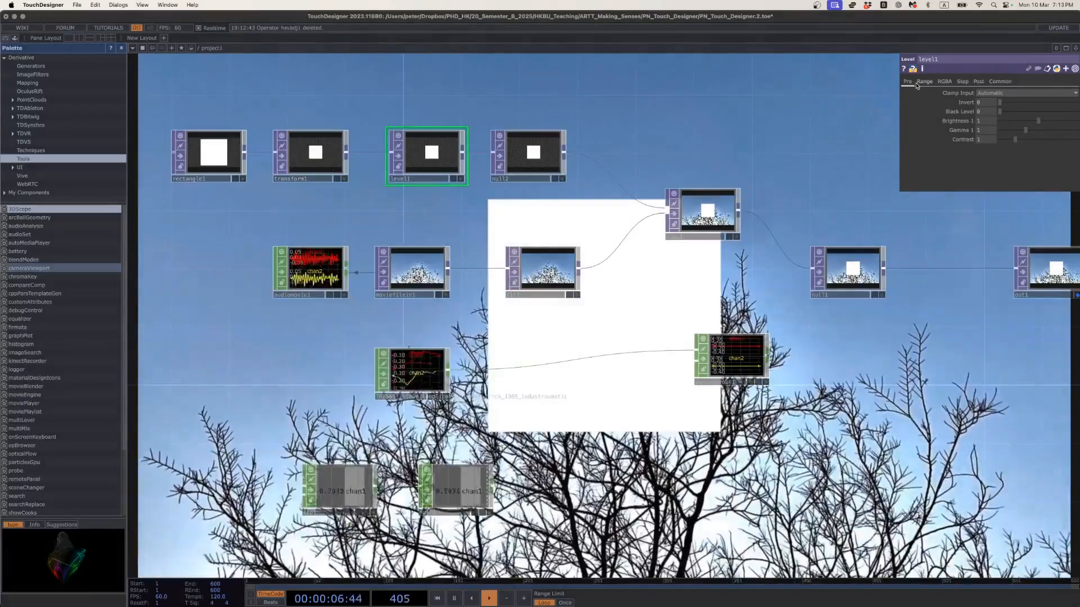
Review the Level TOP's RGBA, Step and Post parameters and try out its Opacity.
click(963, 83)
click(947, 82)
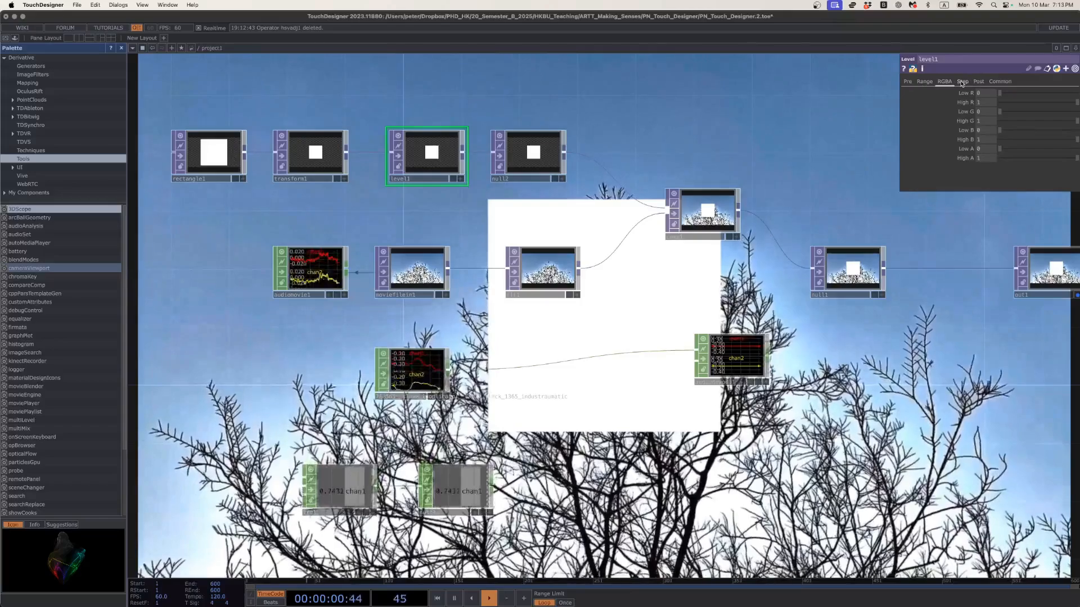
click(962, 82)
click(979, 82)
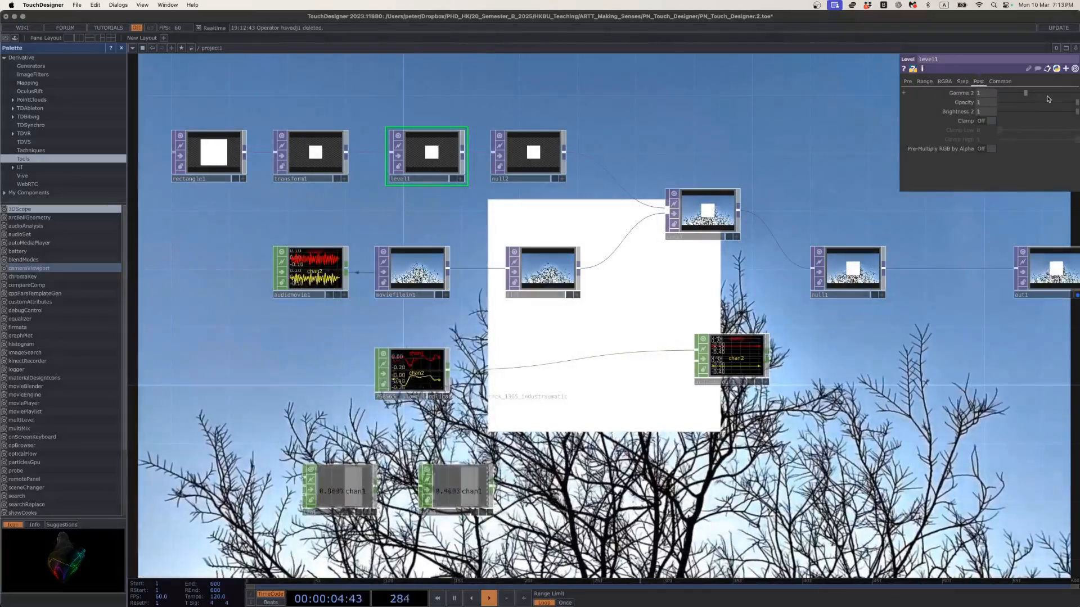
drag(1049, 99, 1077, 105)
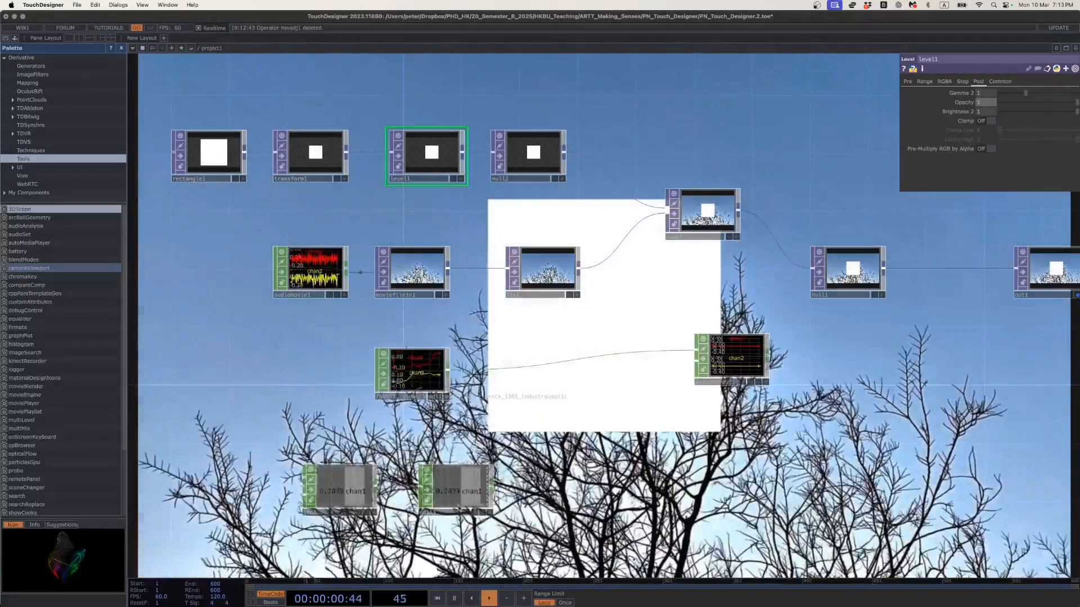
Insert a Math CHOP on the connection between the LFO and its Null CHOP.
click(455, 505)
click(339, 494)
scroll(339, 501, up, 4)
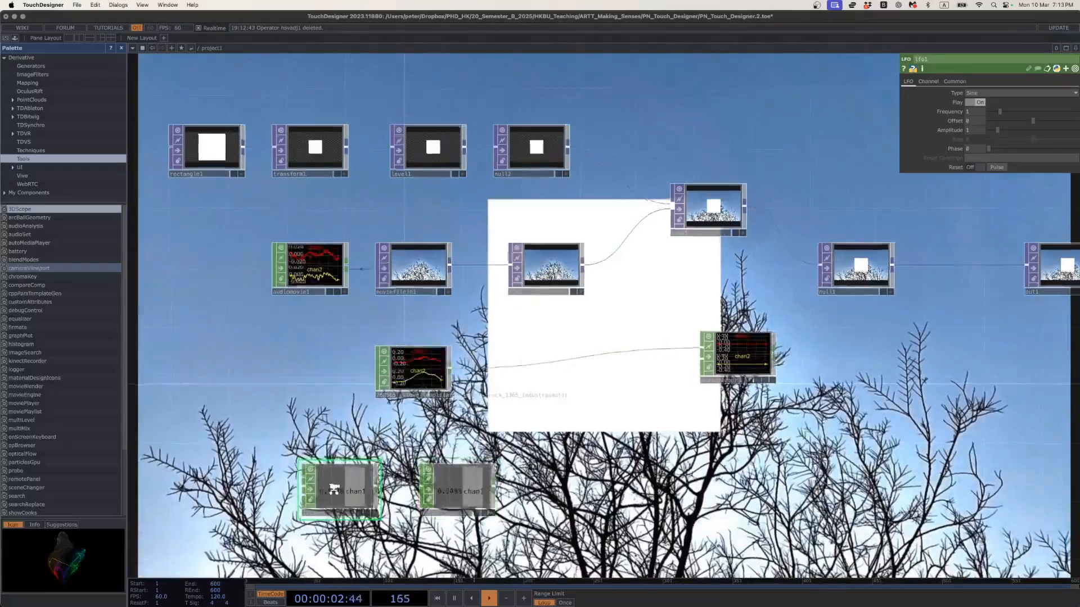
scroll(339, 502, up, 2)
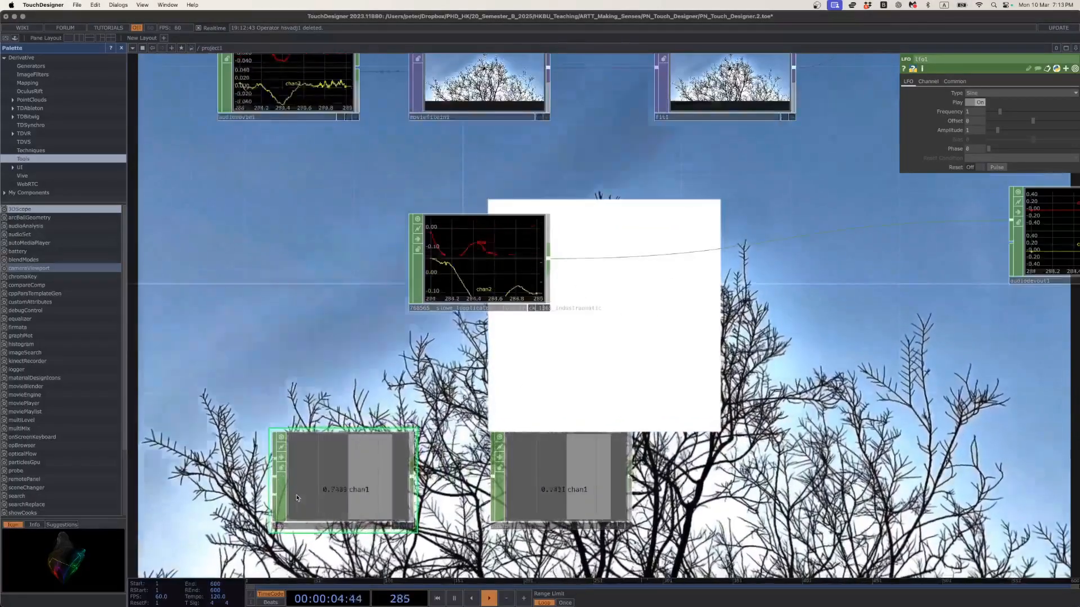
scroll(395, 494, down, 6)
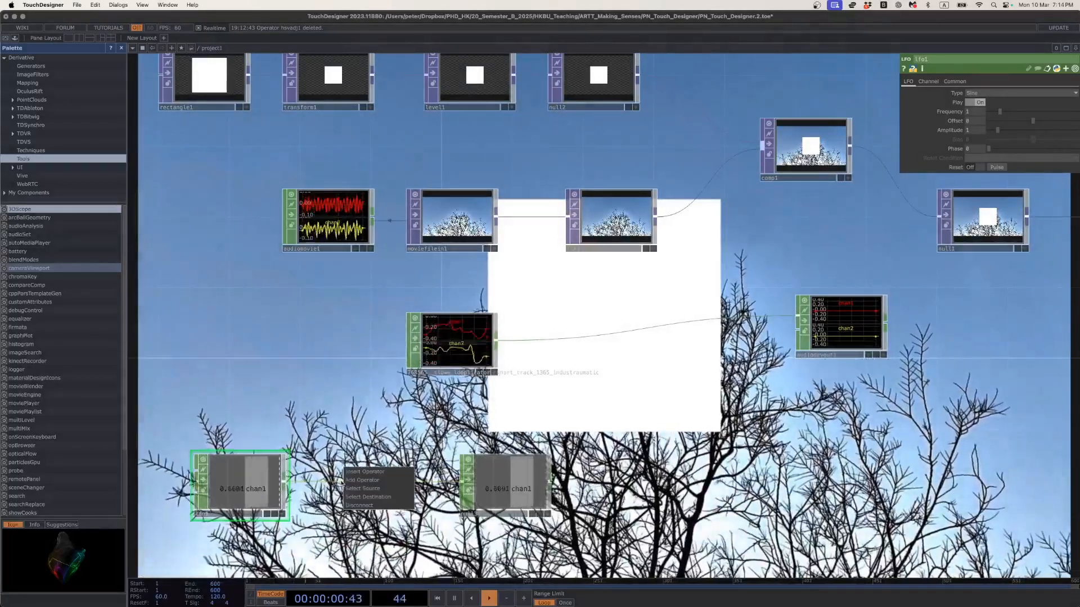
click(354, 472)
text(math)
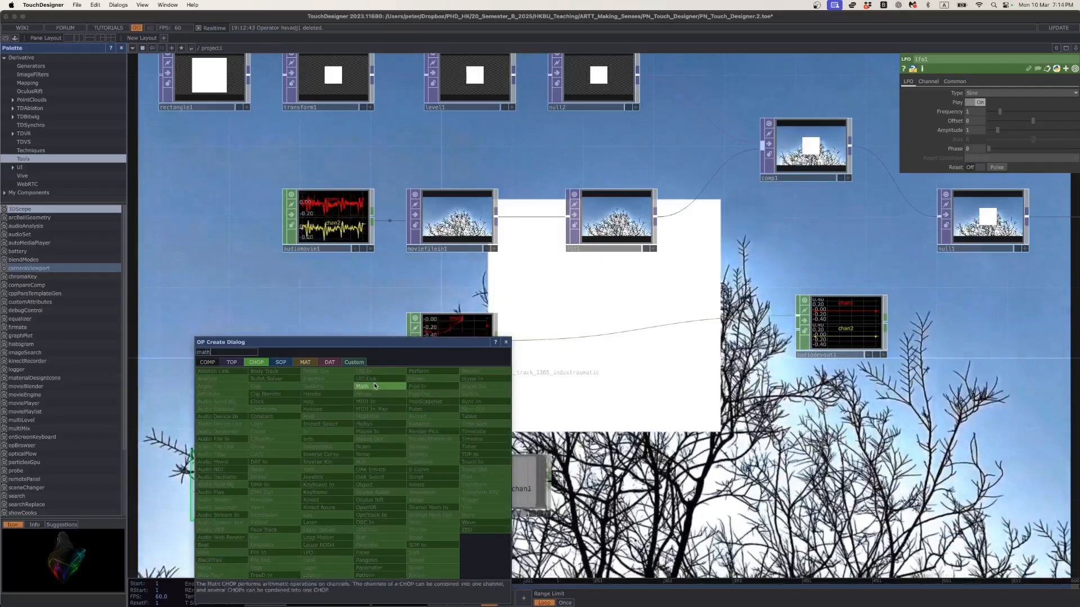
click(375, 386)
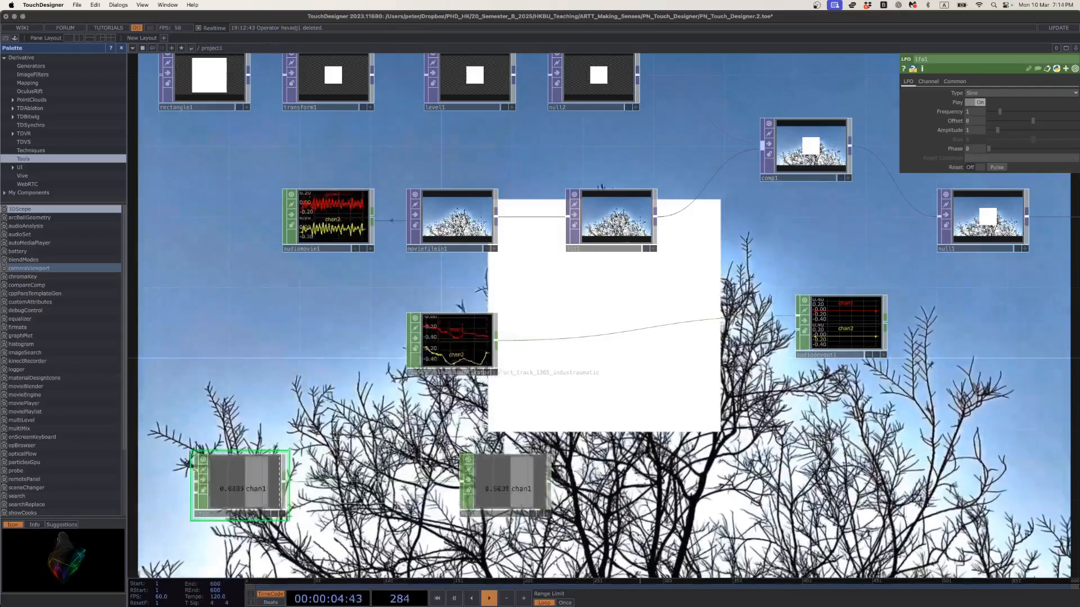
click(376, 485)
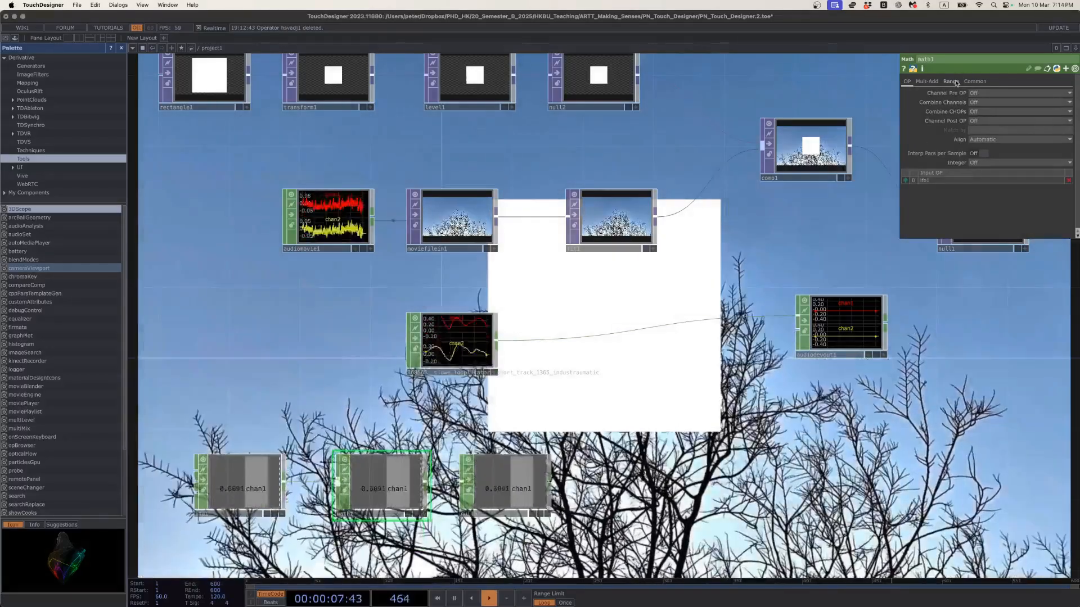
Set the lower end of the Math CHOP's From Range to -1 and check the LFO and Null CHOPs around it.
click(951, 81)
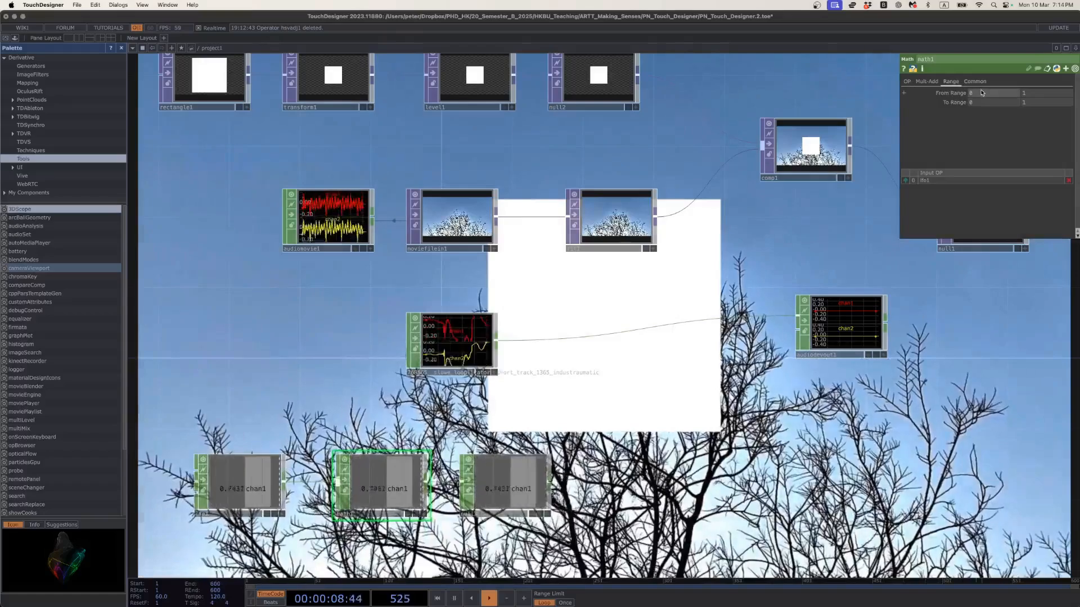
text(-1)
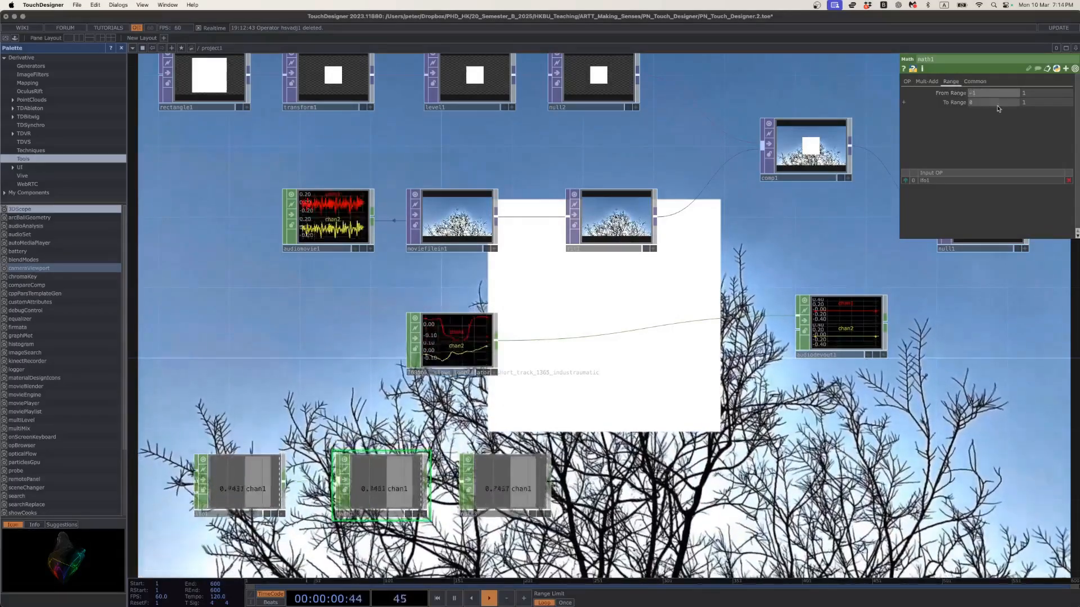
click(997, 105)
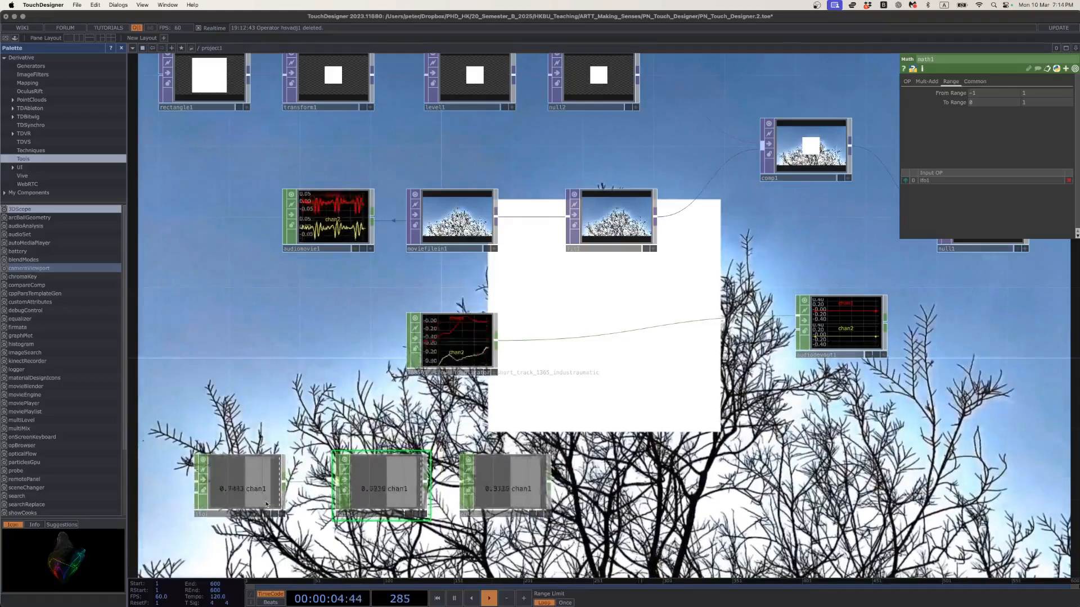
click(230, 494)
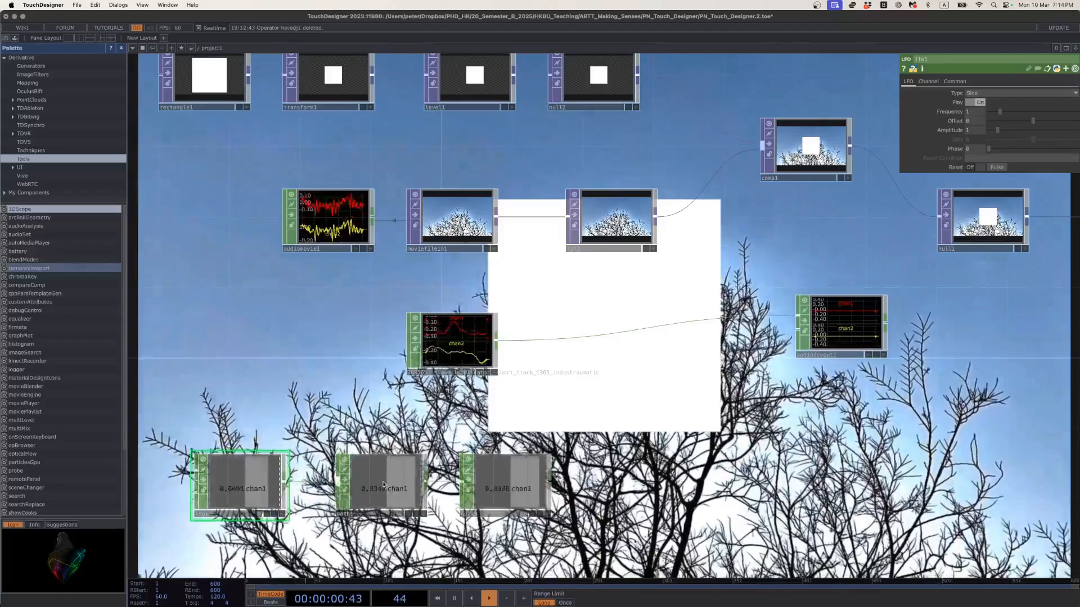
click(506, 485)
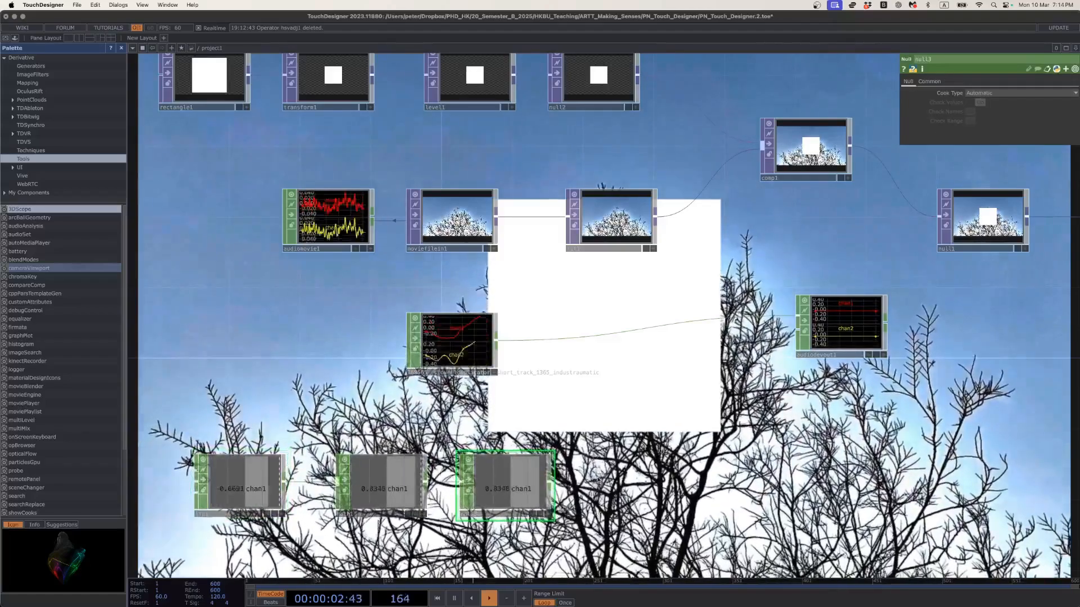
Link null3's chan1 to the Opacity of level1 as a CHOP reference and show the parameter's expression.
scroll(598, 480, down, 2)
drag(633, 491, 598, 493)
click(456, 143)
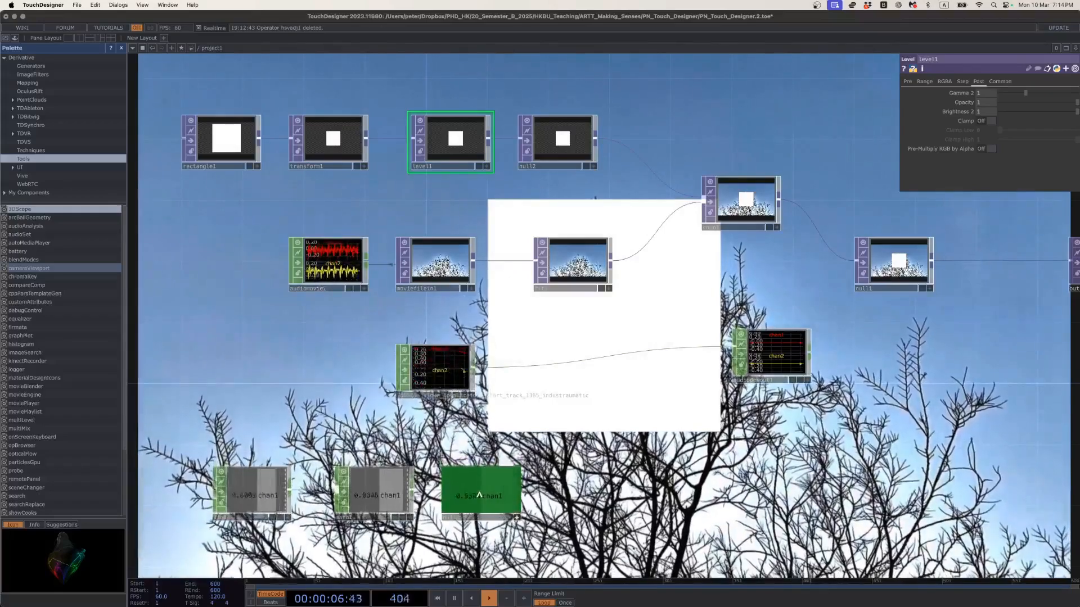
drag(479, 495, 483, 437)
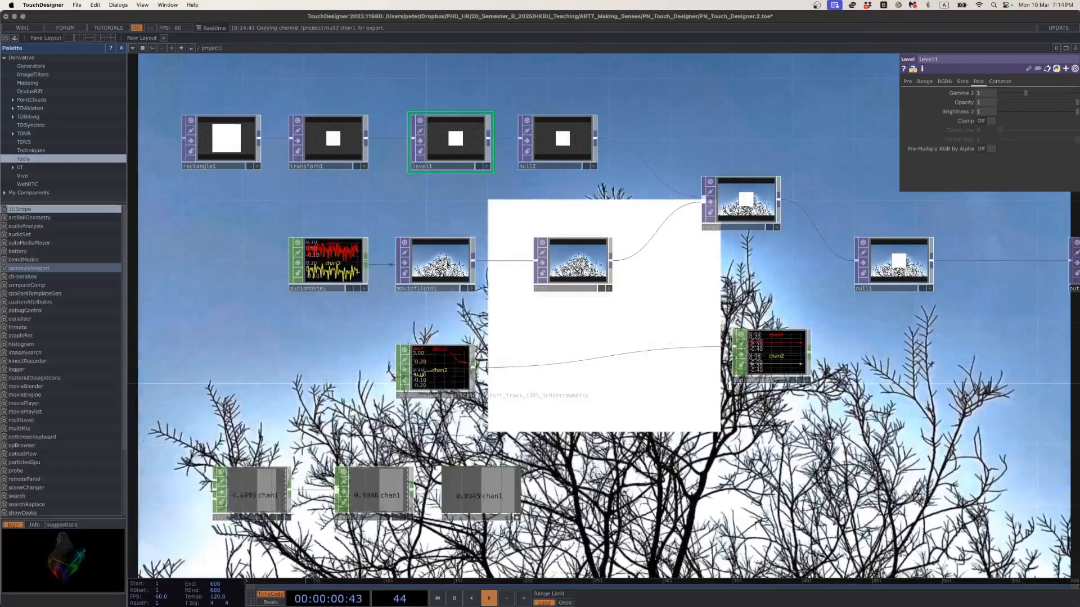
drag(829, 152, 991, 104)
click(991, 101)
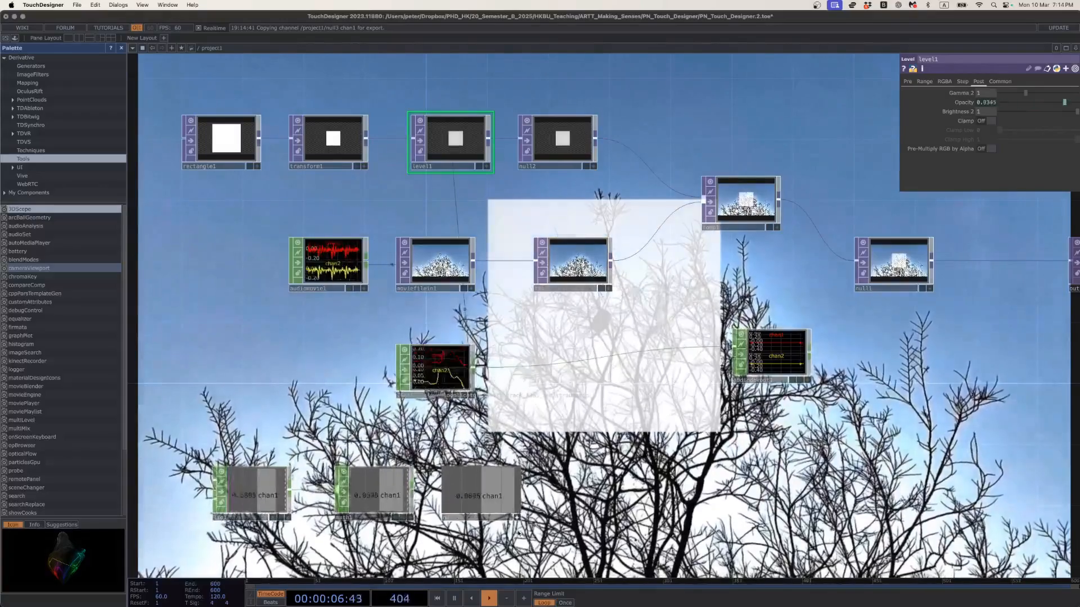
click(964, 102)
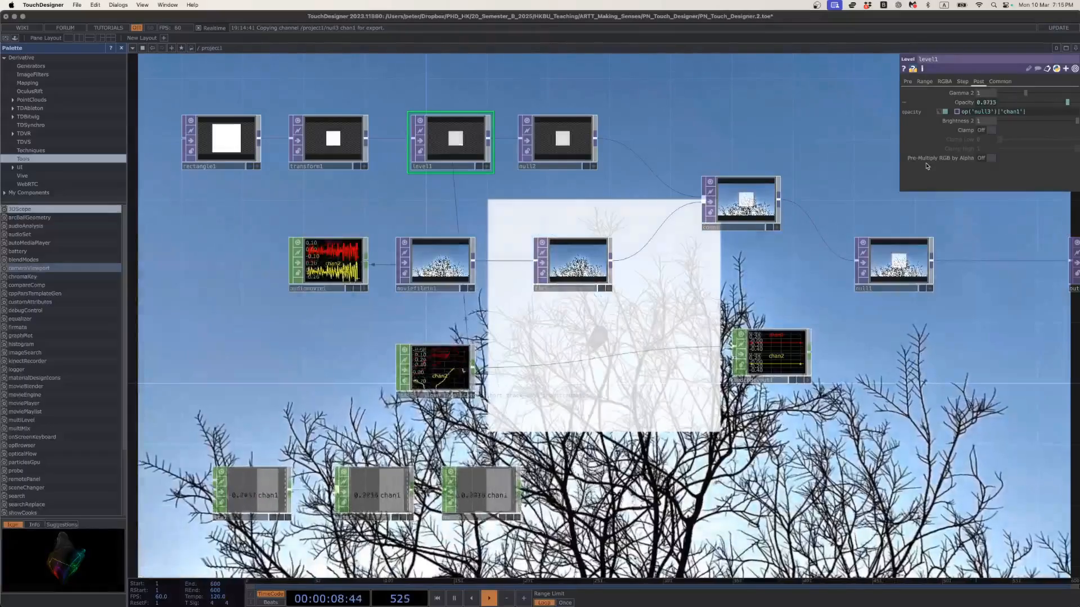
Raise the Audio Device Out's Volume to 1 and reduce it to 0.5.
drag(609, 383, 590, 336)
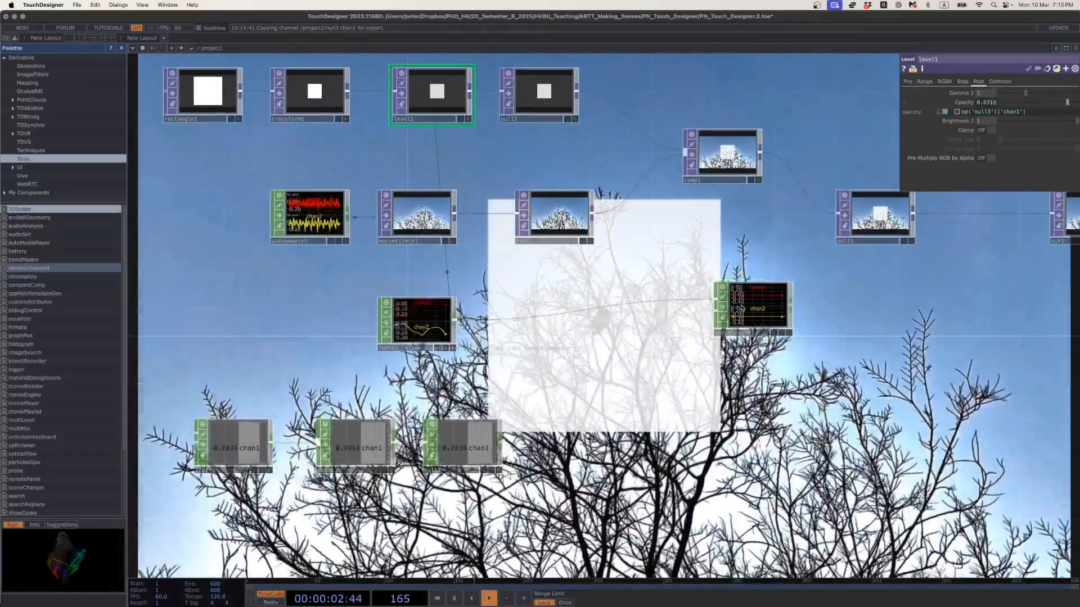
click(731, 306)
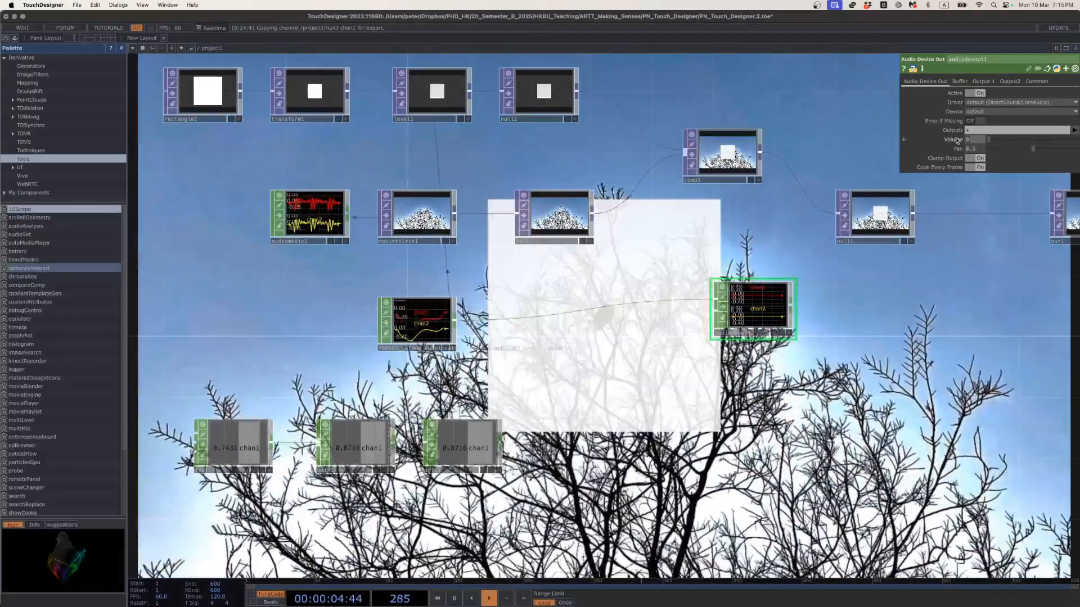
drag(988, 139, 1071, 139)
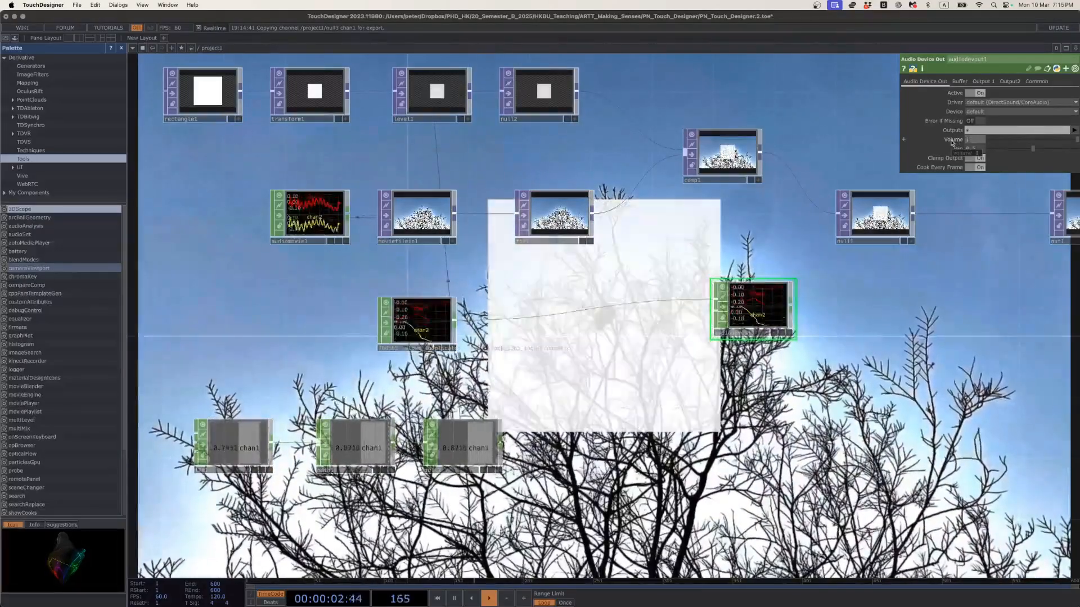
click(974, 140)
text(.5)
key(Return)
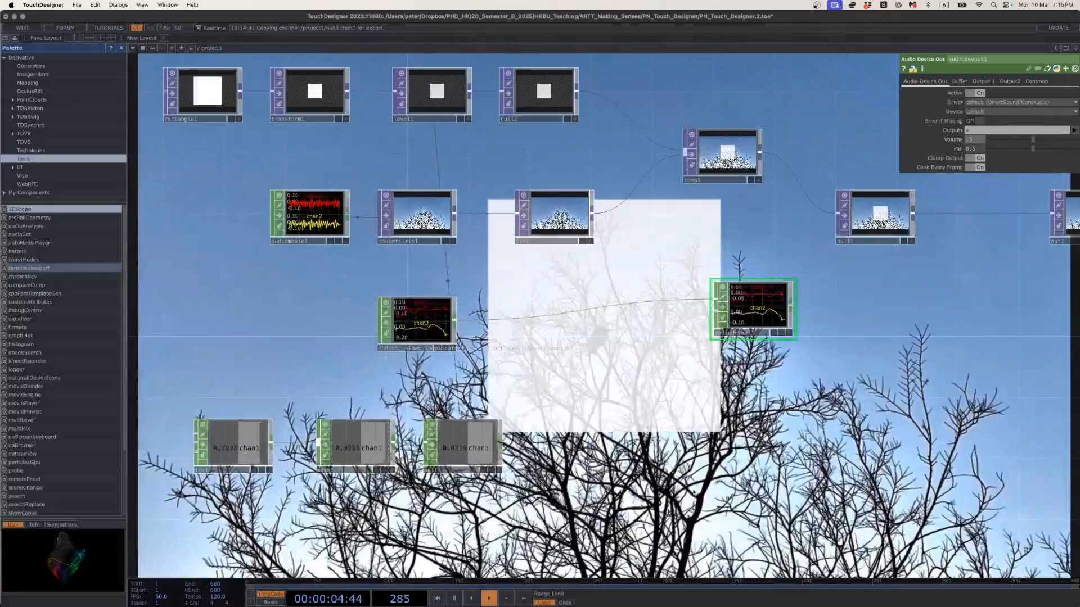
Move the audio movie, movie file and Fit operators away from comp1 to free space, and set the Audio Device Out's Volume to 0.
scroll(694, 493, down, 3)
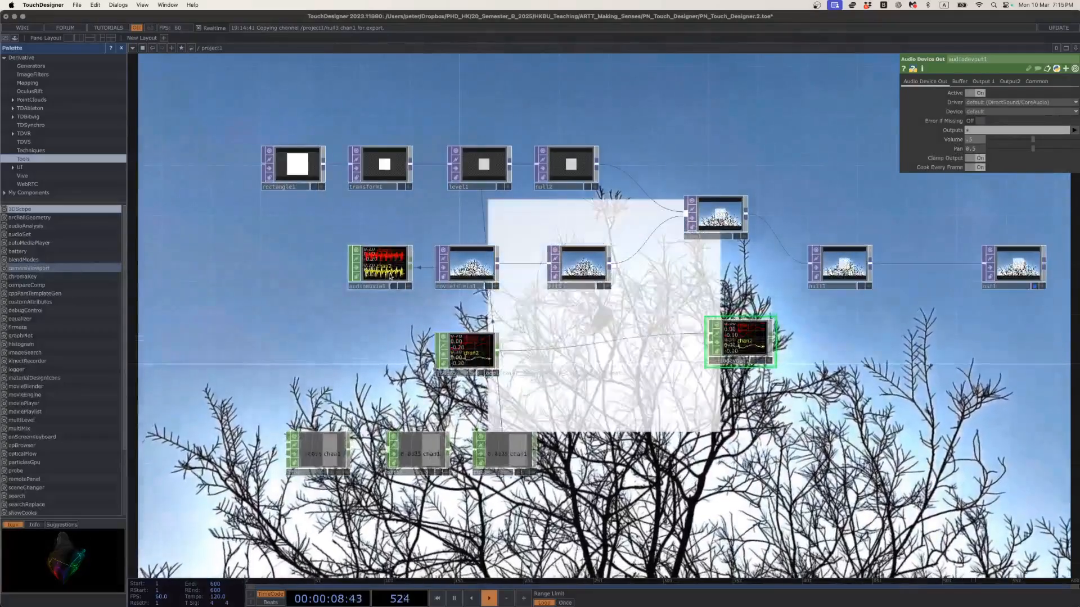
drag(390, 276, 266, 276)
drag(467, 270, 343, 270)
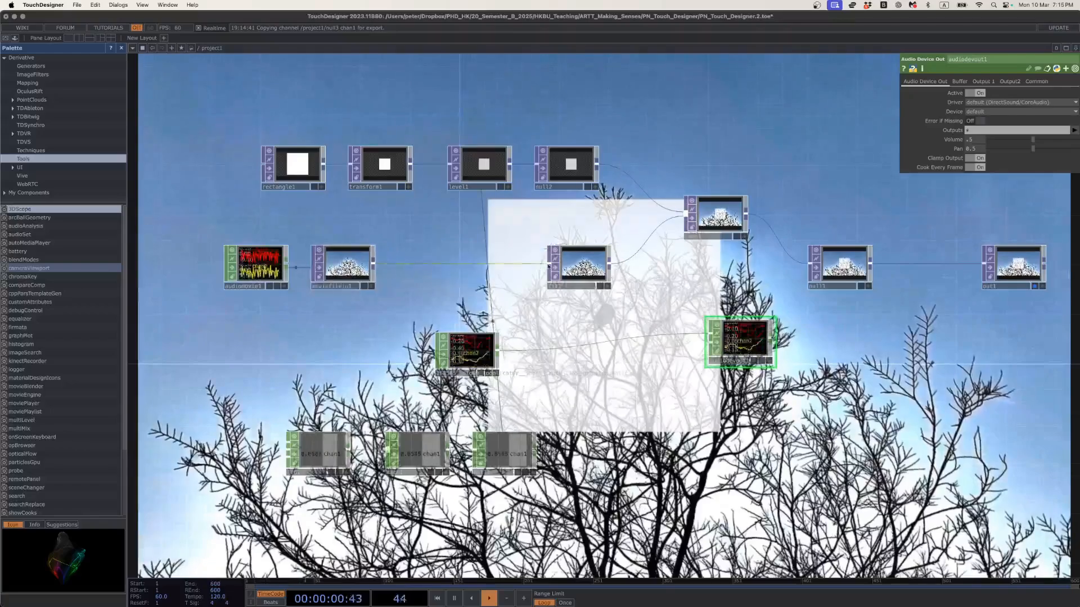
drag(452, 270, 427, 270)
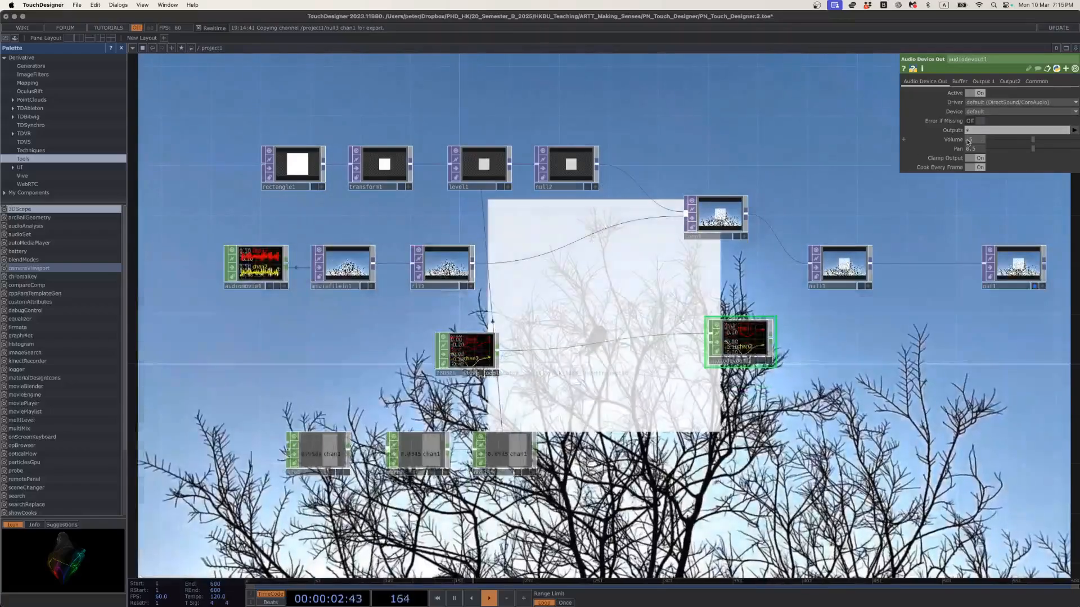
drag(973, 141, 944, 145)
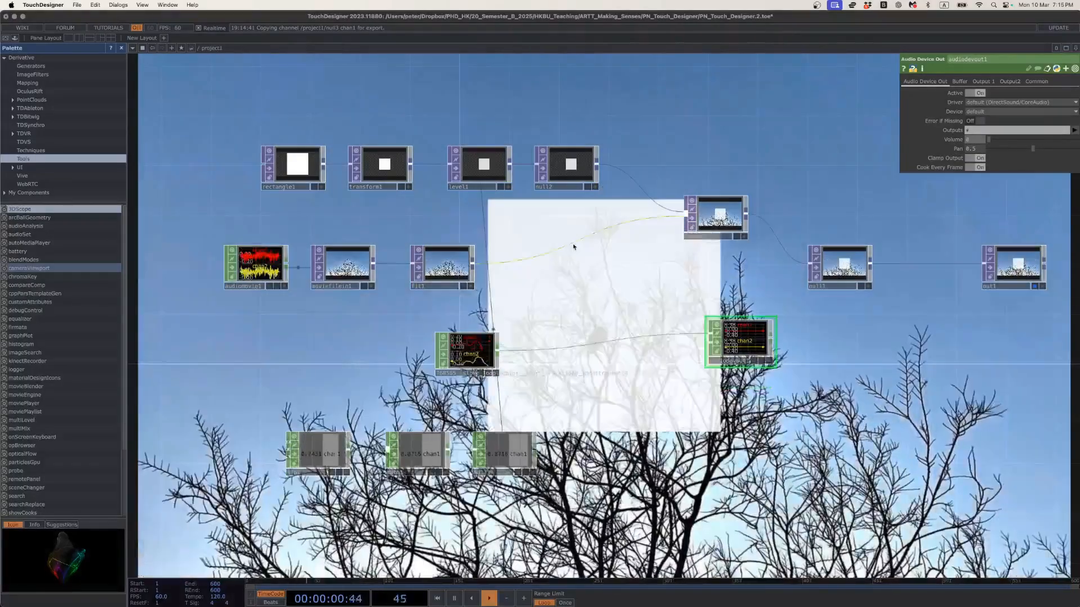
Insert an HSV Adjust TOP on the connection between the Fit TOP and comp1.
click(587, 234)
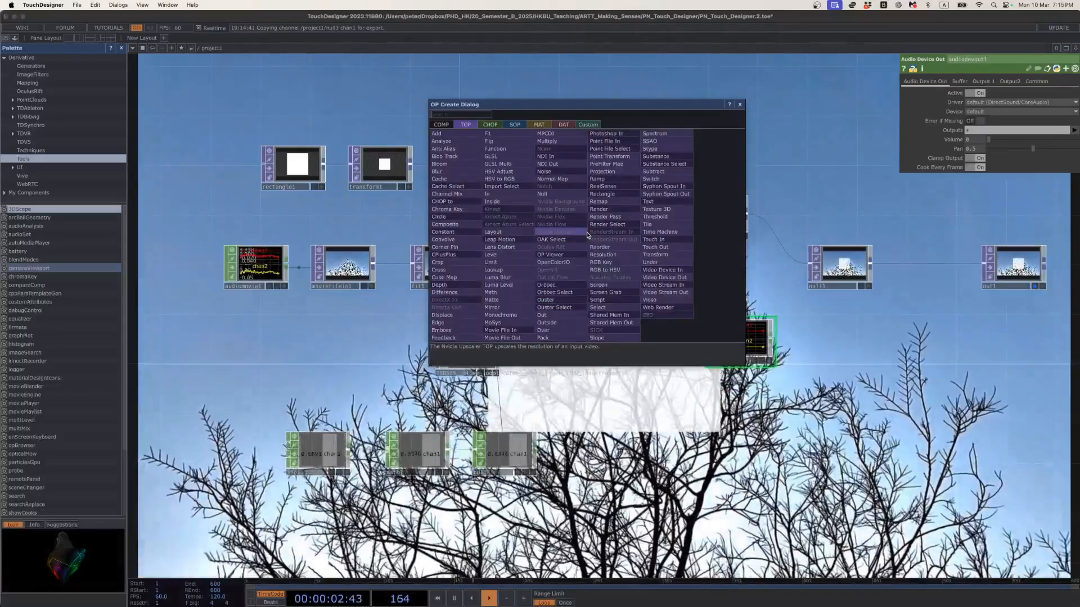
text(hsv)
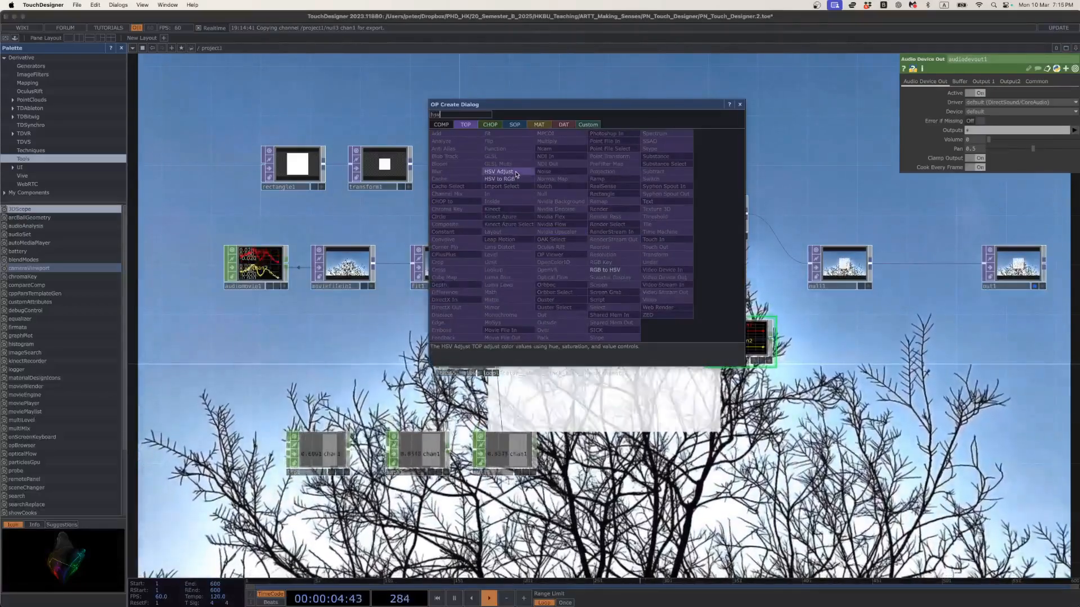
click(500, 171)
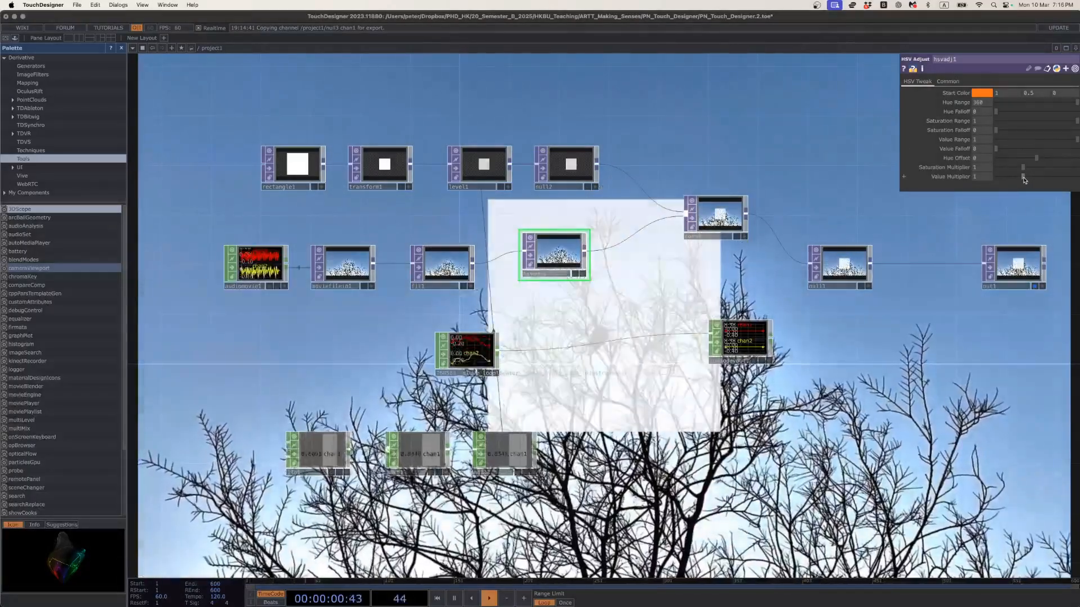
Try a Saturation Multiplier of 3 on the HSV Adjust TOP and reset it to 1.
drag(1023, 167, 1078, 167)
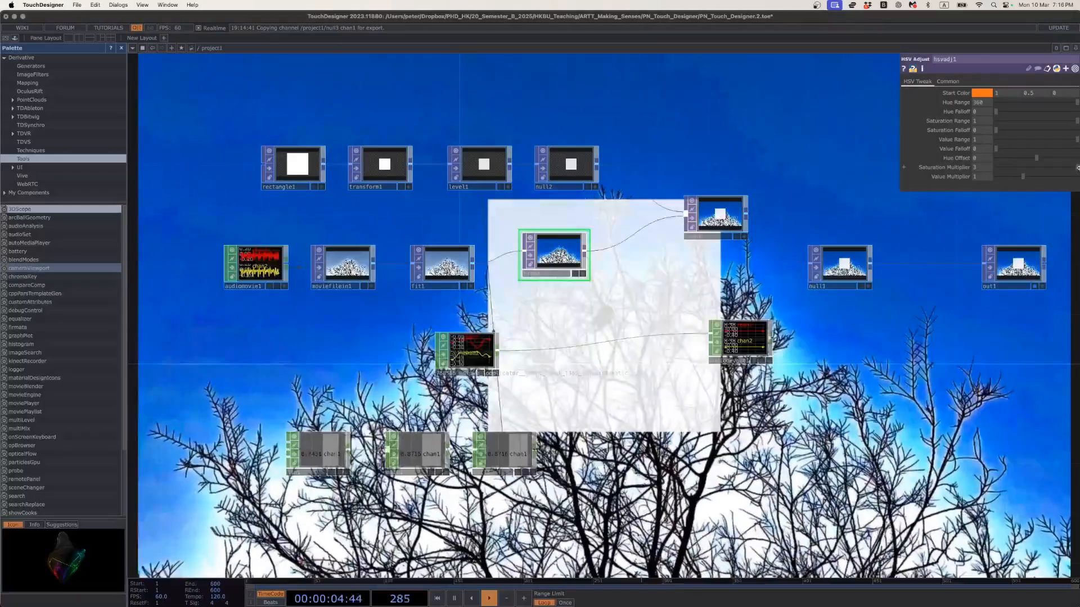
right_click(959, 168)
click(977, 176)
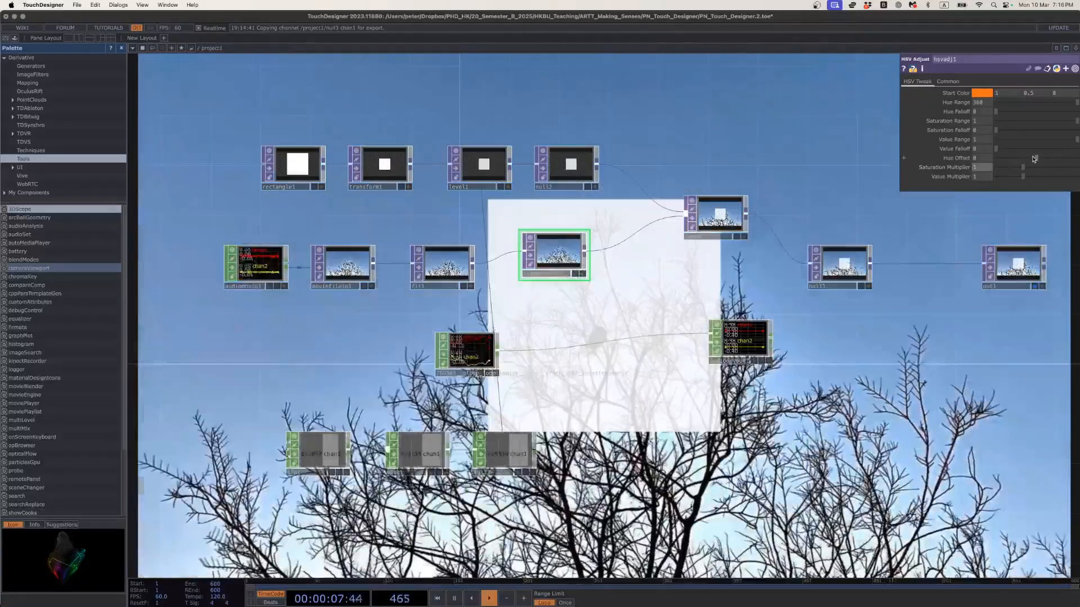
Try out positive and negative Hue Offset values on the HSV Adjust TOP and reset the offset to 0.
mouse_move(1036, 158)
mouse_down()
mouse_move(1052, 159)
mouse_move(1040, 158)
mouse_up()
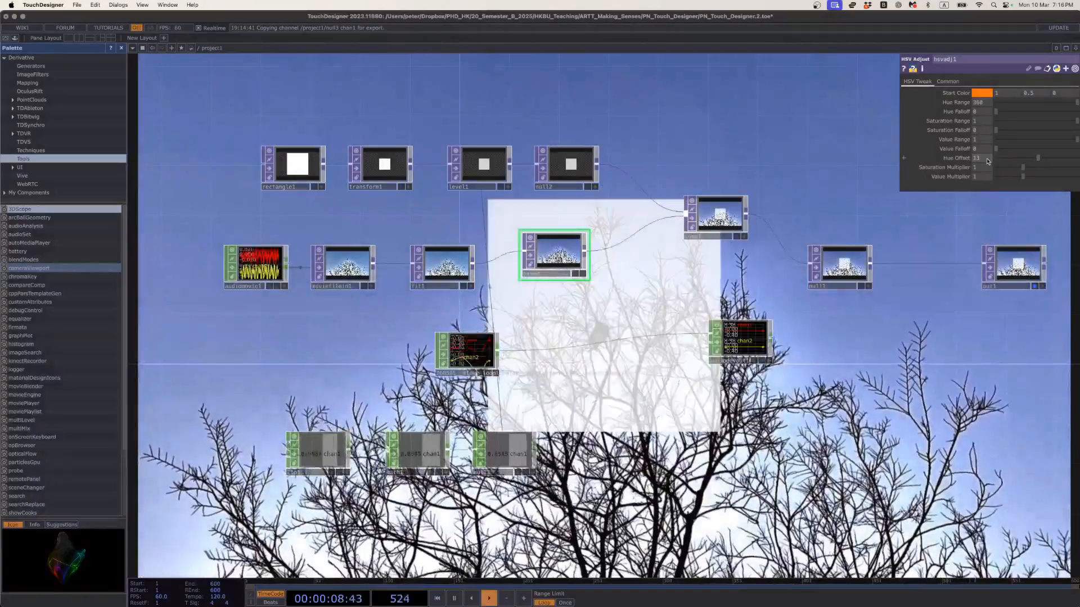
double_click(955, 160)
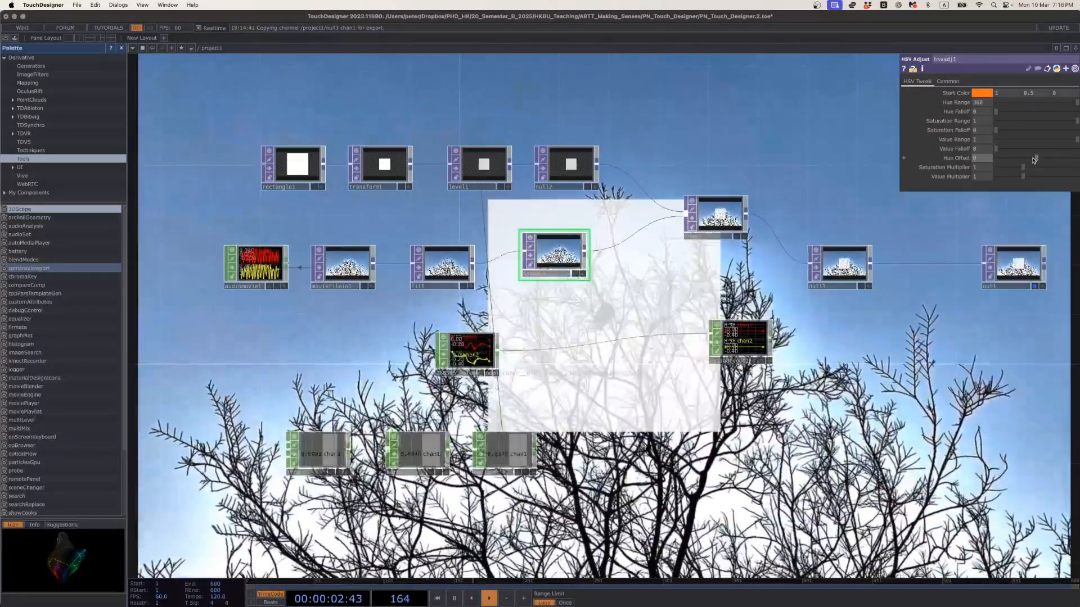
drag(1038, 160, 1078, 157)
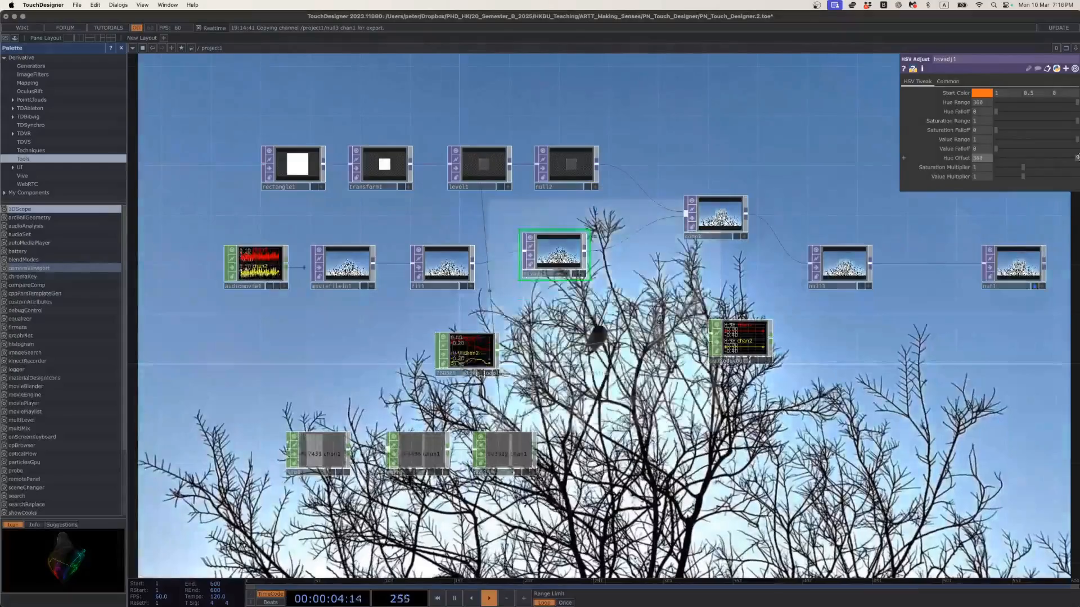
drag(1078, 157, 980, 161)
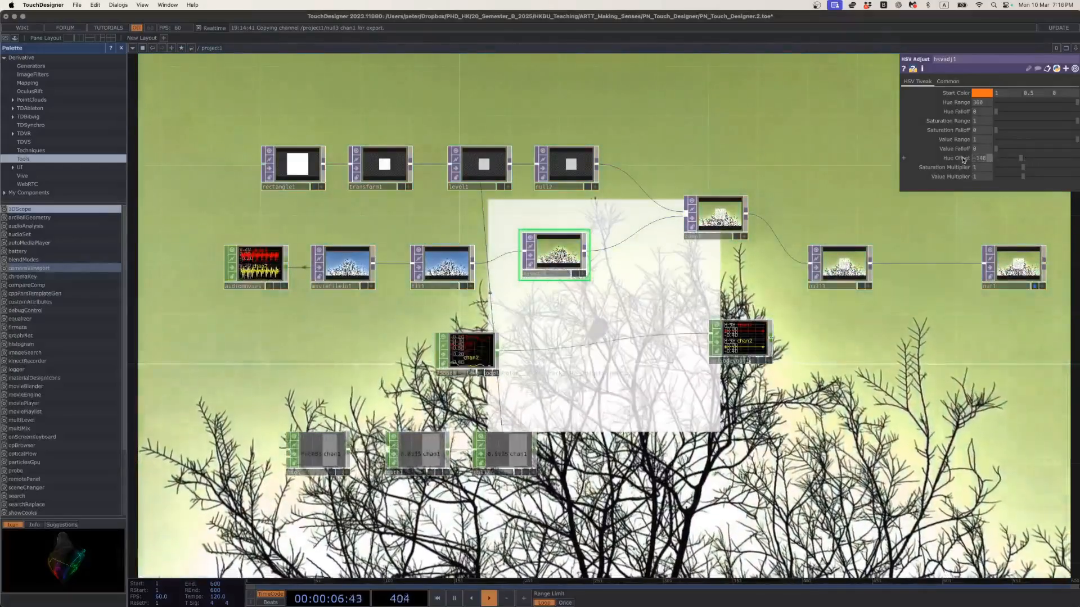
text(0)
key(Return)
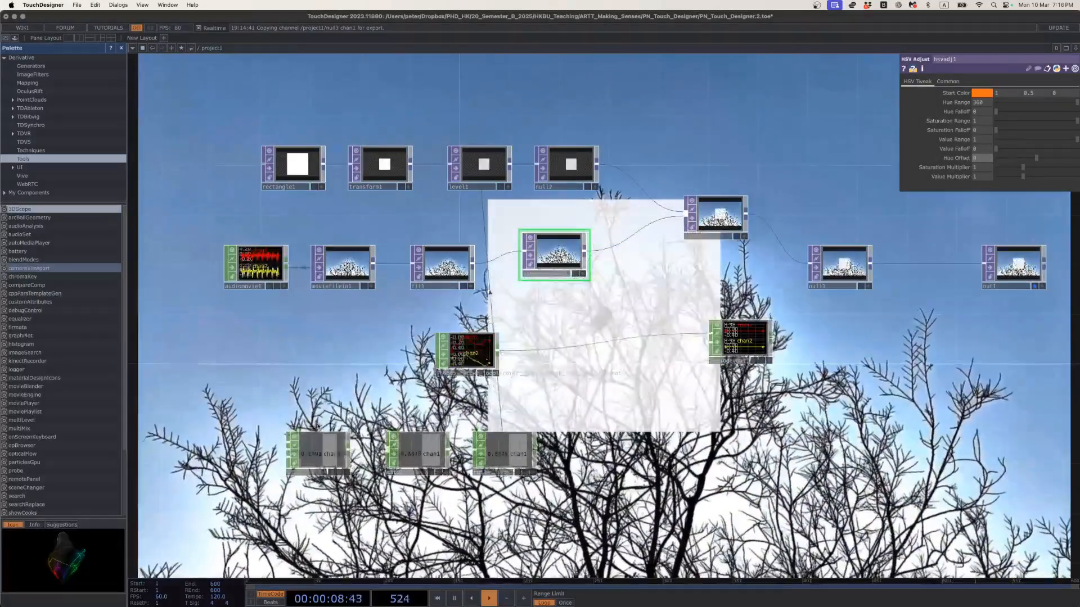
Move null3 beneath the HSV Adjust TOP and link its chan1 to that operator's Hue Offset.
drag(517, 454, 566, 454)
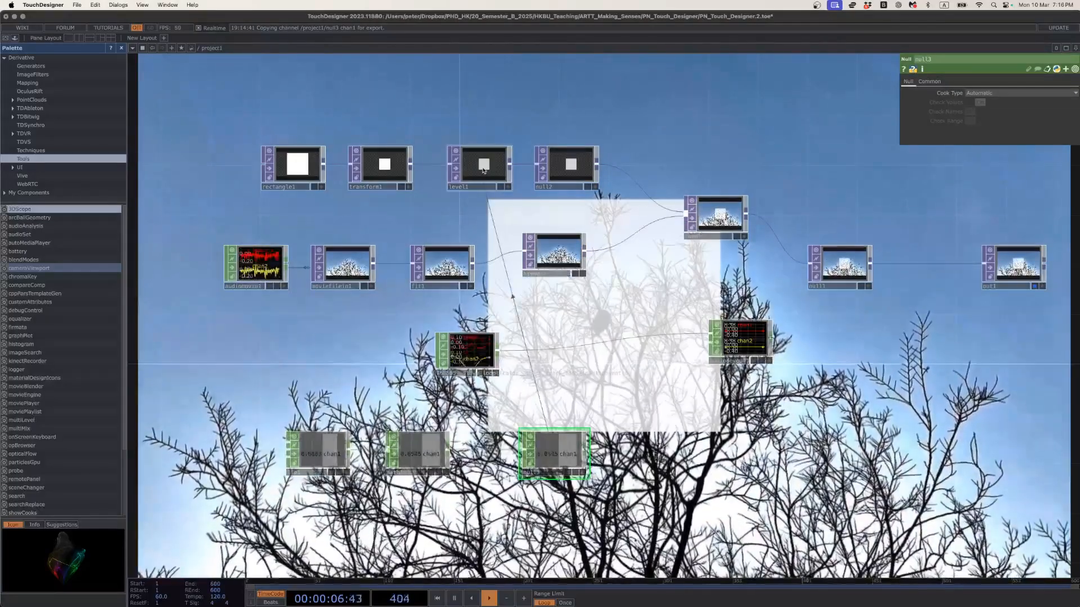
click(554, 255)
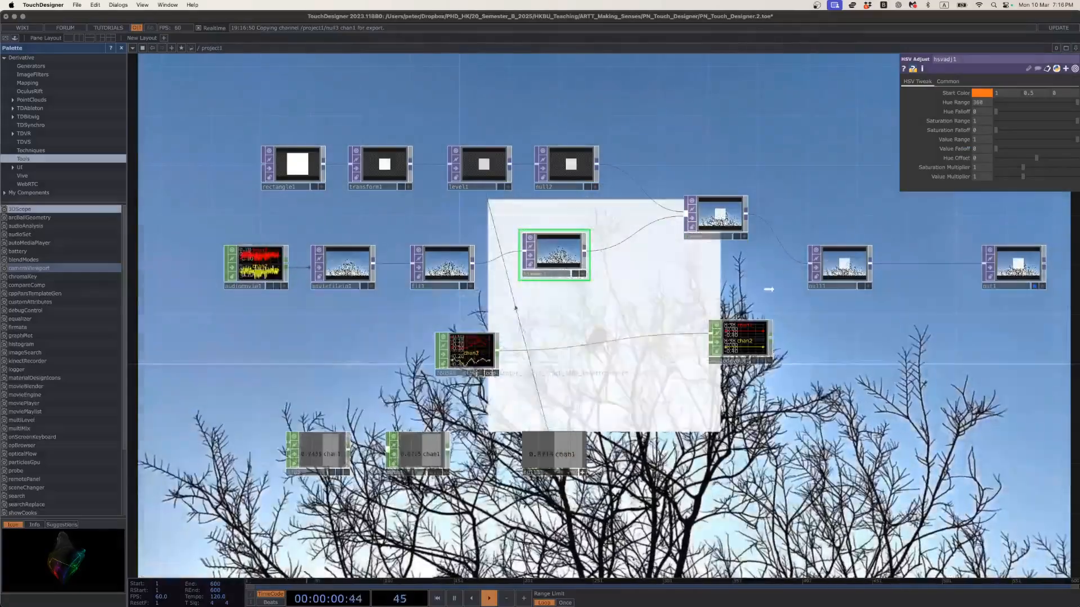
drag(907, 191, 982, 157)
click(982, 154)
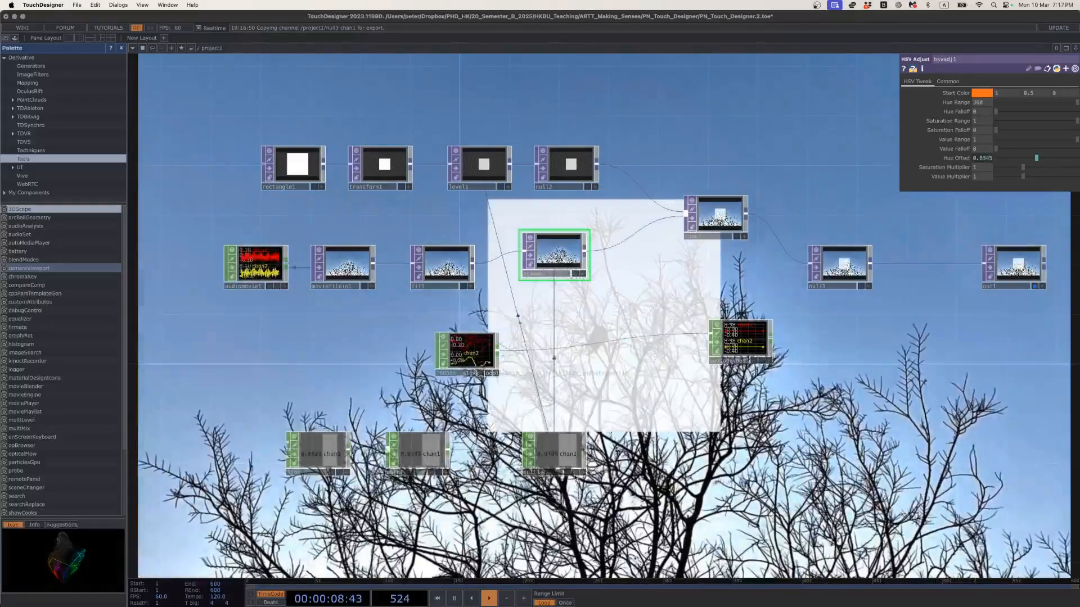
Branch a second Math CHOP off the LFO, place it below the first one, and connect a new Null CHOP after it.
right_click(349, 452)
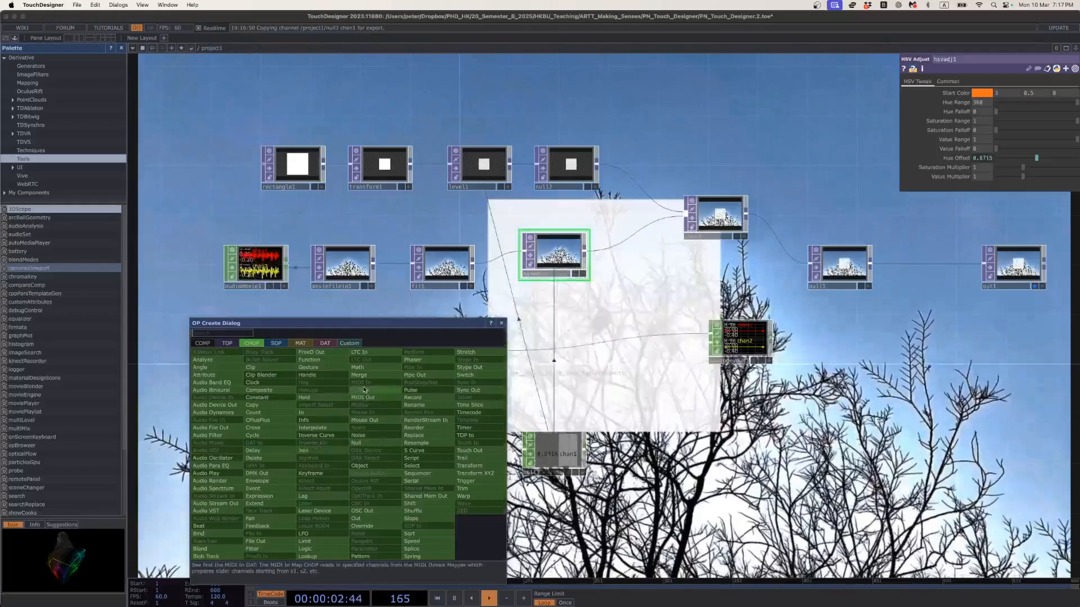
key(Escape)
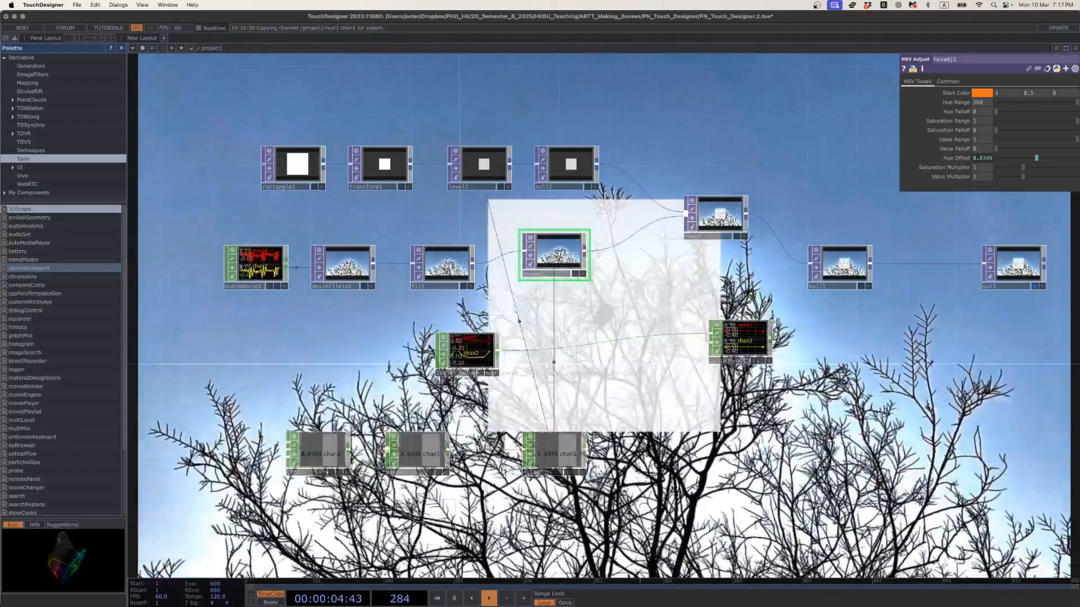
click(423, 521)
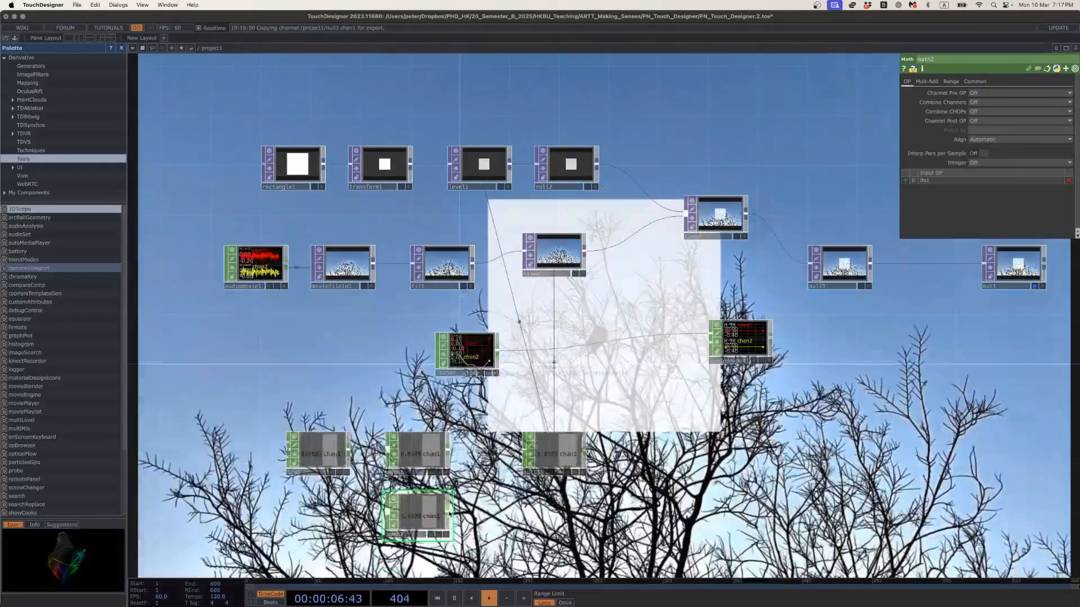
right_click(450, 513)
click(463, 466)
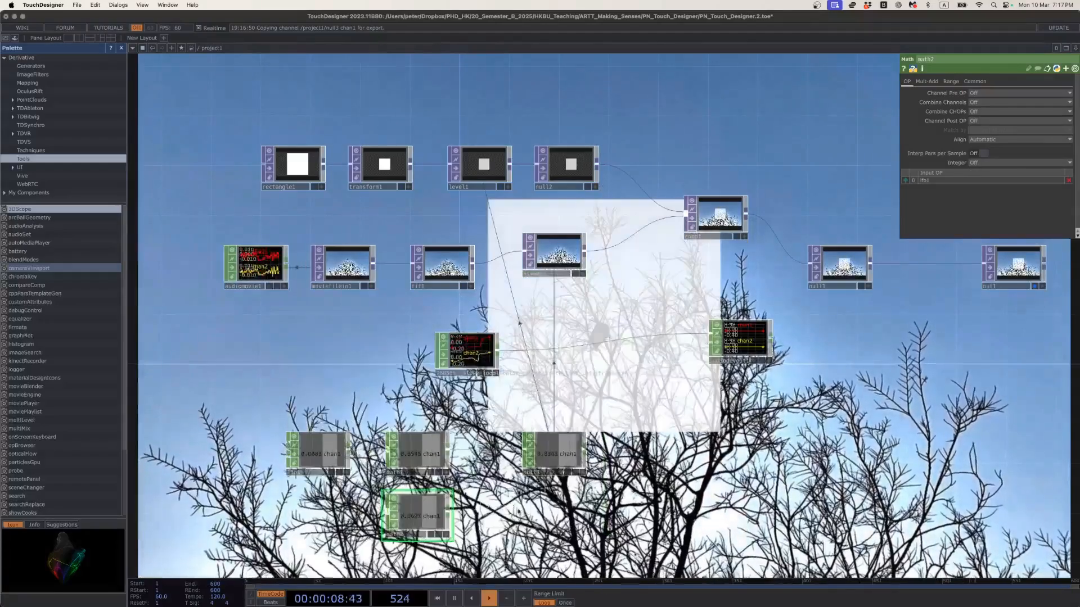
click(554, 515)
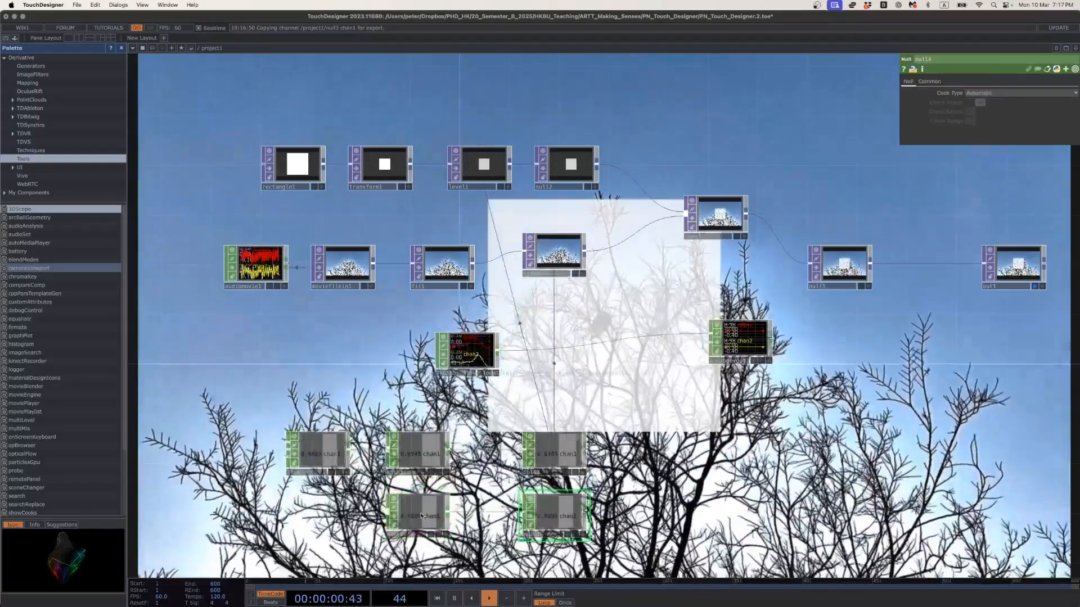
Set the second Math CHOP's To Range to 0–360.
click(950, 81)
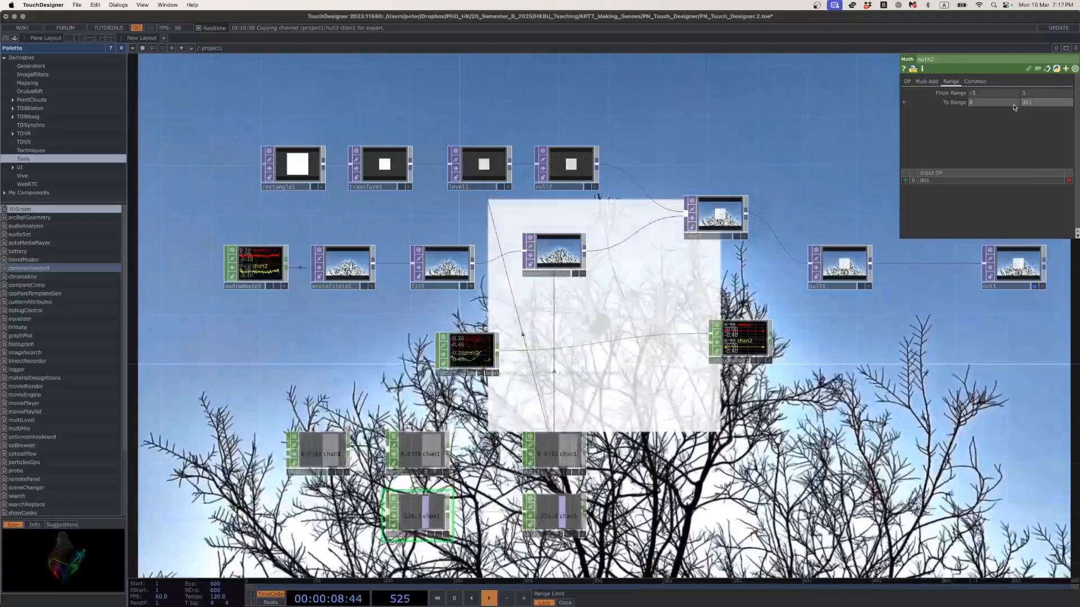
text(1)
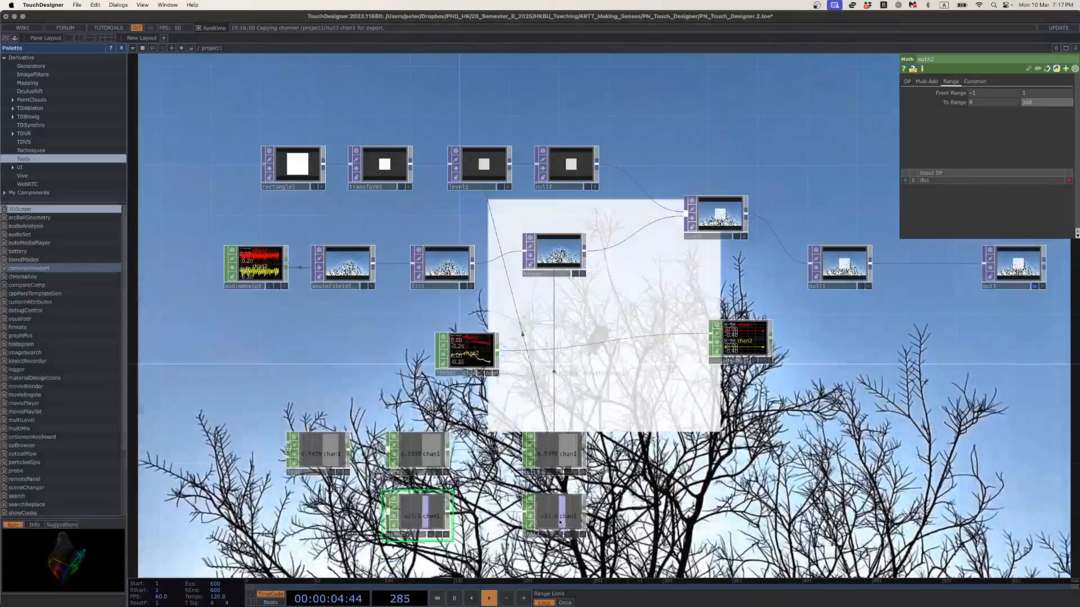
Change the HSV Adjust TOP's Hue Offset expression to reference null4's chan1 instead of null3.
click(566, 521)
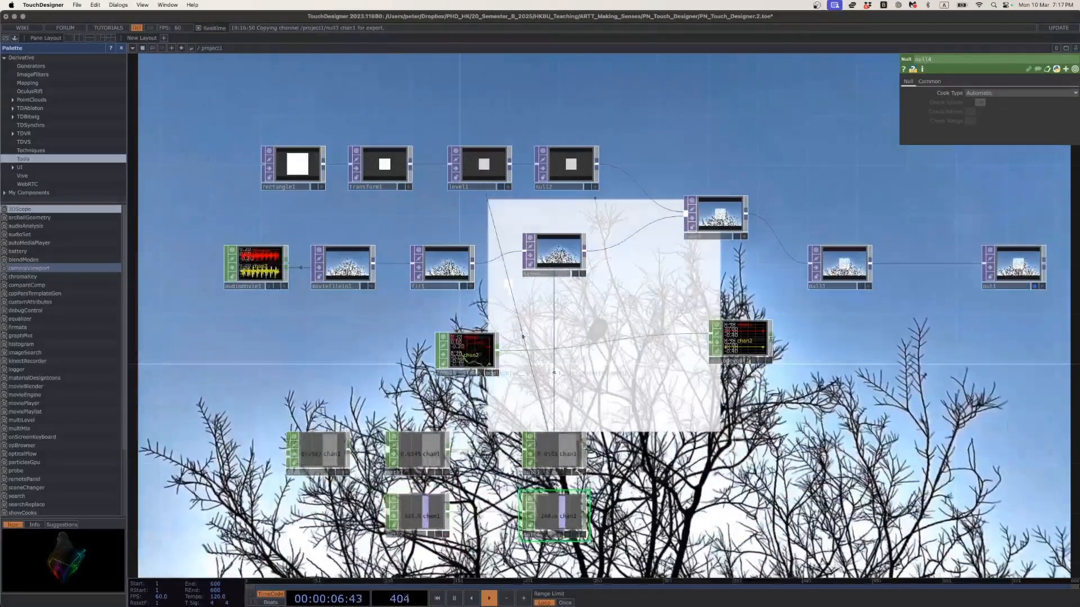
click(587, 254)
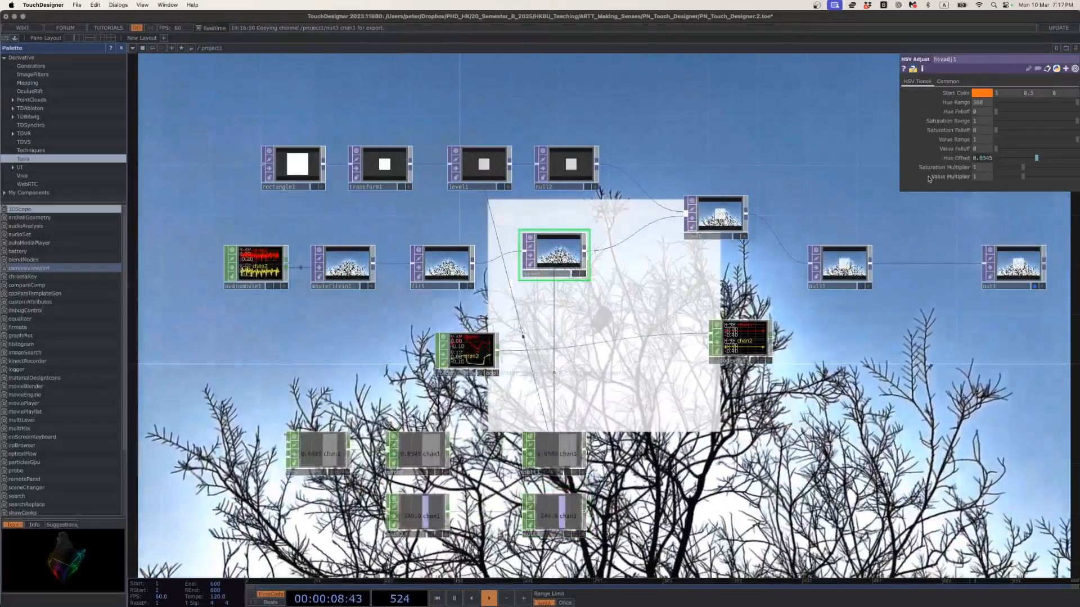
click(955, 159)
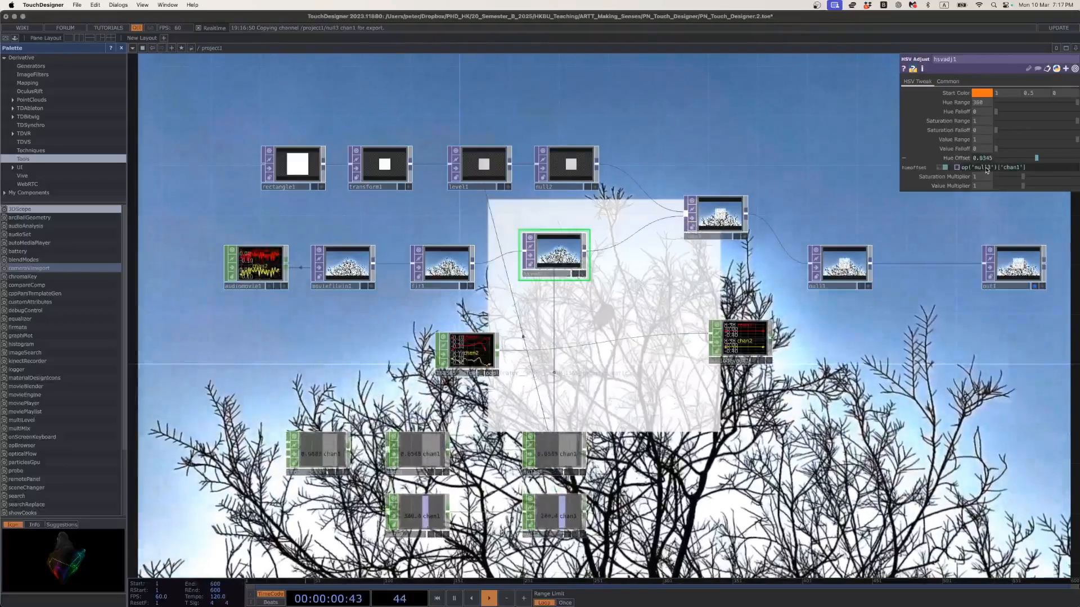
mouse_move(986, 170)
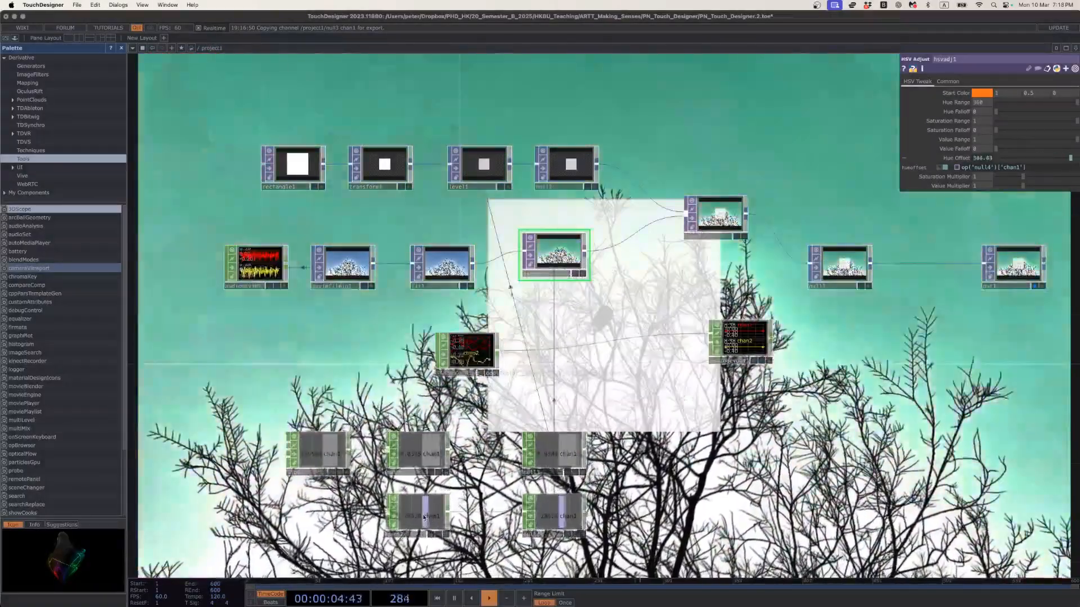
click(429, 520)
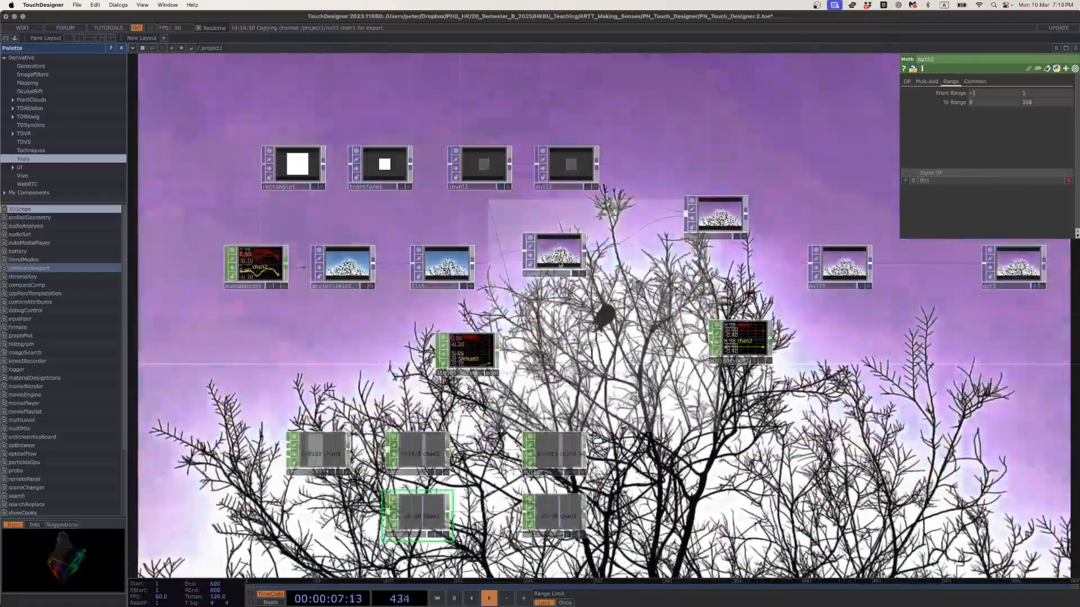
Clear the channel expression from the HSV Adjust TOP's Hue Offset so the offset is 0.
click(557, 254)
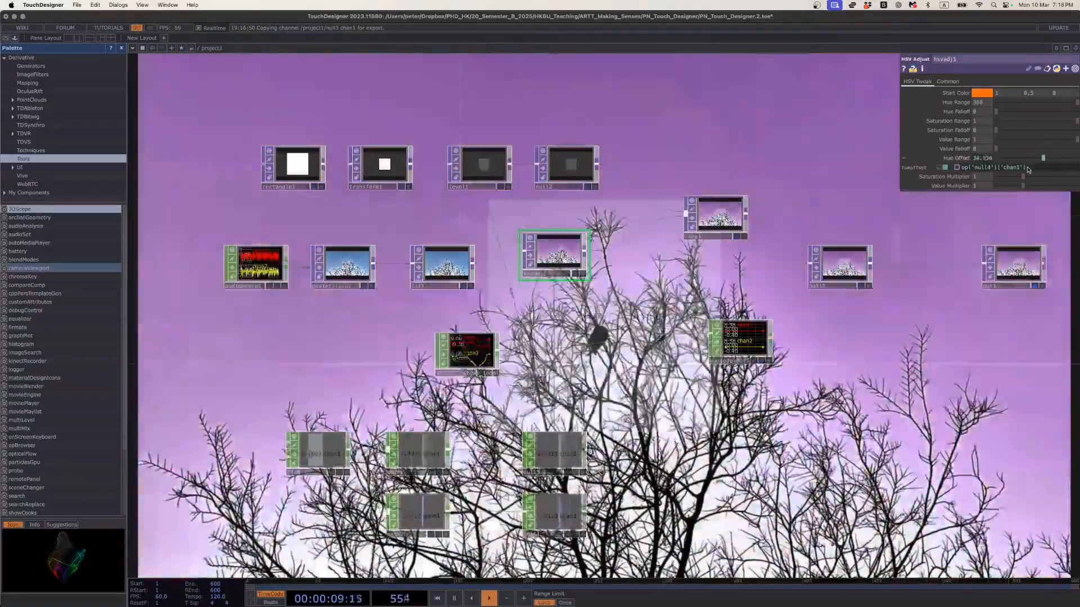
drag(1026, 170, 952, 171)
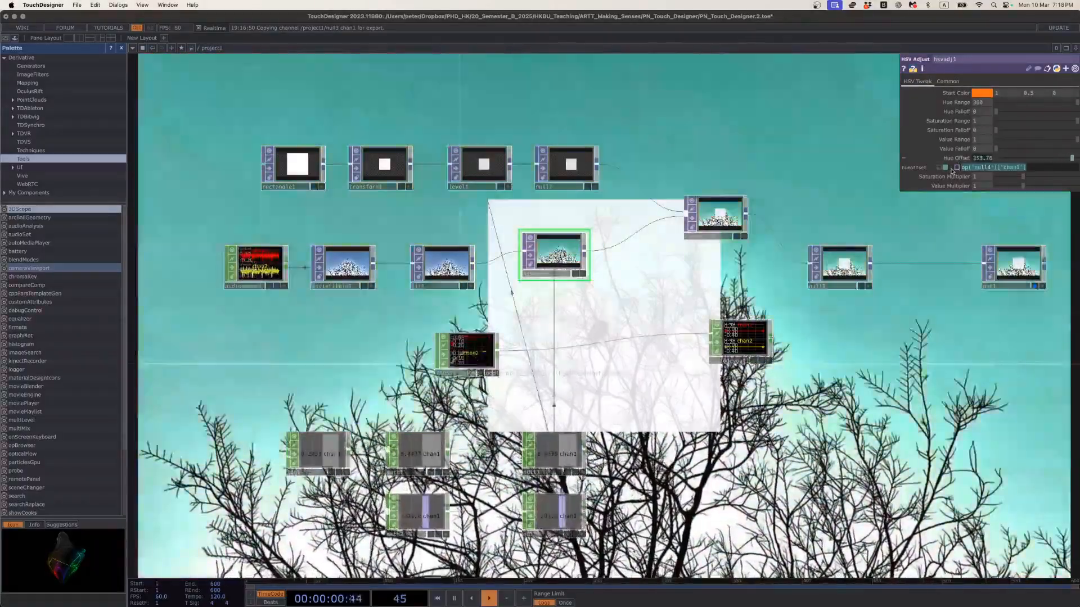
key(BackSpace)
key(Return)
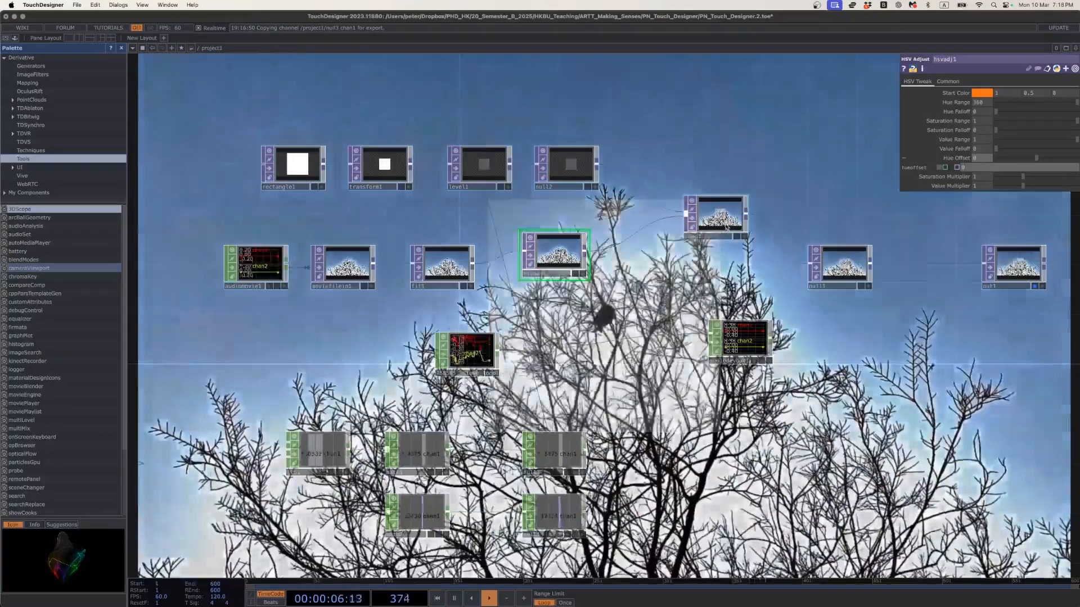
Try the Add, Atop, Average and Brightest operations on the Composite TOP.
click(726, 227)
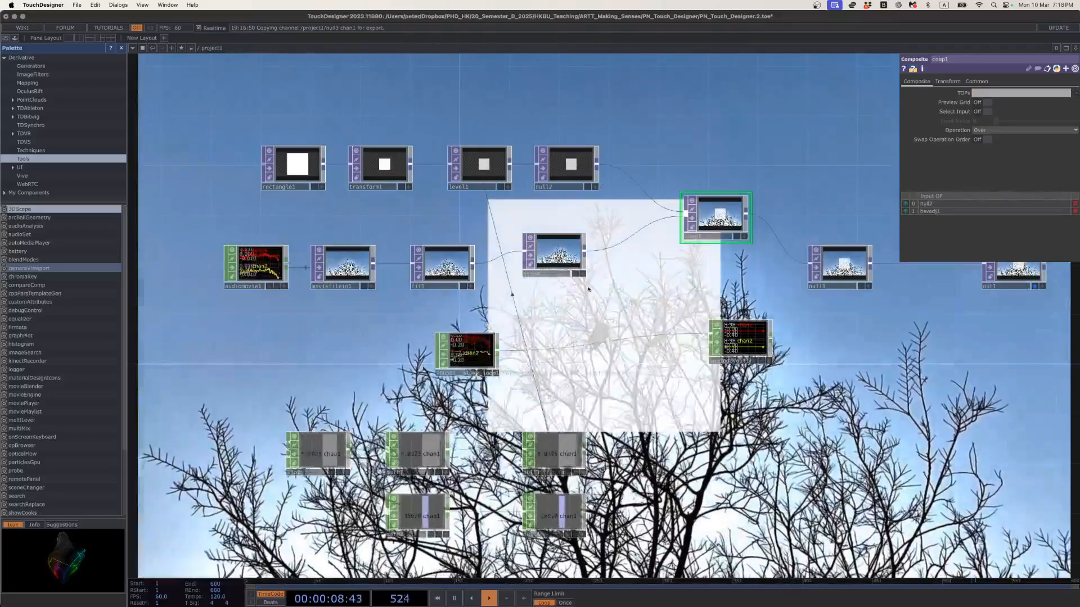
click(1003, 130)
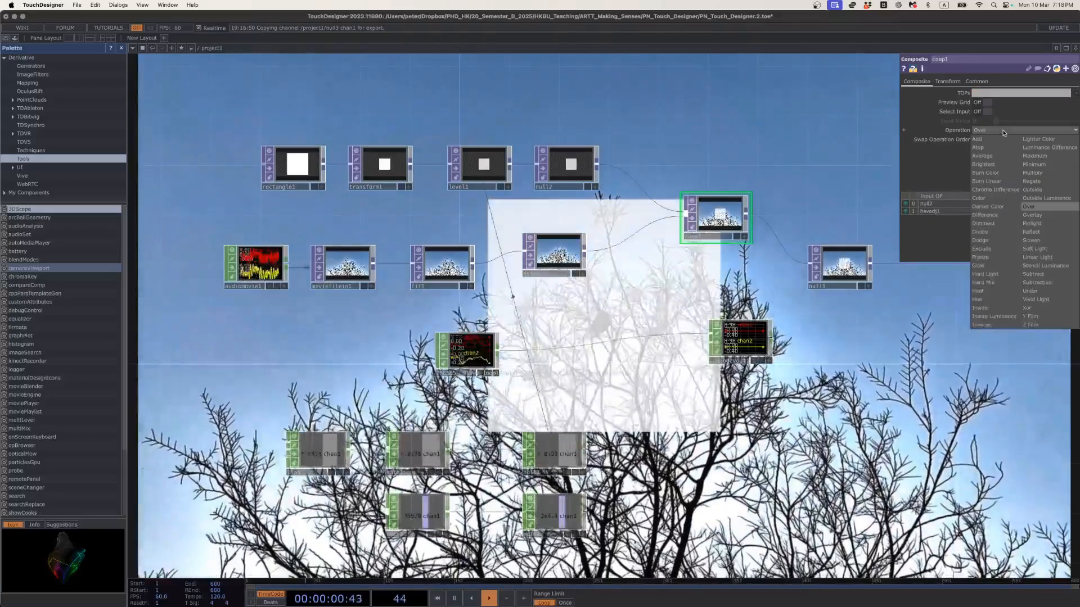
click(993, 139)
click(996, 131)
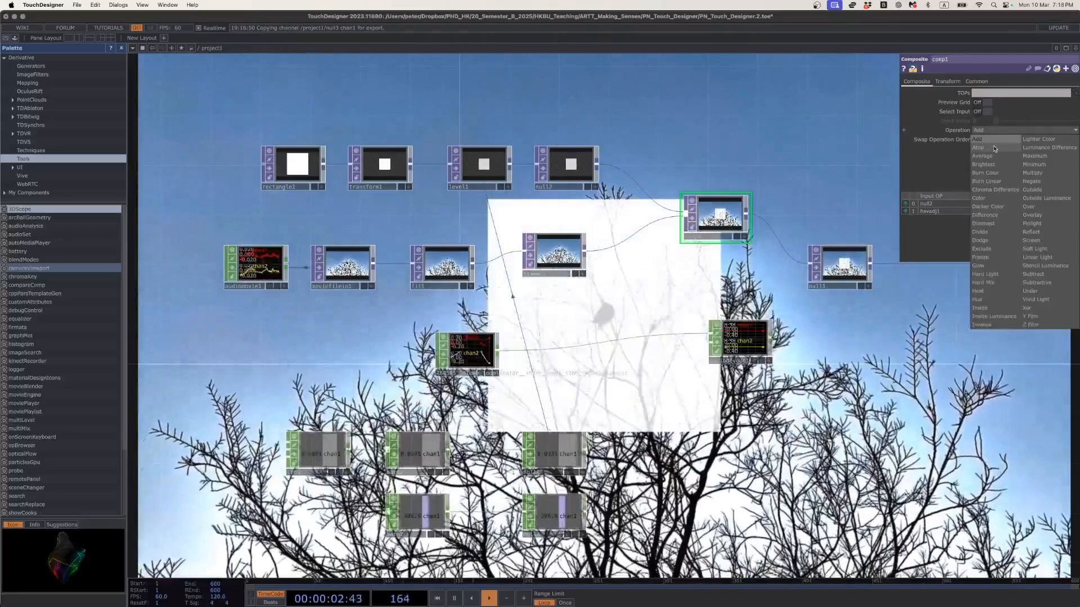
click(994, 147)
click(996, 130)
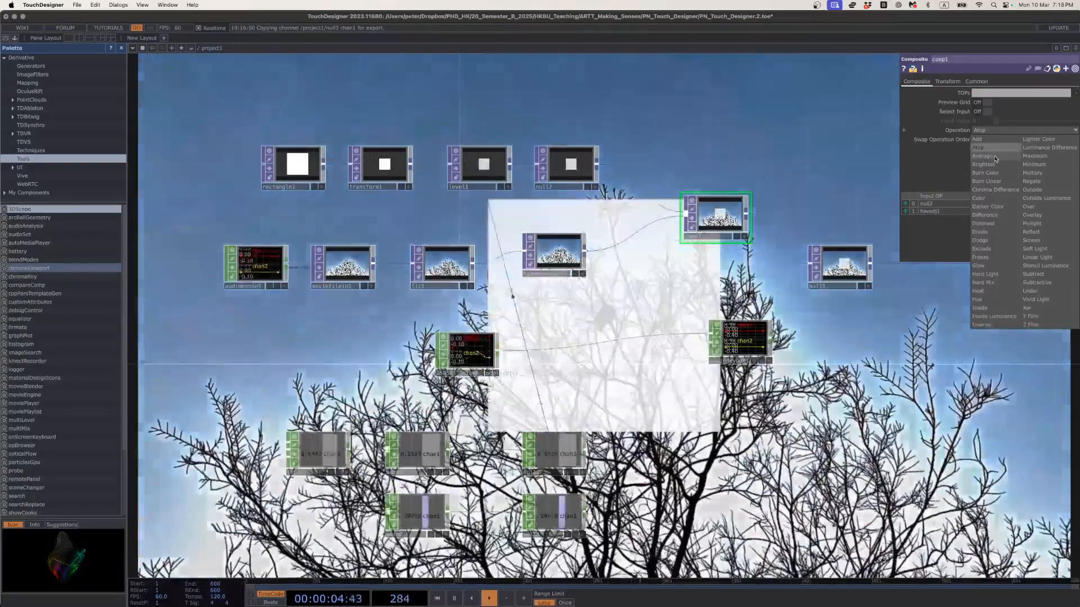
click(983, 156)
click(997, 130)
click(992, 164)
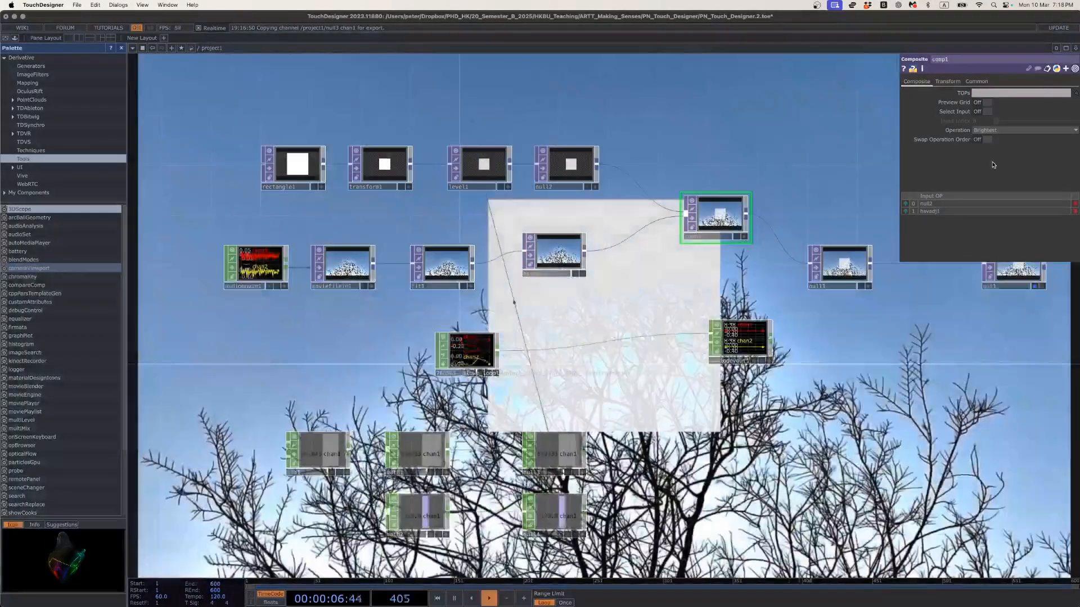
Try the Burn Color, Burn Linear, Darker Color and Color operations on the Composite TOP.
click(1004, 135)
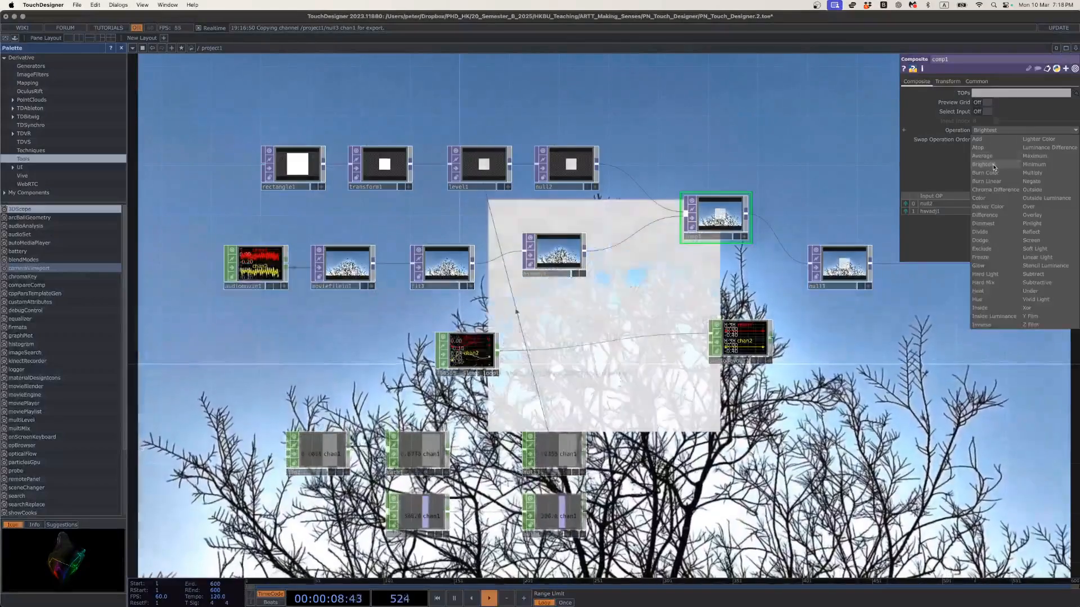
click(998, 139)
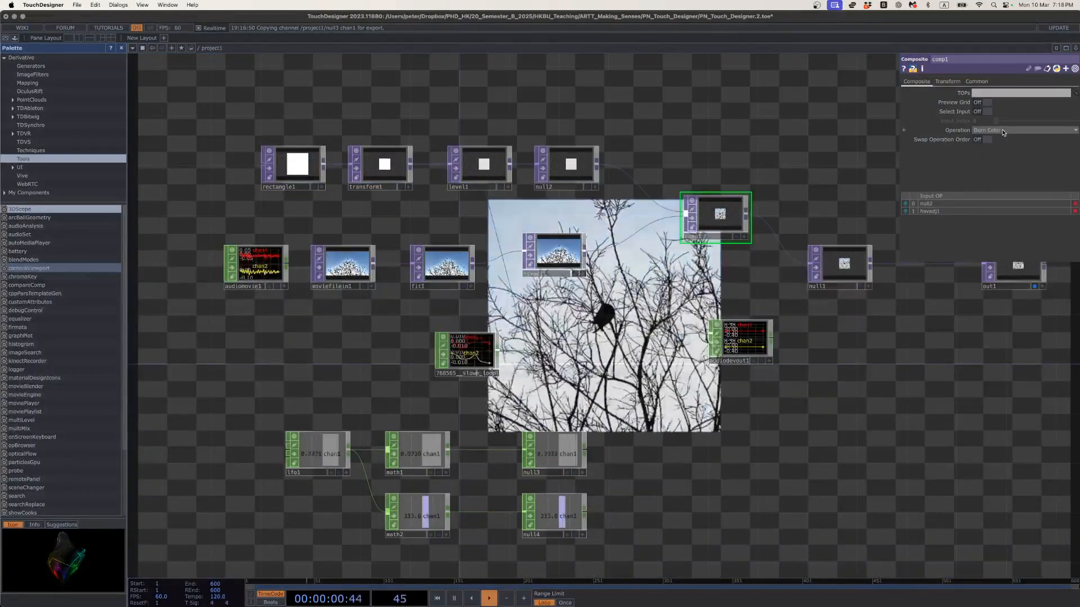
click(1004, 132)
click(1000, 139)
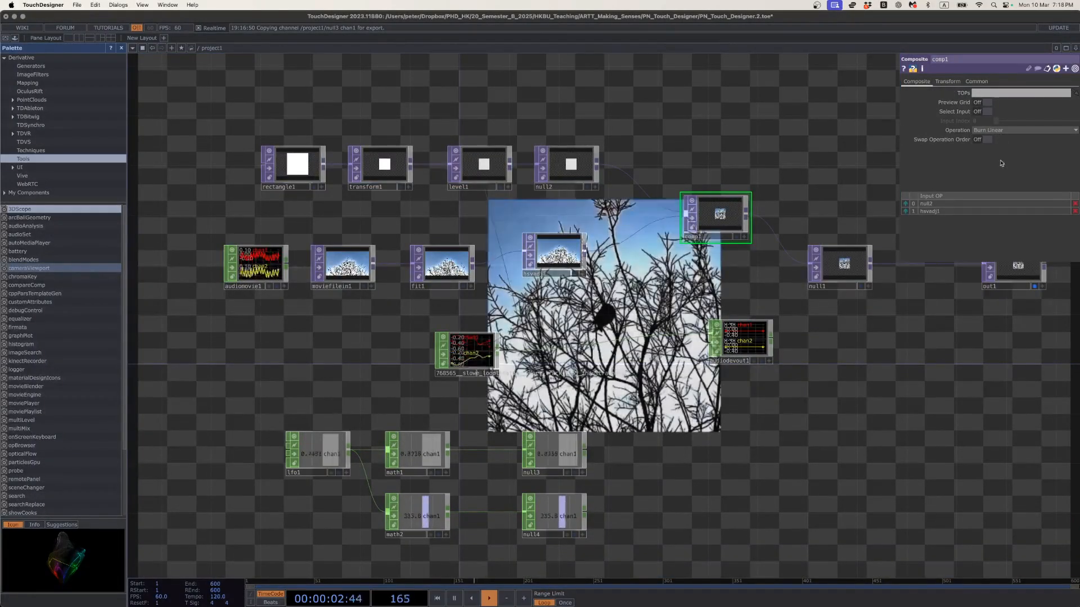
click(1003, 132)
click(995, 206)
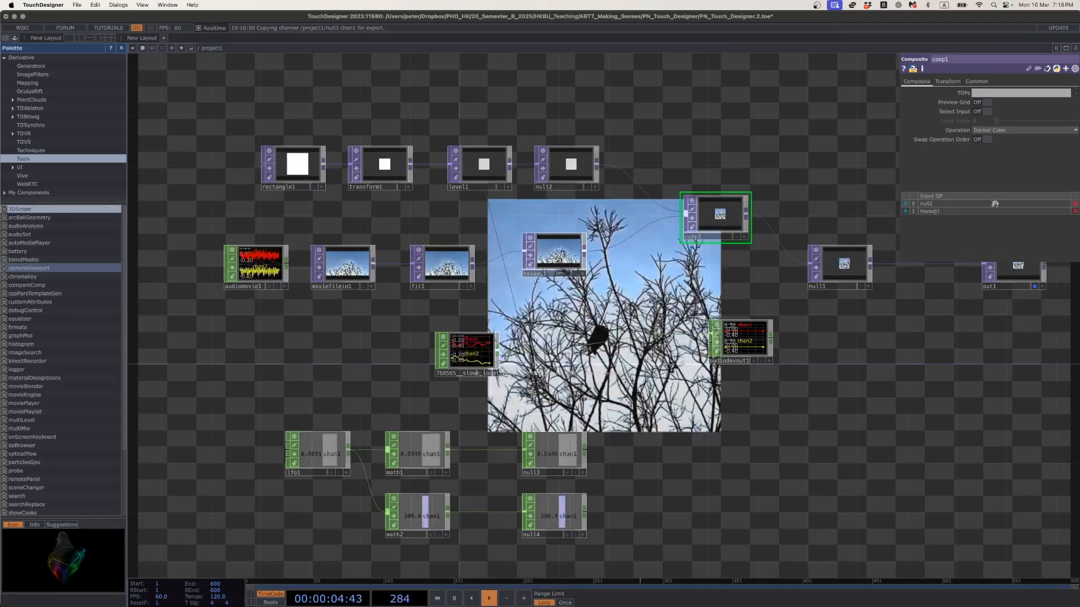
click(1003, 131)
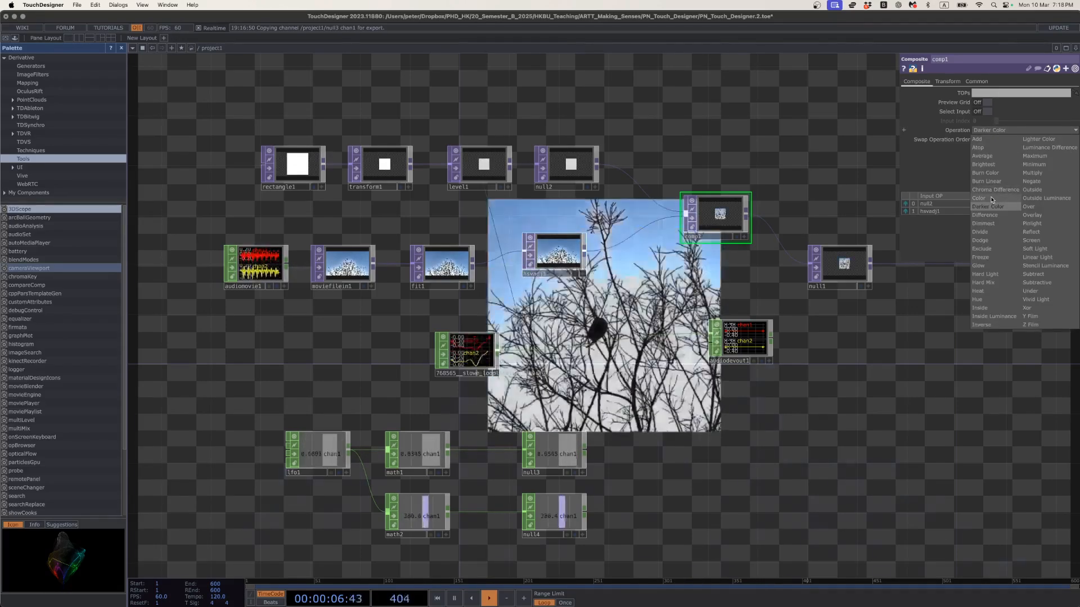
click(991, 199)
Set the Composite TOP's operation to Difference.
click(999, 131)
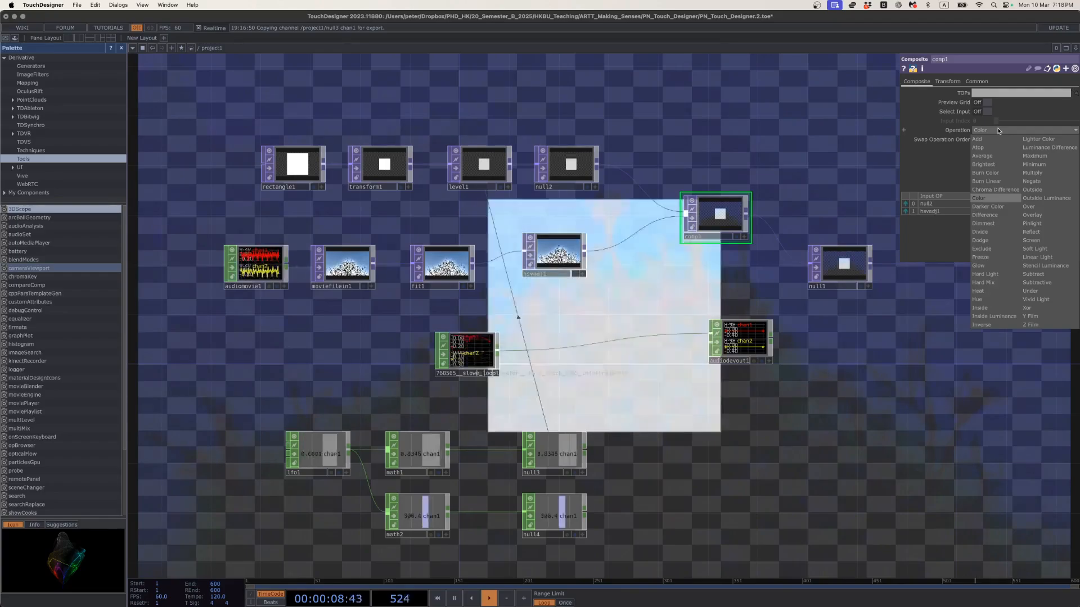
click(998, 131)
click(998, 131)
click(991, 214)
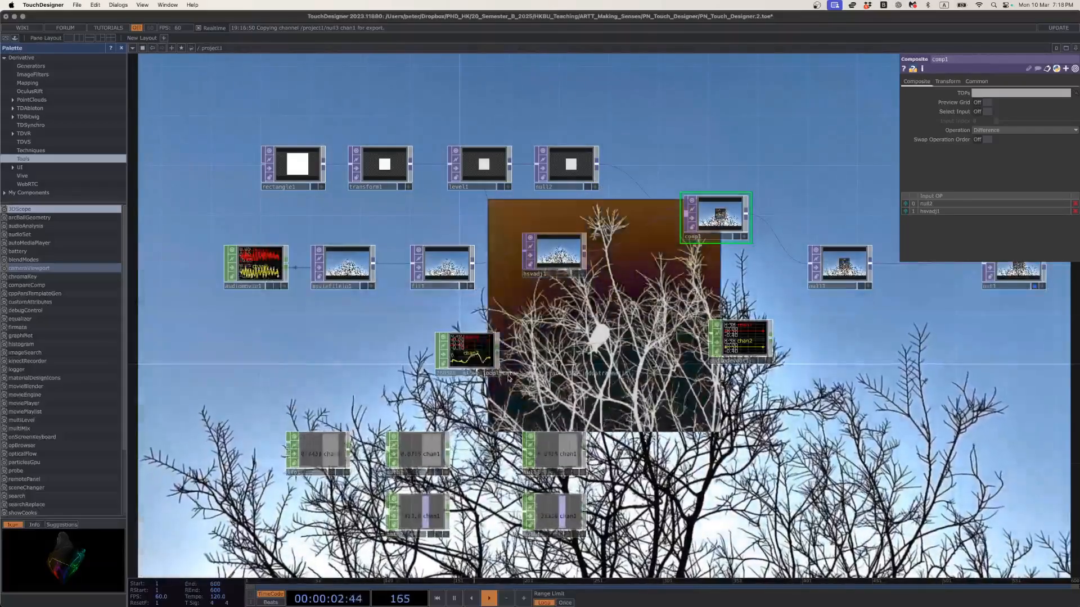
Scale the rectangle down to 0.2 by 0.2 in the Transform TOP.
click(380, 166)
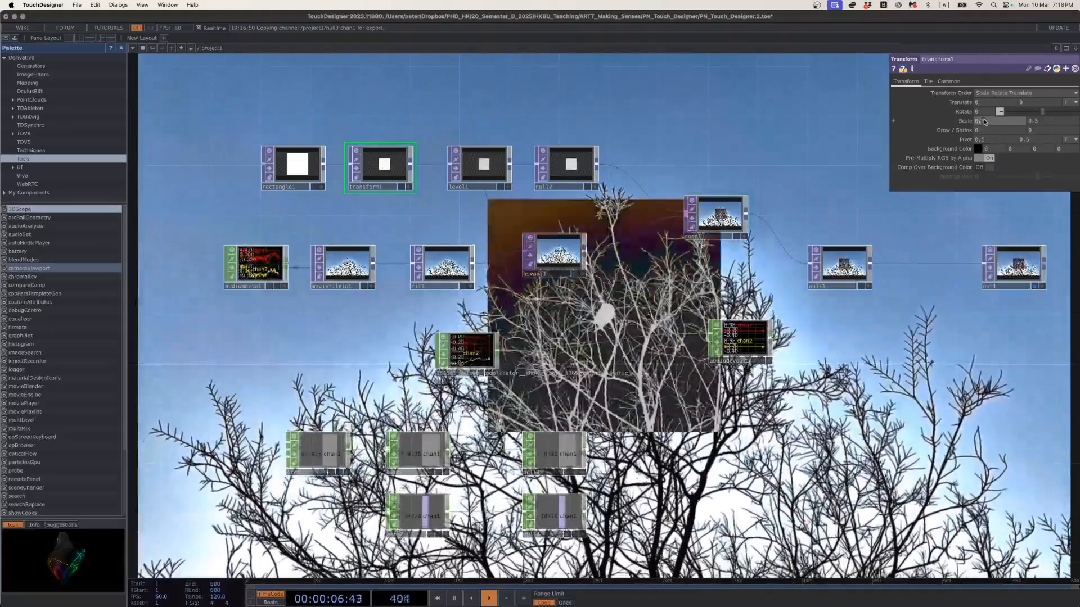
text(0.2)
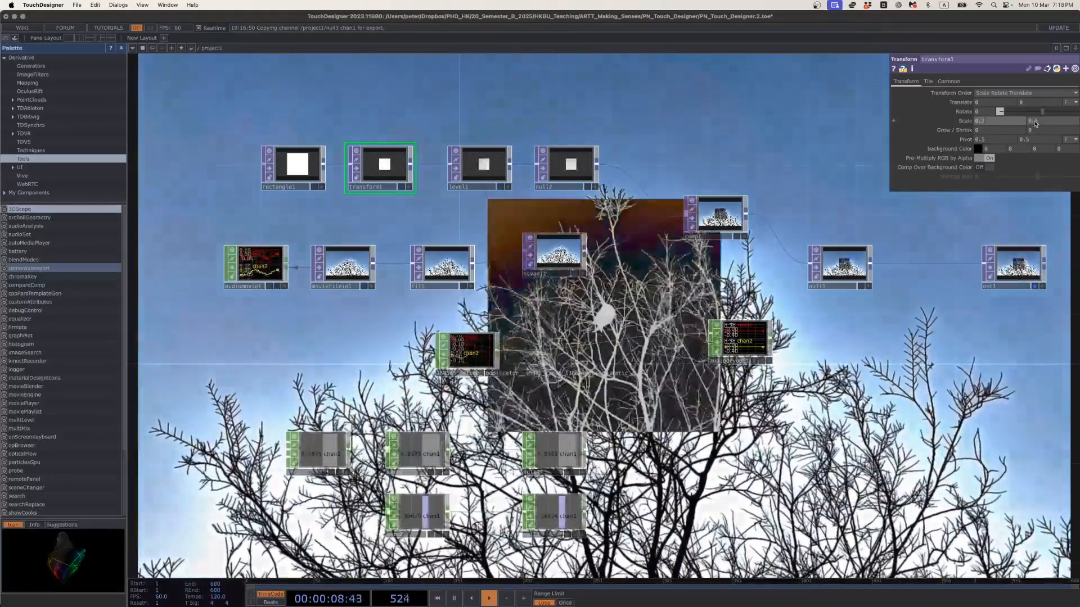
click(1032, 123)
text(0.2)
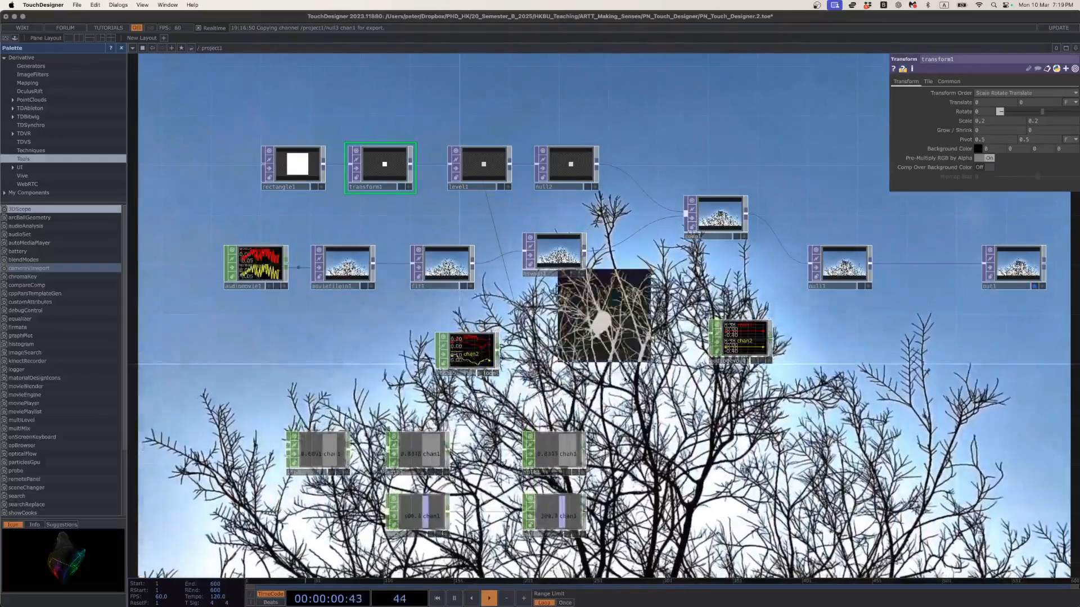
Review the Movie File In TOP's play modes, keep Sequential, and set its playback Speed to 0.1.
click(338, 265)
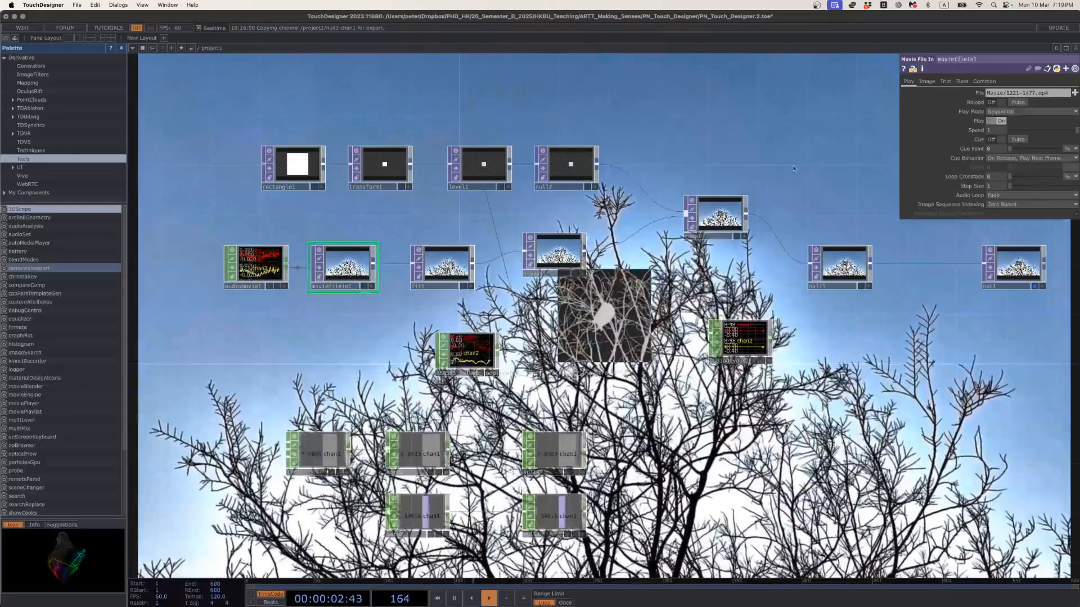
click(1027, 110)
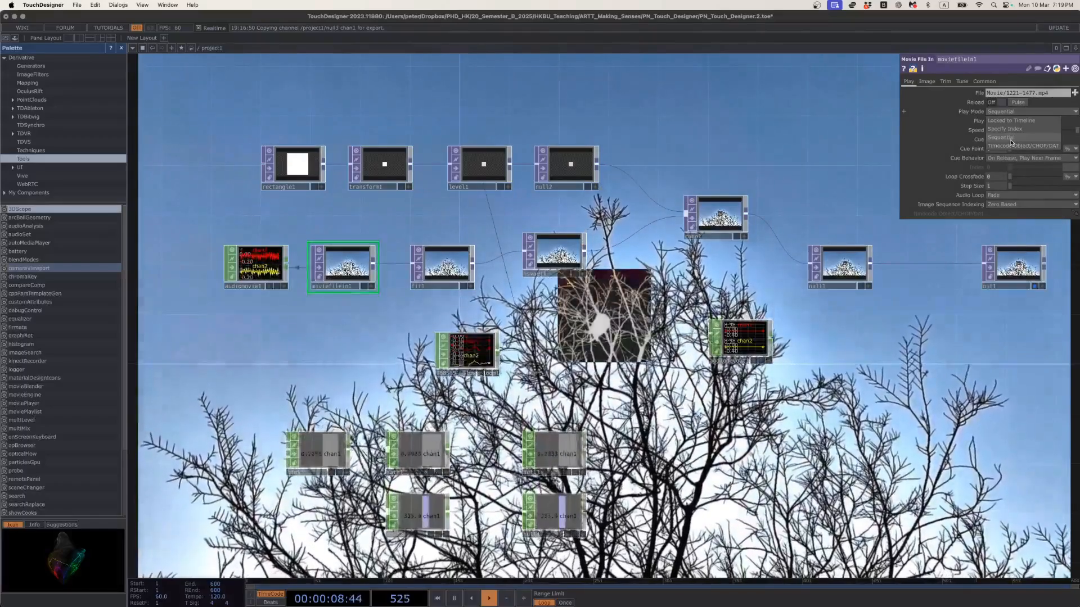
click(265, 323)
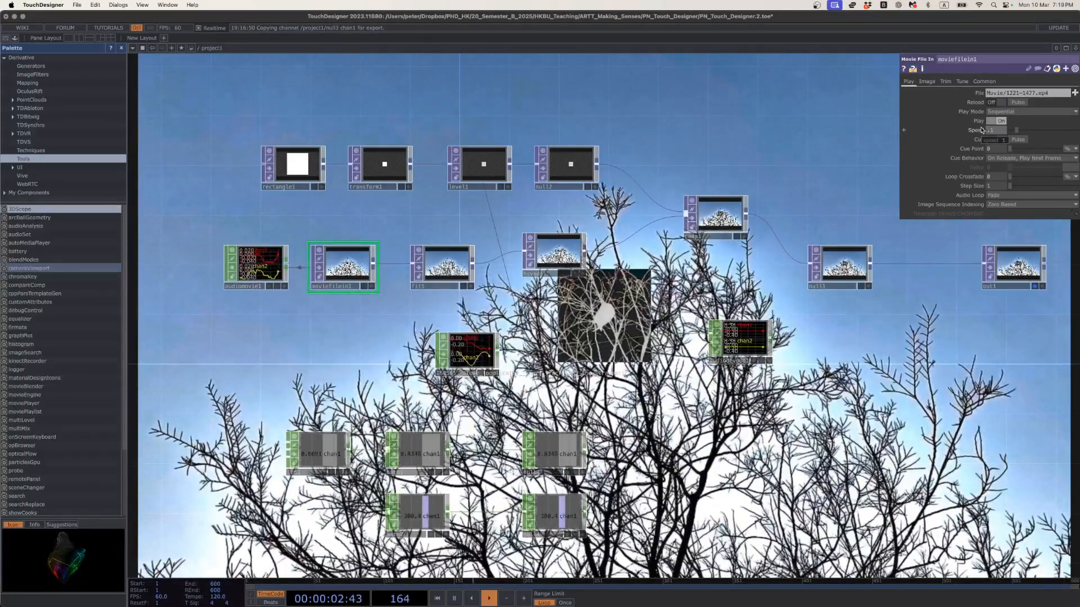
double_click(287, 347)
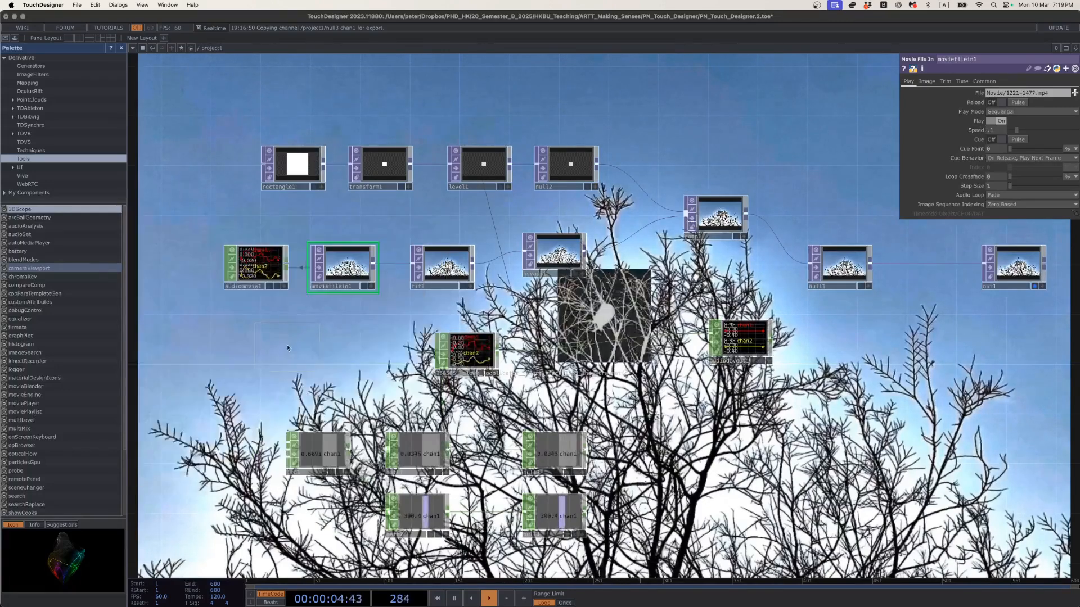
click(276, 353)
key(Delete)
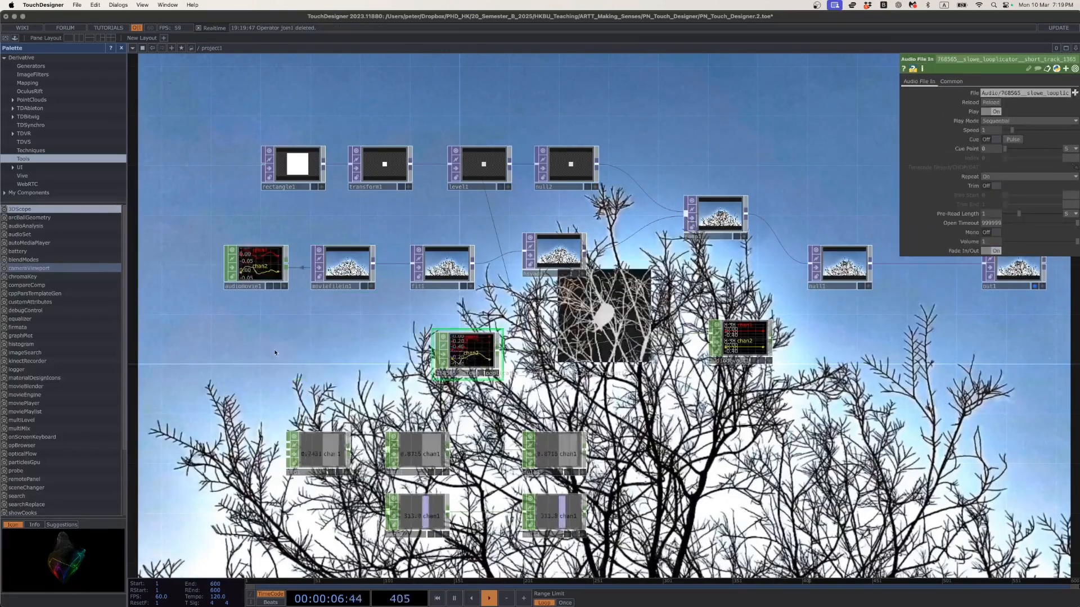
Add a second LFO CHOP below the movie's audio operator and connect a new Null CHOP to its output.
double_click(275, 353)
text(lfo)
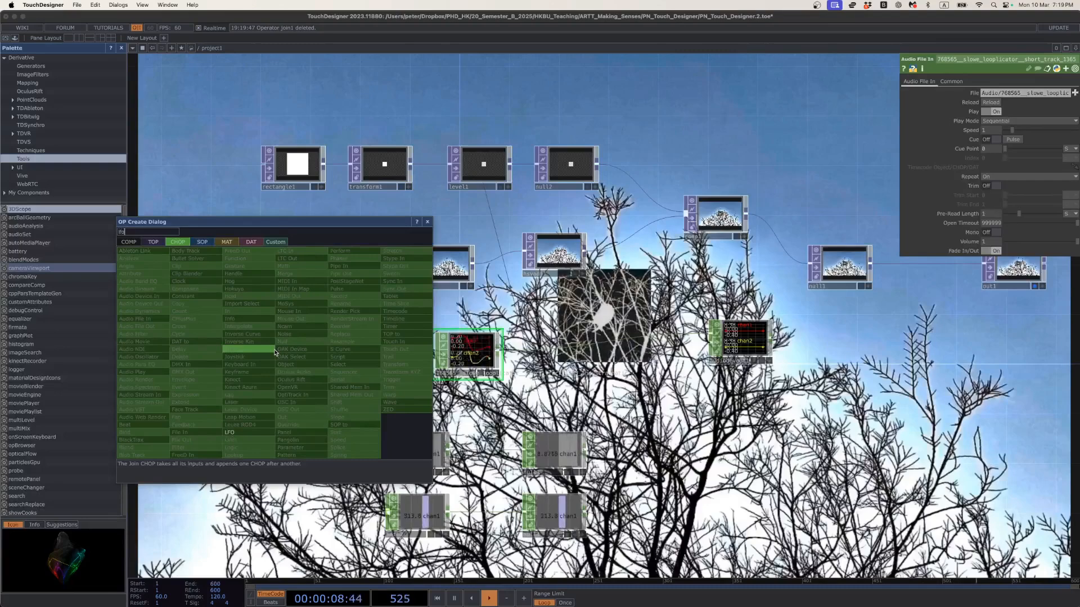
click(246, 435)
click(203, 374)
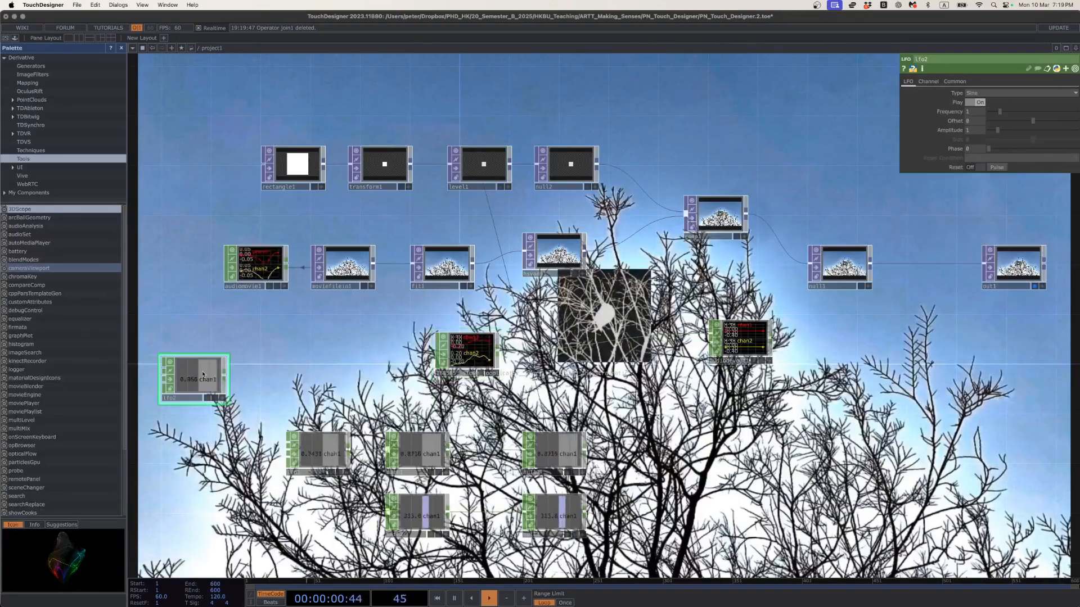
right_click(225, 378)
click(255, 367)
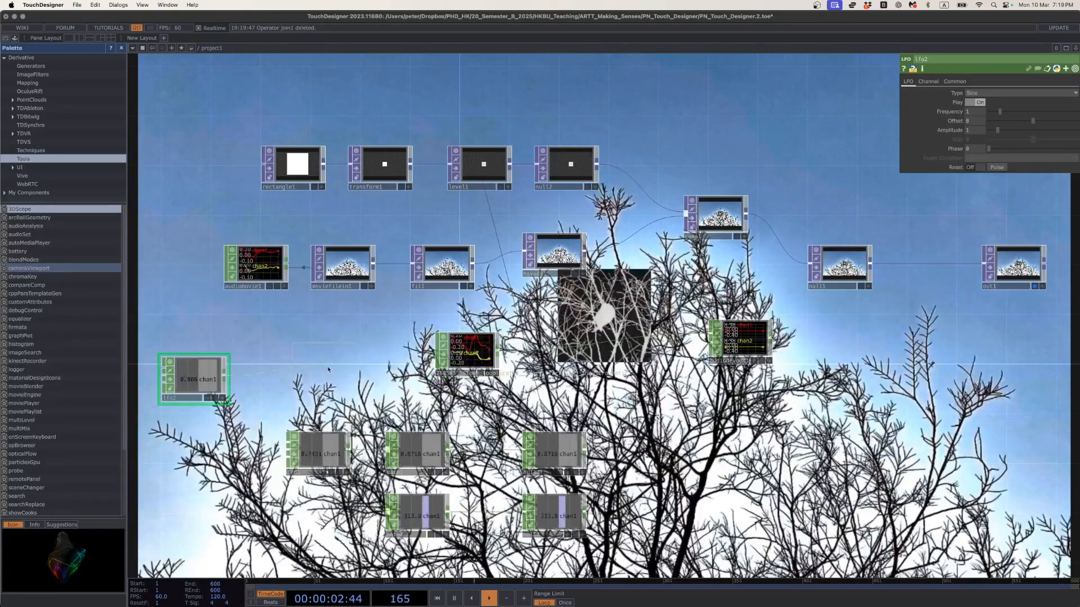
click(332, 377)
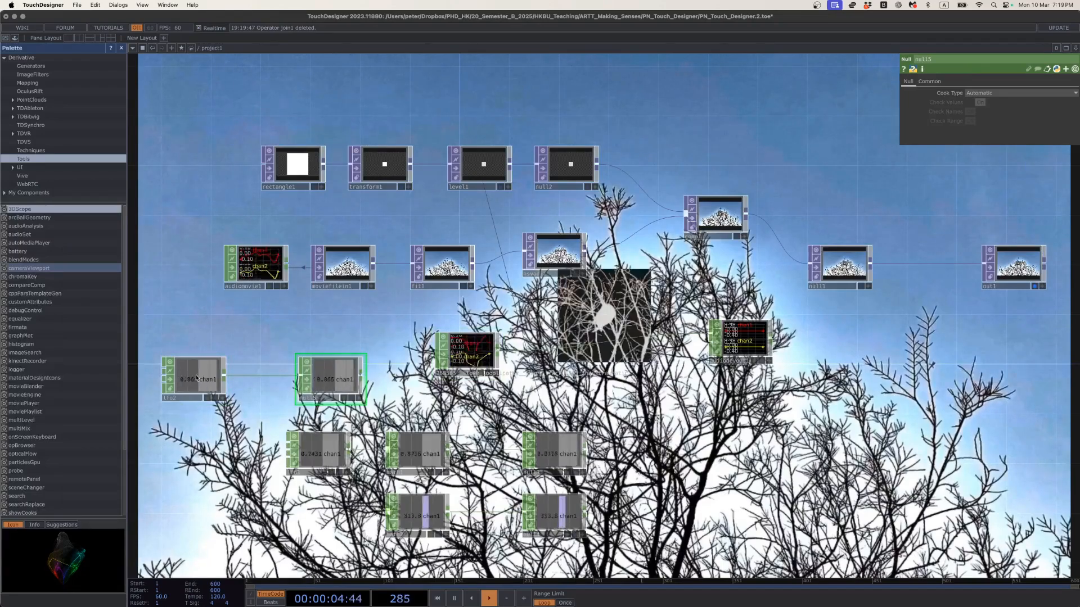
Link the new Null CHOP's chan1 channel to the Movie File In TOP's Speed parameter.
click(344, 265)
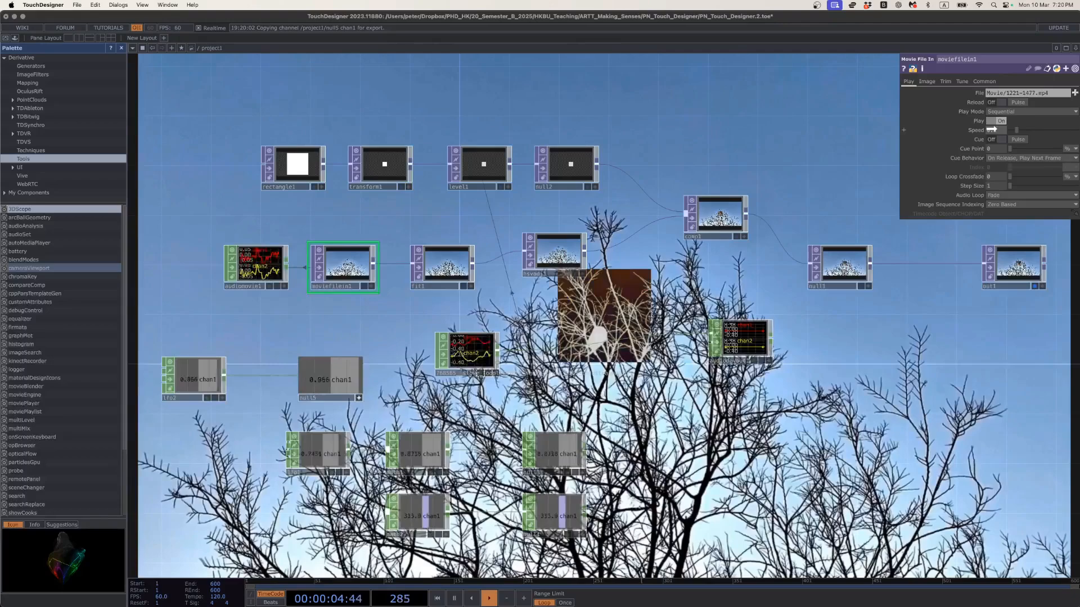
drag(992, 129, 994, 130)
click(998, 125)
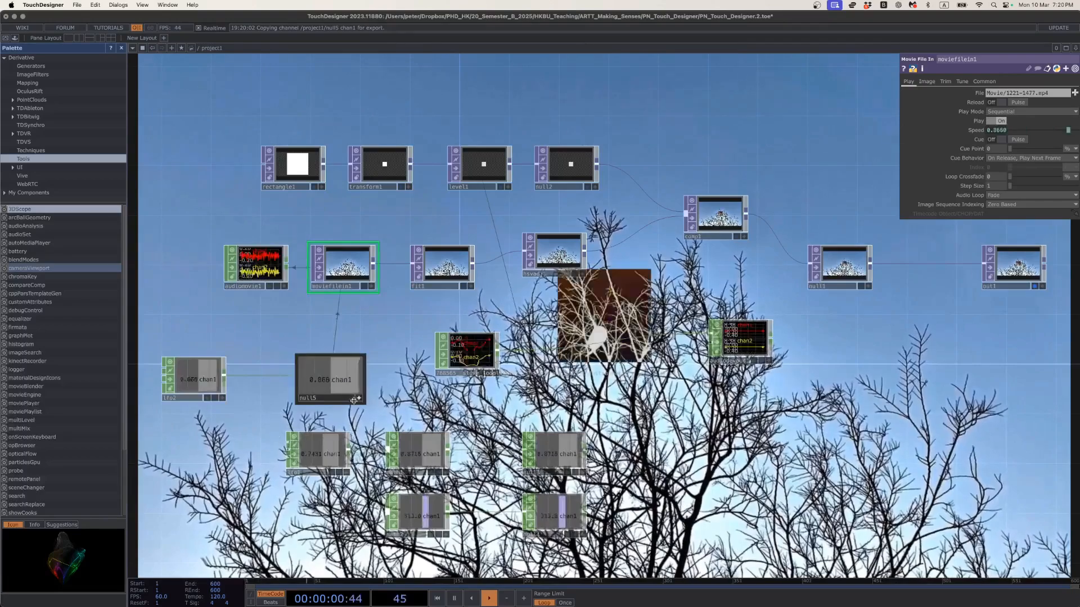
Set the waveform type of the LFO CHOP driving the movie speed to Triangle.
scroll(260, 407, left, 5)
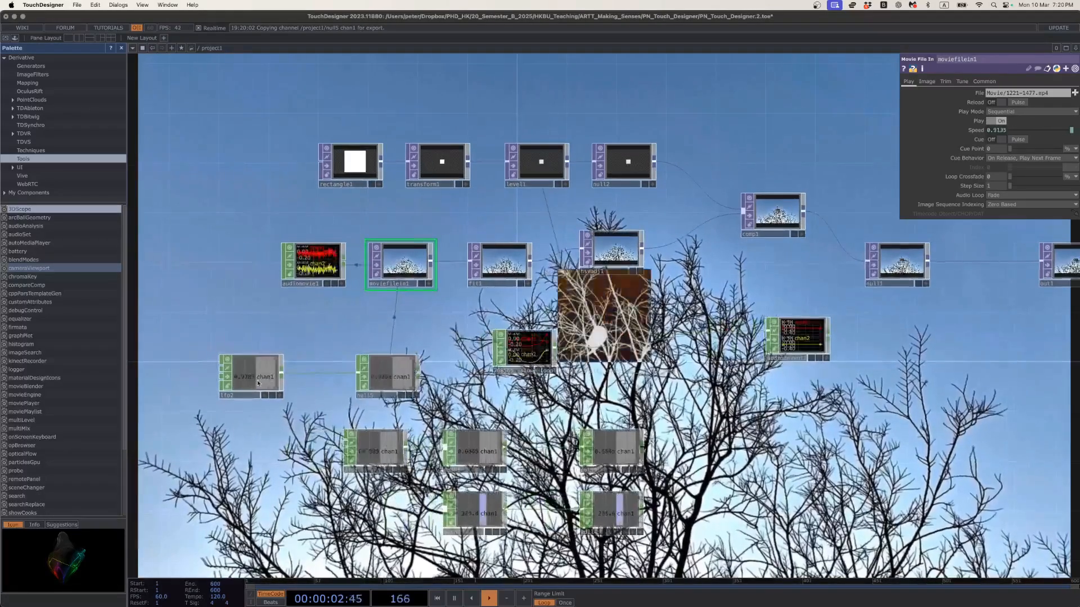
scroll(247, 386, up, 2)
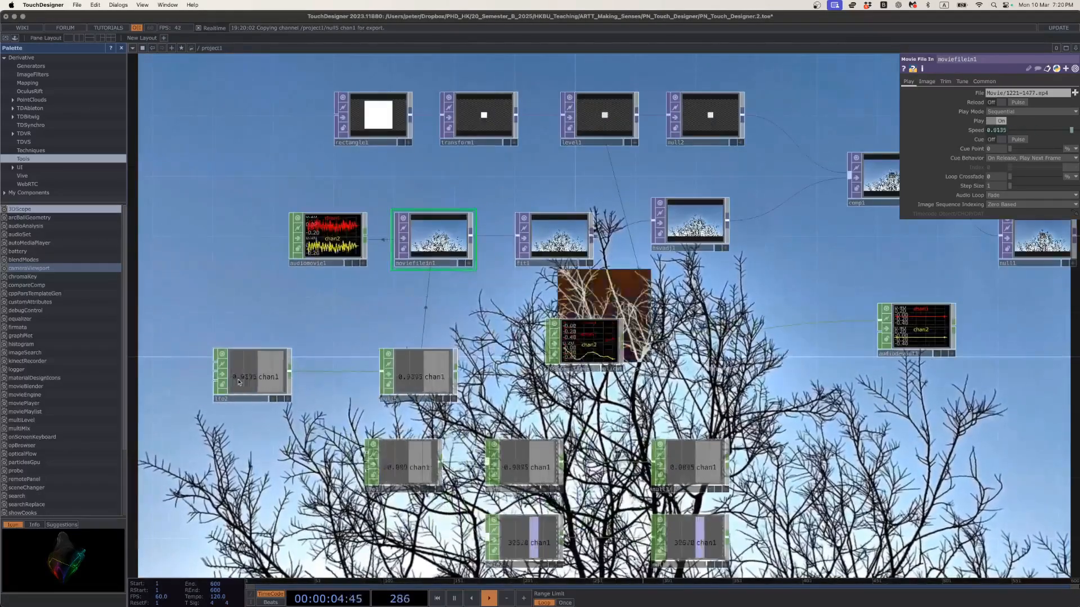
click(243, 380)
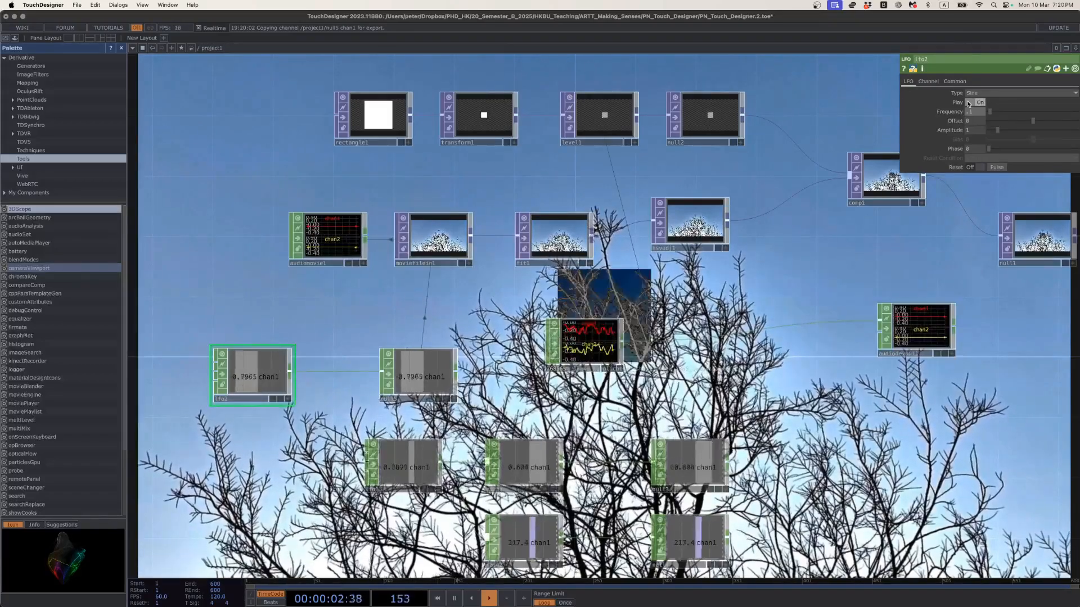
click(971, 97)
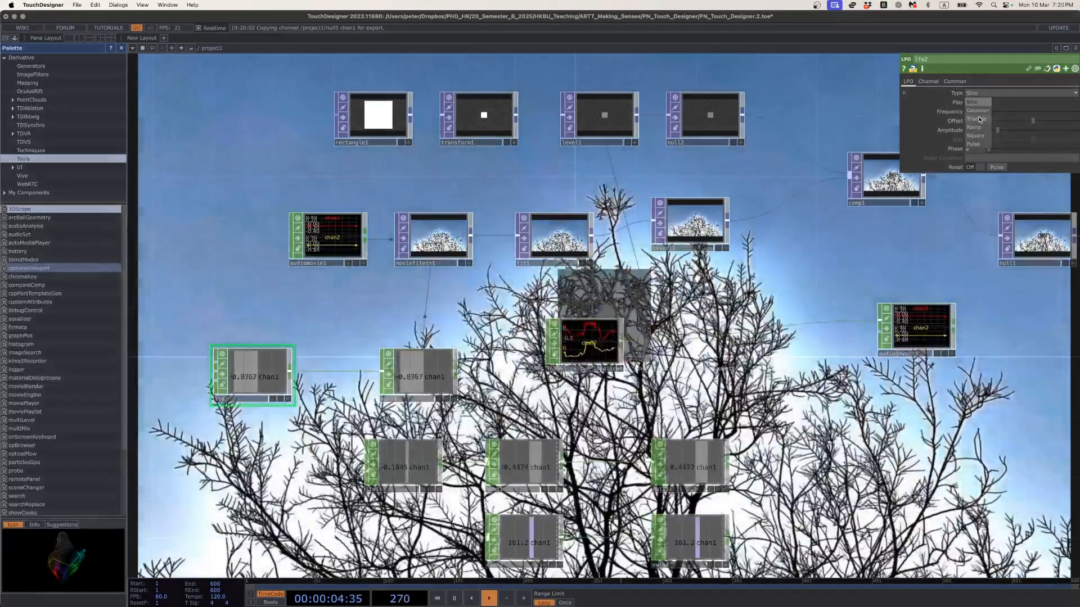
click(979, 119)
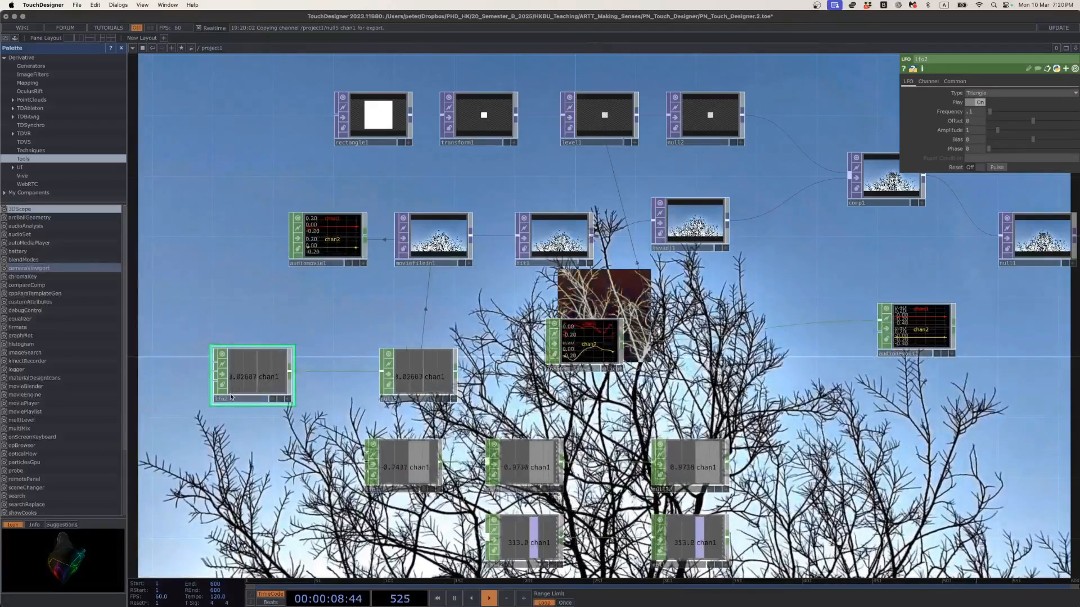
Try the Square waveform on the speed LFO CHOP and return its type to Triangle.
click(990, 93)
click(983, 136)
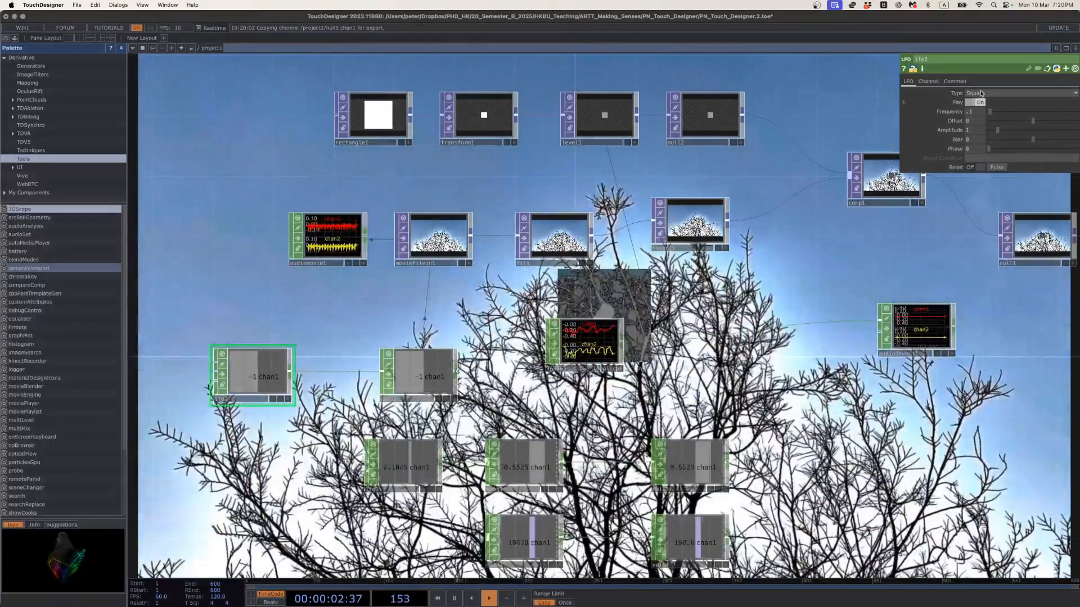
click(978, 92)
click(976, 119)
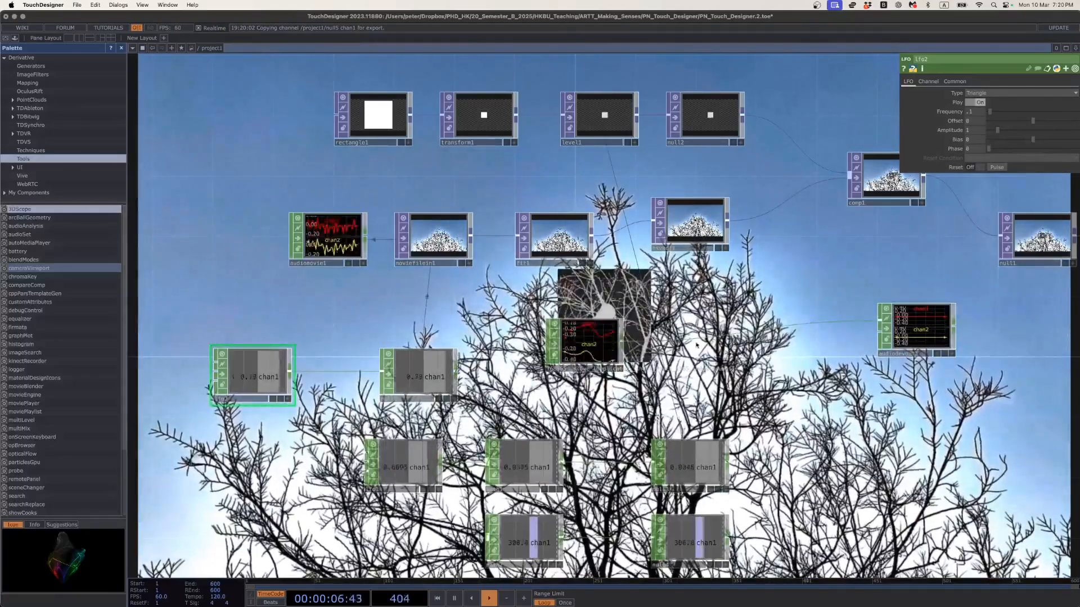
Move the LFO and audio CHOP chains down, away from the image operators, and bring the audio output operator closer.
scroll(859, 401, down, 1)
drag(860, 402, 715, 375)
scroll(664, 371, down, 1)
scroll(664, 371, down, 1)
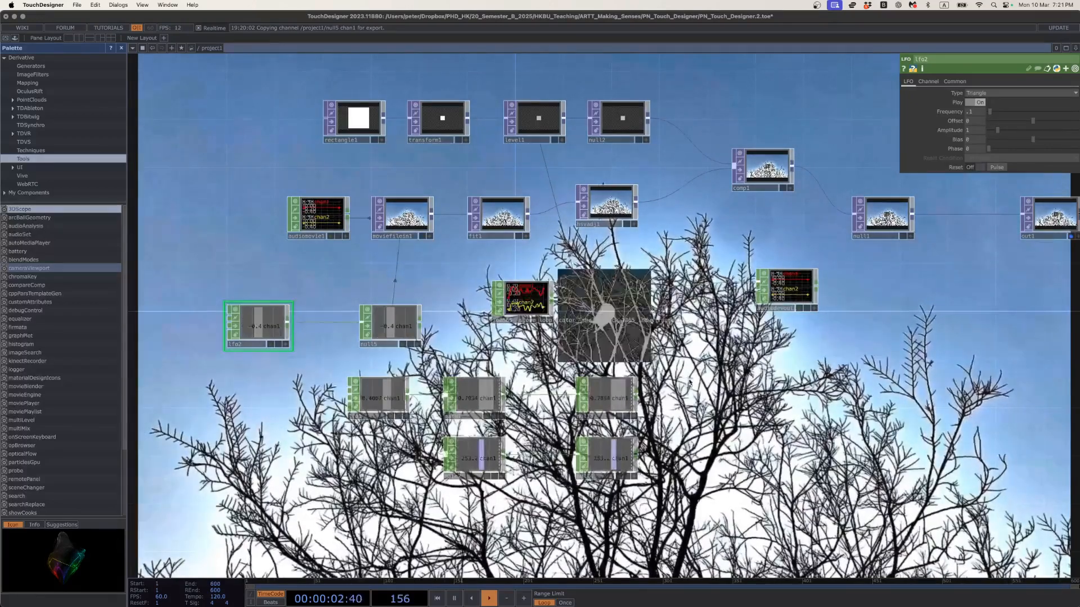
scroll(586, 503, down, 2)
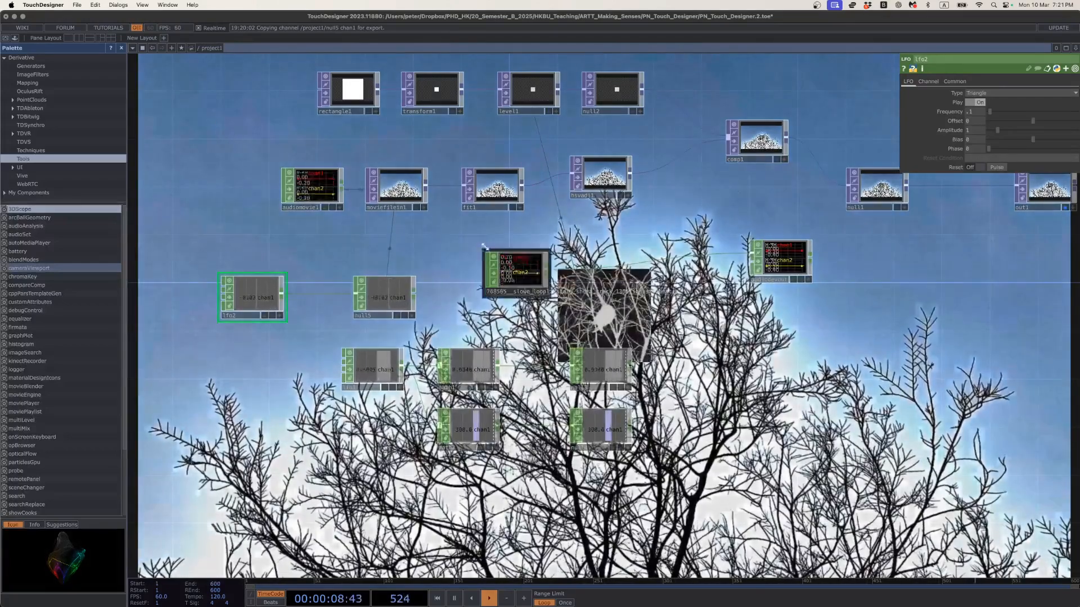
drag(453, 239, 423, 239)
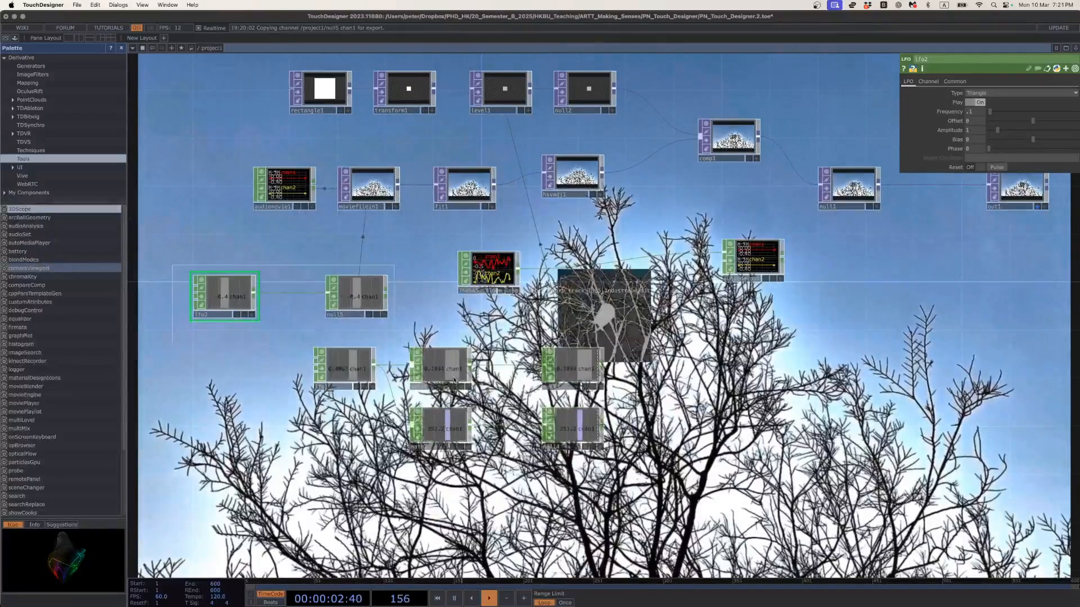
drag(623, 483, 625, 483)
drag(573, 365, 561, 474)
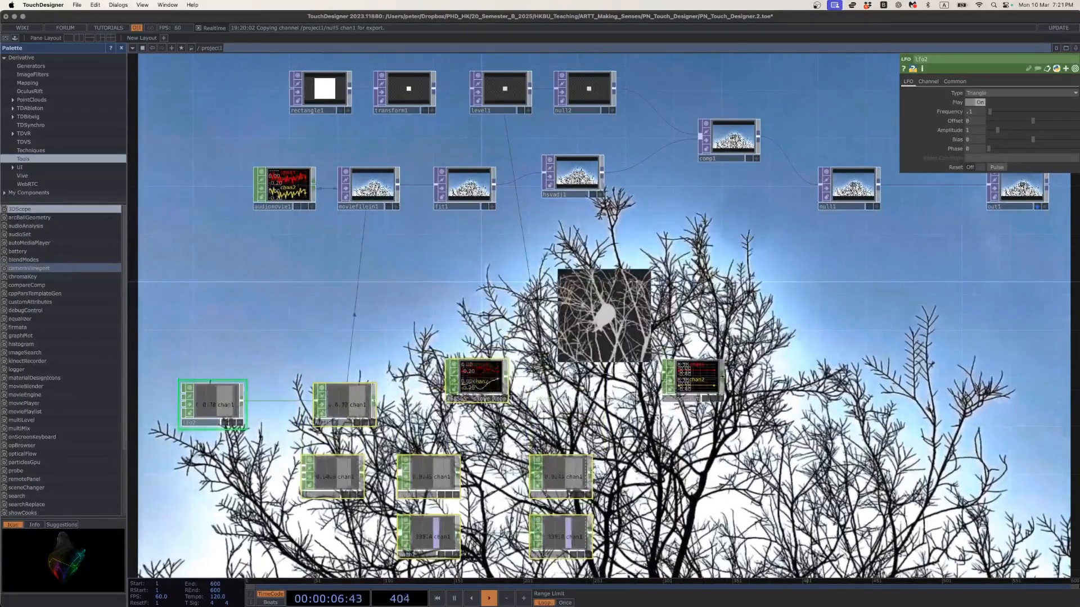
drag(694, 369, 647, 381)
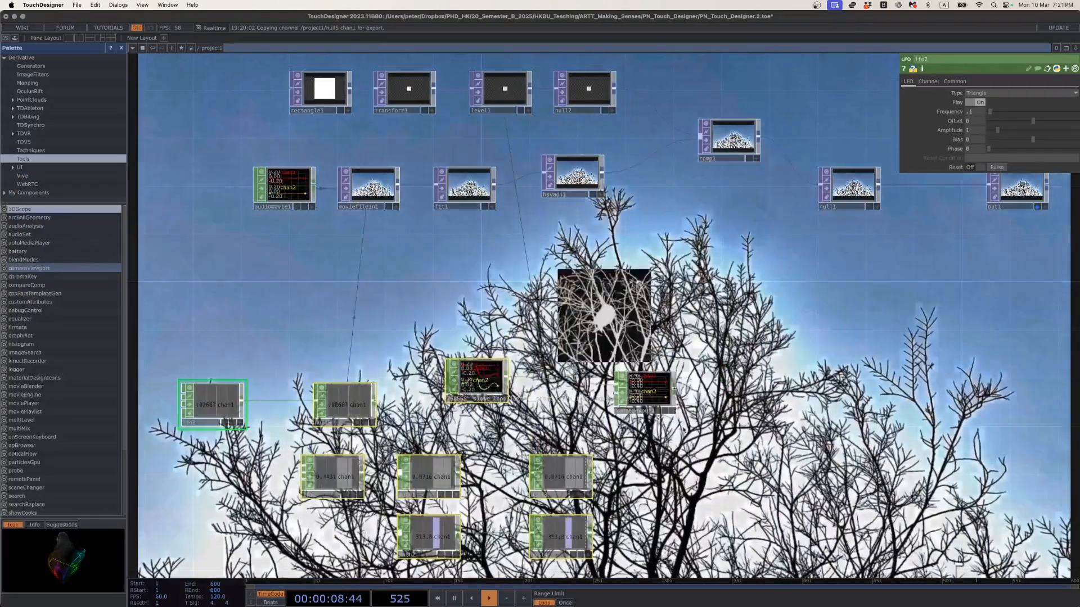
drag(684, 430, 666, 368)
scroll(686, 432, down, 2)
drag(536, 233, 512, 307)
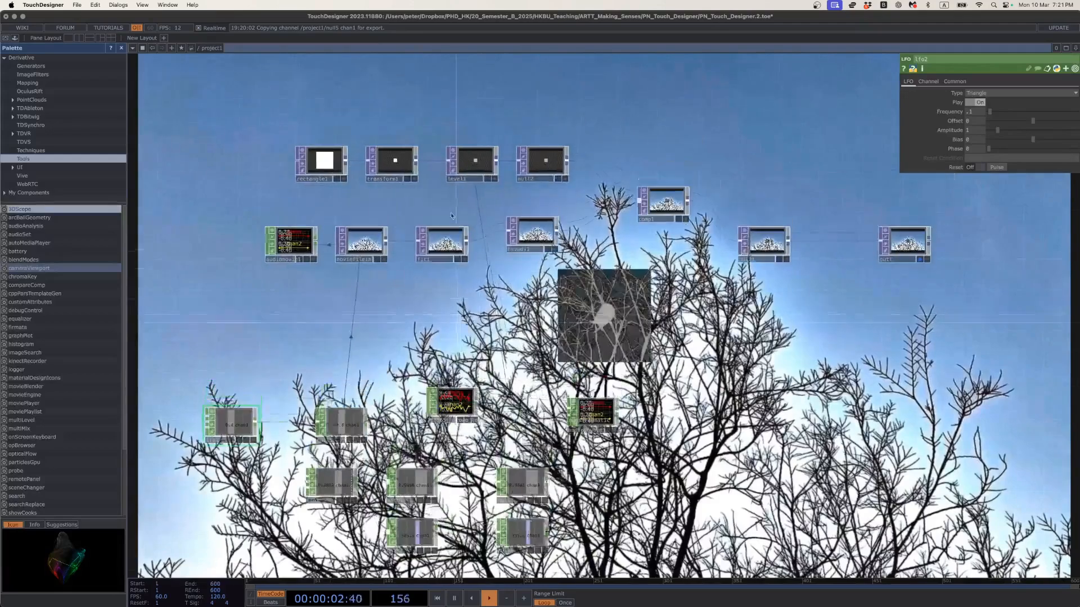
Shift the rectangle chain left, line up the movie chain beneath it, and reposition the final Null and Out TOPs.
drag(286, 119, 534, 164)
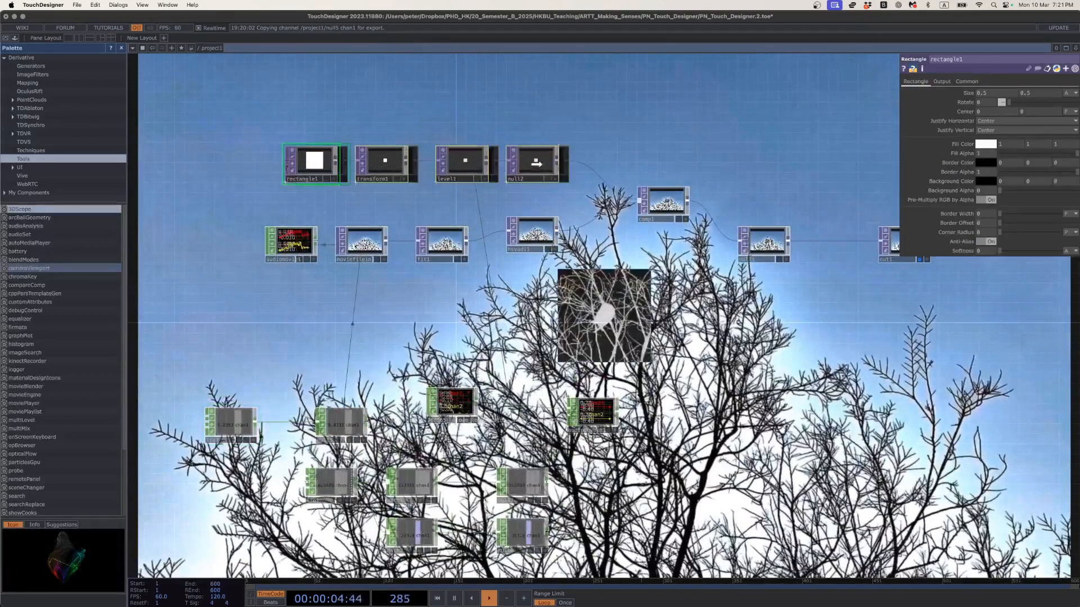
drag(291, 243, 360, 231)
drag(442, 242, 442, 232)
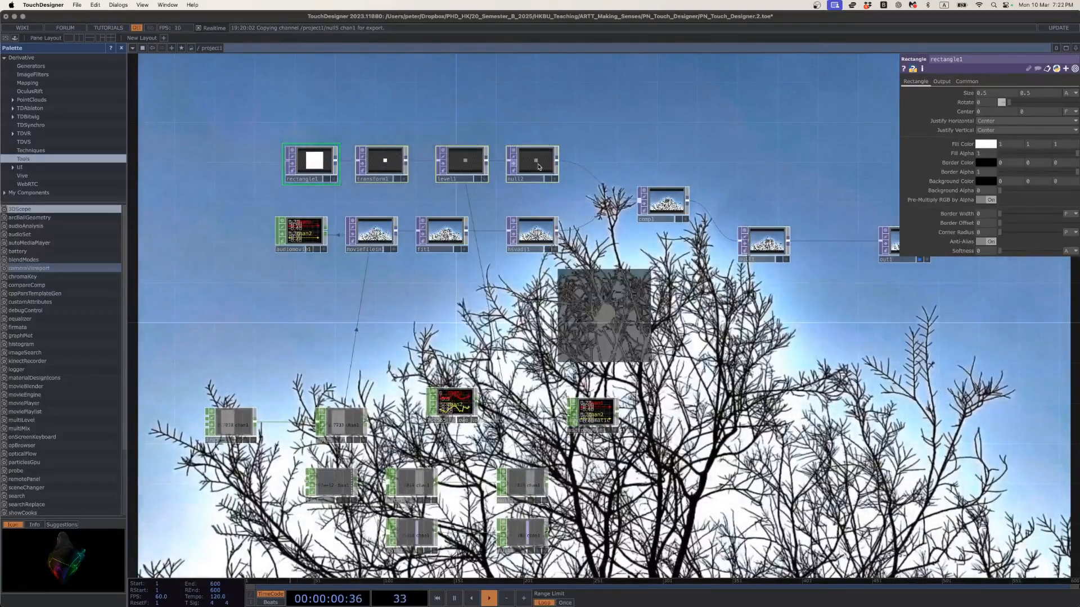
drag(538, 165, 535, 165)
drag(489, 243, 458, 240)
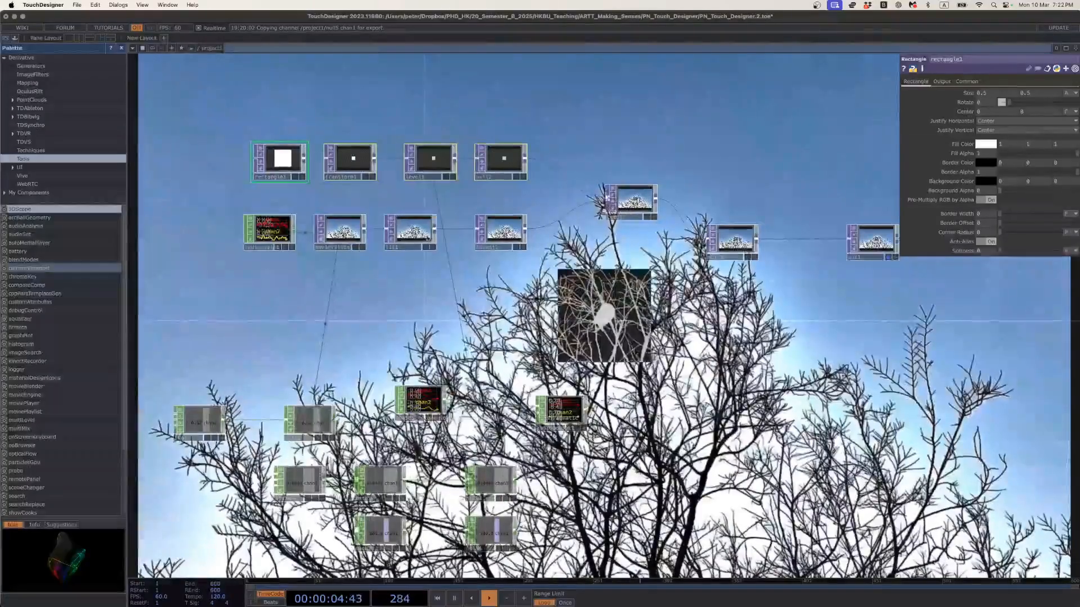
drag(739, 254, 699, 228)
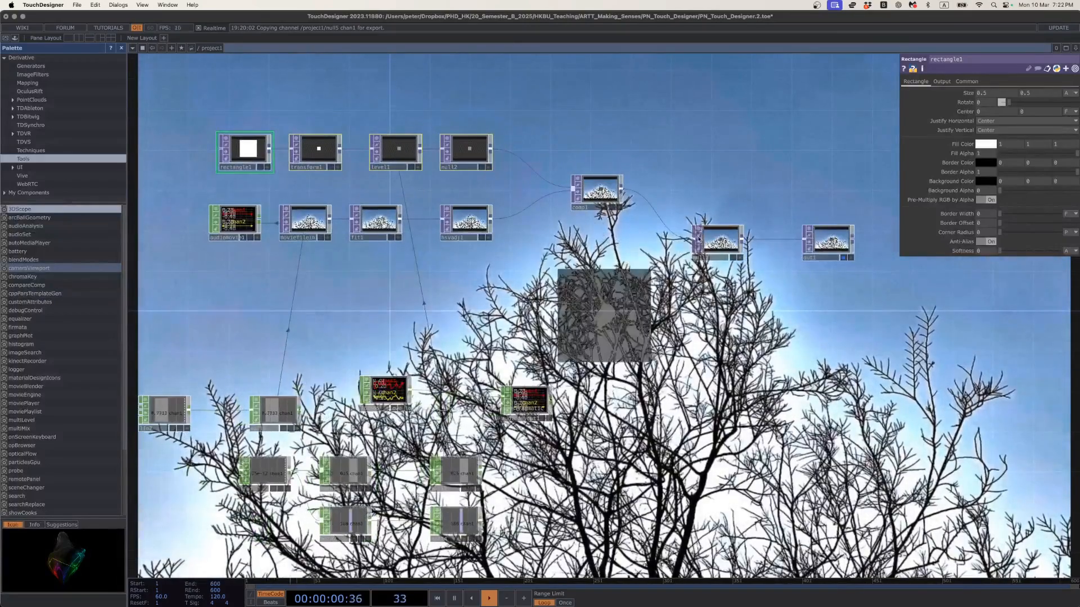
Space the Fit and HSV Adjust TOPs farther along the movie chain and align the Rectangle TOP above the Audio Movie CHOP.
drag(685, 295, 700, 282)
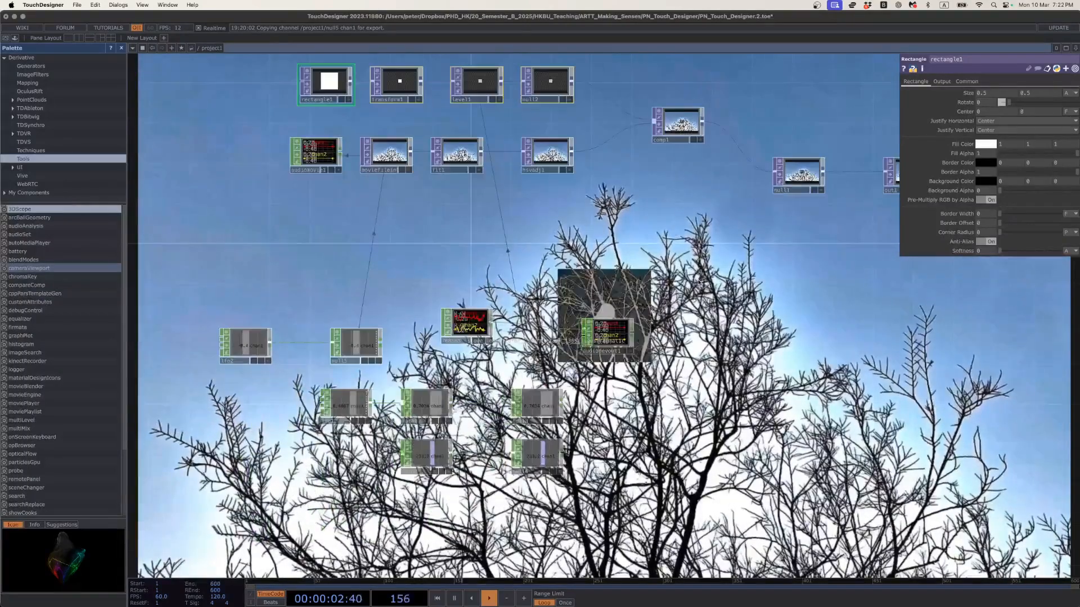
drag(427, 236, 394, 276)
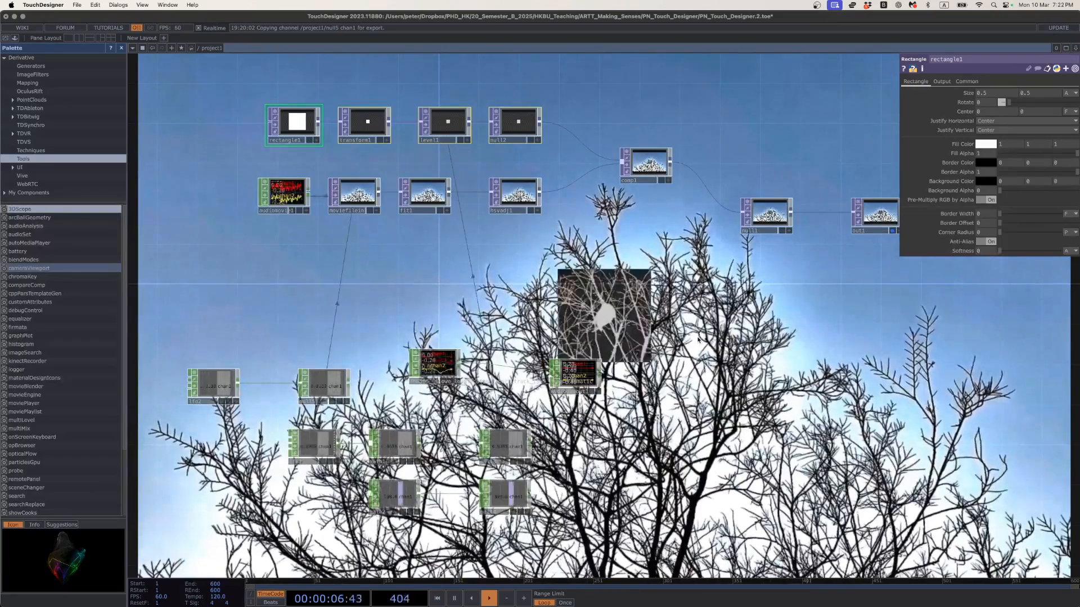
drag(653, 336, 615, 301)
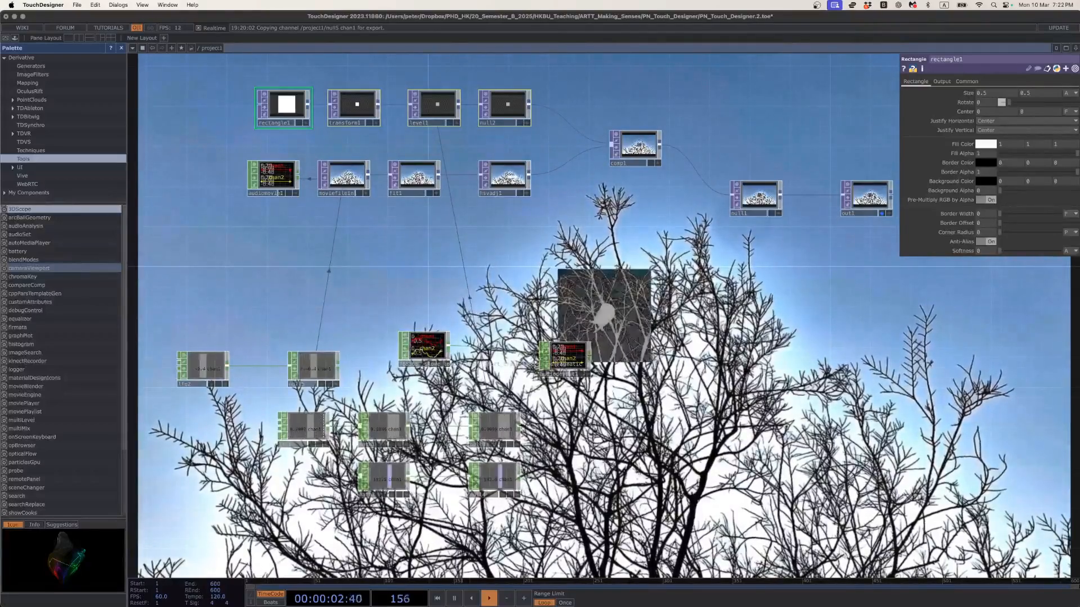
drag(504, 178, 525, 178)
mouse_move(412, 178)
mouse_down()
mouse_move(441, 177)
mouse_move(406, 197)
mouse_up()
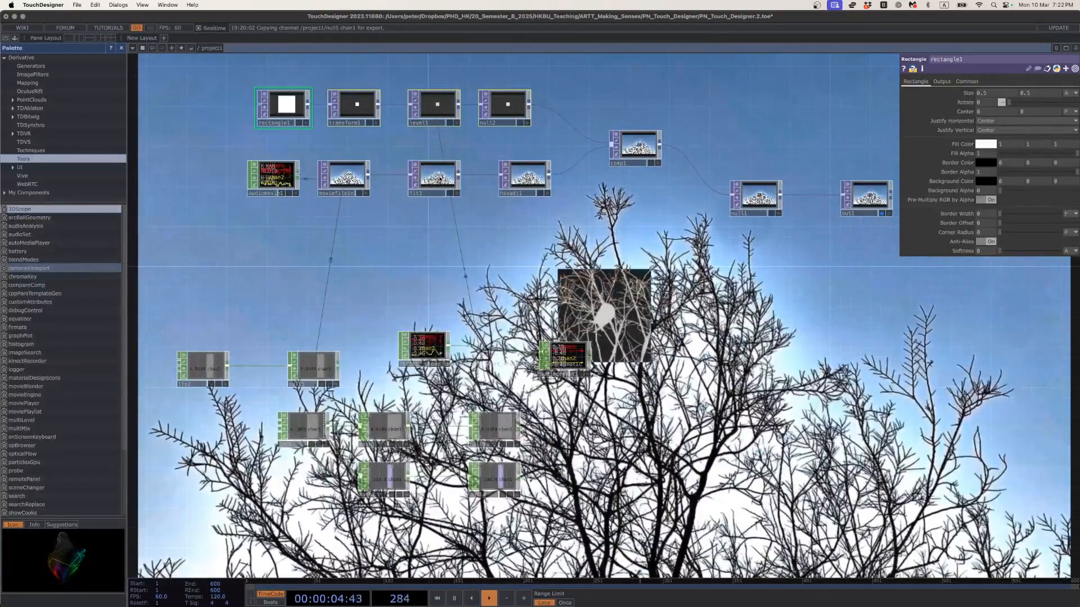
drag(392, 249, 382, 313)
drag(279, 148, 308, 221)
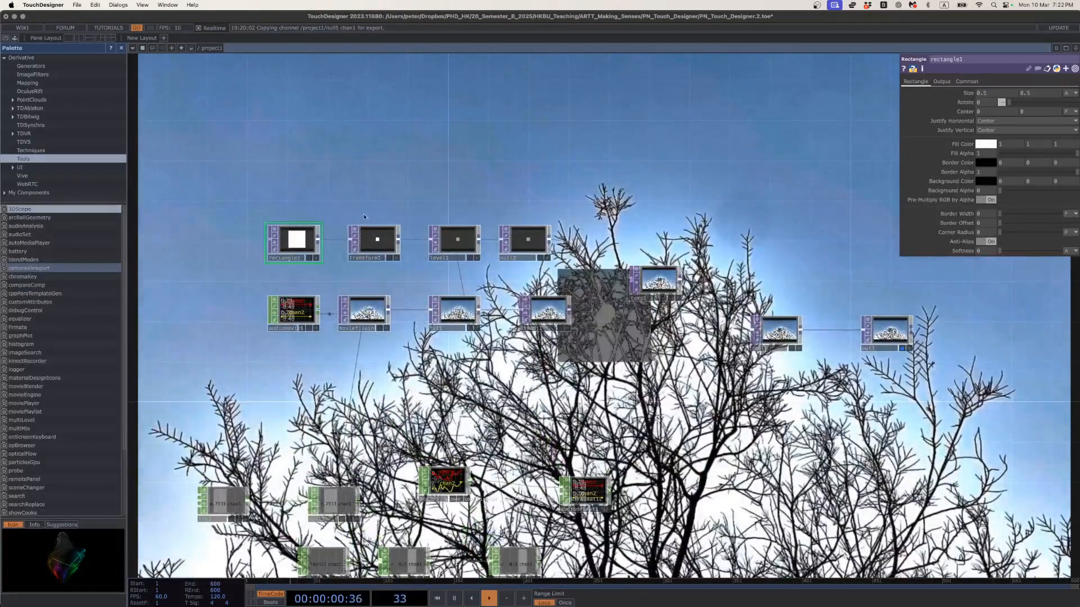
Add a second Transform TOP above the rectangle chain and connect the Rectangle TOP's output to it.
key(Tab)
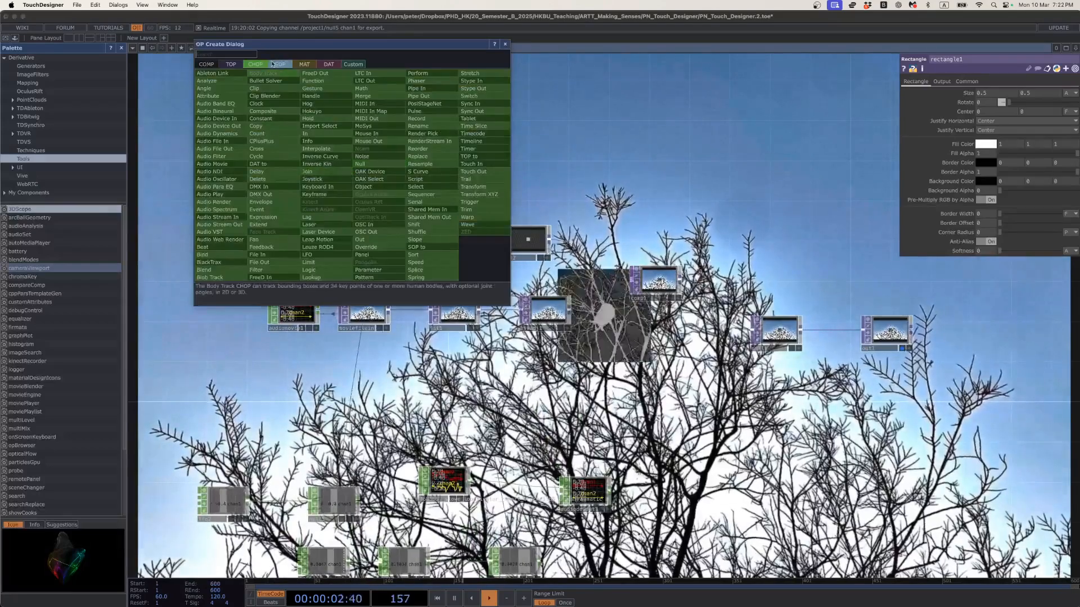
click(232, 65)
text(trans)
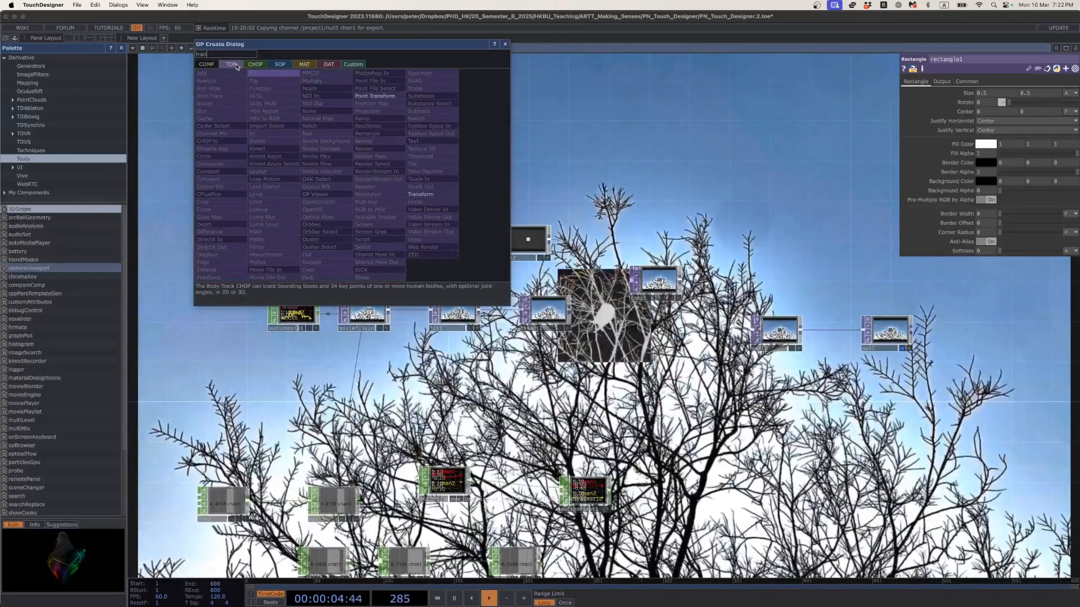
click(416, 193)
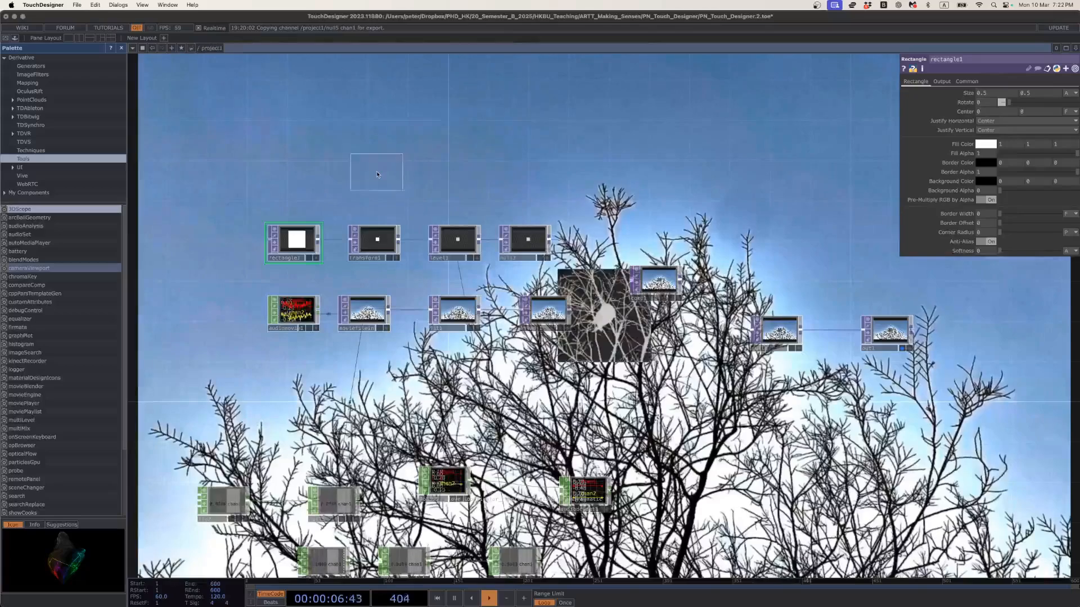
click(376, 171)
drag(319, 242, 340, 177)
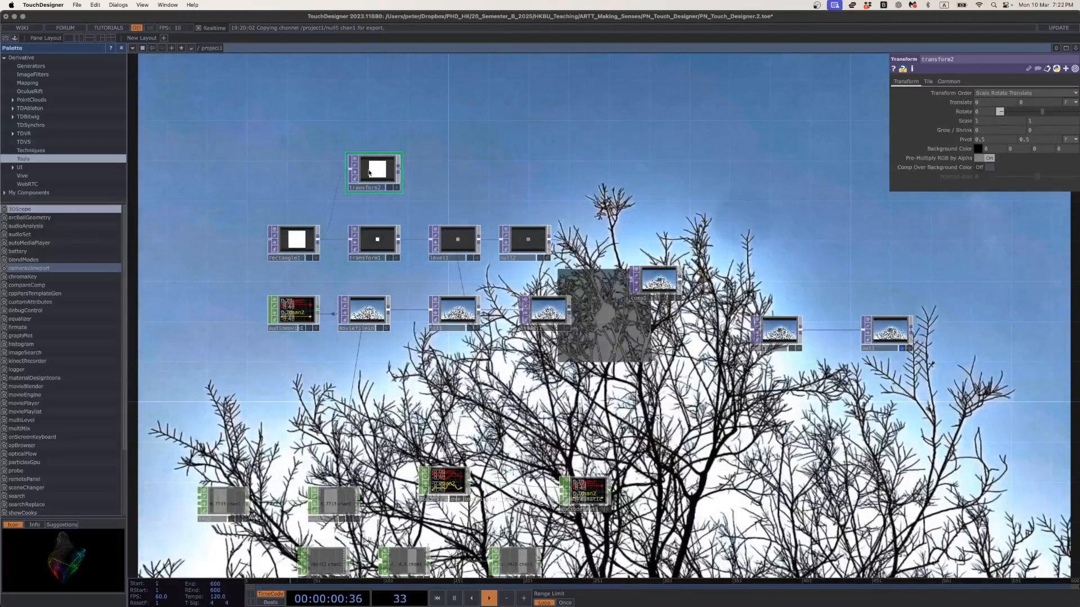
Set the new Transform TOP's scale to 0.2 by 0.2 and its X translation to 0.2.
scroll(371, 178, up, 2)
click(381, 258)
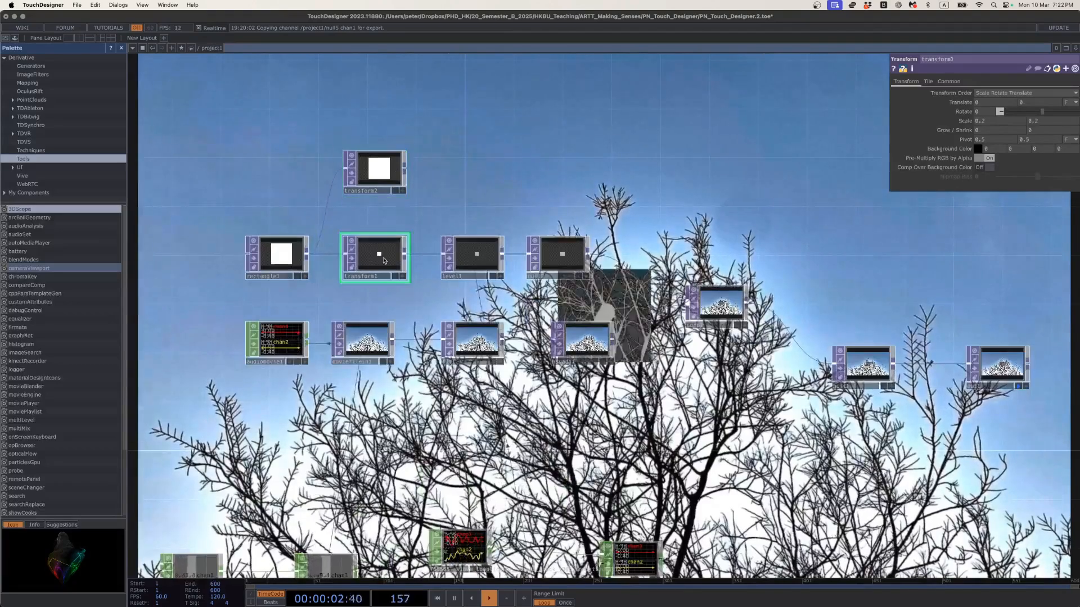
click(397, 172)
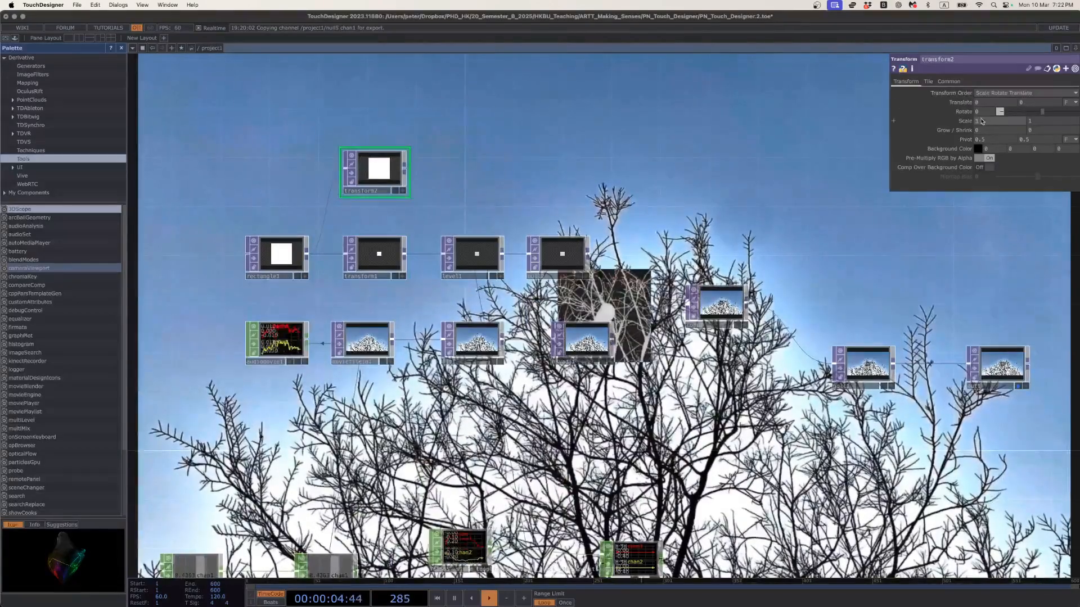
click(1035, 122)
text(.2)
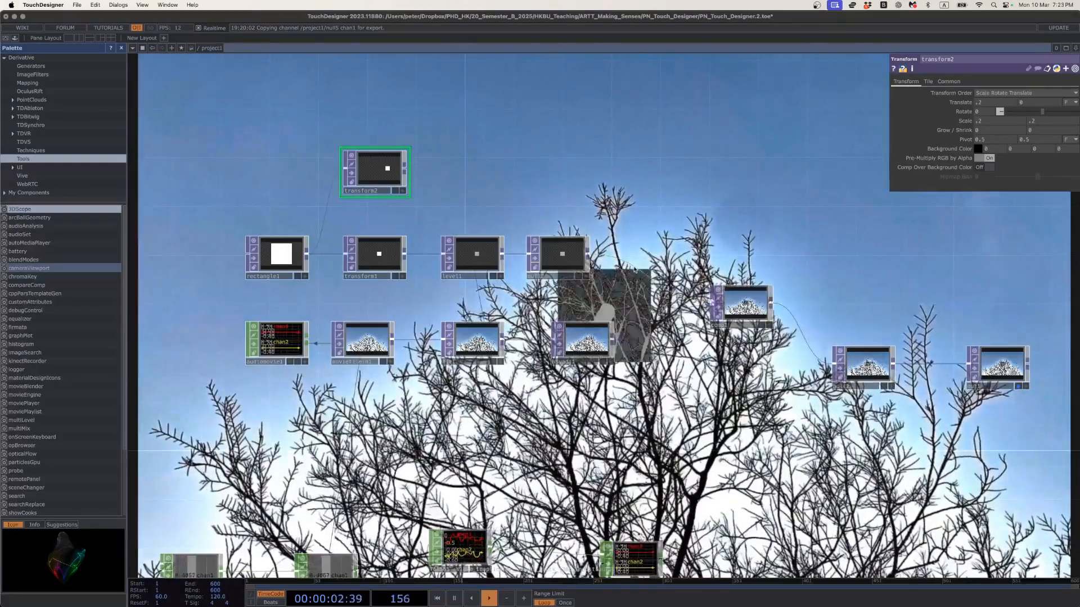
Turn off the Out TOP's background display and insert a Composite TOP between the rectangle chain's Null TOP and the existing Composite TOP.
click(1017, 387)
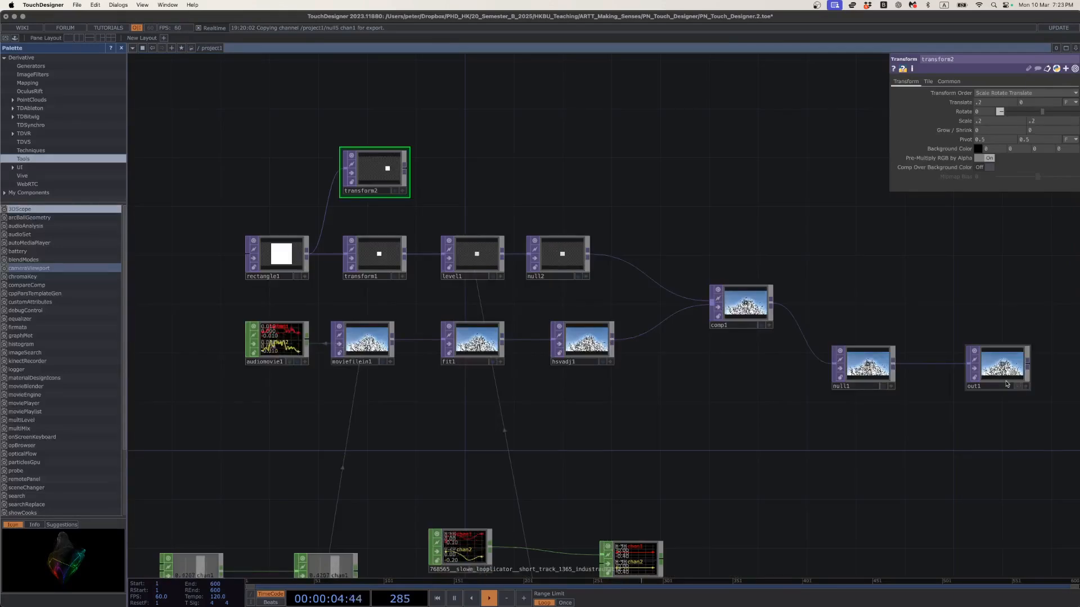
right_click(621, 262)
click(631, 253)
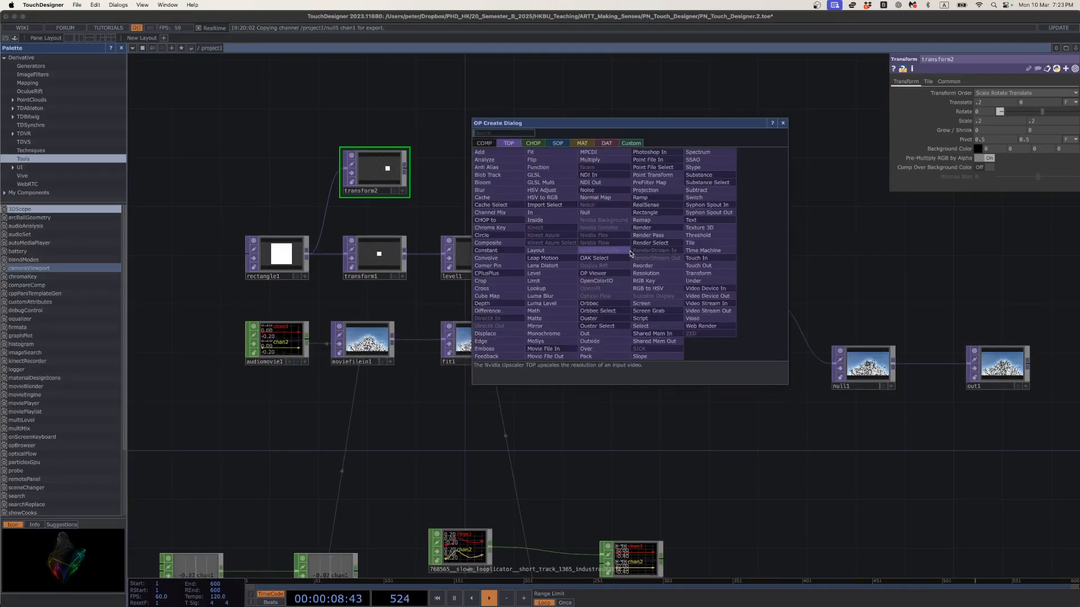
text(compos)
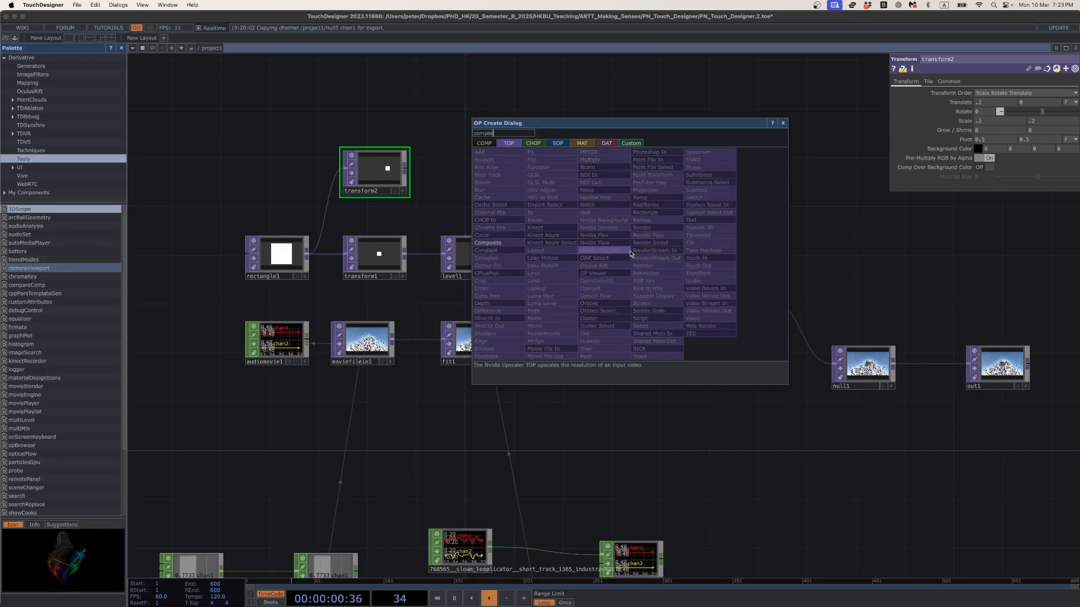
click(487, 243)
click(662, 216)
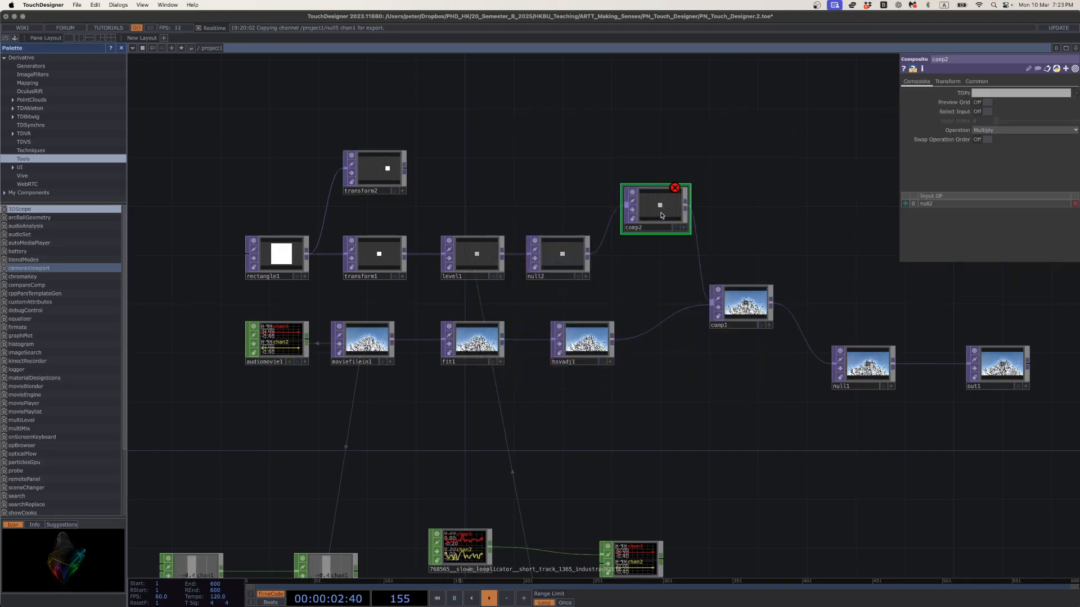
Add a Null TOP after the second Transform TOP and connect its output to the new Composite TOP's input.
right_click(406, 169)
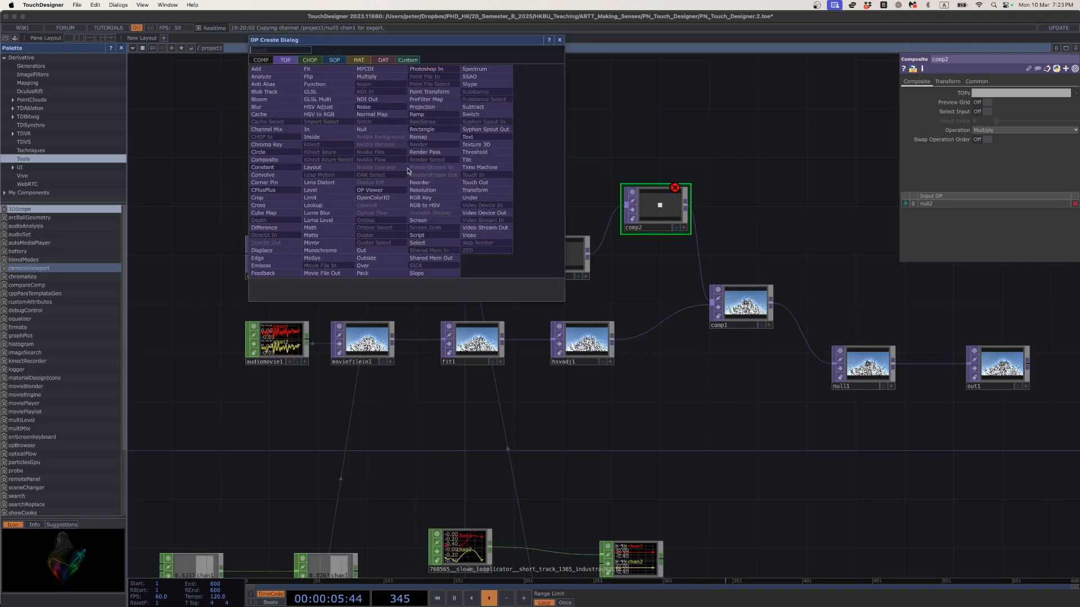
click(381, 127)
click(551, 170)
drag(576, 170, 627, 206)
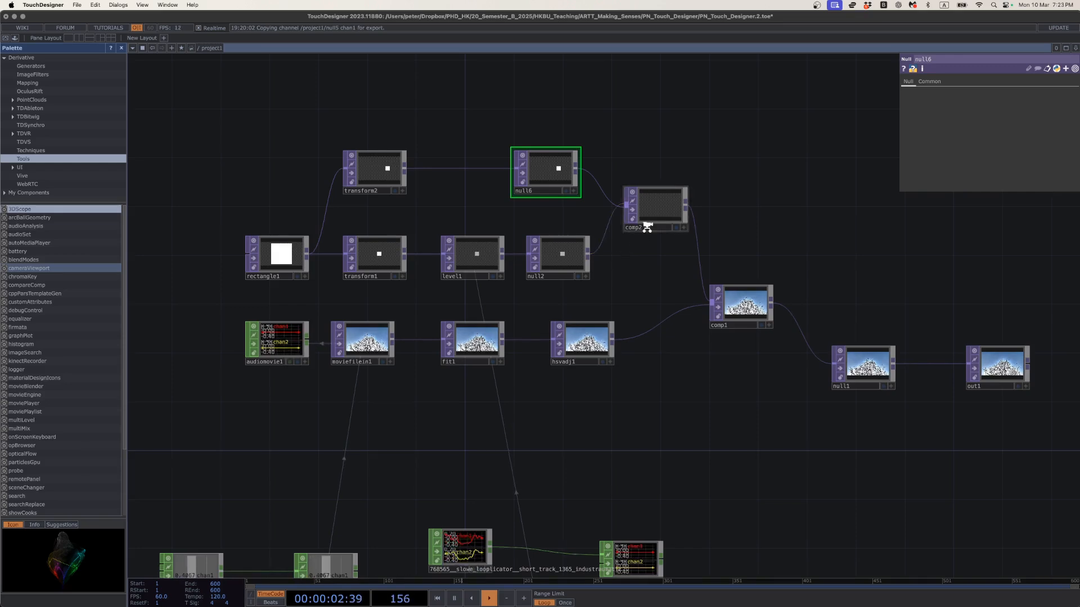
Set the operation of the Composite TOP that combines the two rectangles to Over.
scroll(646, 224, up, 3)
click(666, 205)
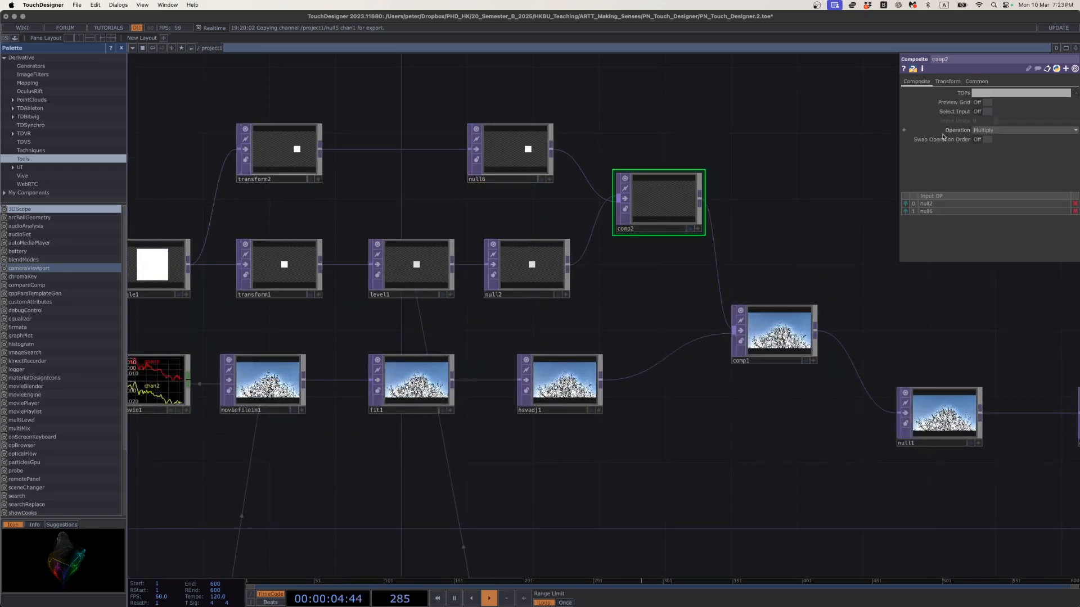
click(1017, 130)
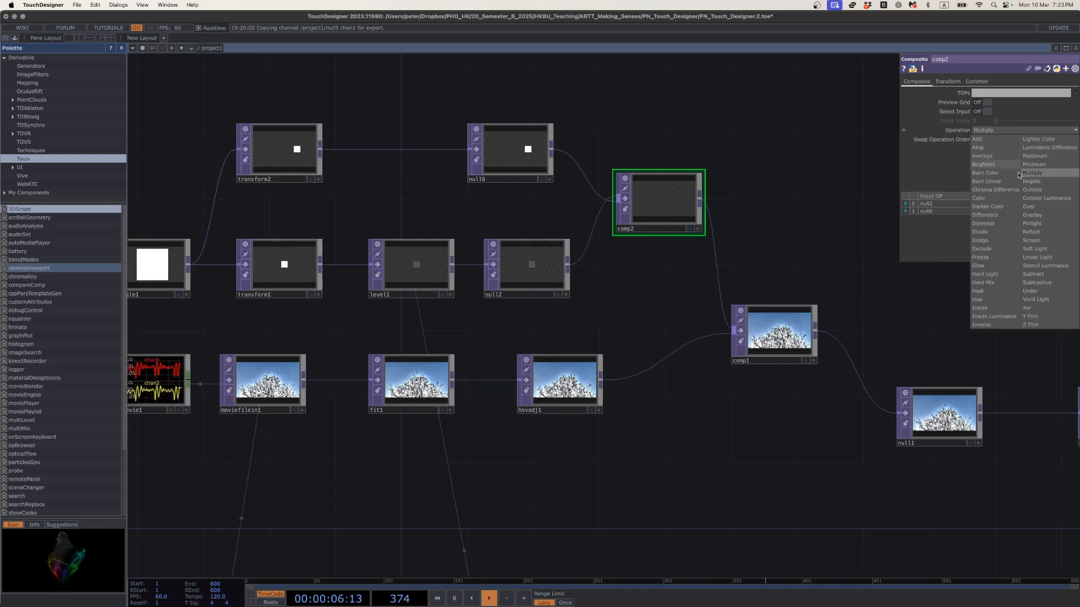
click(1028, 207)
scroll(666, 255, down, 3)
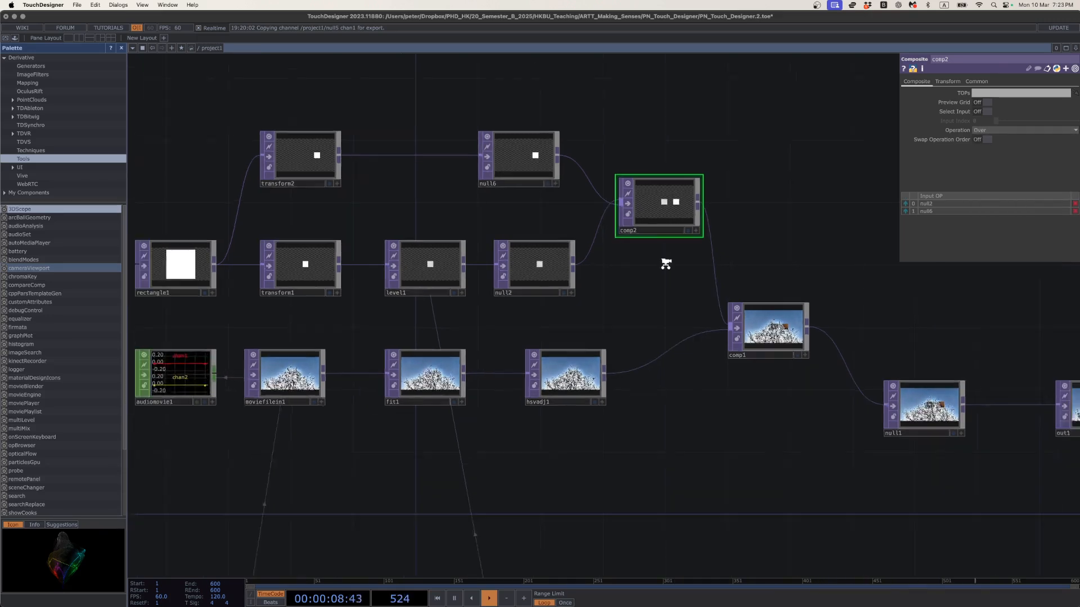
Select the Composite TOP that merges the rectangles with the movie and display the Out TOP in the network background.
drag(752, 357, 710, 347)
click(699, 304)
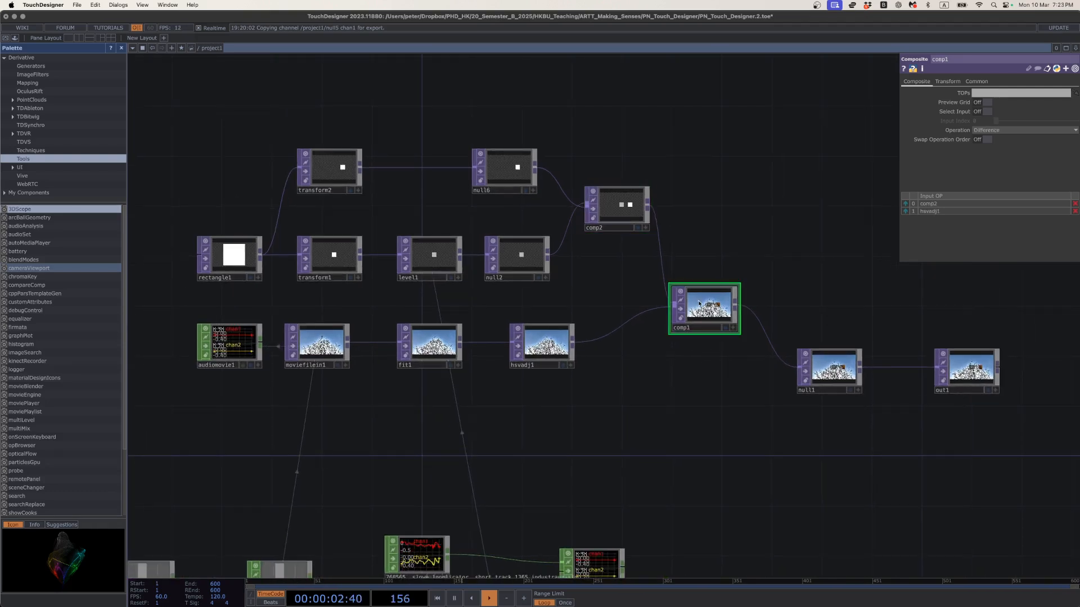
click(992, 391)
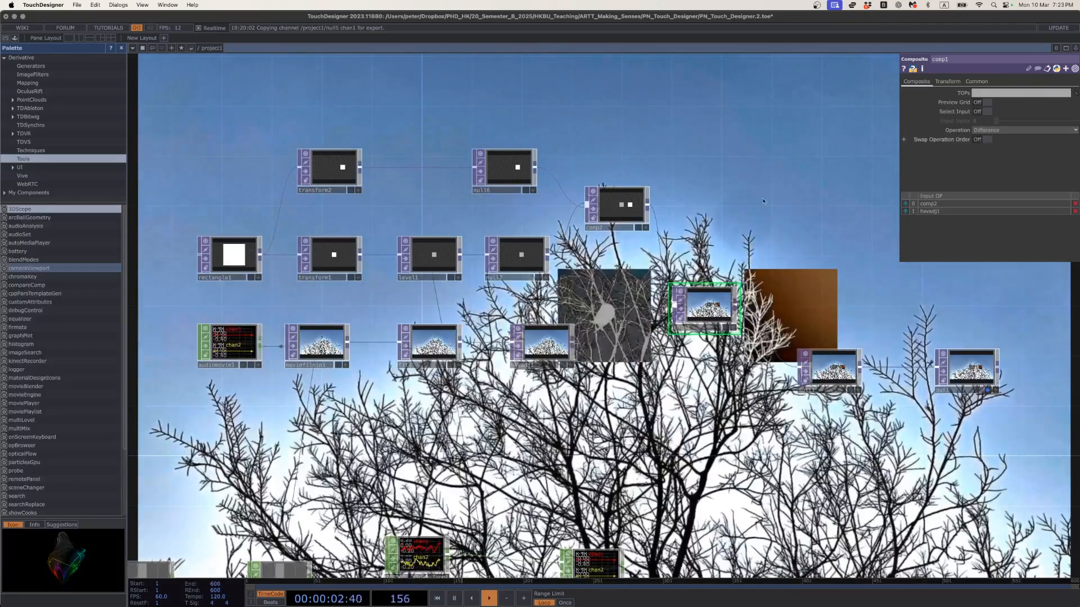
Try the Over operation on the Composite TOP that merges rectangles and movie, and switch it back to Difference.
click(988, 133)
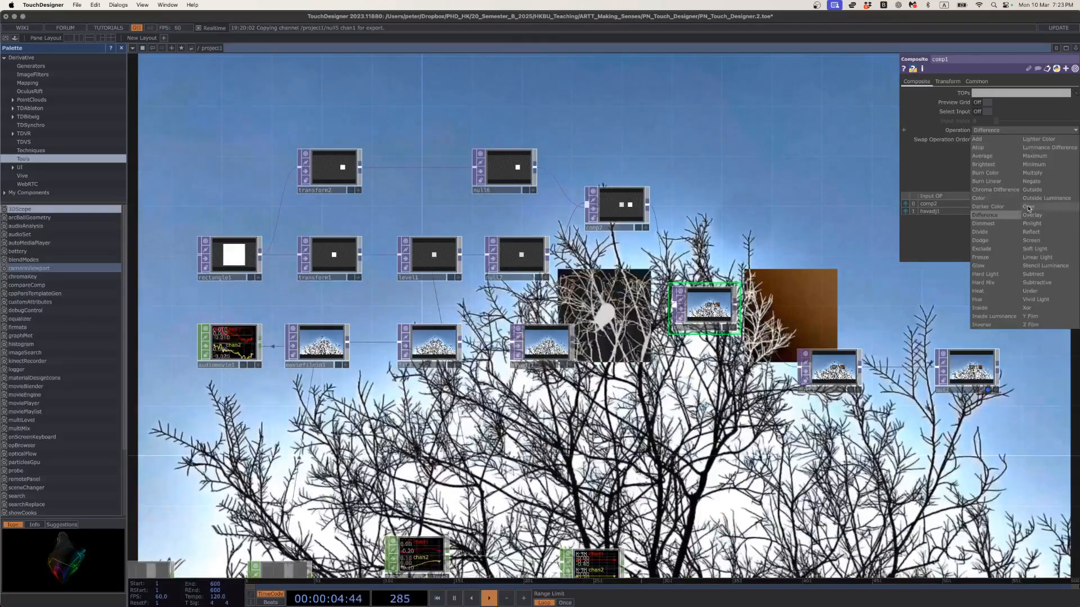
click(1028, 206)
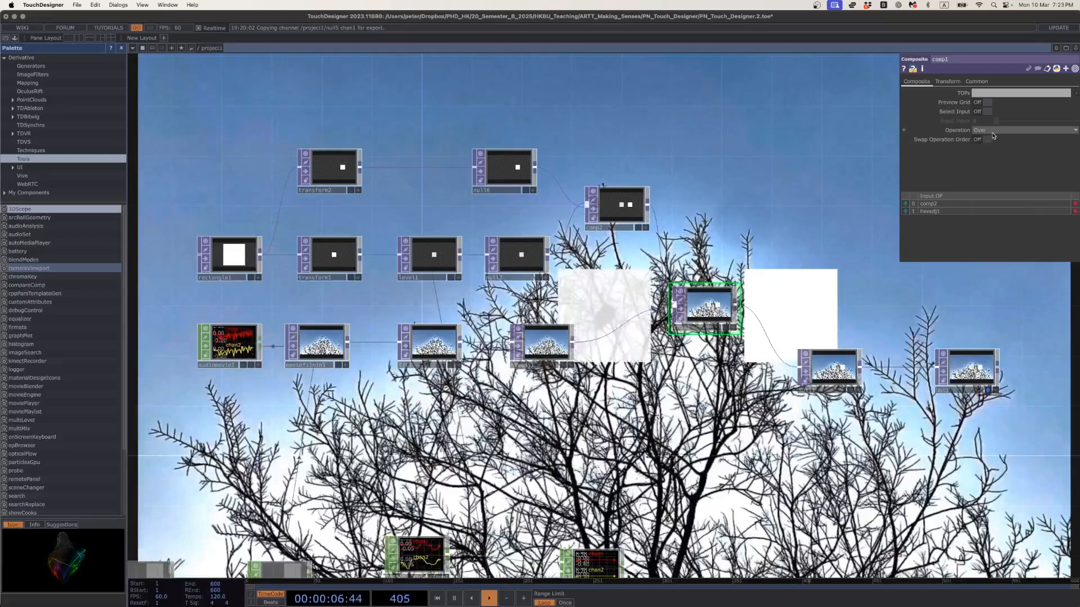
click(988, 130)
click(986, 216)
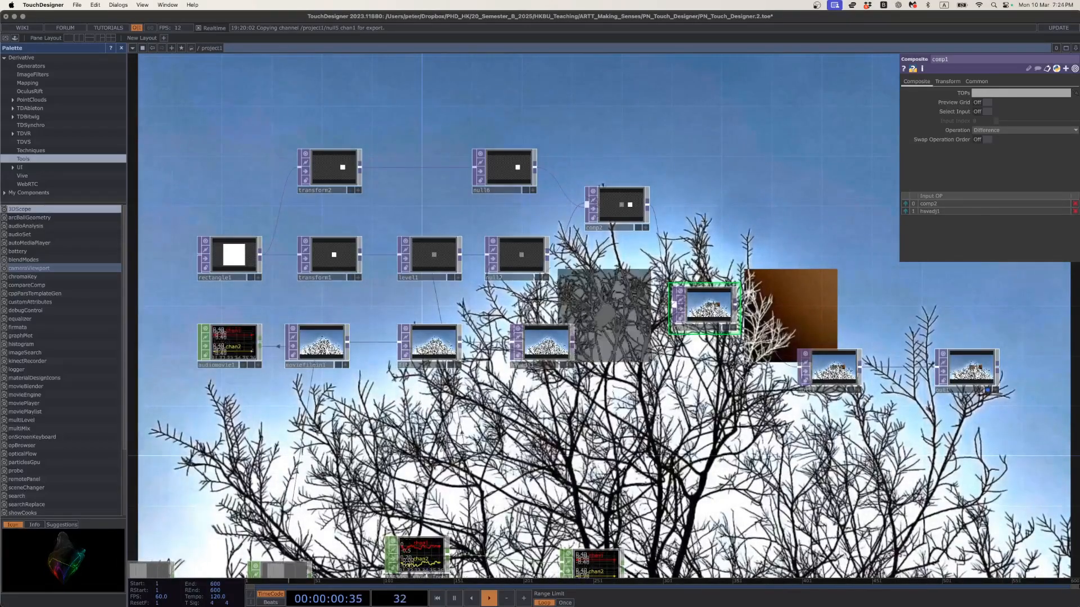
Examine the Level TOP's opacity expression and its link to the LFO-driven Null CHOP, and turn off the Out TOP's background display.
drag(740, 456, 749, 429)
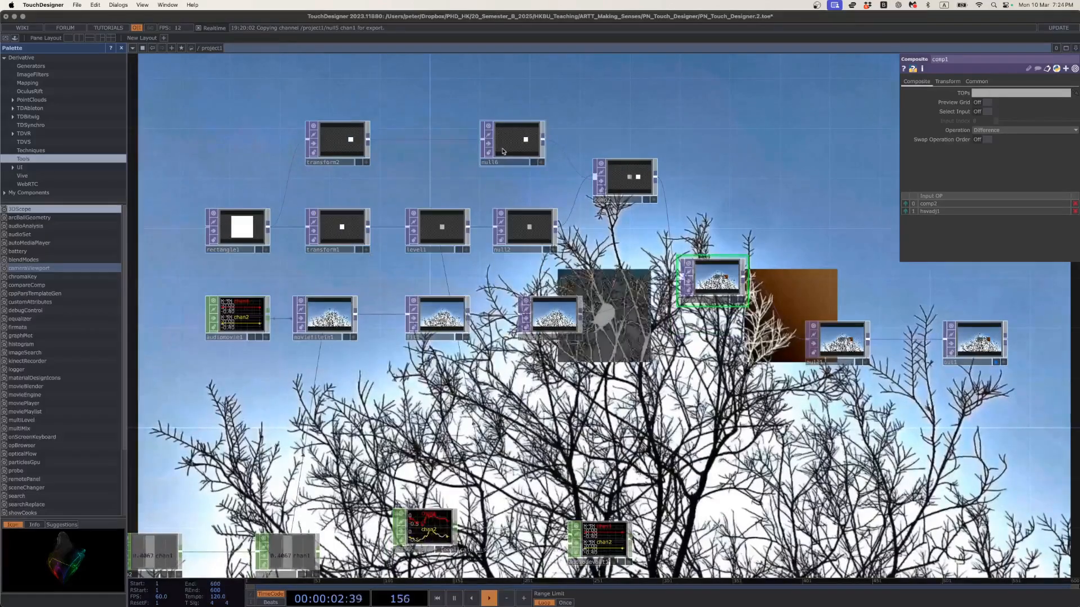
click(437, 235)
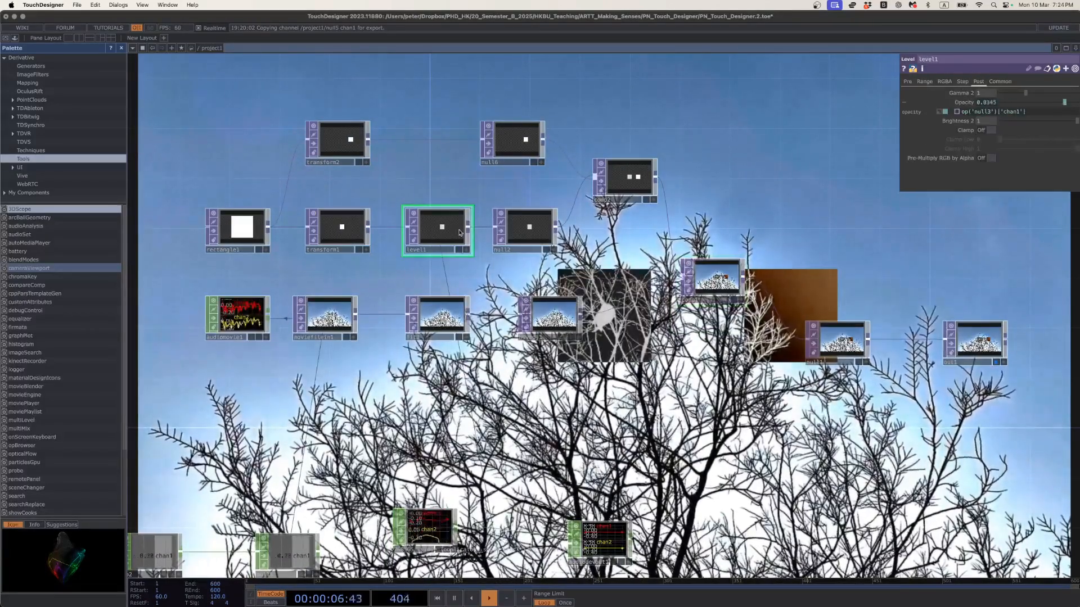
drag(396, 379, 399, 350)
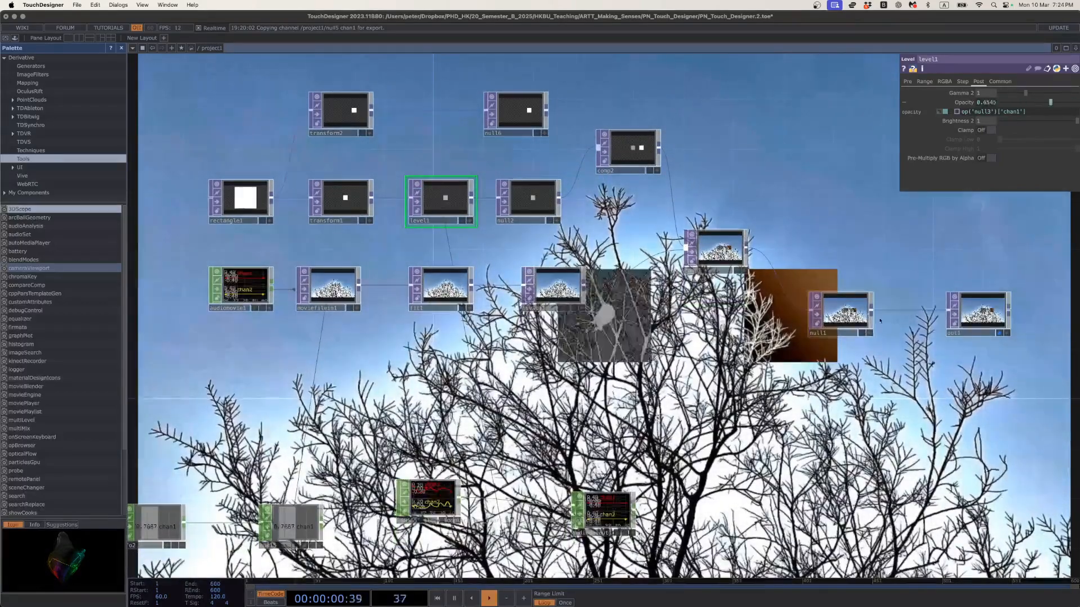
click(1000, 333)
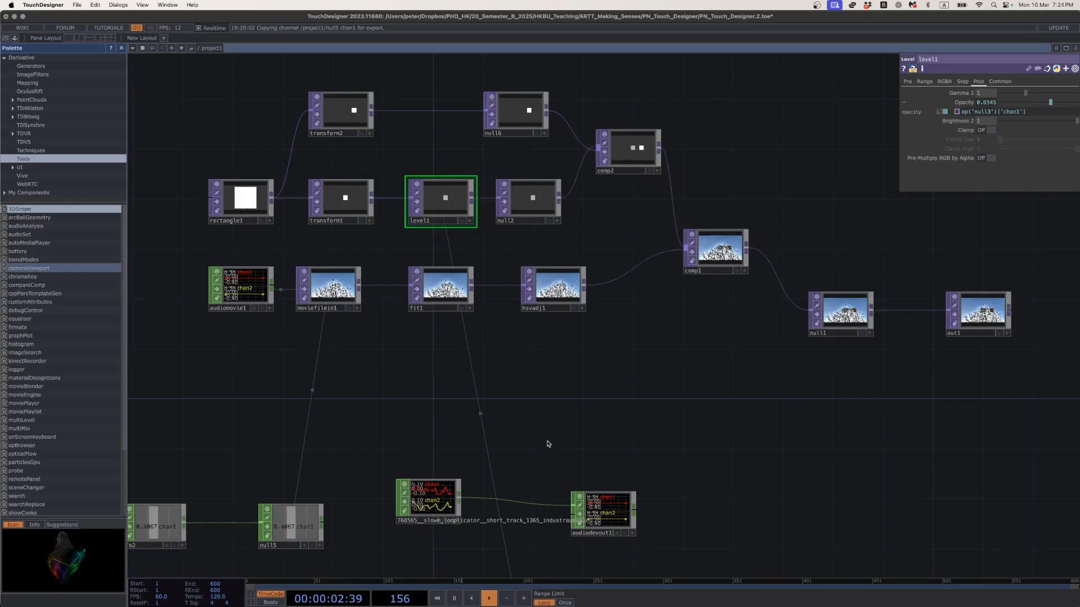
drag(541, 407, 528, 301)
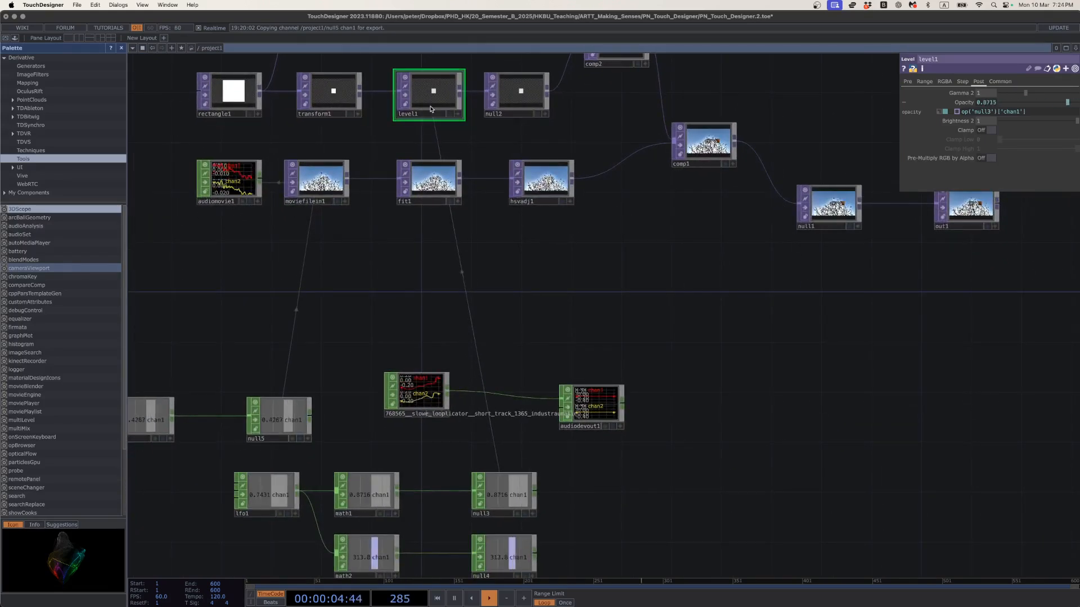
drag(497, 261, 483, 378)
mouse_move(561, 507)
mouse_down()
mouse_move(548, 457)
mouse_move(548, 495)
mouse_up()
drag(547, 412, 580, 396)
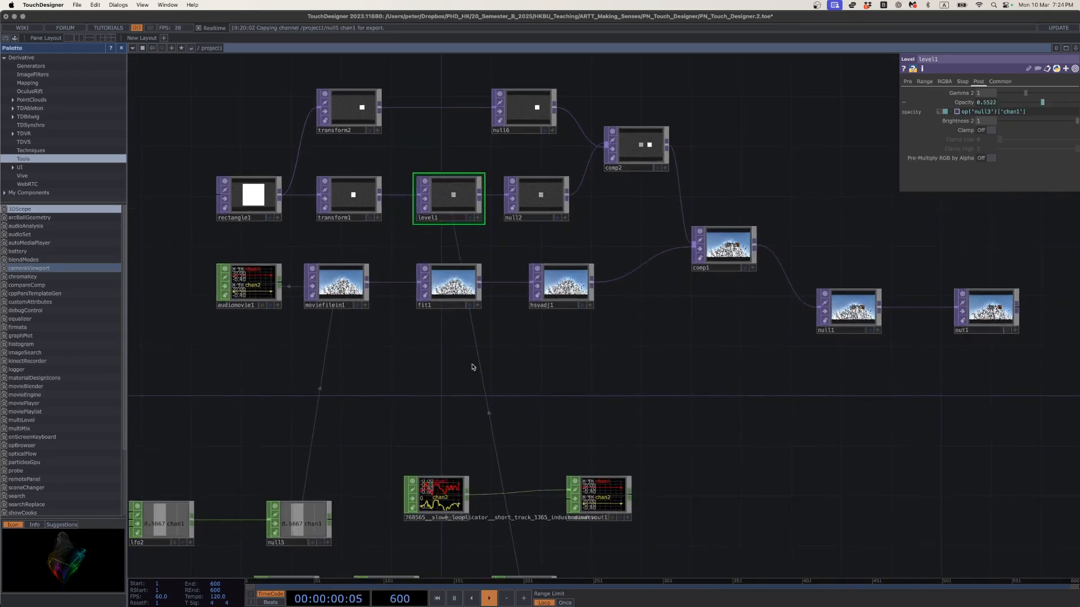
Move the Audio Movie CHOP below the Movie File In TOP and bring the Audio Device Out CHOP up under the movie chain.
click(278, 295)
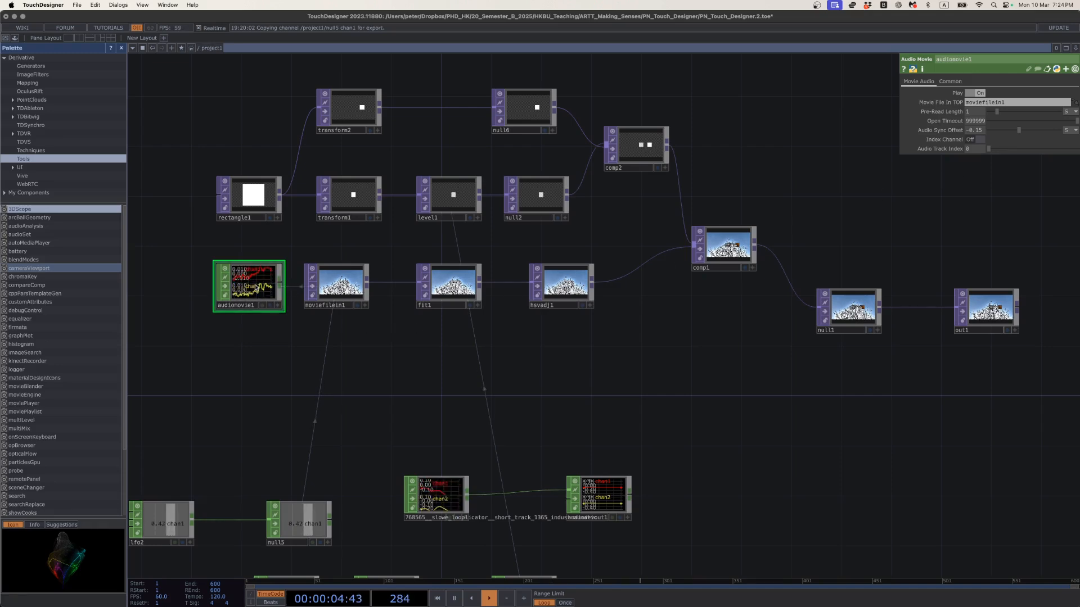
drag(258, 286, 246, 360)
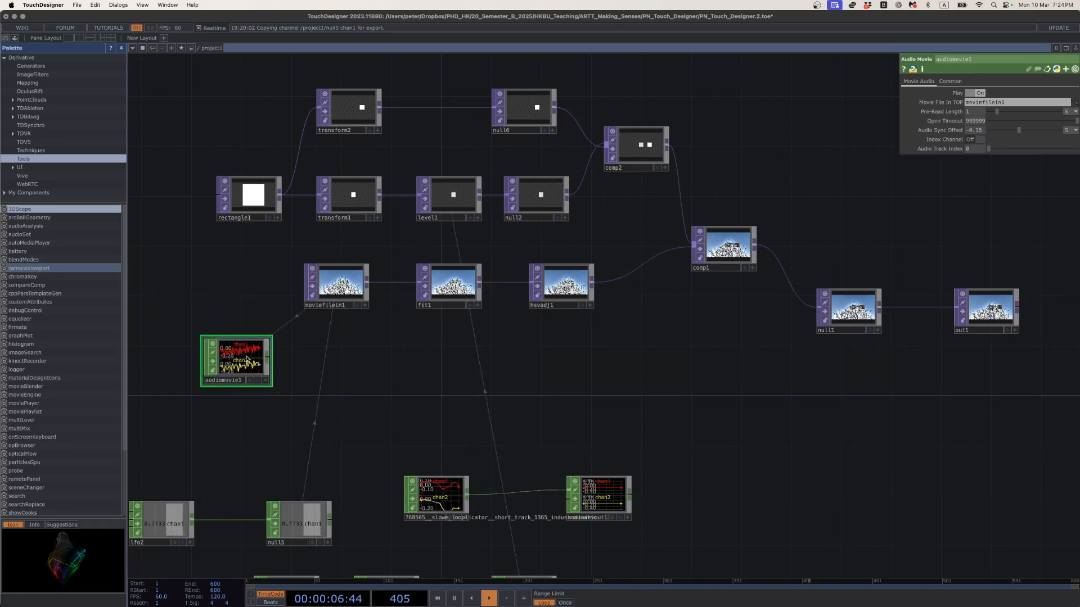
drag(571, 502, 546, 389)
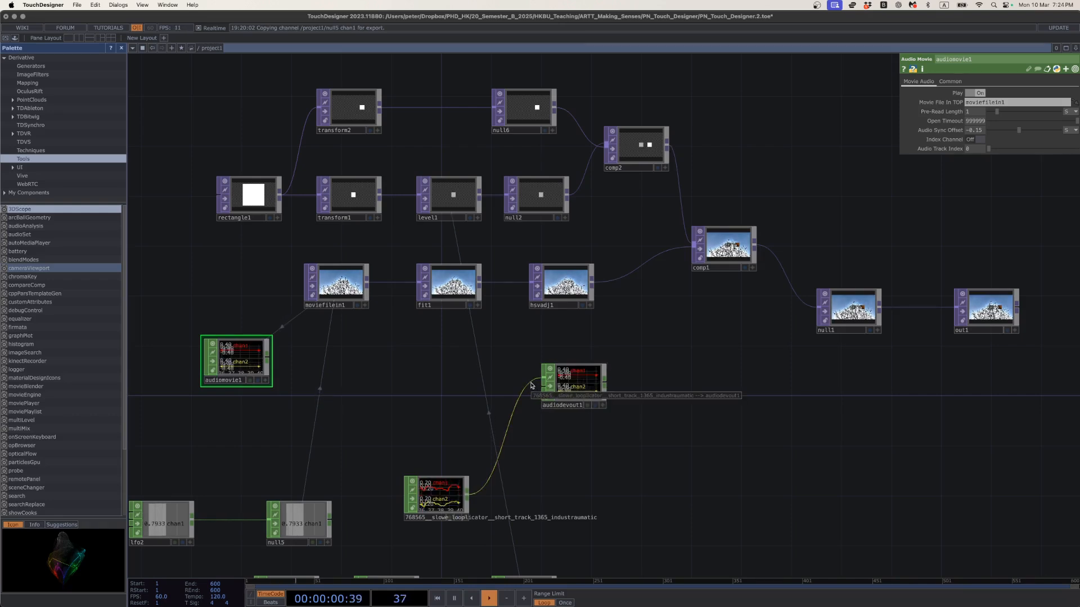
Disconnect the Audio File In CHOP from the Audio Device Out CHOP and connect the Audio Movie CHOP to it instead.
right_click(529, 385)
click(544, 406)
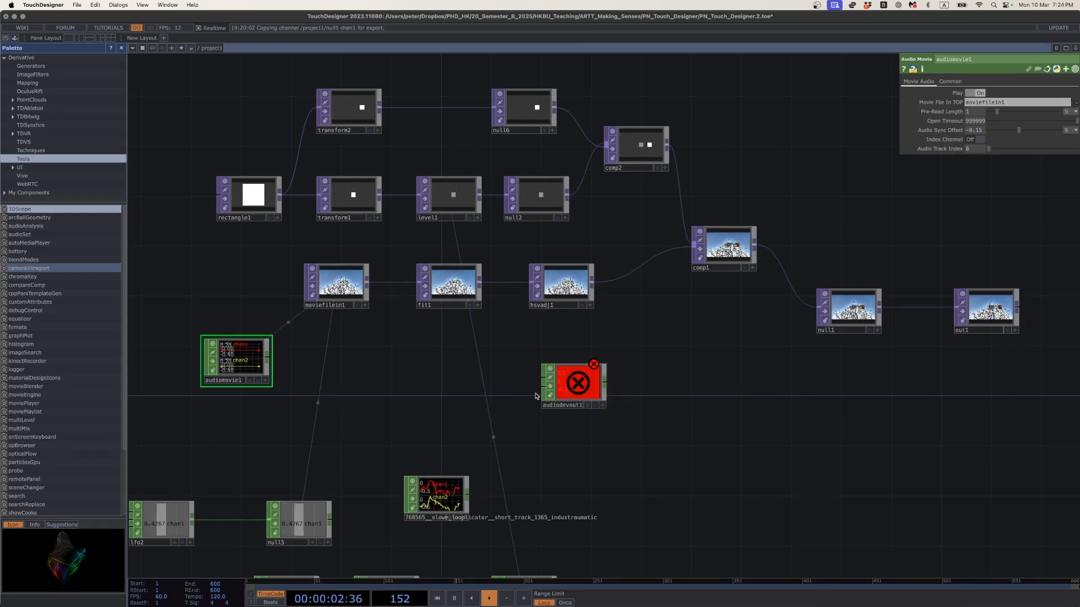
drag(268, 358, 539, 377)
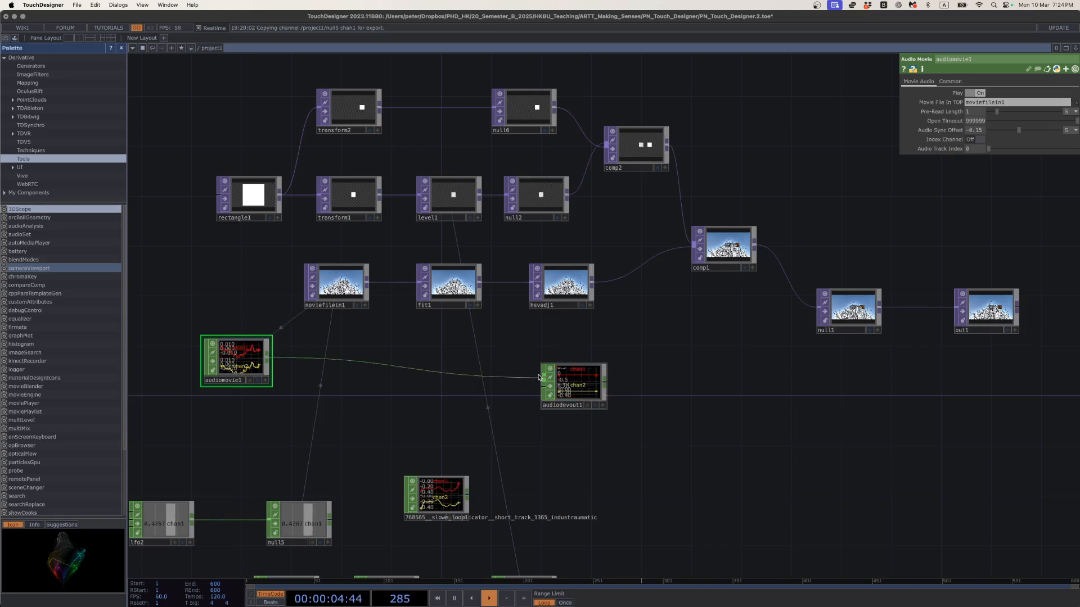
Set the Audio Device Out CHOP's volume to 1 and nudge it up toward the Audio Movie CHOP's row.
click(569, 378)
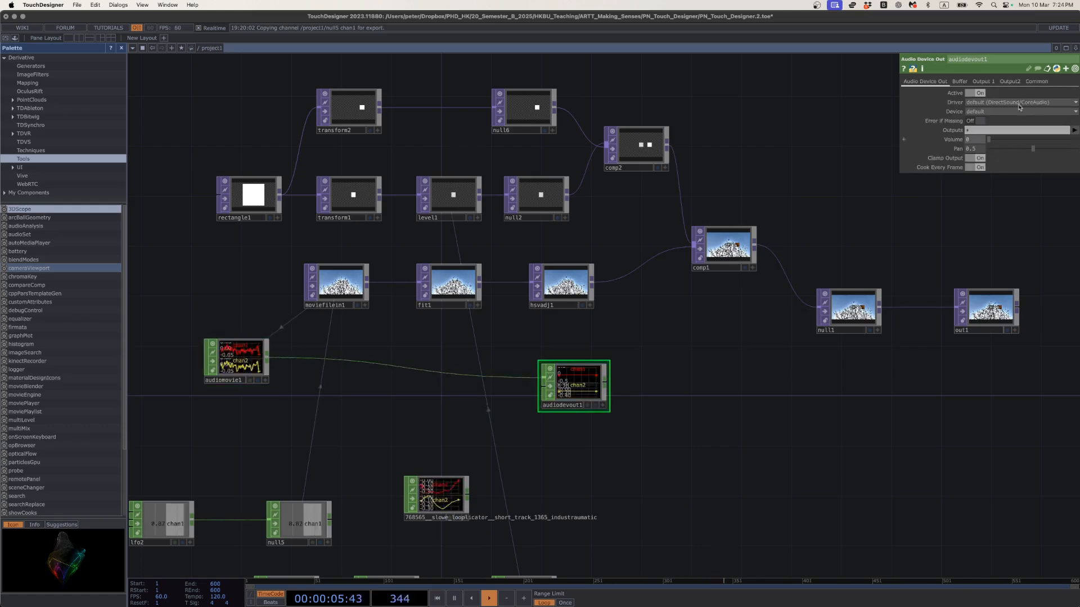
double_click(952, 143)
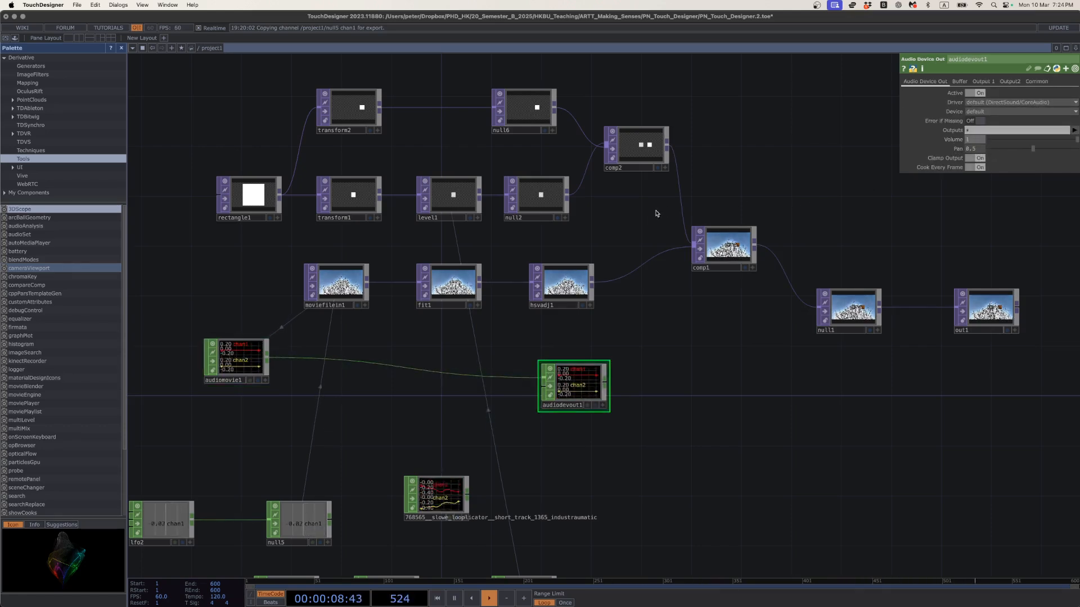
drag(583, 373, 570, 356)
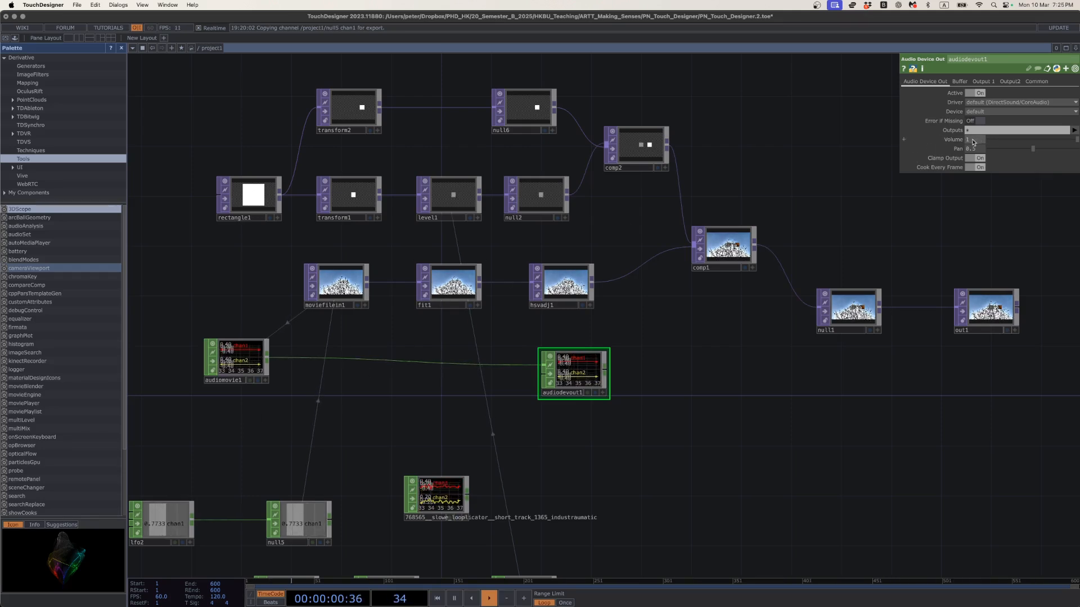
Line up the Audio Device Out CHOP with the Audio Movie CHOP and set its volume to 0.
drag(711, 335, 669, 341)
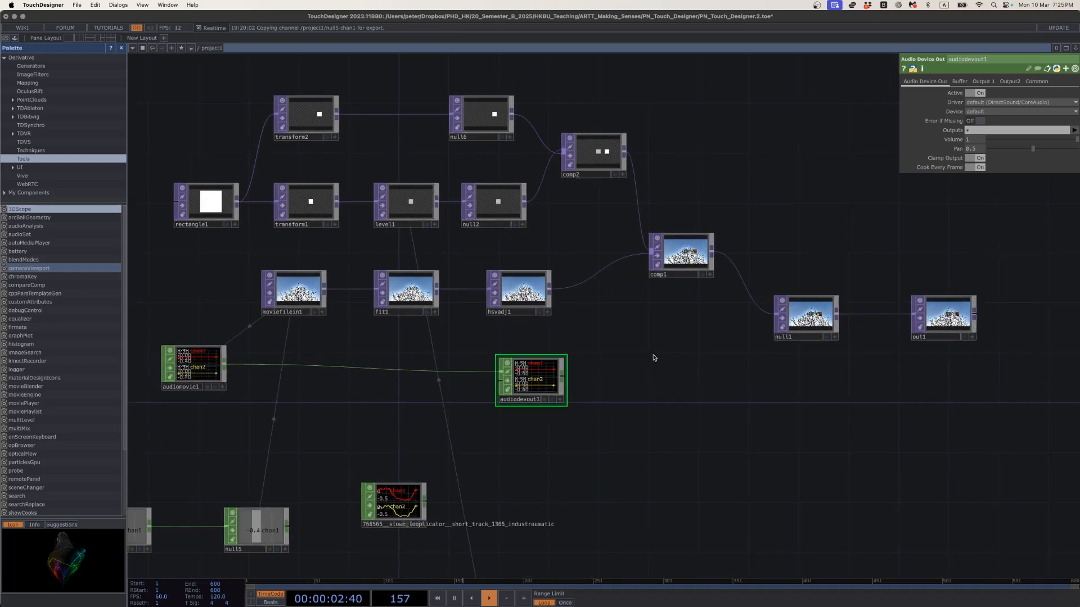
drag(536, 377, 549, 365)
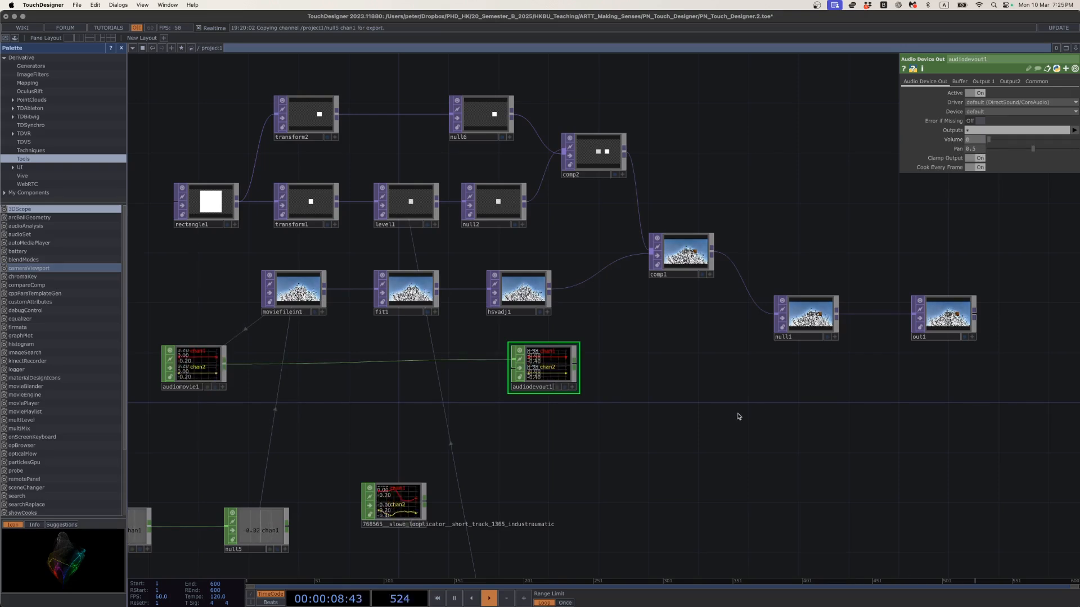
Shift the Audio Movie CHOP outward and move the LFO, Math, Null and Audio File In CHOPs together farther down the network.
scroll(636, 388, down, 3)
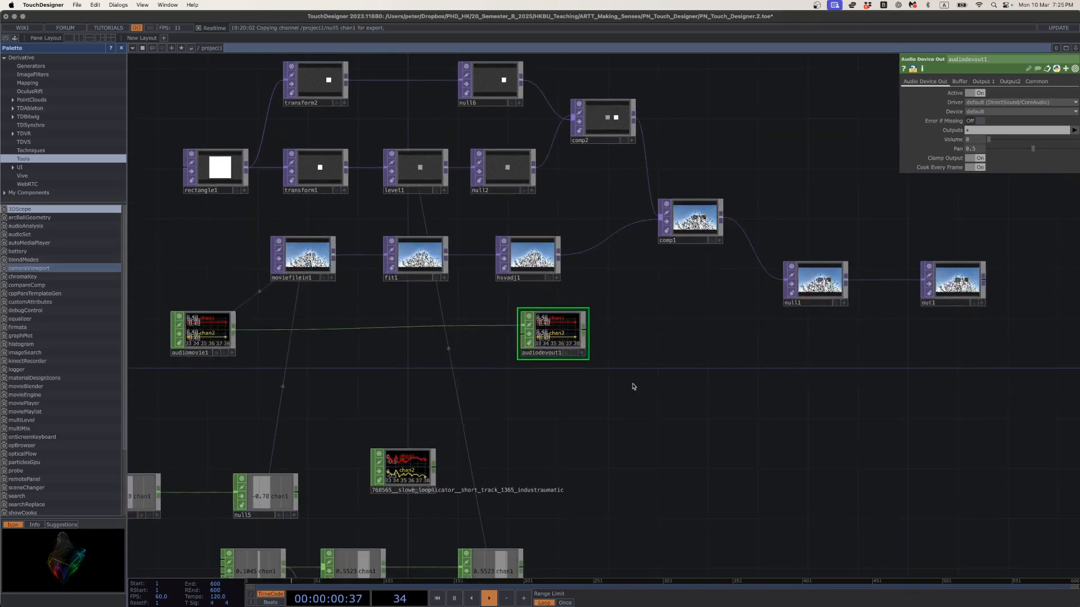
drag(599, 399, 628, 384)
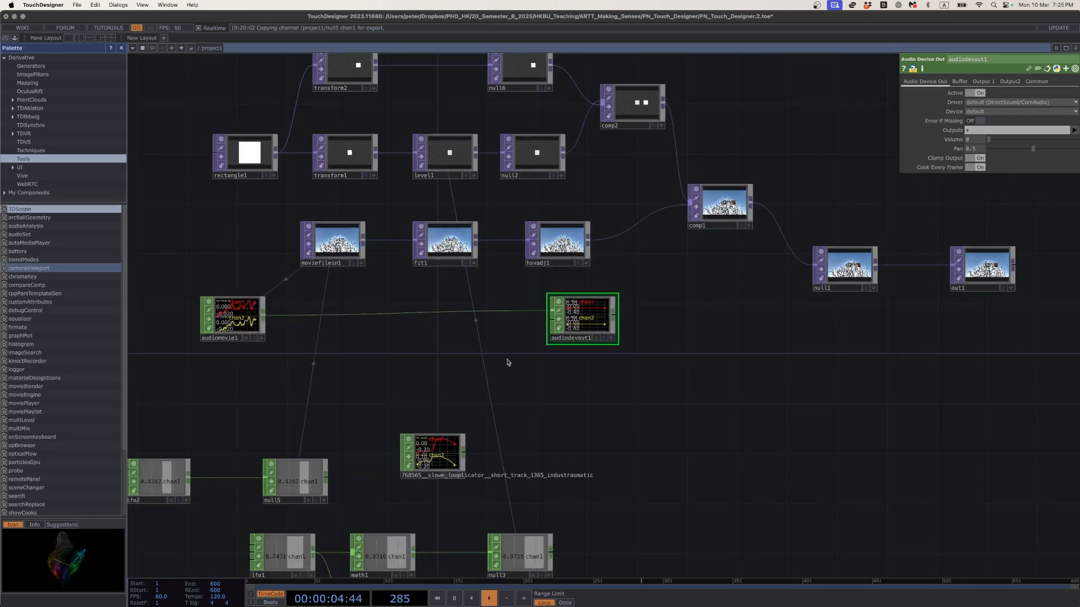
scroll(579, 343, down, 5)
drag(598, 327, 625, 275)
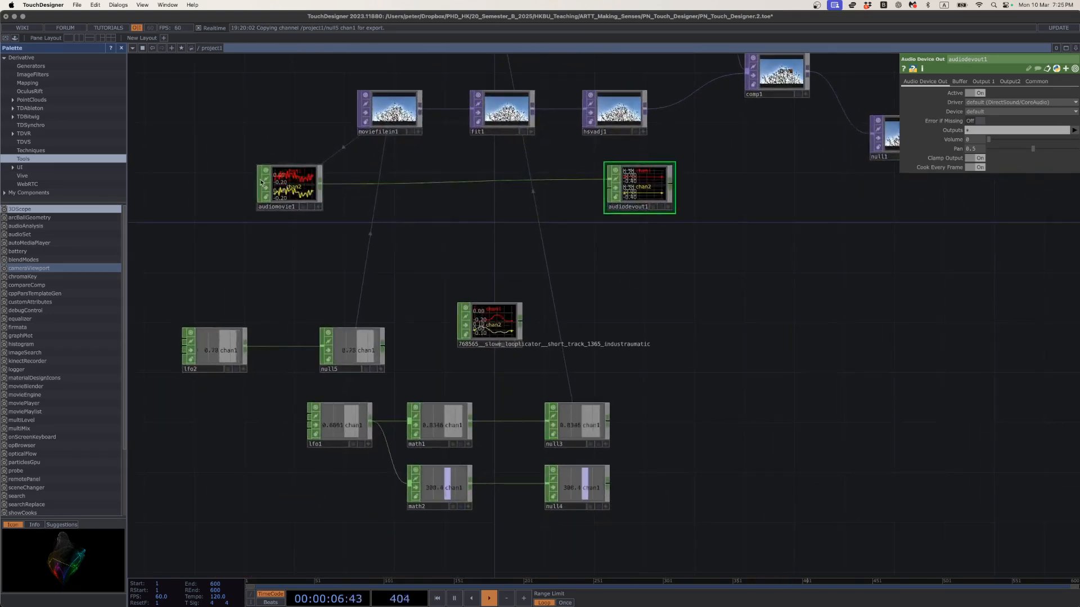
drag(289, 188, 240, 211)
drag(170, 277, 626, 494)
drag(506, 325, 519, 525)
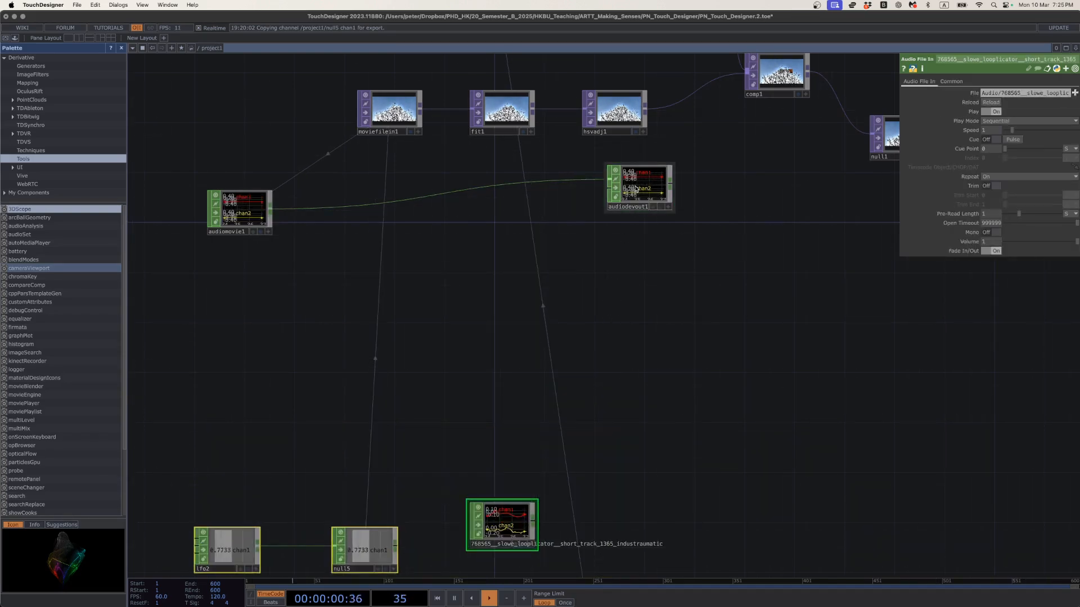
Move the Audio Movie and Audio Device Out CHOPs lower beneath the movie chain and align them in one row.
drag(641, 185, 641, 235)
drag(236, 217, 210, 254)
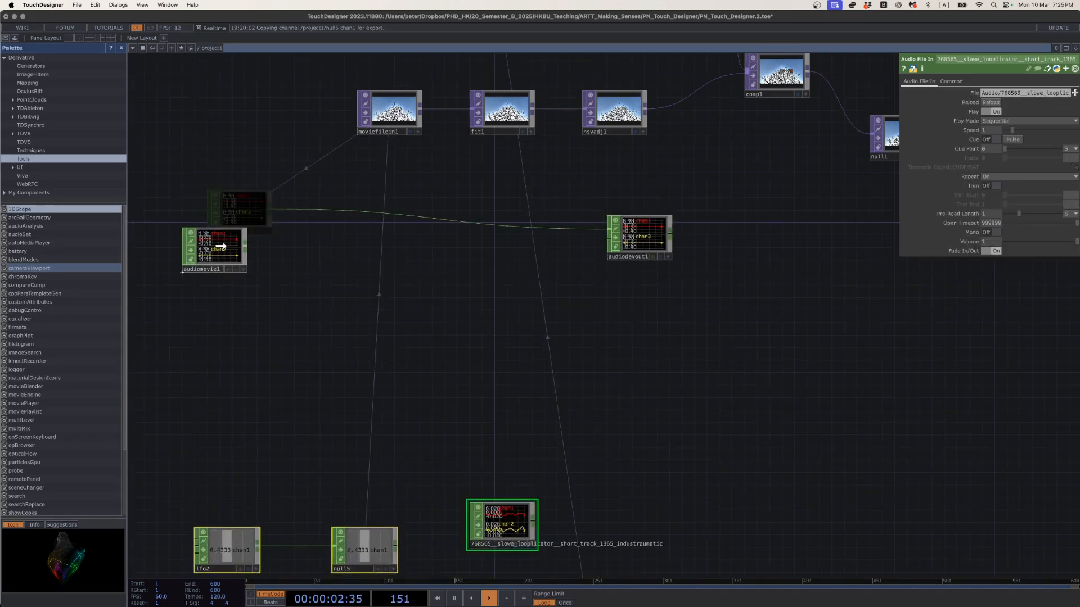
drag(619, 235, 620, 248)
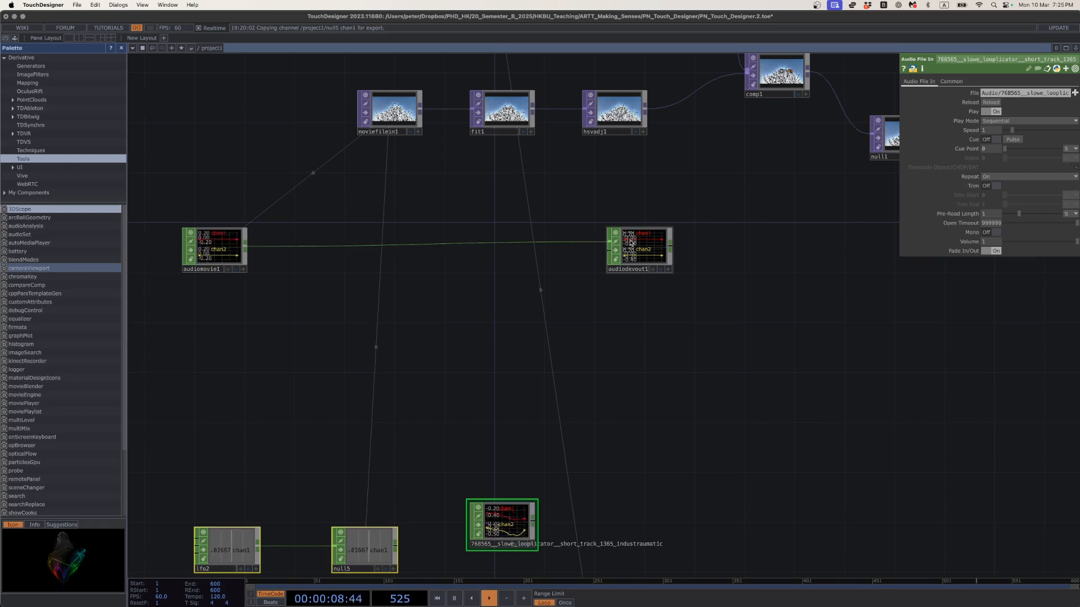
Branch a Select CHOP from the Audio Movie CHOP's output and place it below that CHOP.
right_click(246, 249)
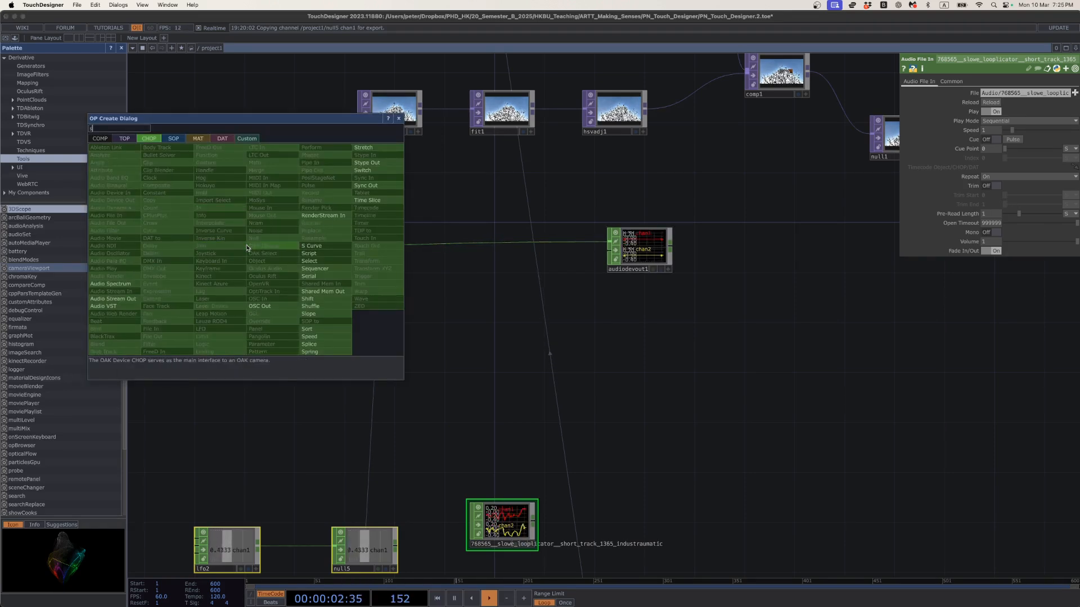
click(324, 262)
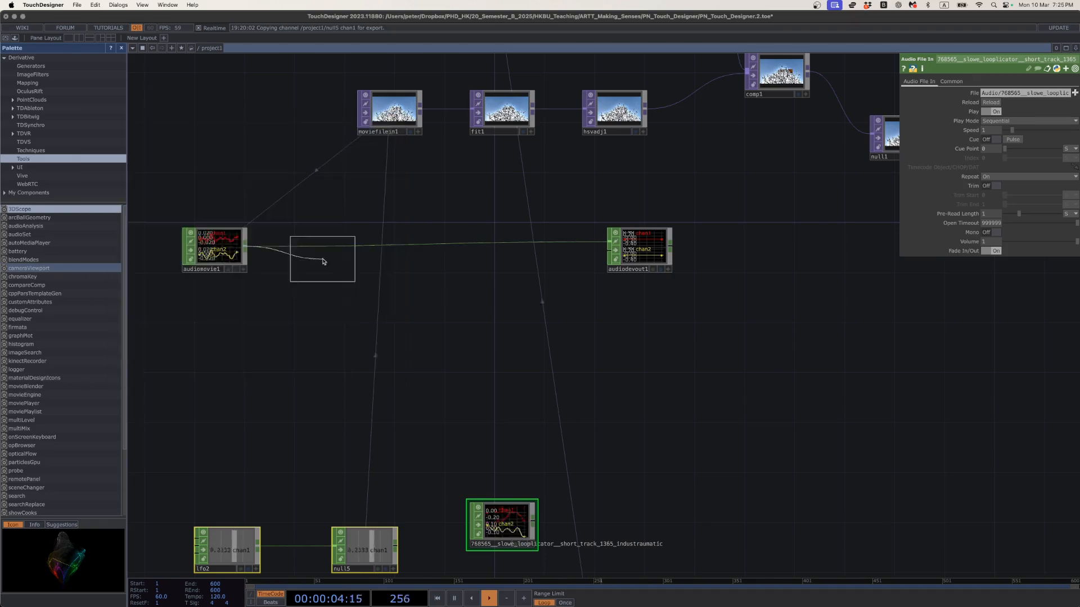
click(302, 324)
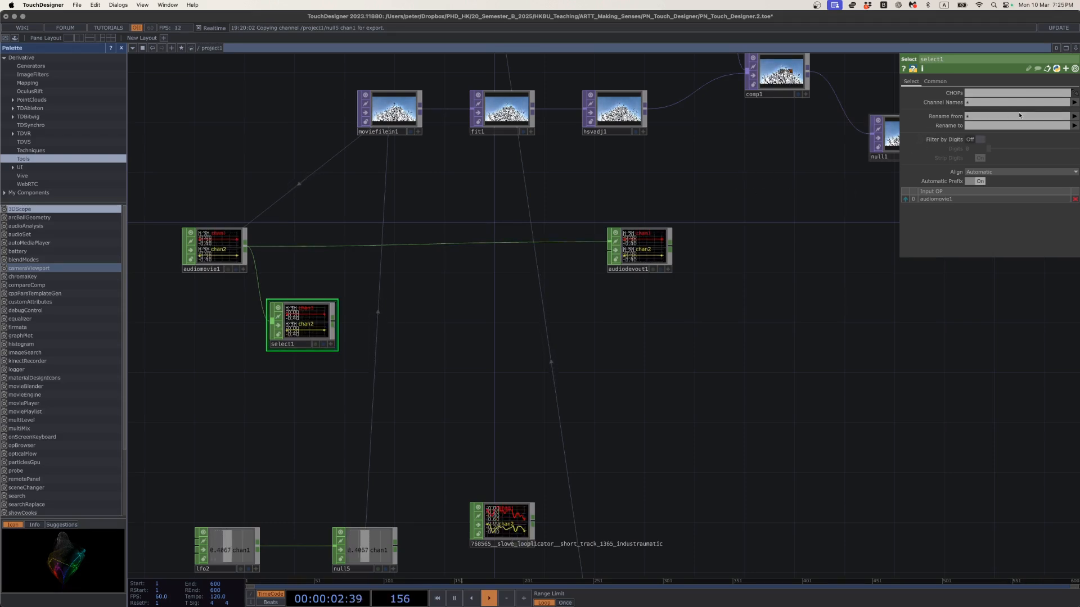
Restrict the Select CHOP to the chan1 channel of the movie audio.
click(1073, 103)
click(1058, 112)
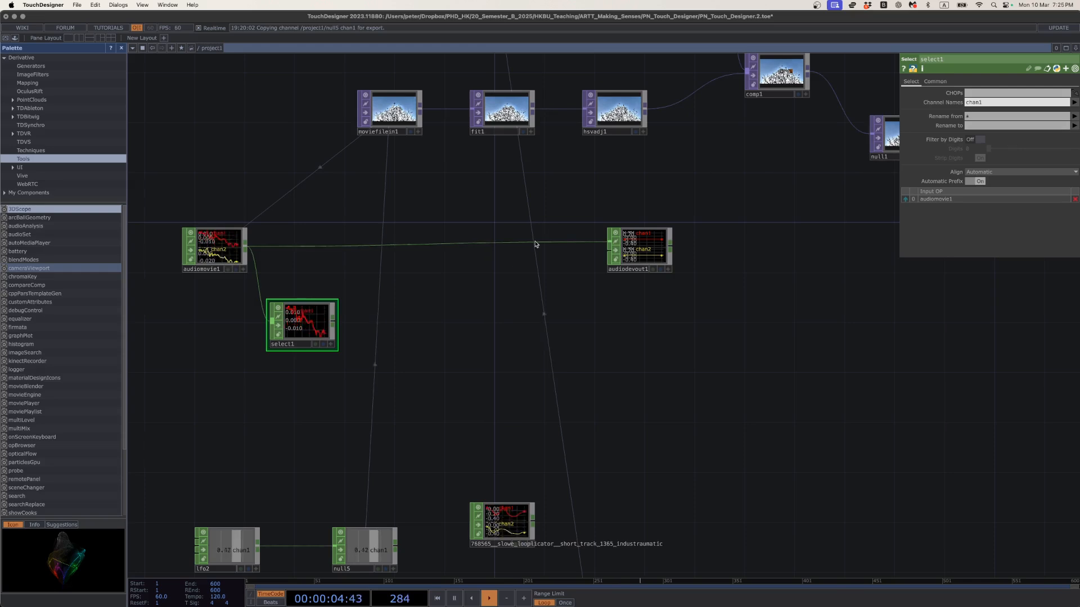
Append an Audio Filter CHOP to the Select CHOP, set it to High Pass and raise its filter cutoff to 4.5.
right_click(339, 325)
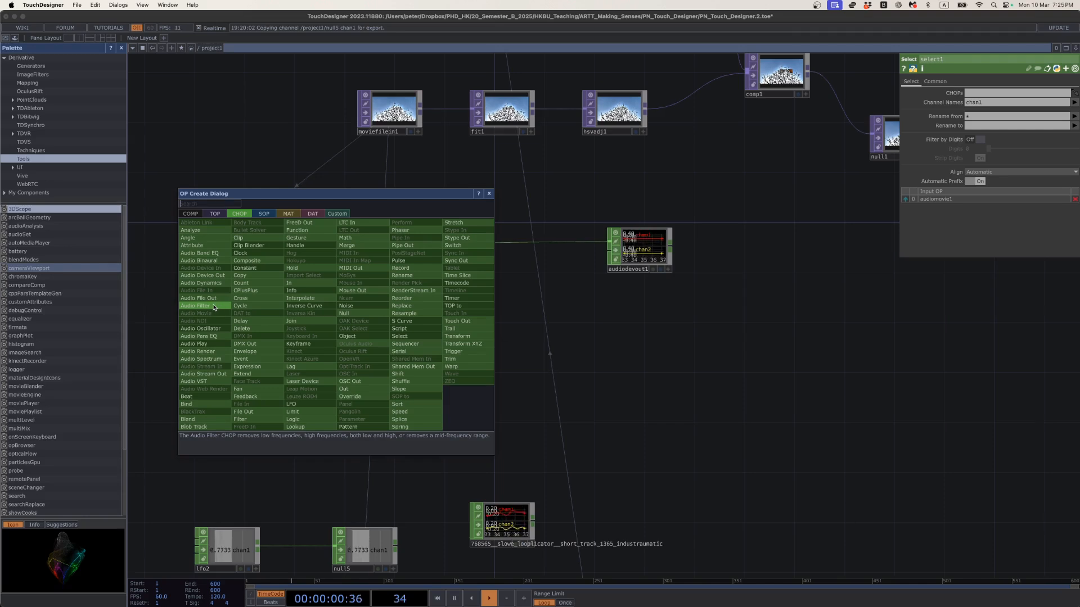
key(Escape)
click(402, 323)
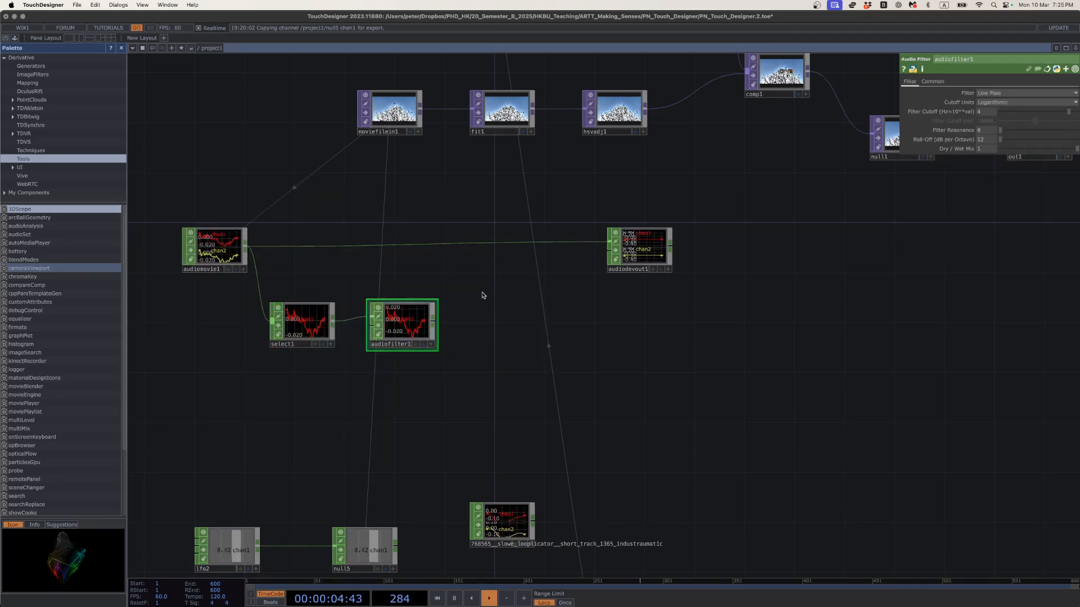
click(1010, 93)
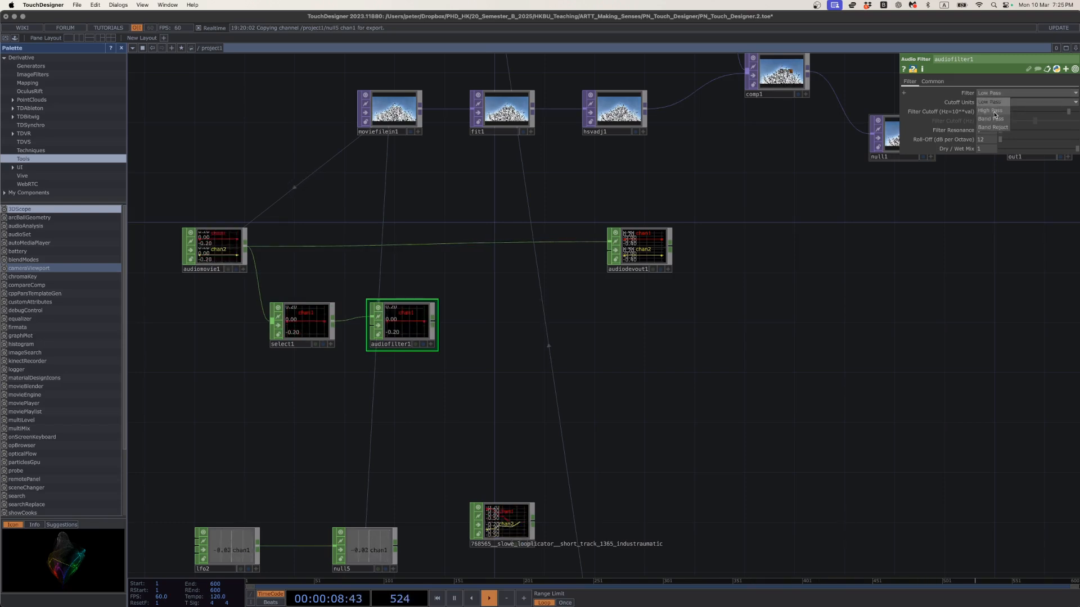
click(994, 112)
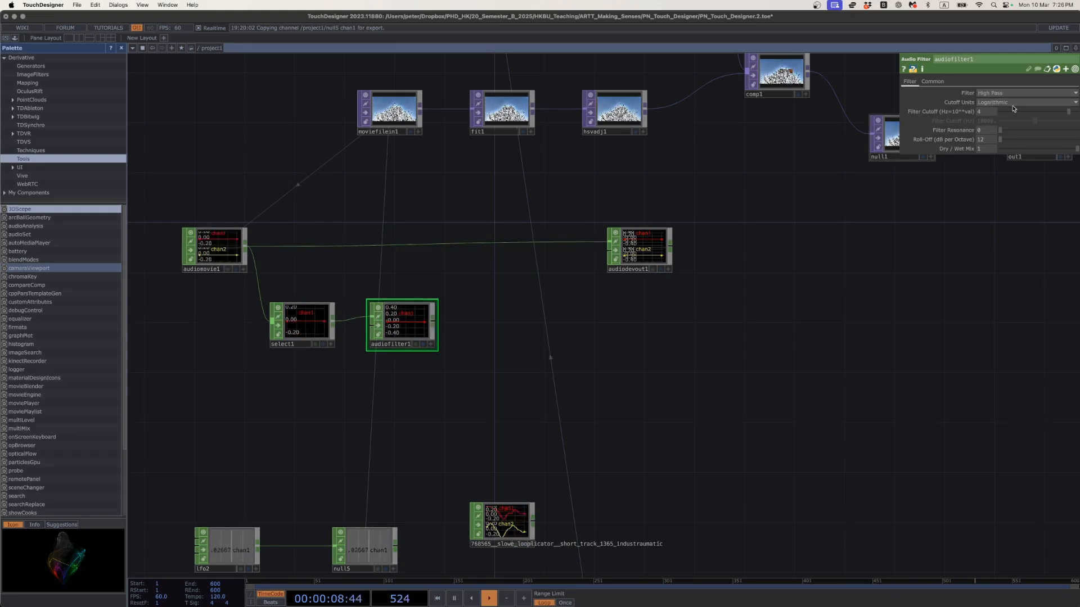
drag(1067, 114, 1078, 114)
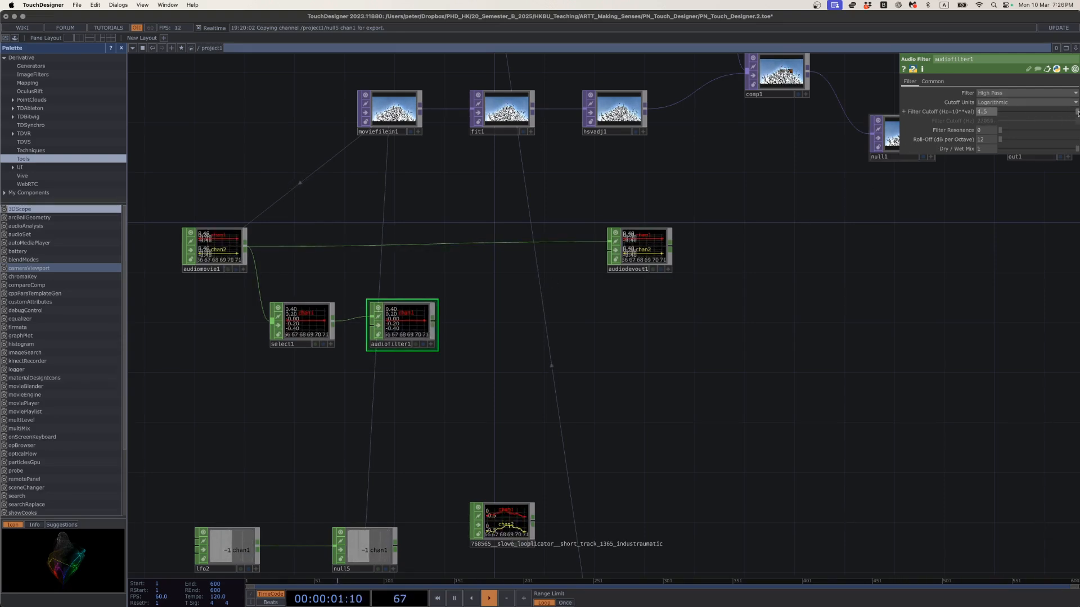
Audition the filtered audio through the Audio Device Out CHOP at volume 1 and delete the Audio Filter CHOP.
click(433, 322)
click(607, 243)
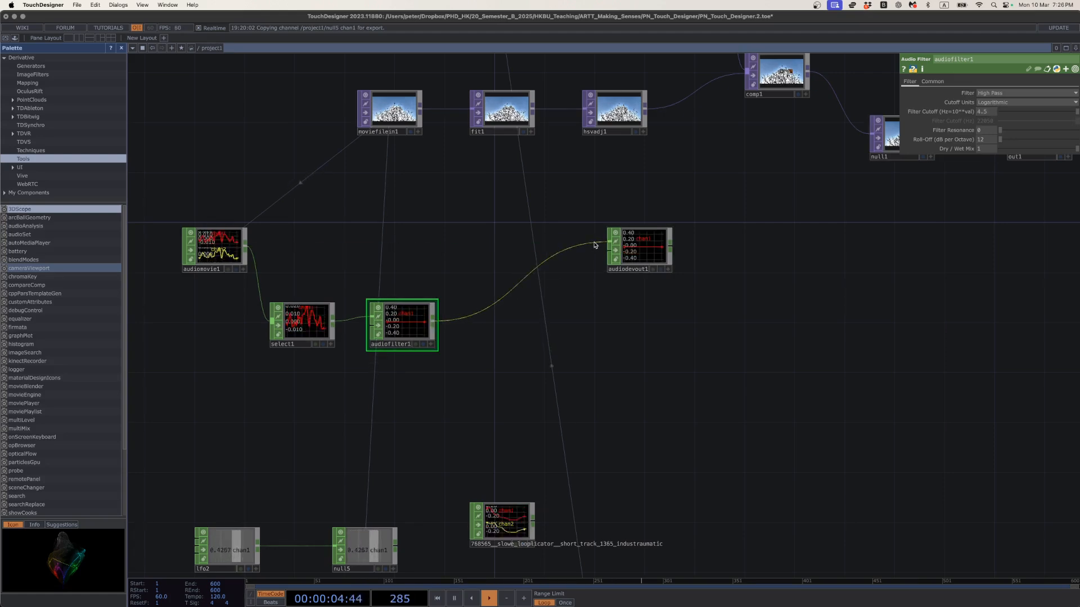
click(625, 247)
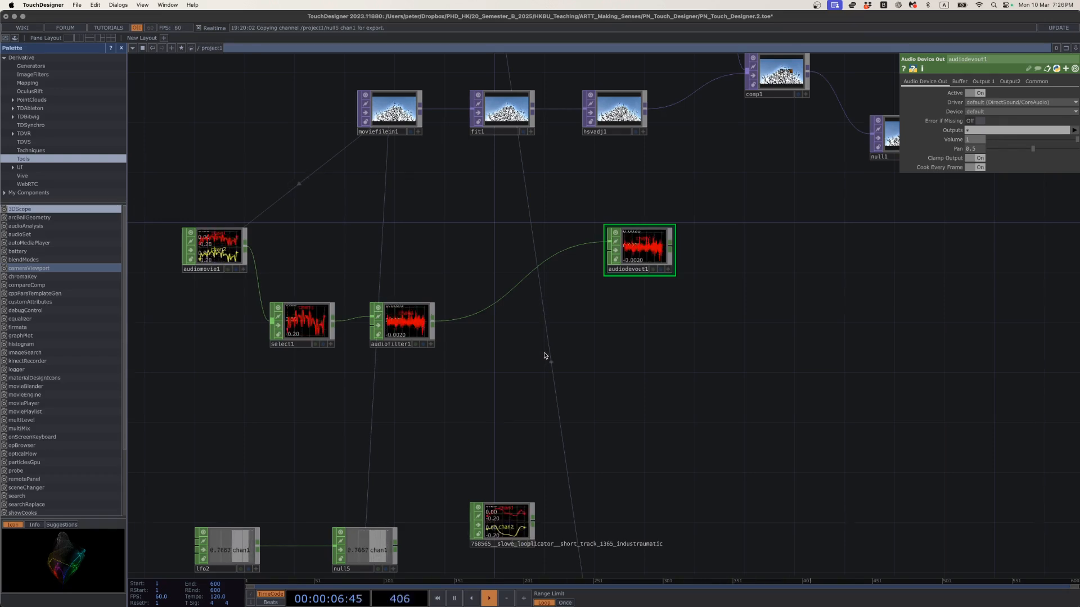
click(409, 324)
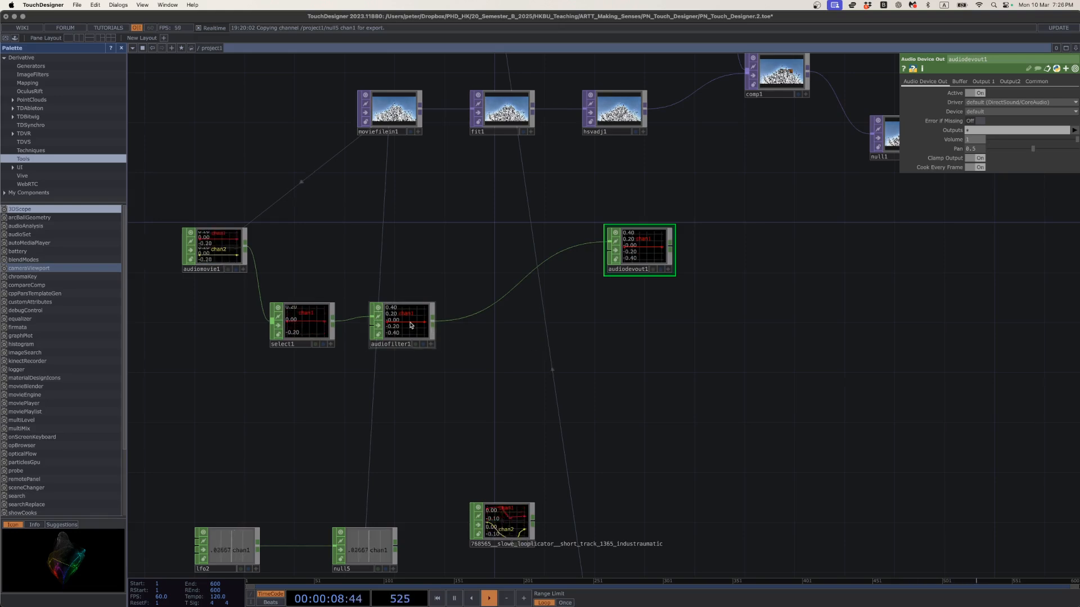
key(Delete)
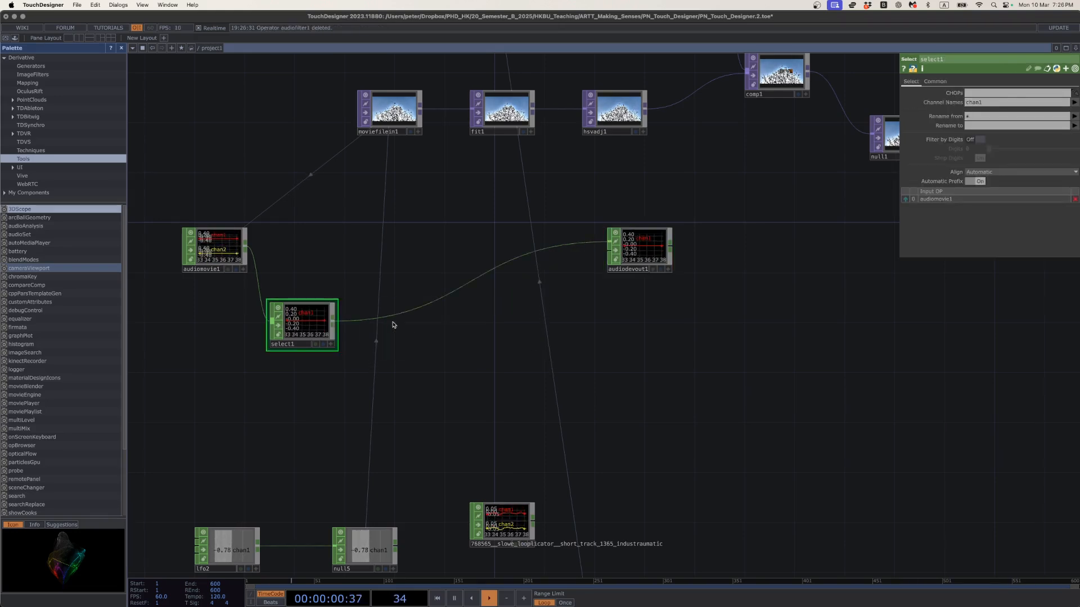
Insert an Analyze CHOP after the Select CHOP and reconnect the Audio Movie CHOP directly to the Audio Device Out CHOP.
right_click(418, 309)
click(428, 300)
text(analy)
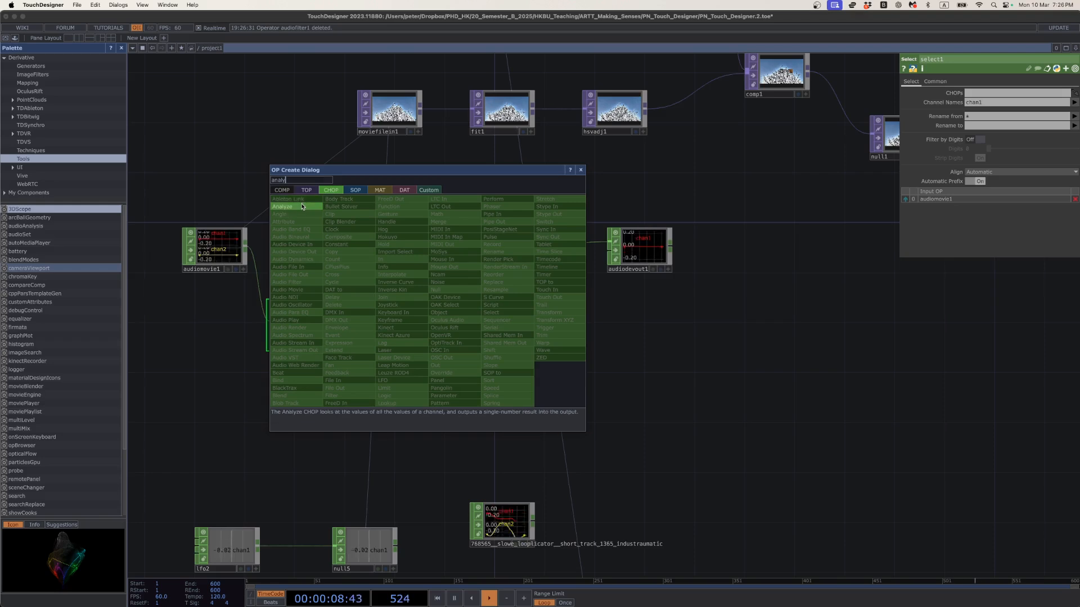
key(Return)
click(404, 322)
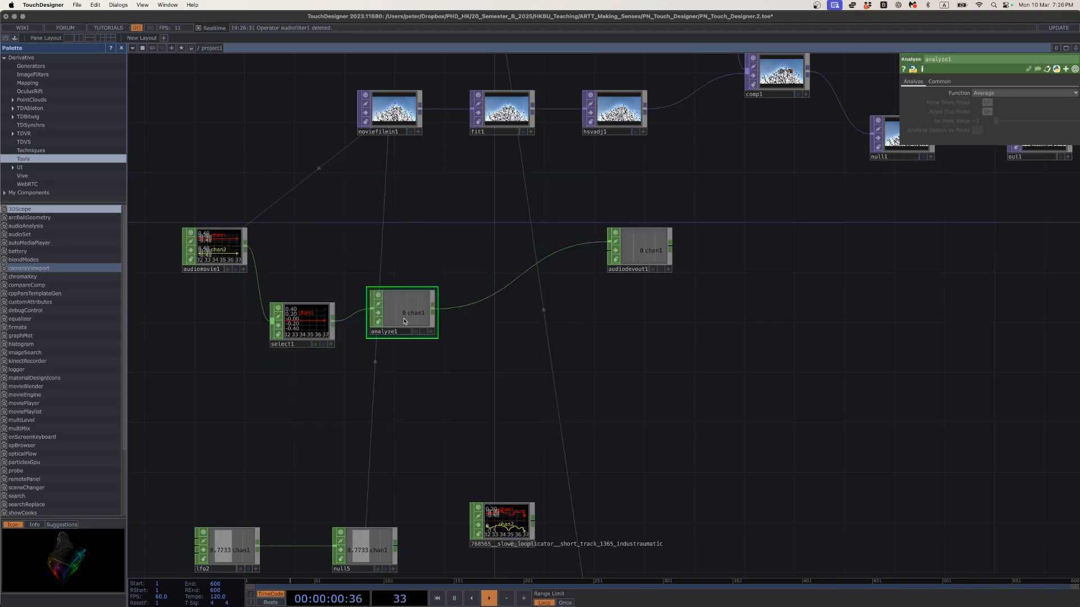
drag(403, 322, 442, 371)
drag(250, 247, 609, 243)
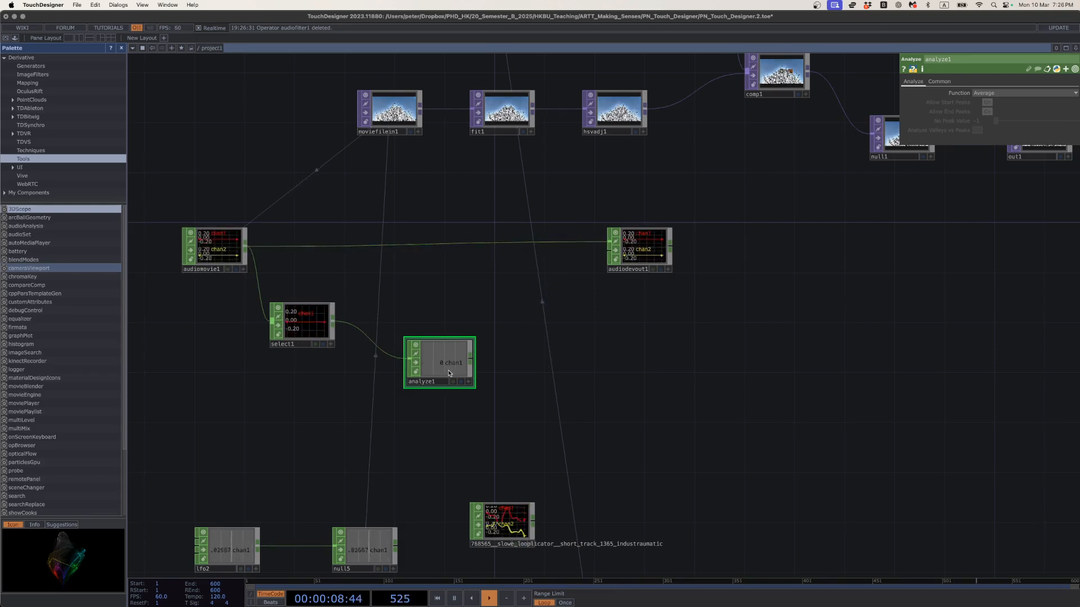
Insert an Audio Spectrum CHOP between the Select and Analyze CHOPs, spacing the Analyze CHOP to make room for it.
scroll(449, 373, up, 1)
drag(448, 373, 516, 335)
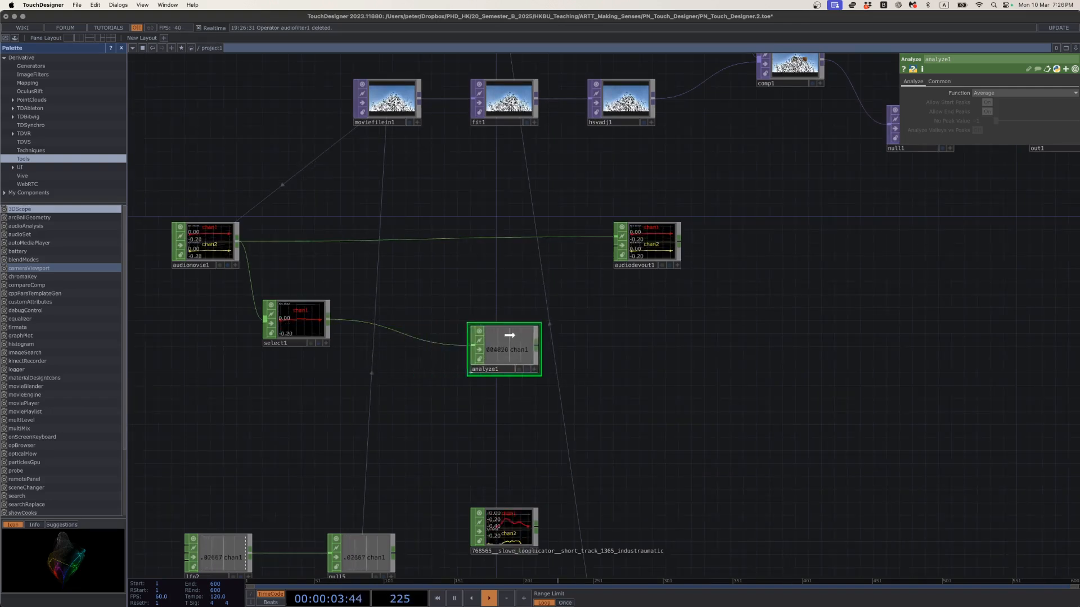
right_click(433, 339)
click(440, 330)
text(audio)
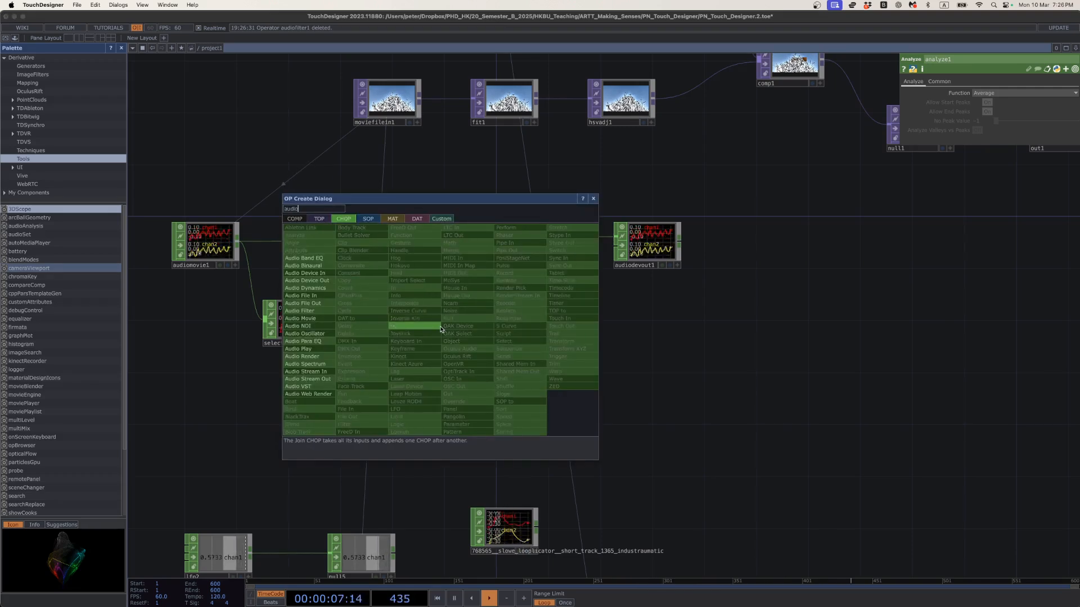
click(312, 364)
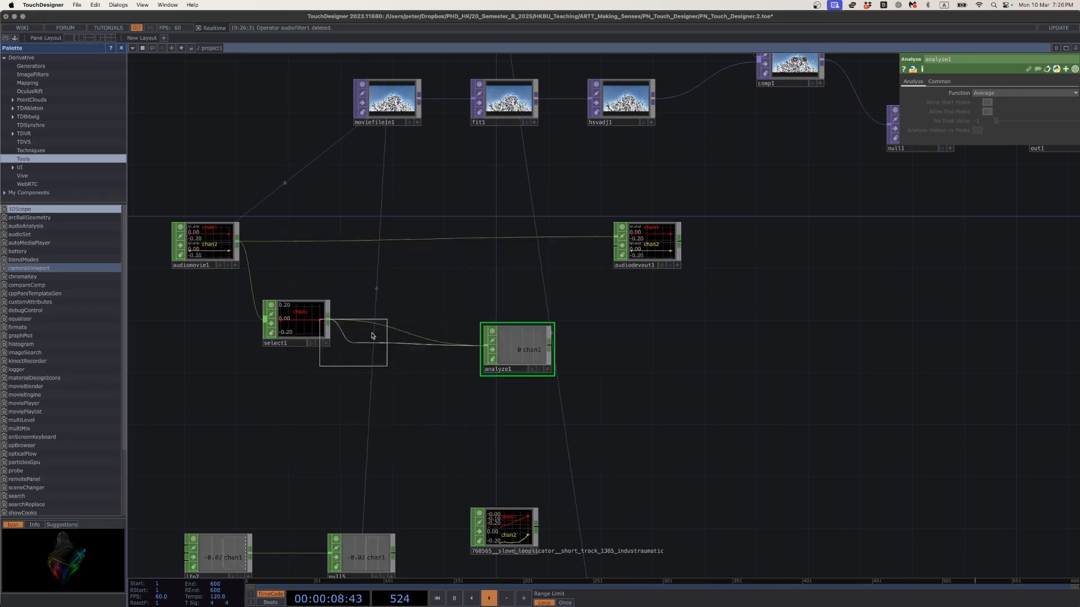
click(406, 331)
scroll(408, 334, up, 5)
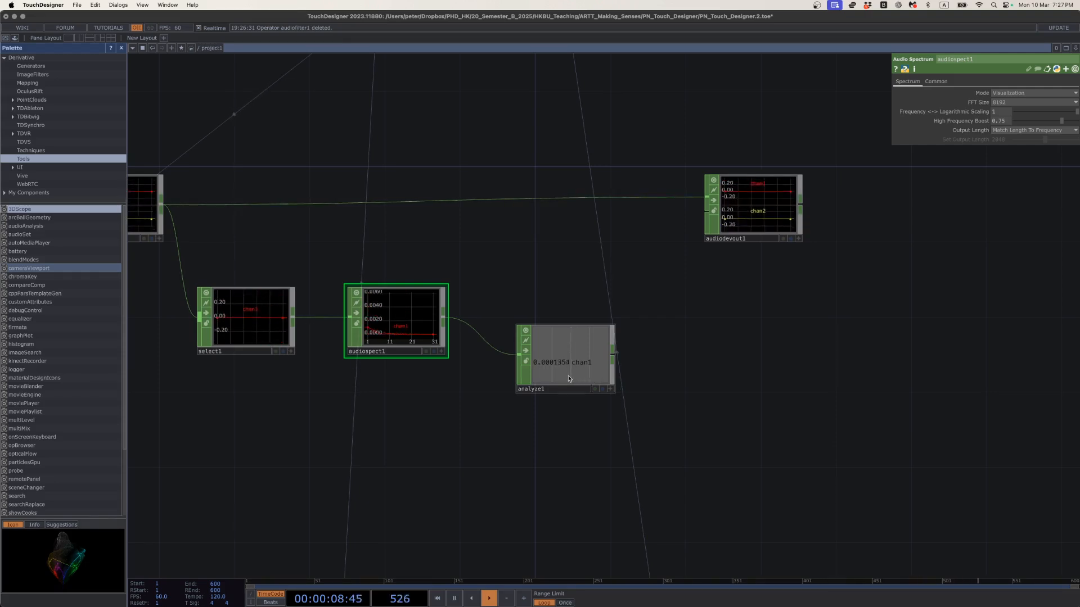
drag(572, 350, 573, 331)
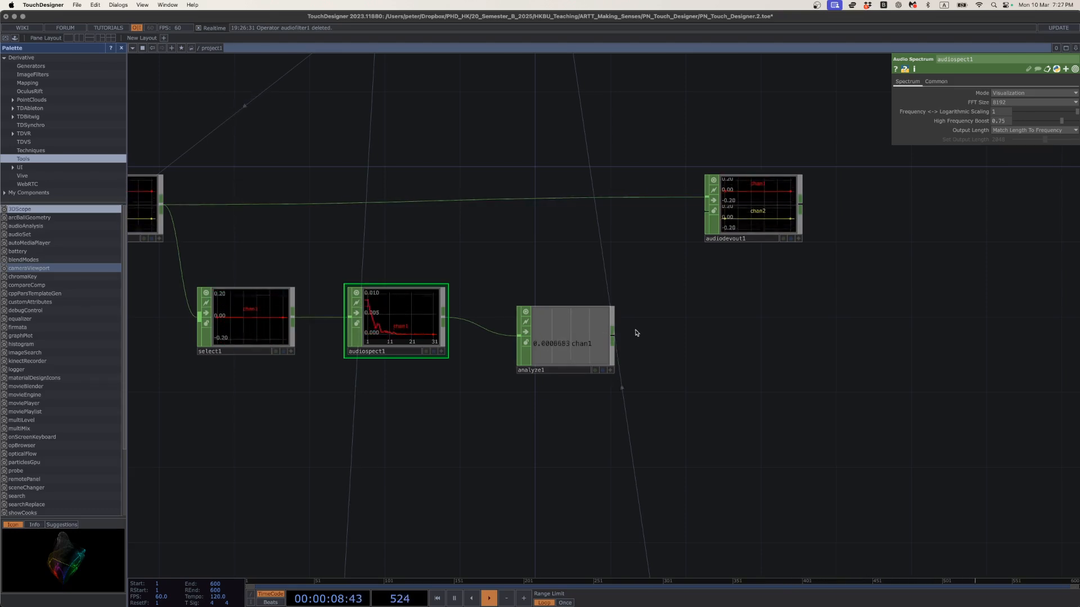
Append a Math CHOP after the Analyze CHOP and set the upper value of its From Range to .02.
right_click(612, 336)
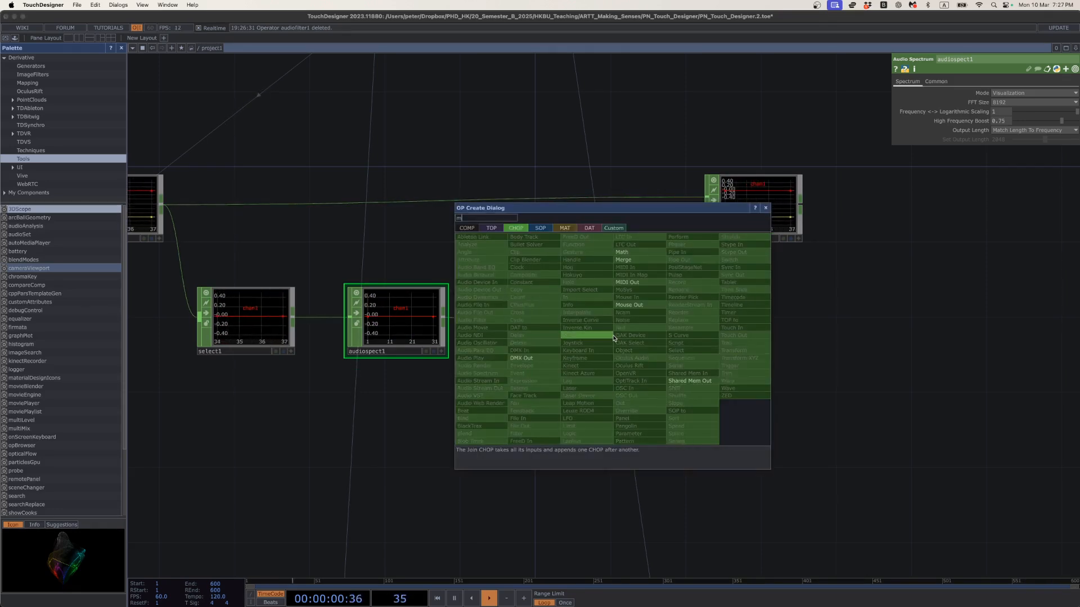
click(630, 252)
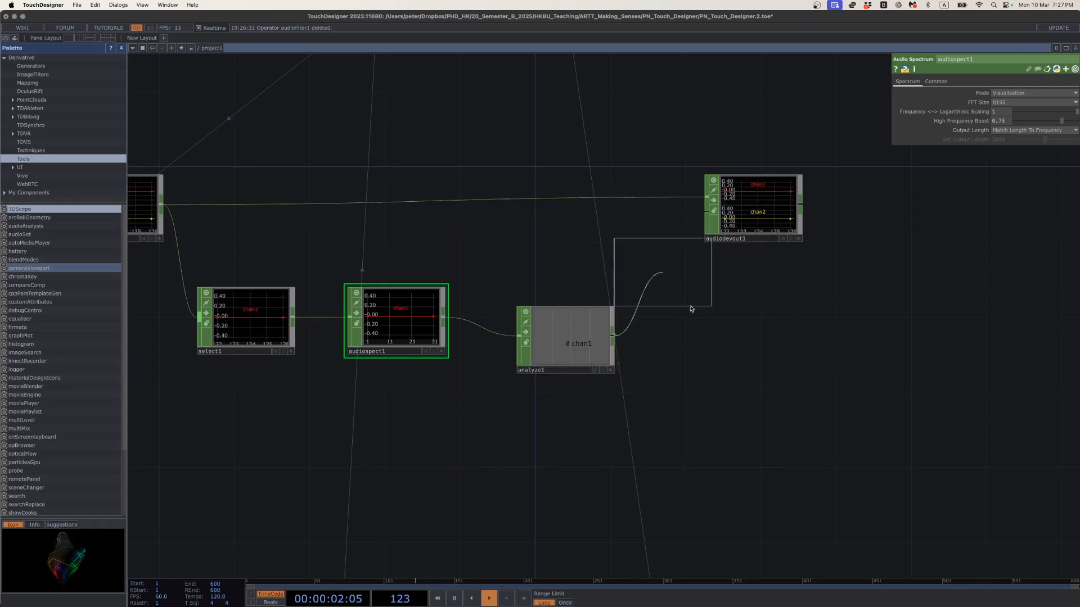
click(707, 336)
click(950, 82)
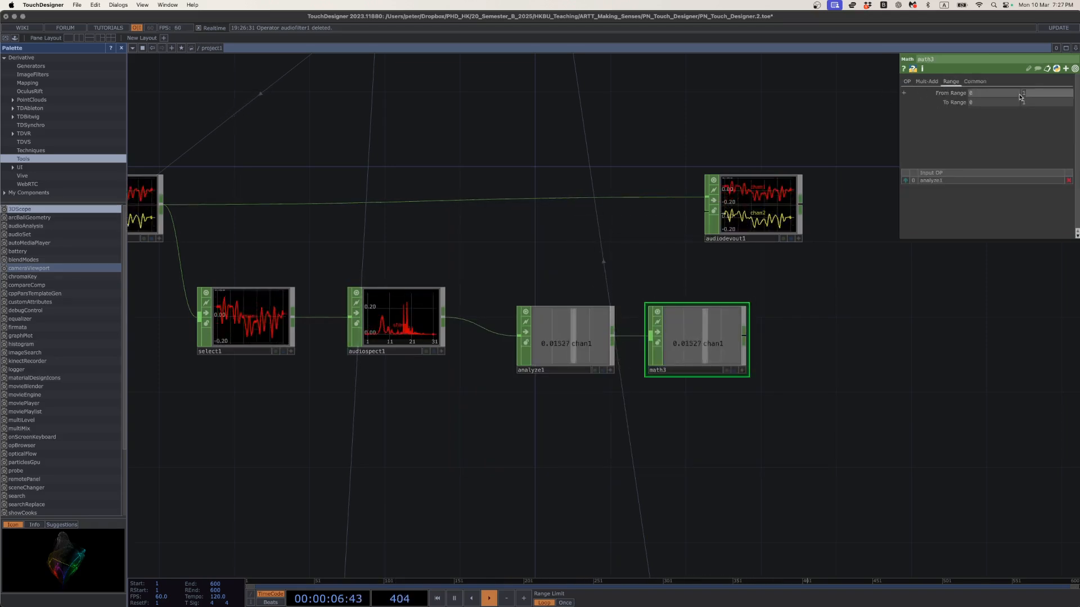
text(.05)
key(Return)
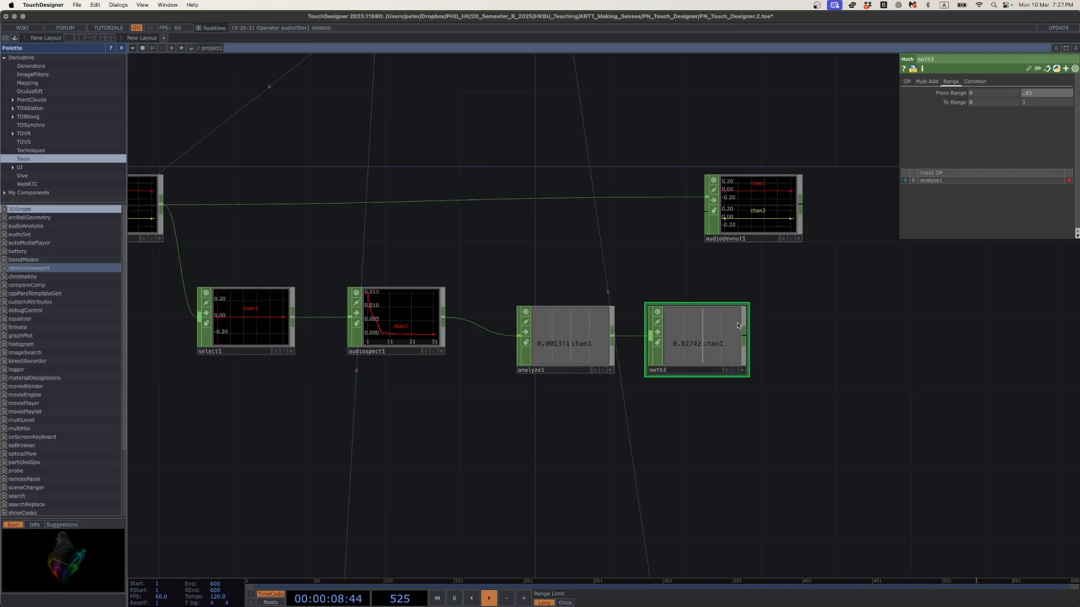
click(1030, 94)
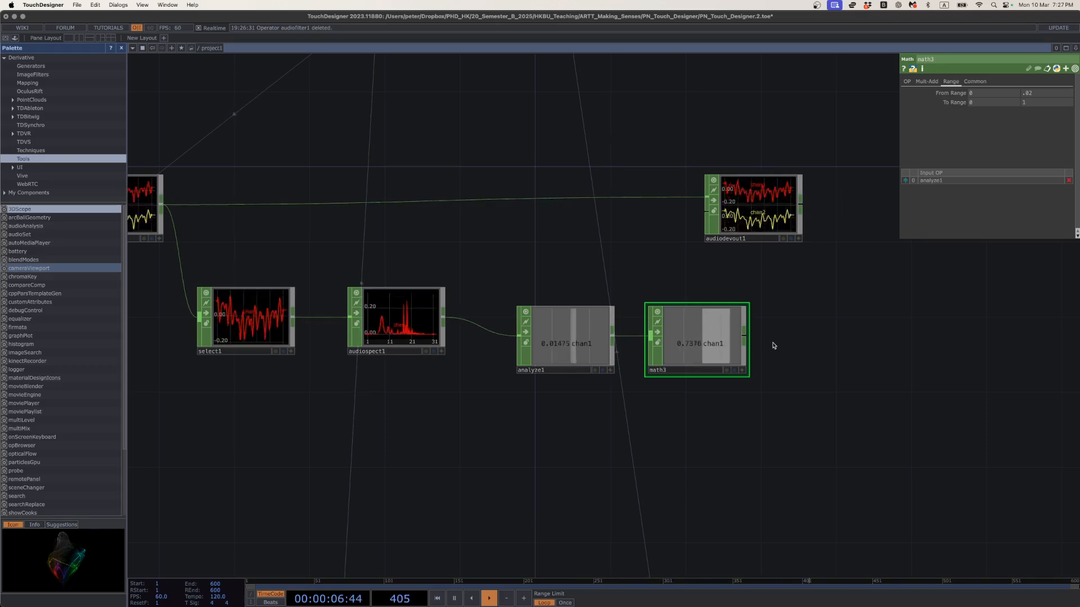
Append a Null CHOP to the output of the new Math CHOP.
scroll(752, 337, down, 1)
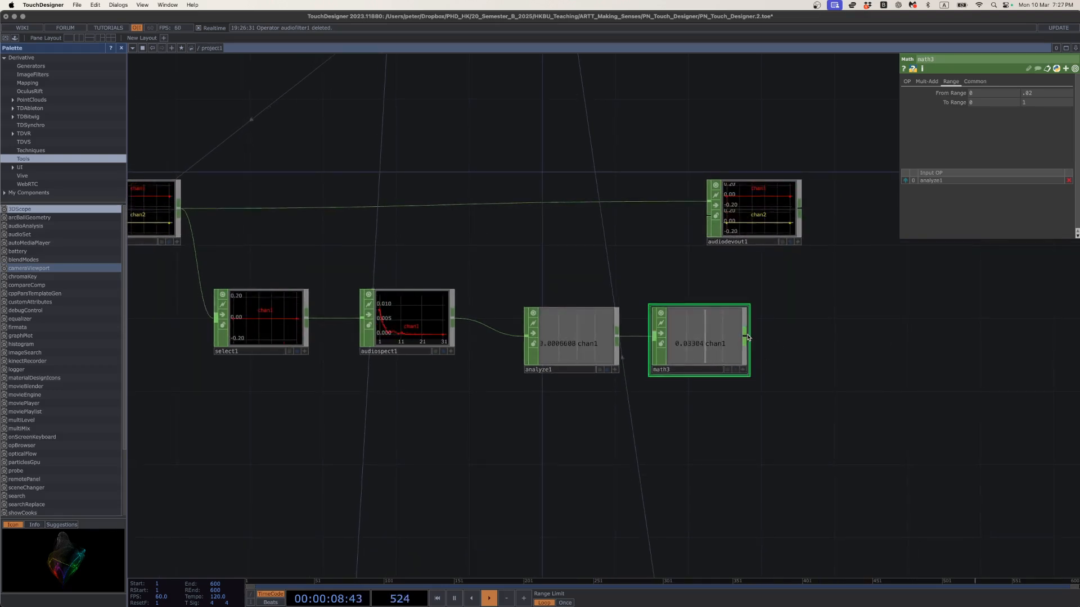
right_click(748, 338)
click(773, 330)
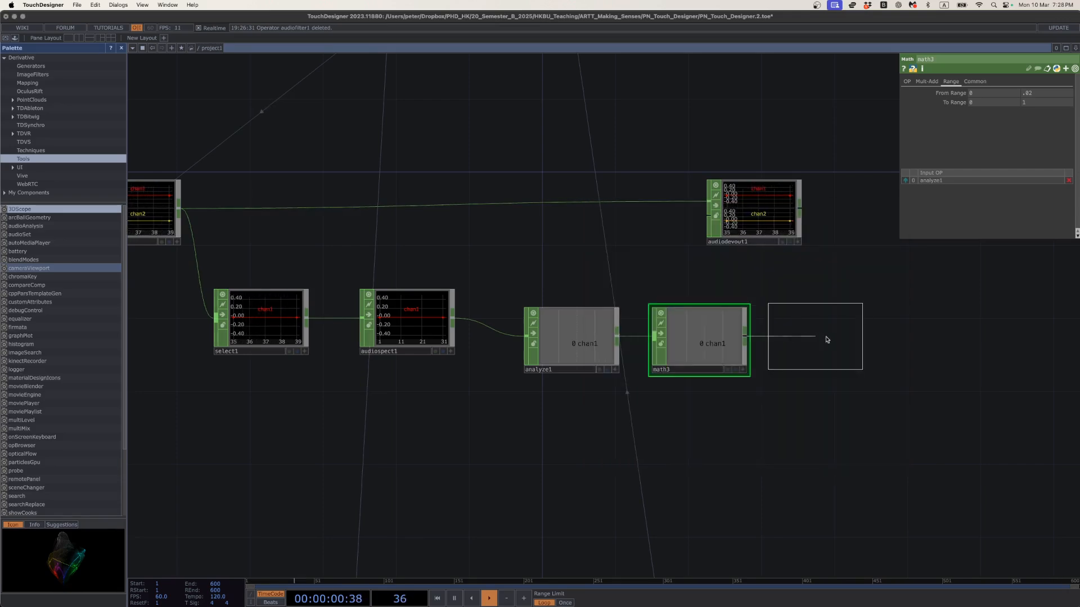
click(848, 340)
Set the Audio Device Out CHOP's volume to 0.
click(763, 219)
scroll(777, 253, down, 3)
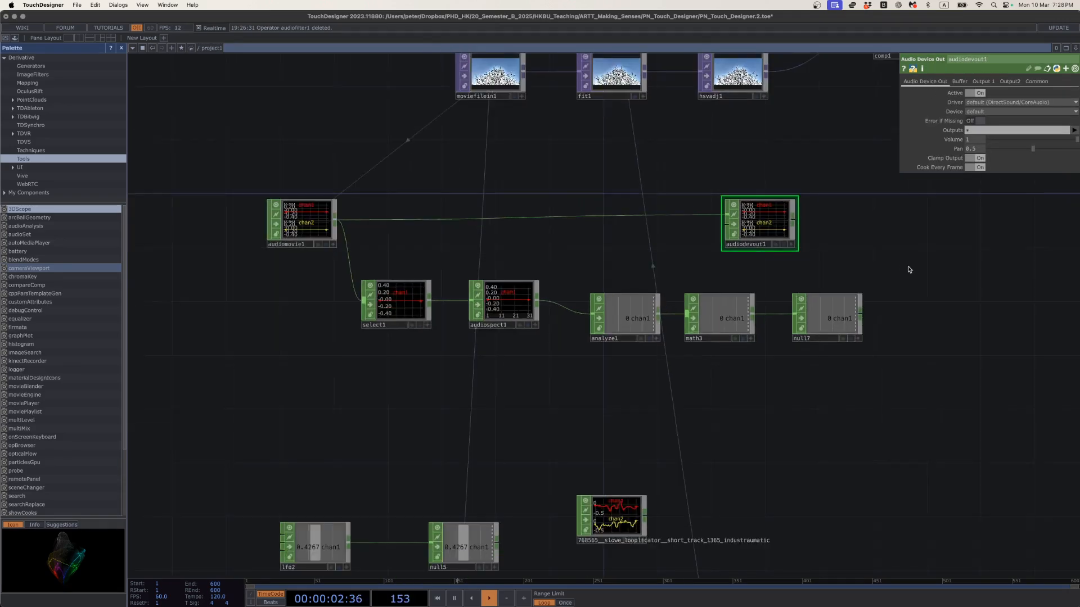
drag(909, 270, 748, 394)
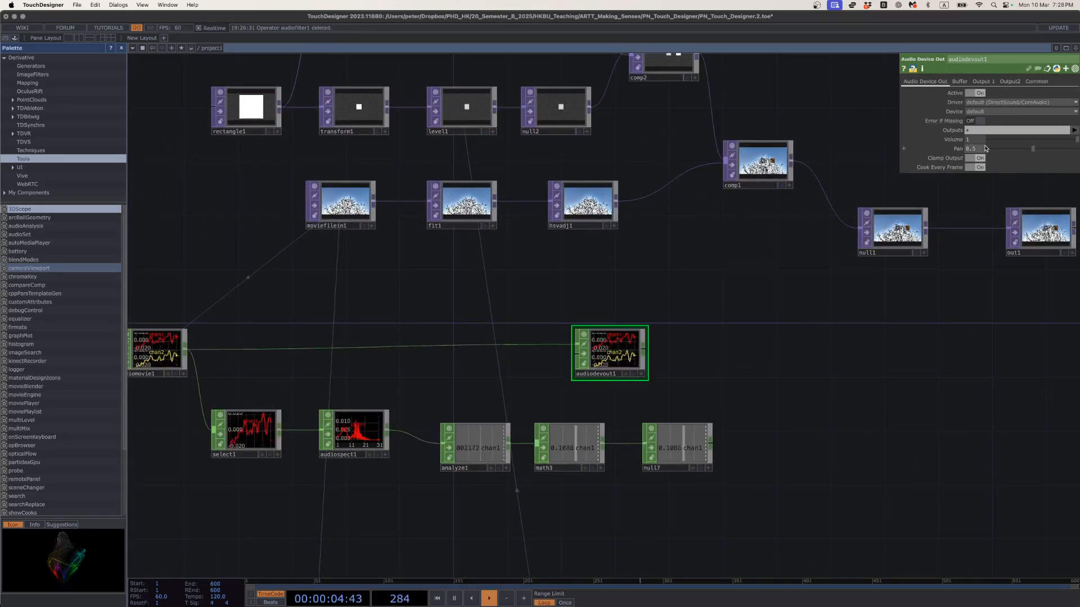
drag(1001, 140, 981, 140)
Display the Out TOP's image as the network editor background.
scroll(713, 496, down, 1)
scroll(713, 496, down, 3)
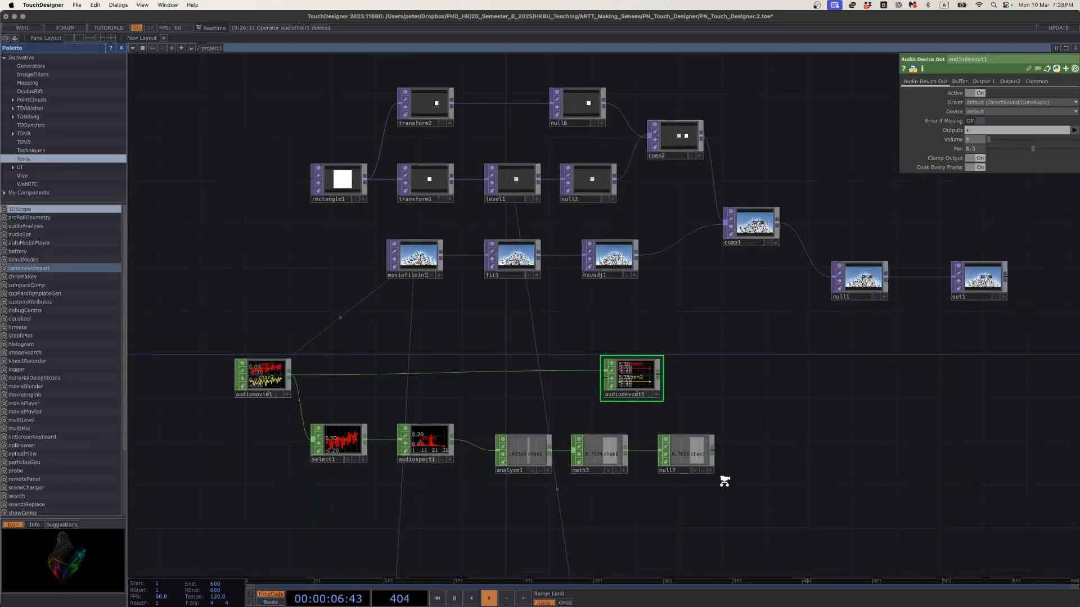
drag(743, 407, 714, 435)
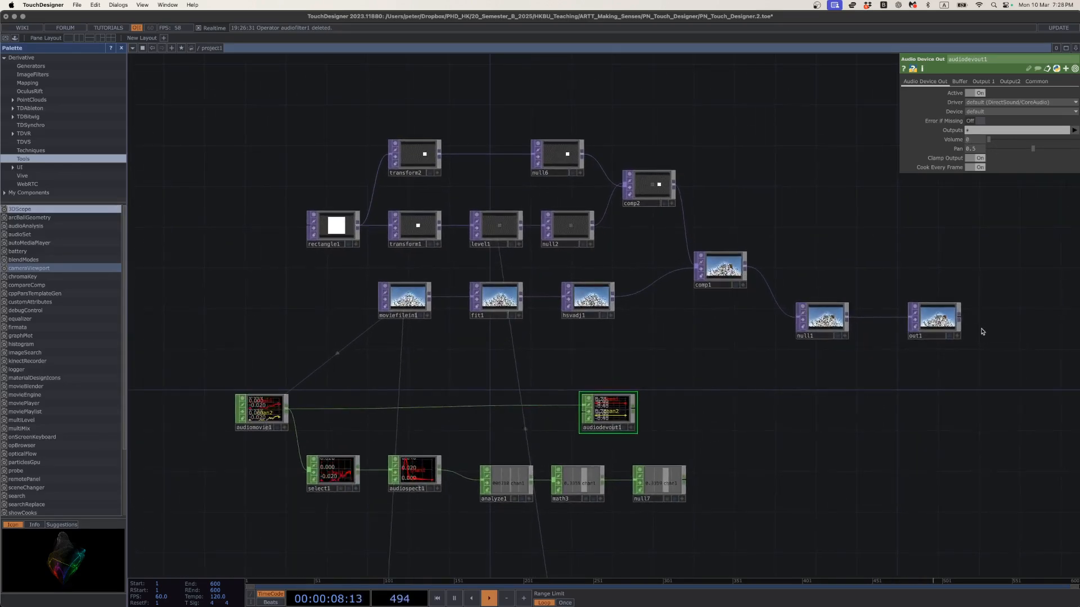
click(951, 337)
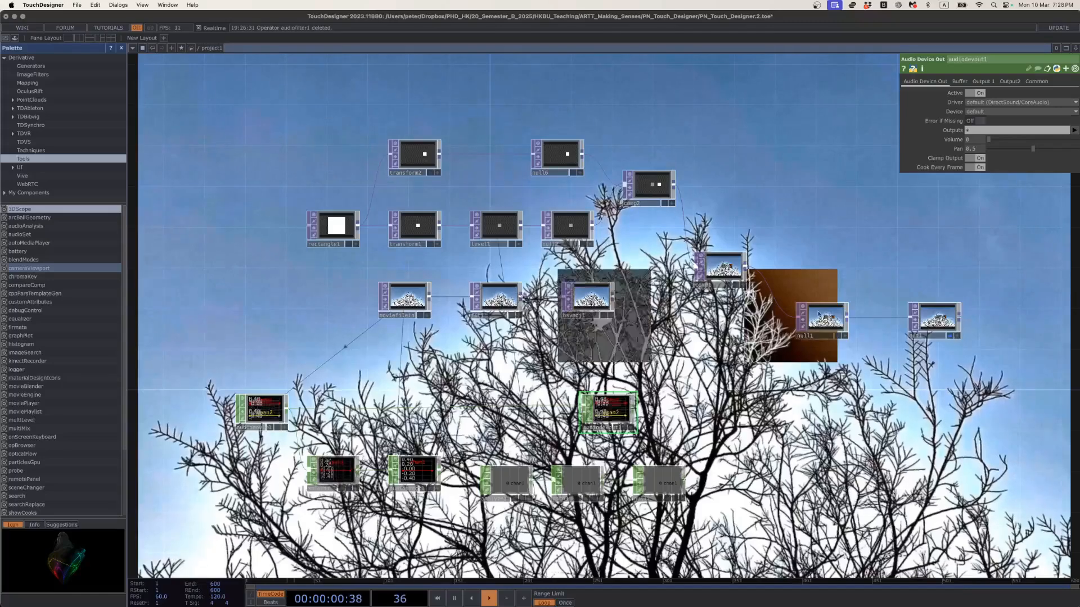
Insert a Level TOP between the second Transform TOP and its Null TOP in the upper rectangle branch.
right_click(498, 140)
click(508, 147)
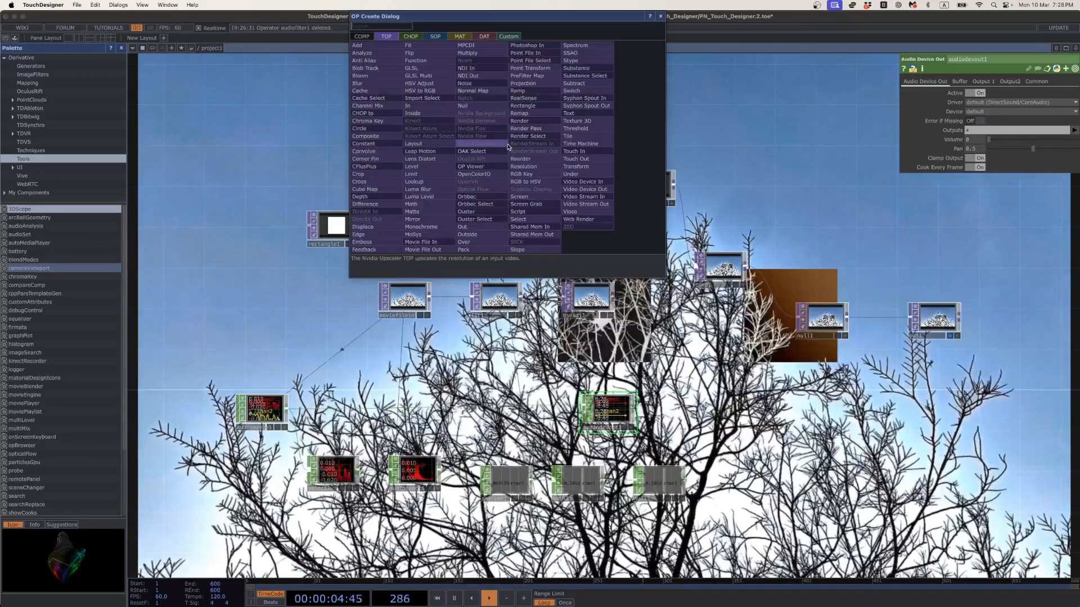
text(level)
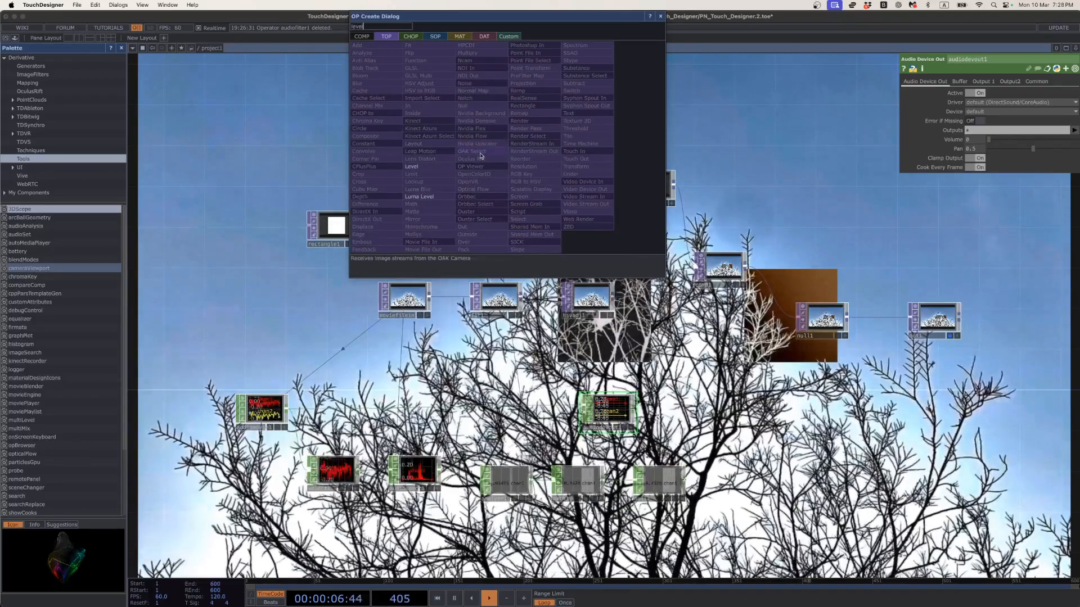
click(419, 167)
click(485, 158)
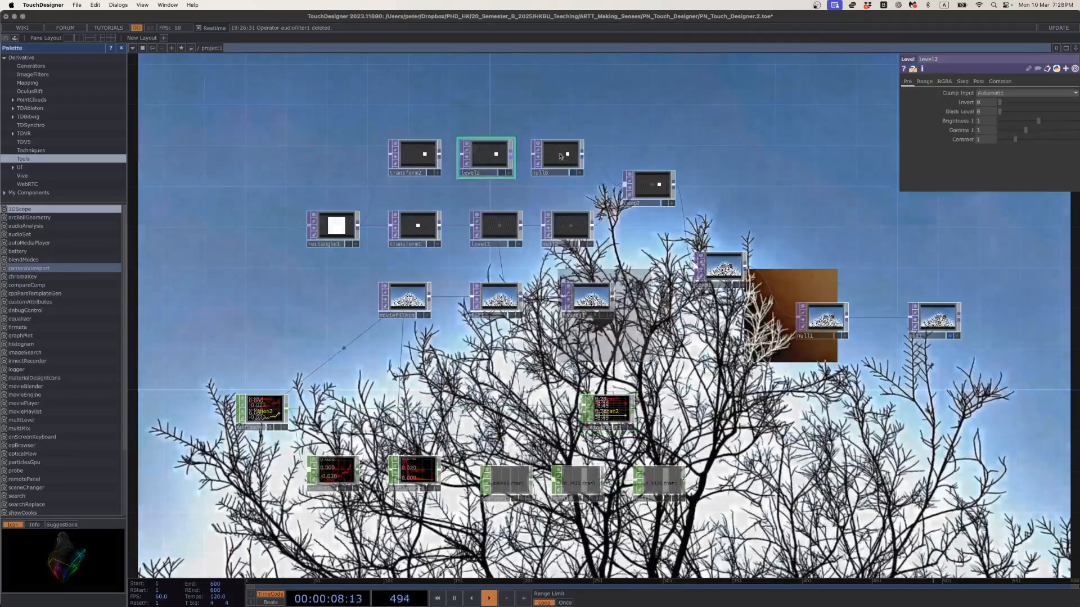
Drive the upper rectangle branch's Level TOP opacity with the chan1 channel of the audio analysis Null CHOP.
click(979, 81)
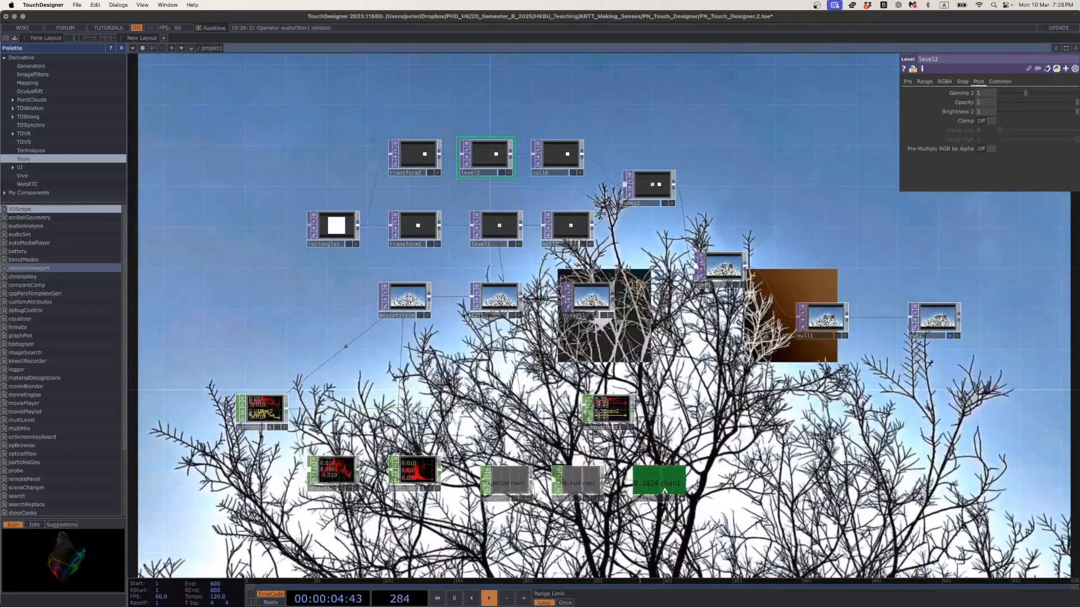
drag(665, 491, 989, 105)
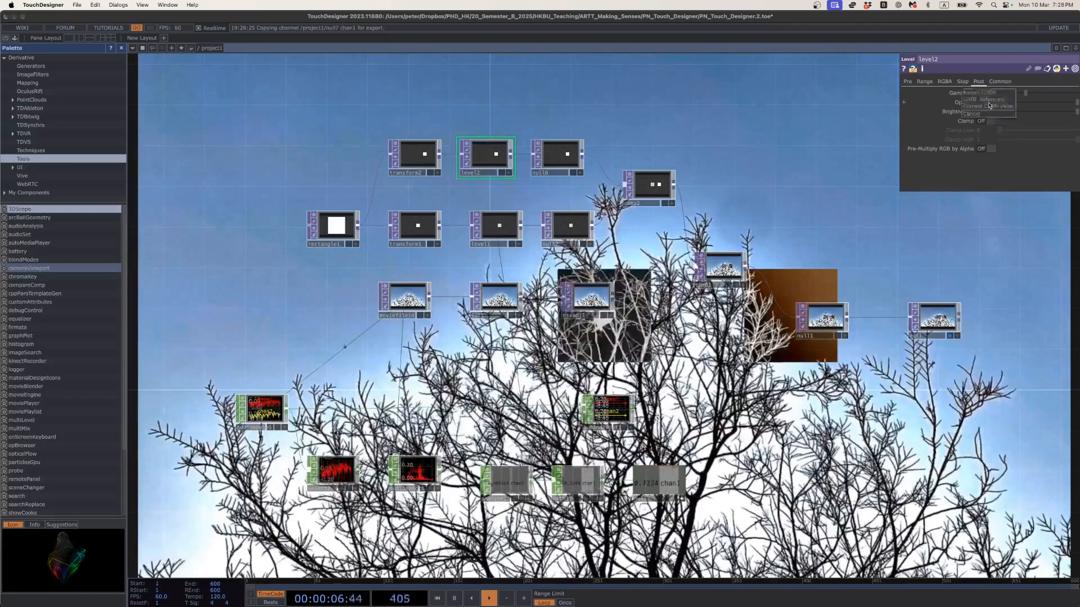
click(988, 106)
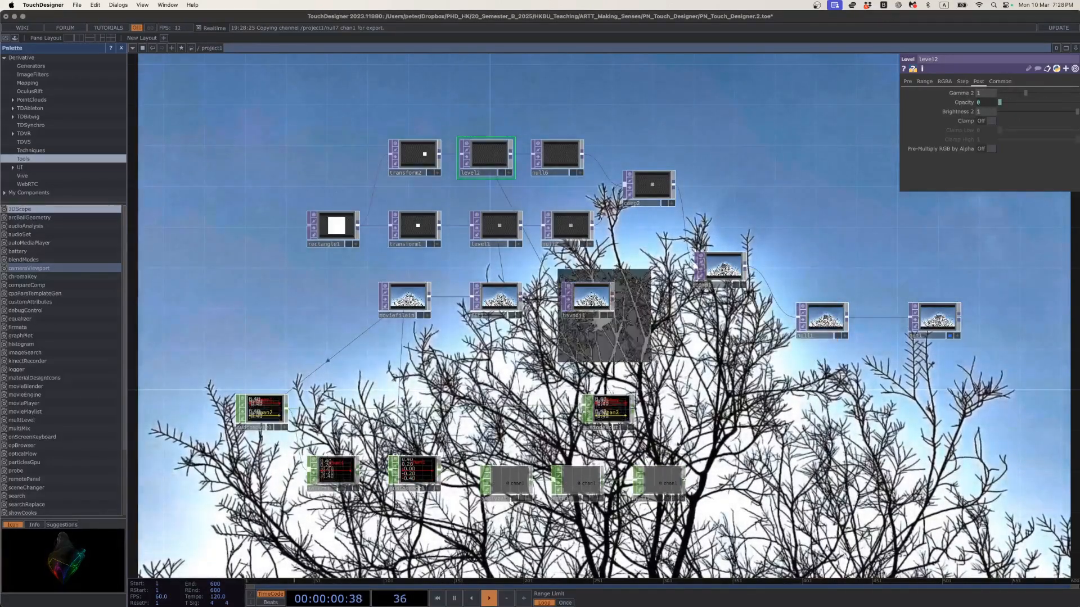
Set the Audio Device Out CHOP's volume to 1.
drag(656, 416, 662, 399)
click(619, 397)
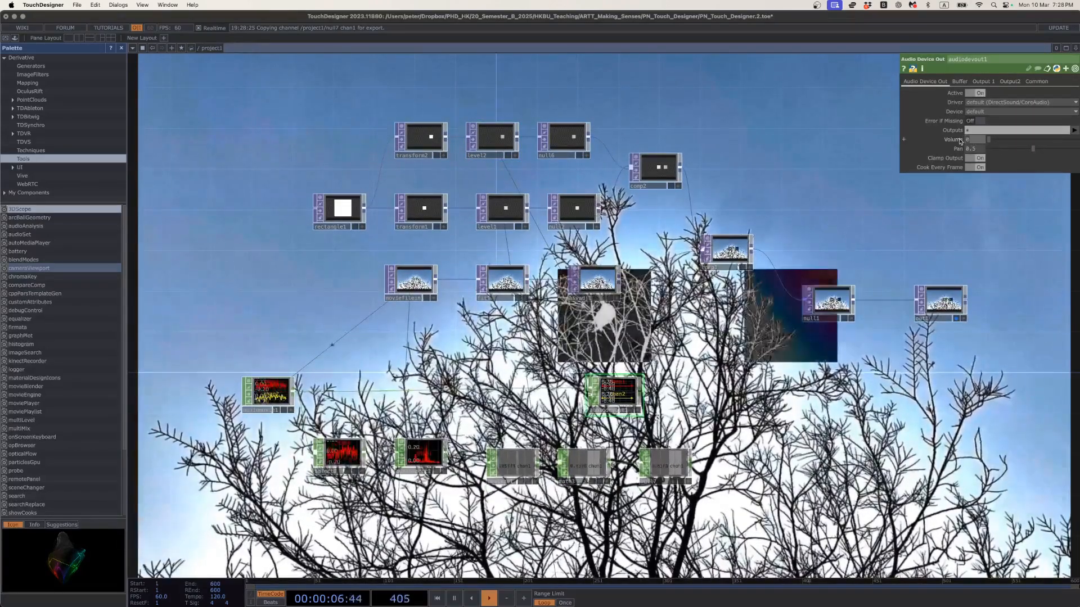
click(967, 139)
text(1)
key(Return)
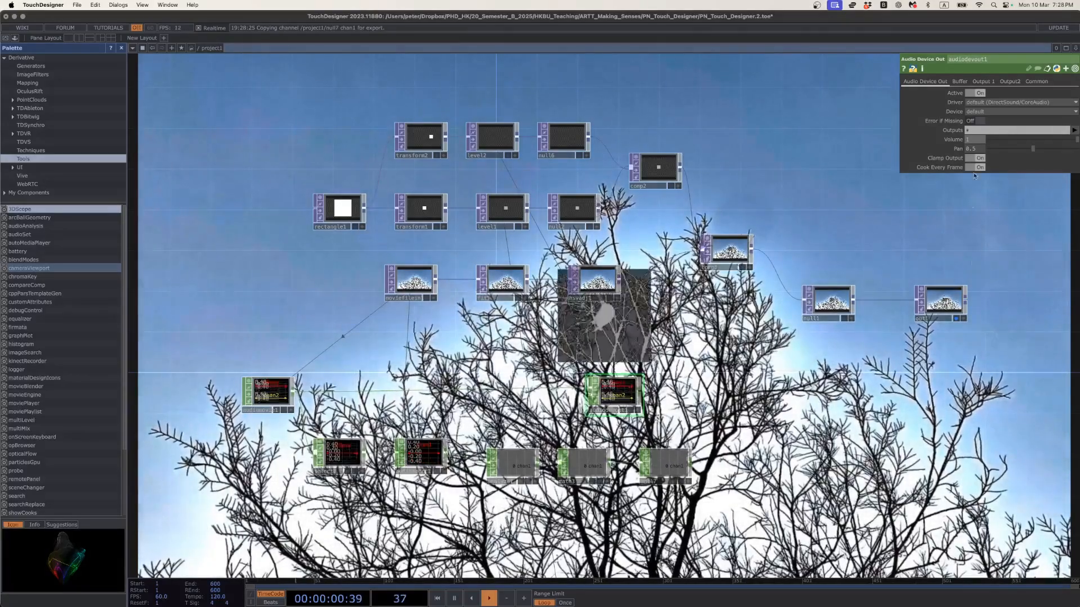
Mute the Audio Device Out CHOP by setting its volume to 0.
click(974, 139)
text(0)
key(Return)
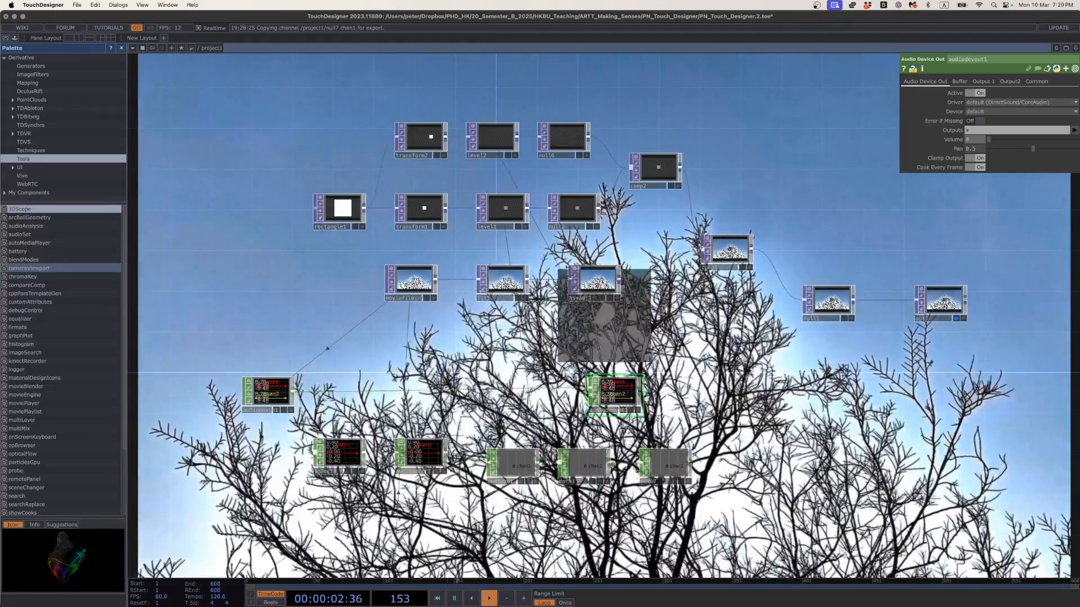
Inspect the HSV Adjust TOP's parameters and review the audio and LFO chains in the network.
click(593, 288)
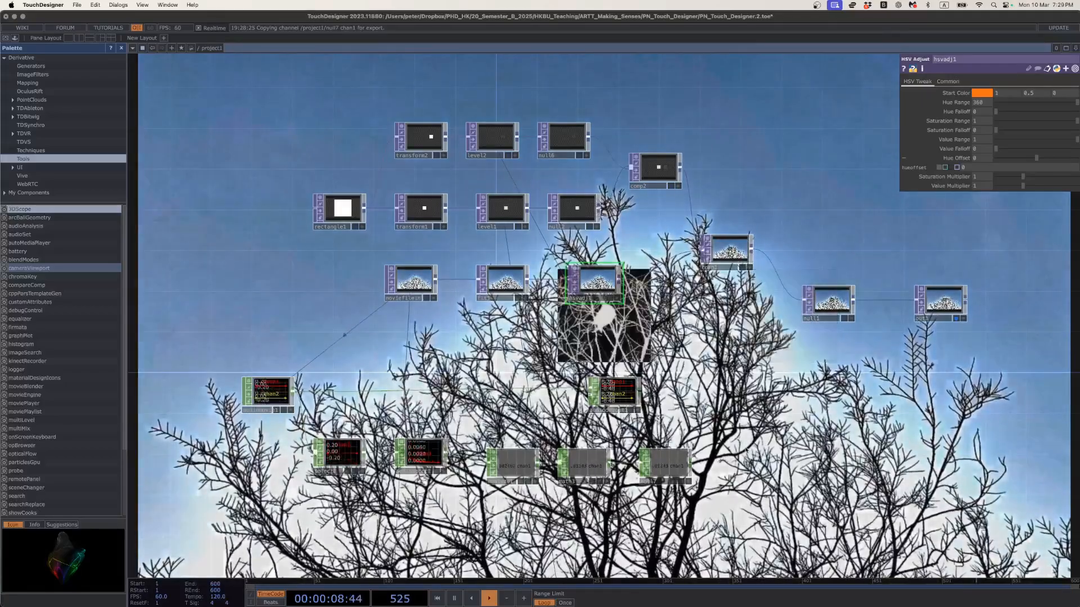
drag(718, 412, 657, 152)
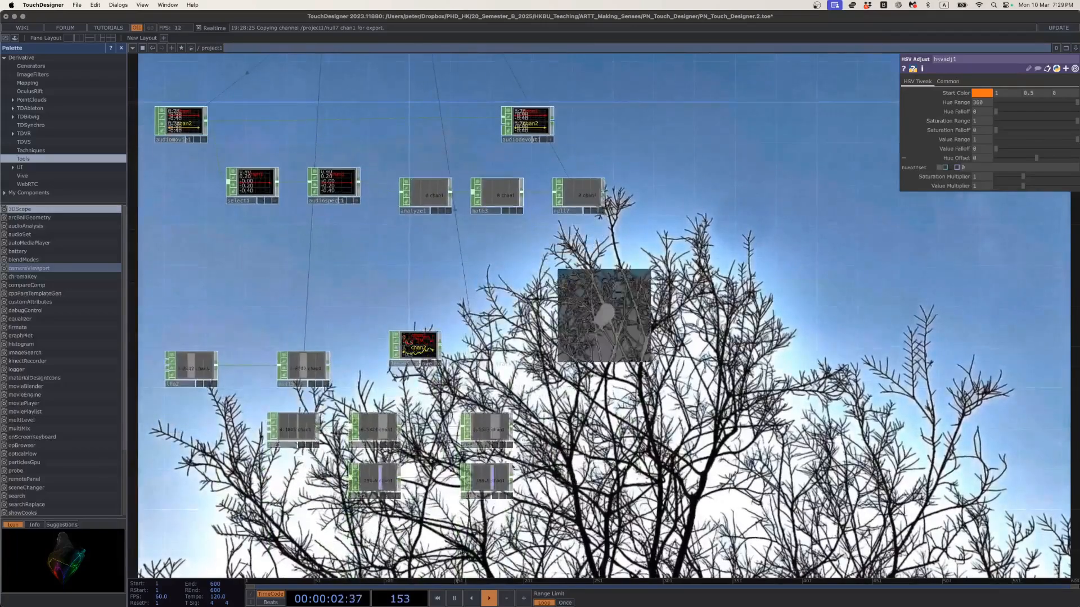
scroll(513, 478, up, 2)
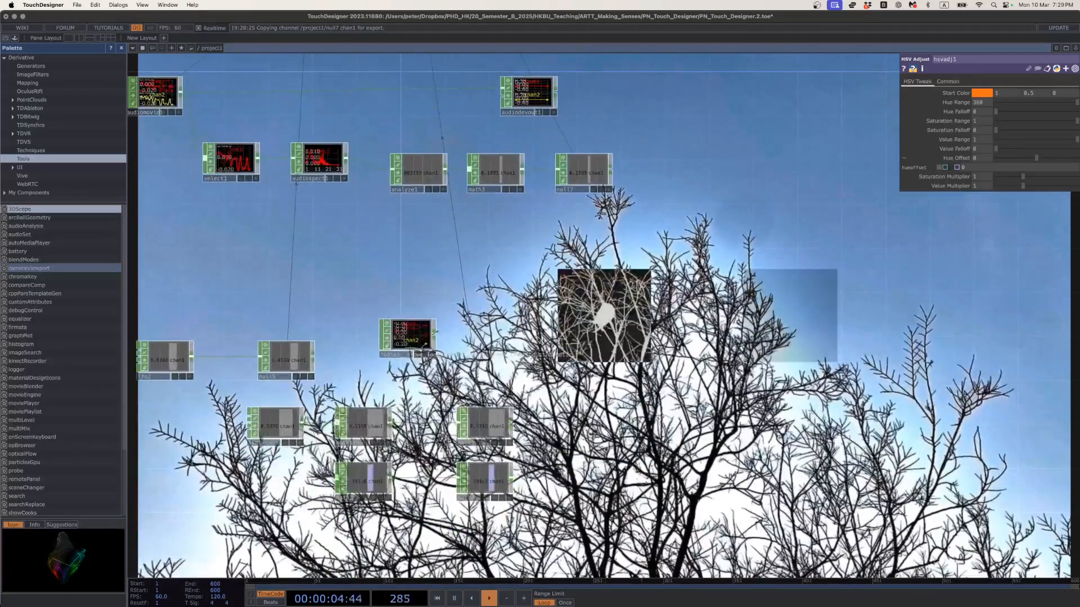
drag(539, 214, 461, 338)
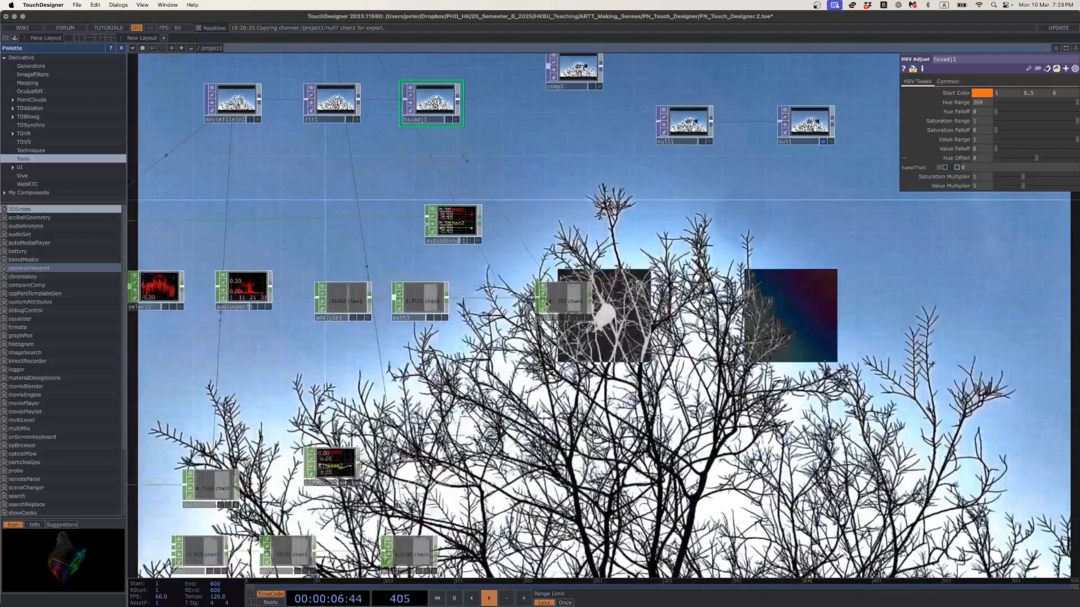
drag(547, 176, 533, 295)
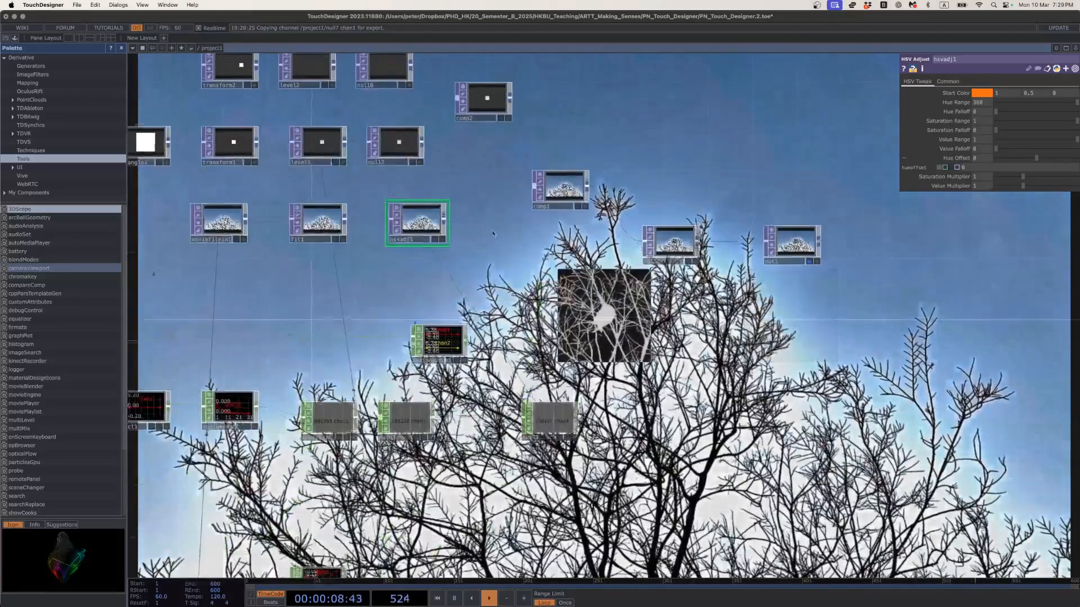
scroll(473, 219, down, 3)
scroll(472, 218, down, 3)
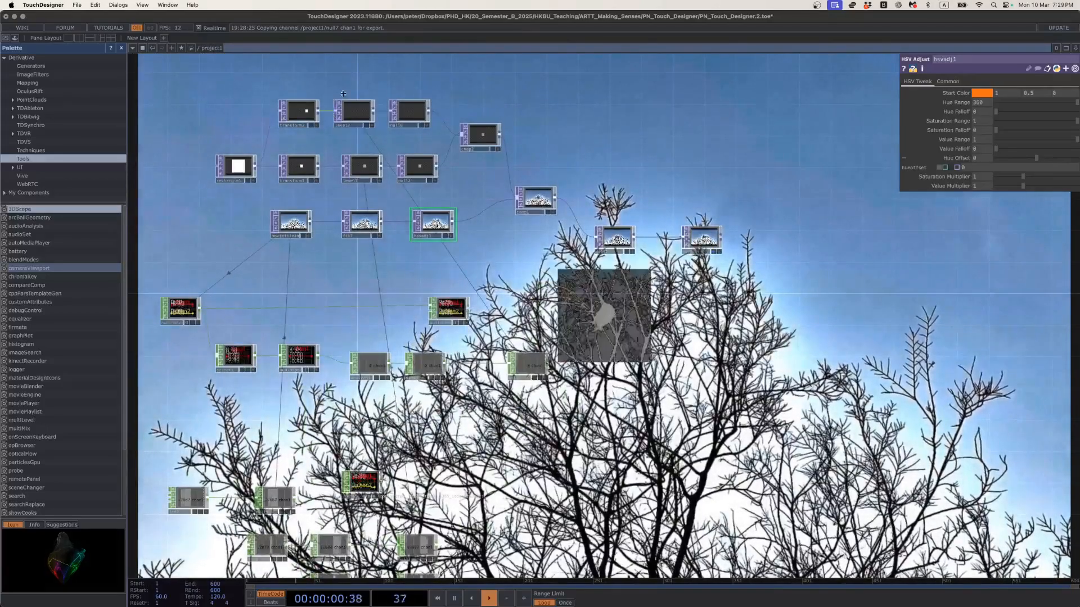
Delete the upper rectangle branch's Null, Level and Transform TOPs together with the Composite TOP that joined the two rectangles.
click(415, 120)
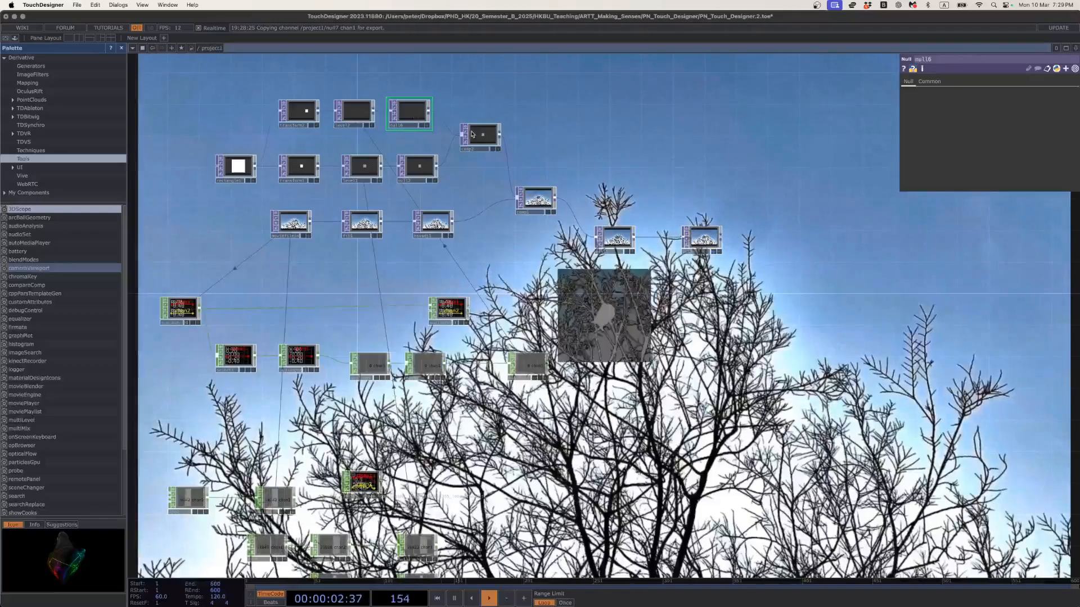
click(479, 137)
key(Delete)
click(401, 120)
key(Delete)
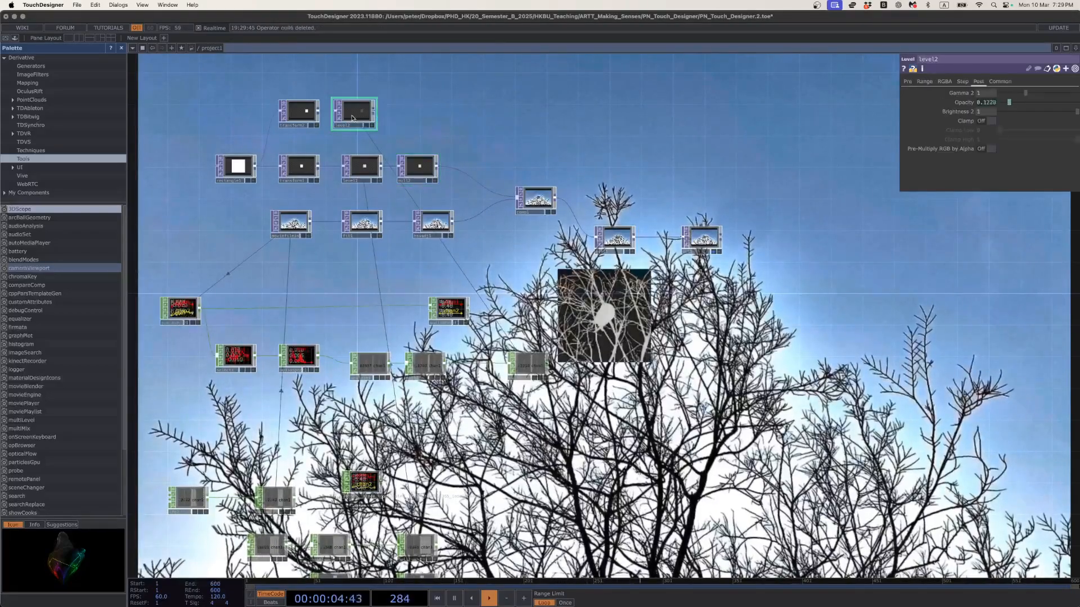
click(355, 116)
key(Delete)
click(302, 115)
key(Delete)
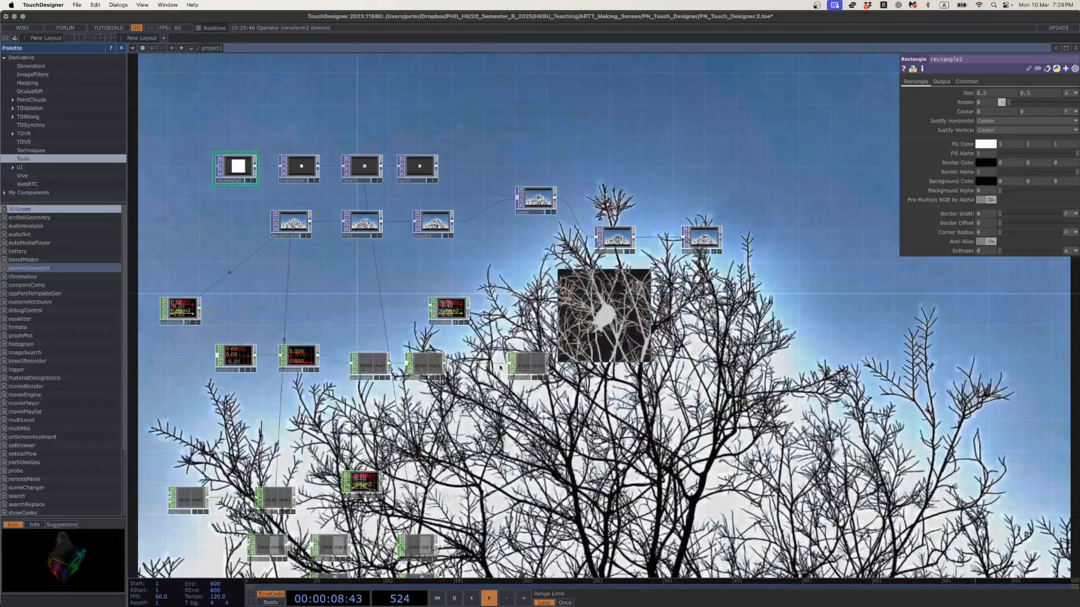
Set the upper To Range value of the audio chain's Math CHOP to 360.
click(425, 365)
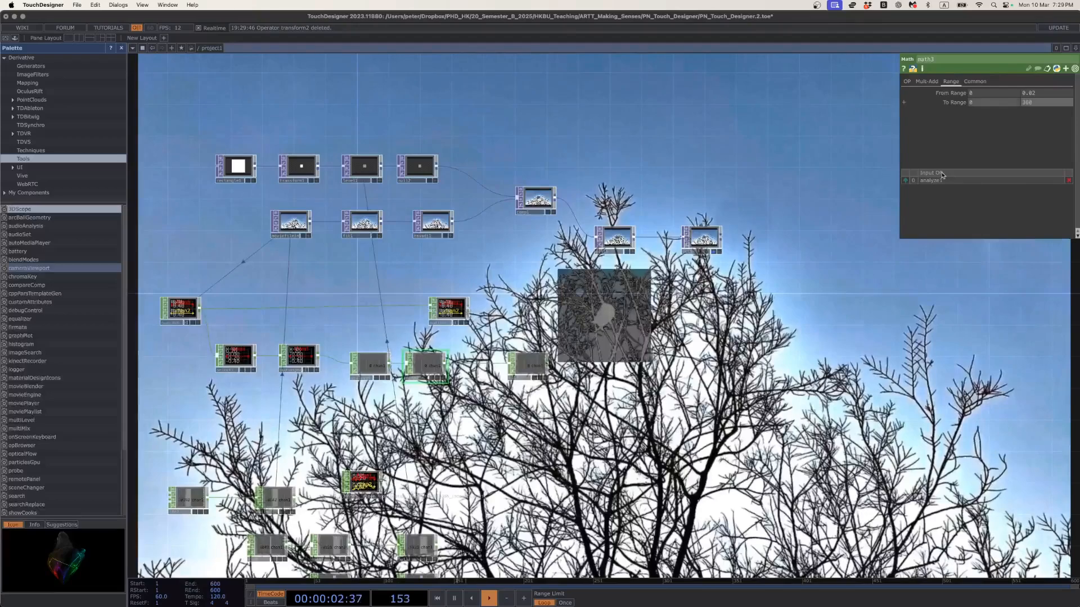
click(524, 363)
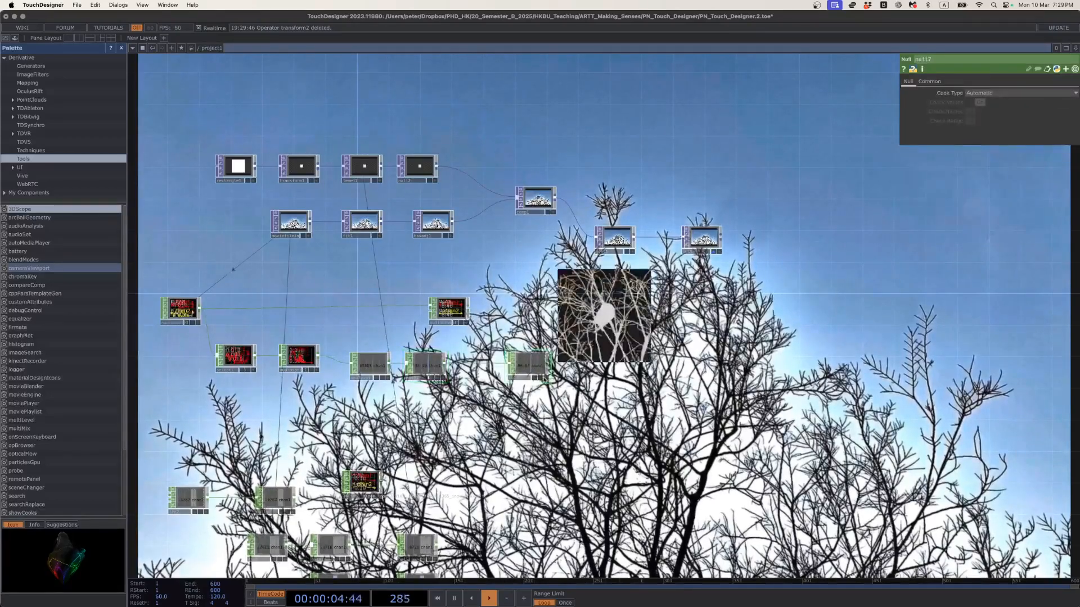
Reference the chan1 channel of the audio chain's Null CHOP in the HSV Adjust TOP's Hue Offset.
click(422, 209)
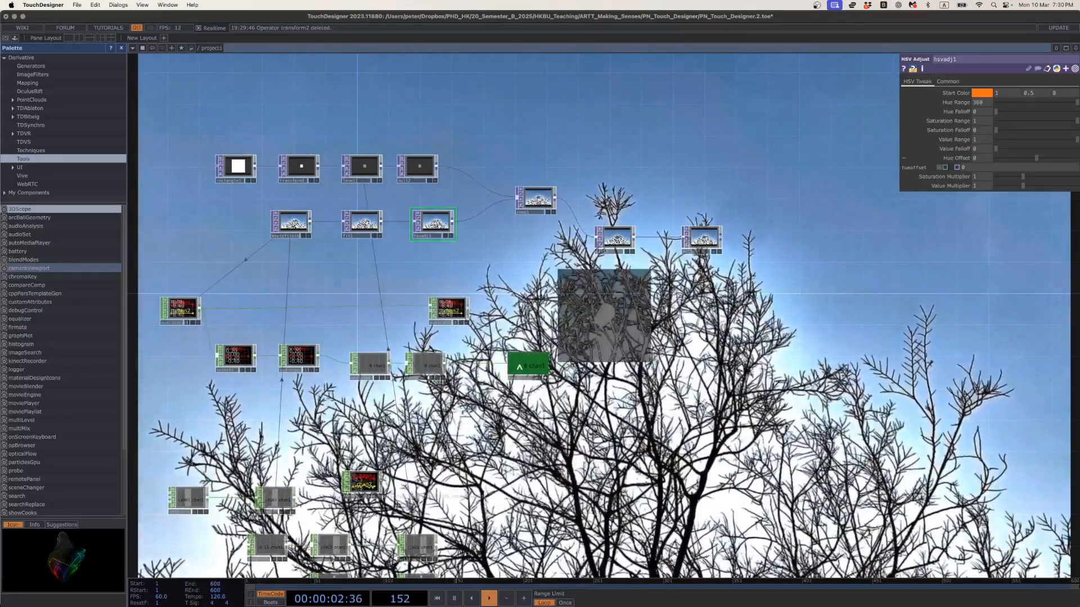
drag(519, 366, 569, 334)
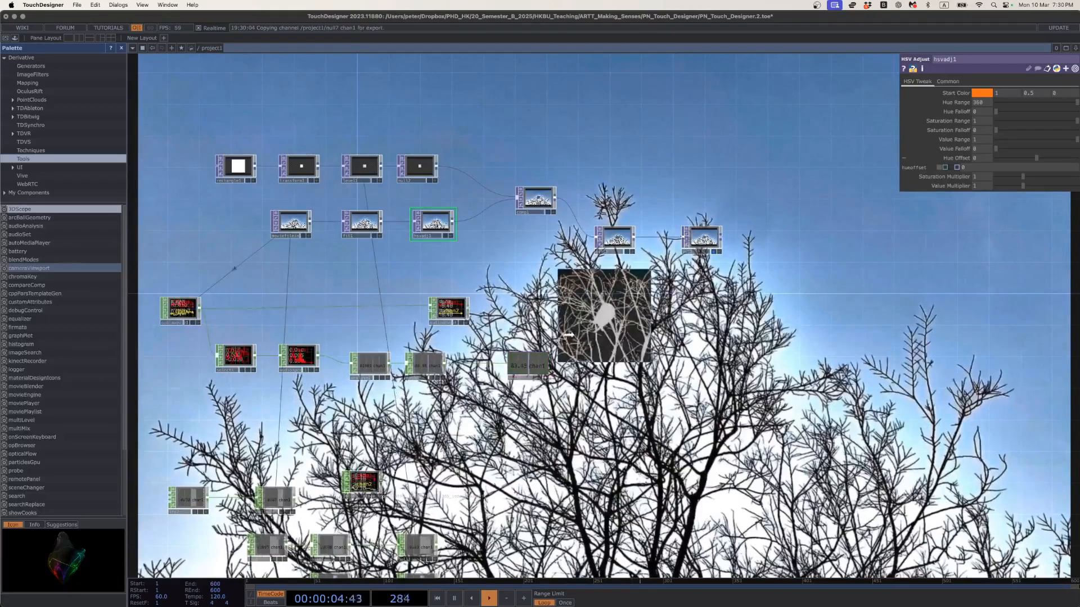
drag(784, 217, 982, 158)
click(983, 156)
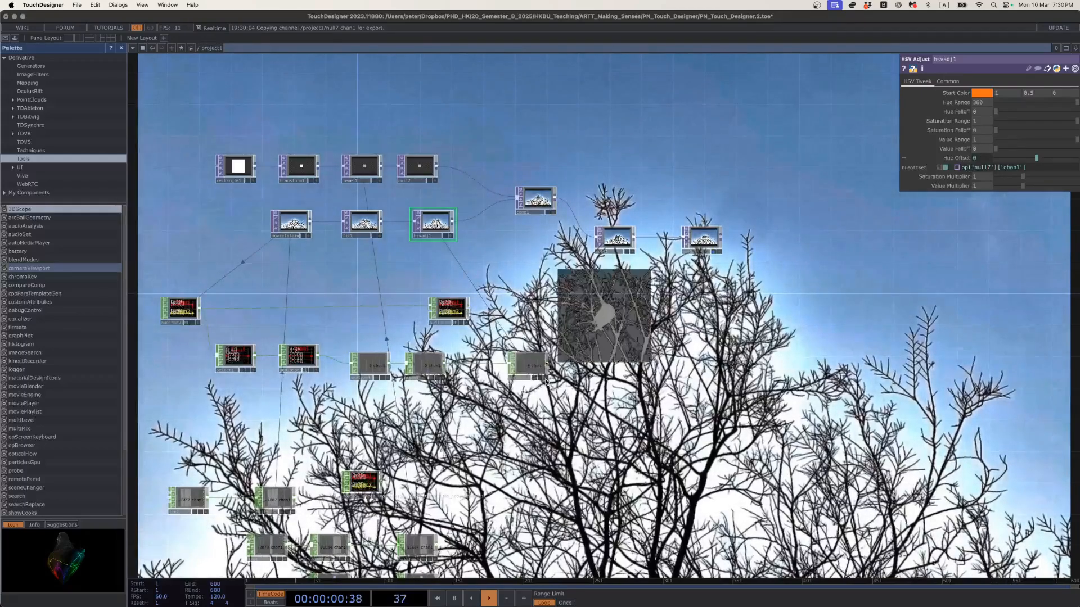
Restore the Audio Device Out CHOP's volume to 1.
click(449, 316)
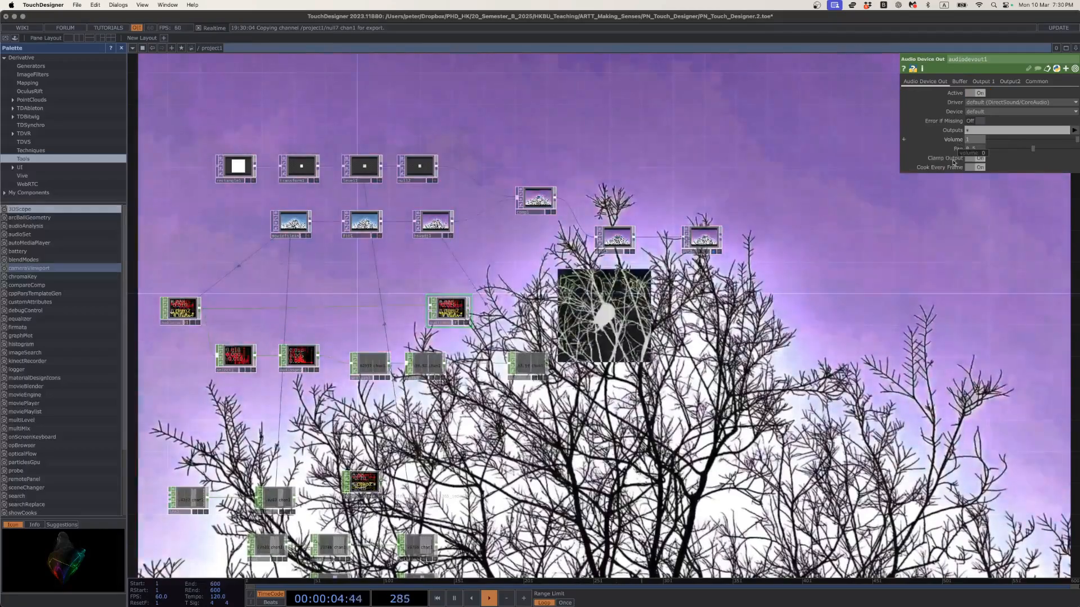
drag(988, 140, 1077, 140)
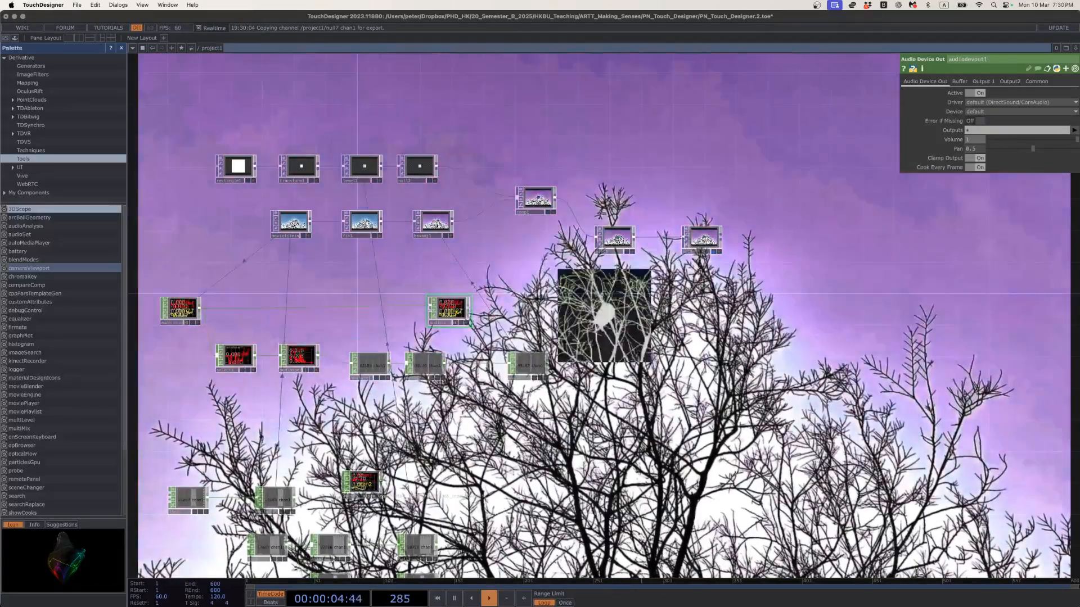
Examine the full operator network, from the TOP chain down to the audio and LFO CHOPs, over the live output.
drag(513, 441, 535, 388)
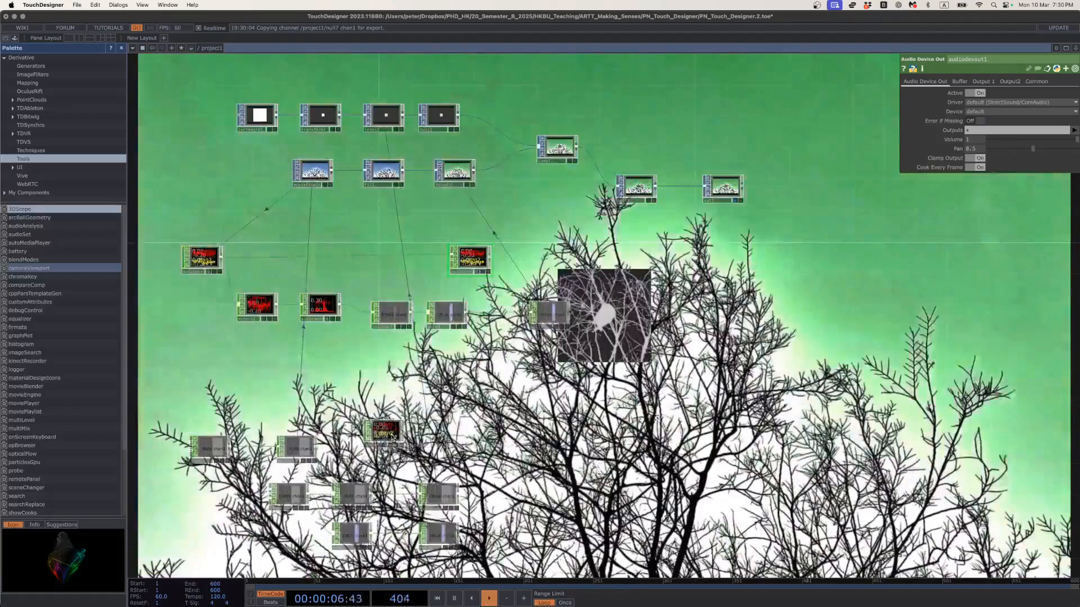
scroll(392, 436, up, 3)
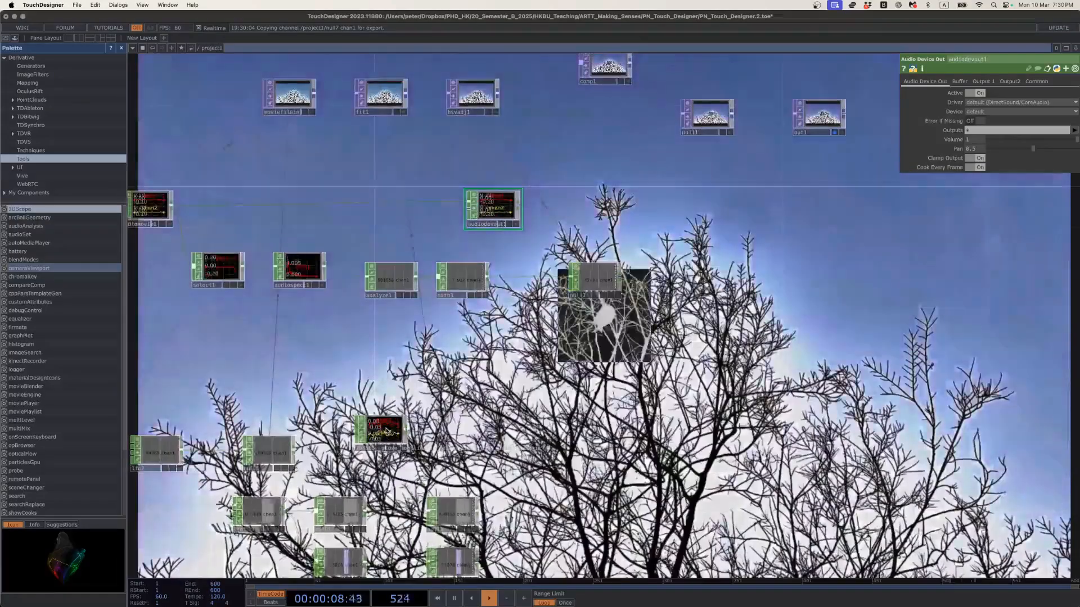
scroll(393, 437, down, 3)
drag(404, 355, 421, 284)
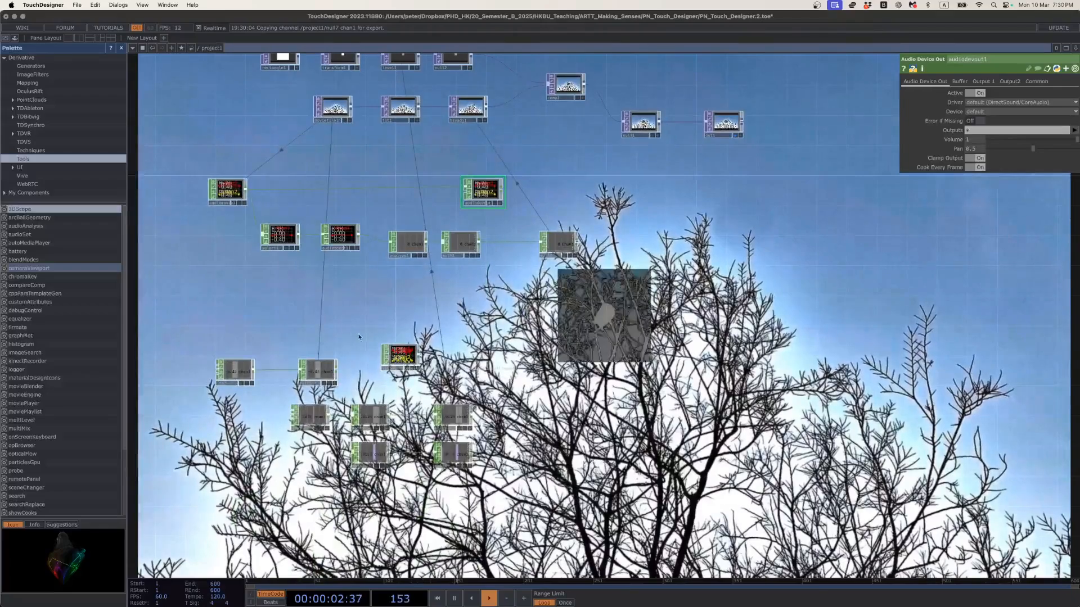
drag(345, 302, 342, 273)
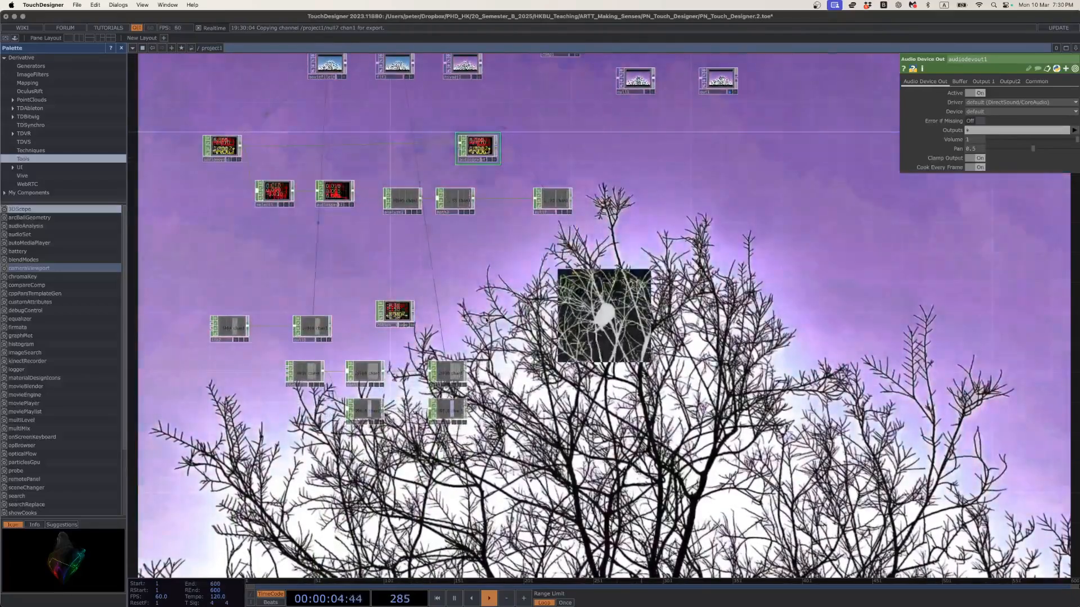
scroll(567, 321, down, 3)
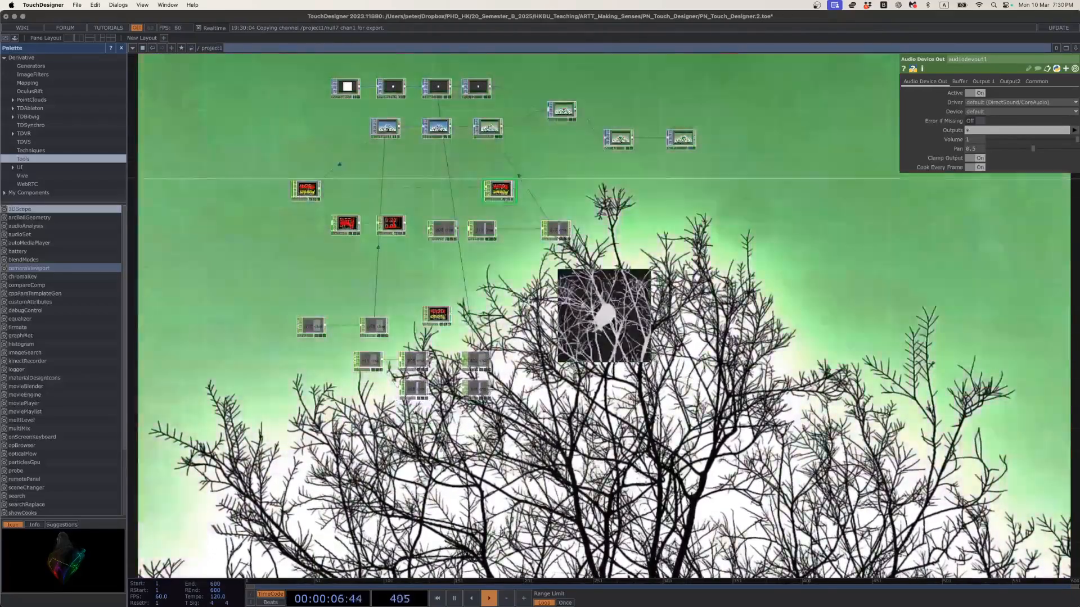
drag(566, 322, 535, 366)
scroll(541, 324, up, 2)
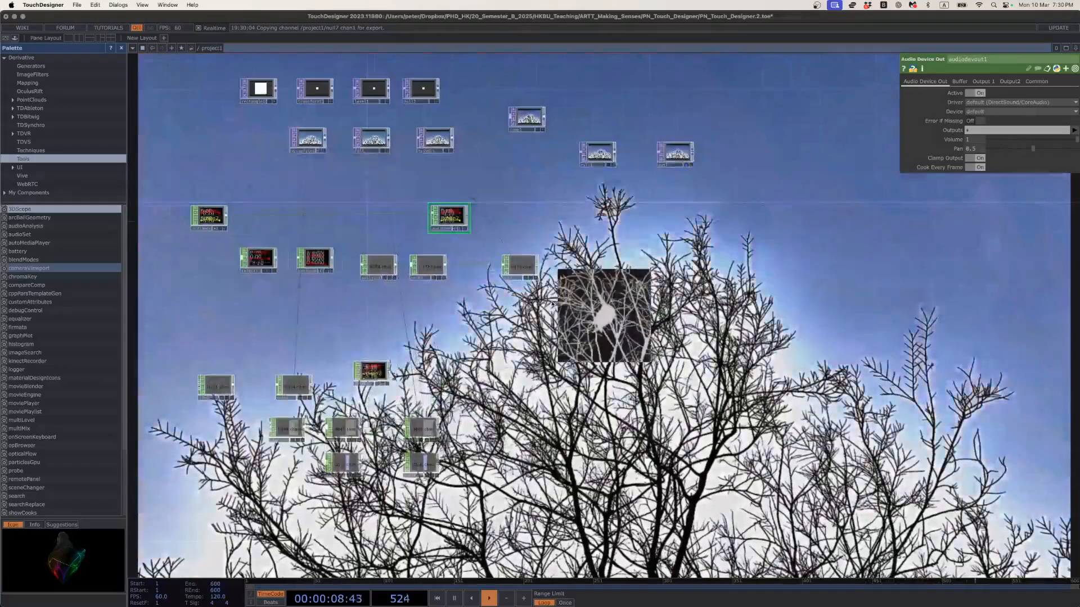
drag(541, 324, 573, 356)
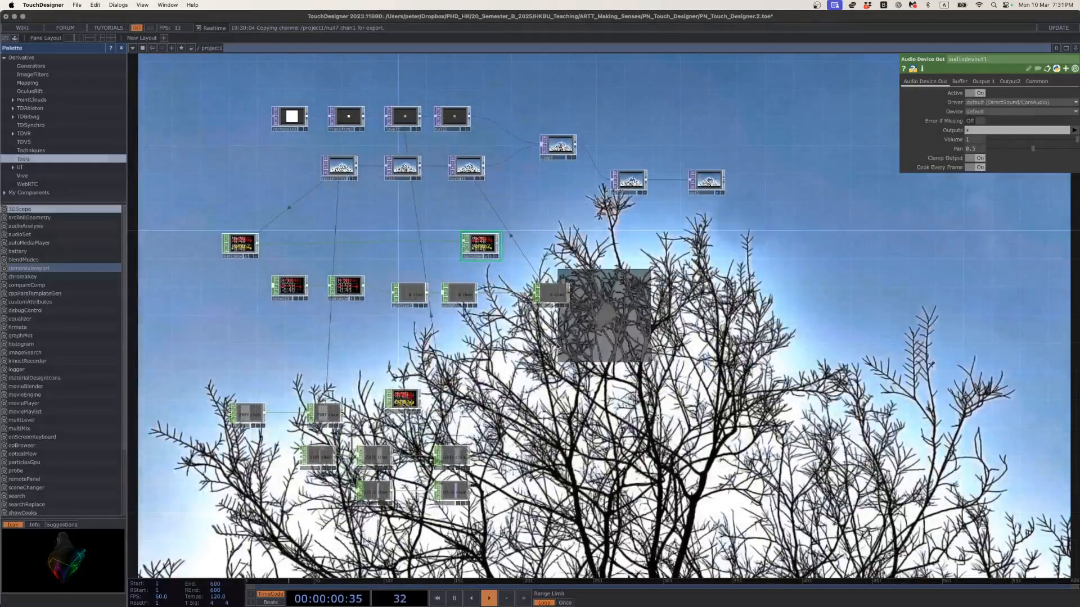